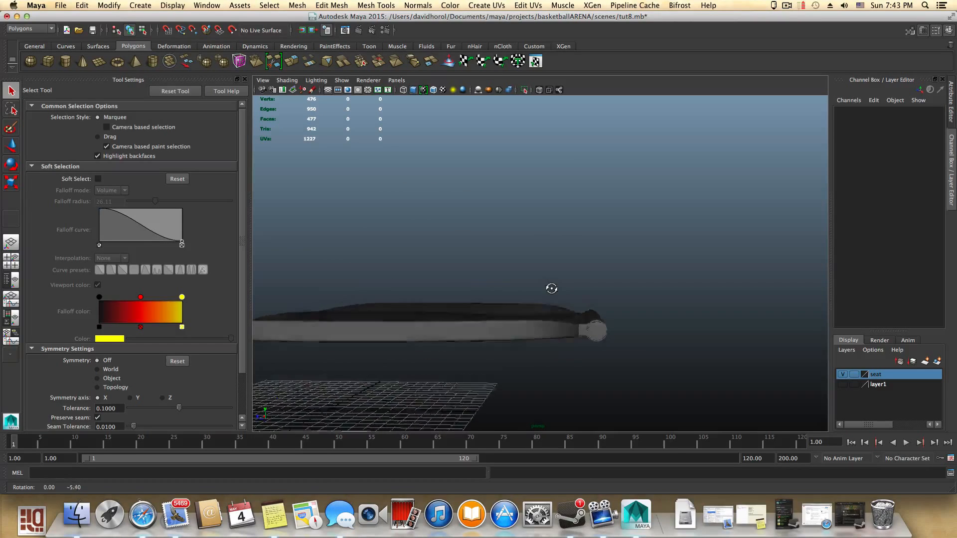
- Create a polygon pipe on the grid beside the seat
{"action": "right_click_drag", "start_coordinate": [551, 286], "coordinate": [731, 314], "text": "alt"}
{"action": "middle_click_drag", "start_coordinate": [731, 314], "coordinate": [705, 282], "text": "alt"}
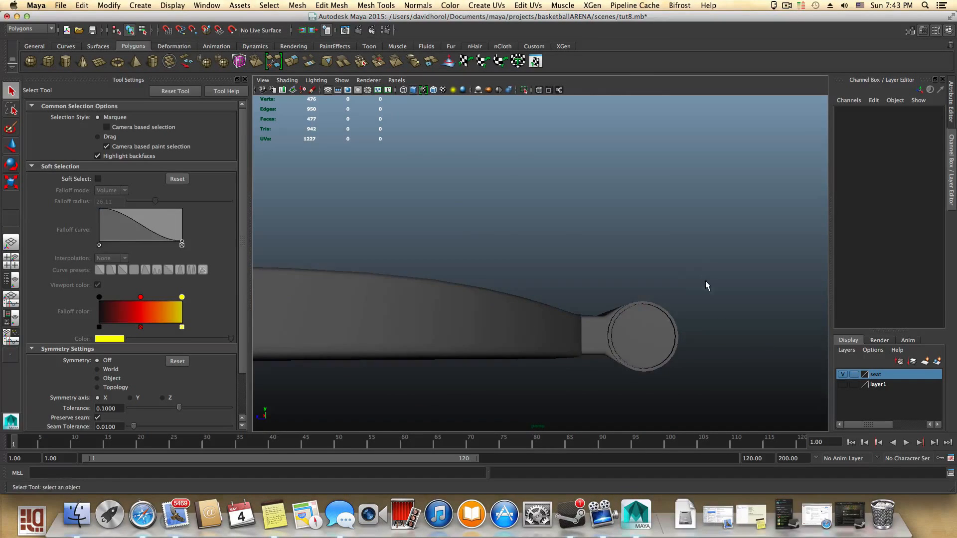
{"action": "left_click_drag", "start_coordinate": [706, 286], "coordinate": [599, 307], "text": "alt"}
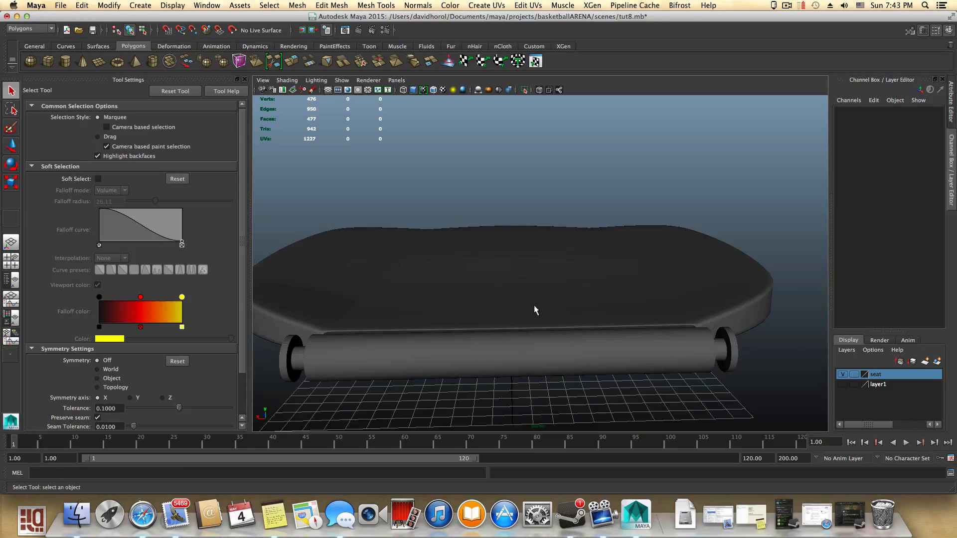
{"action": "left_click_drag", "start_coordinate": [534, 310], "coordinate": [630, 299], "text": "alt"}
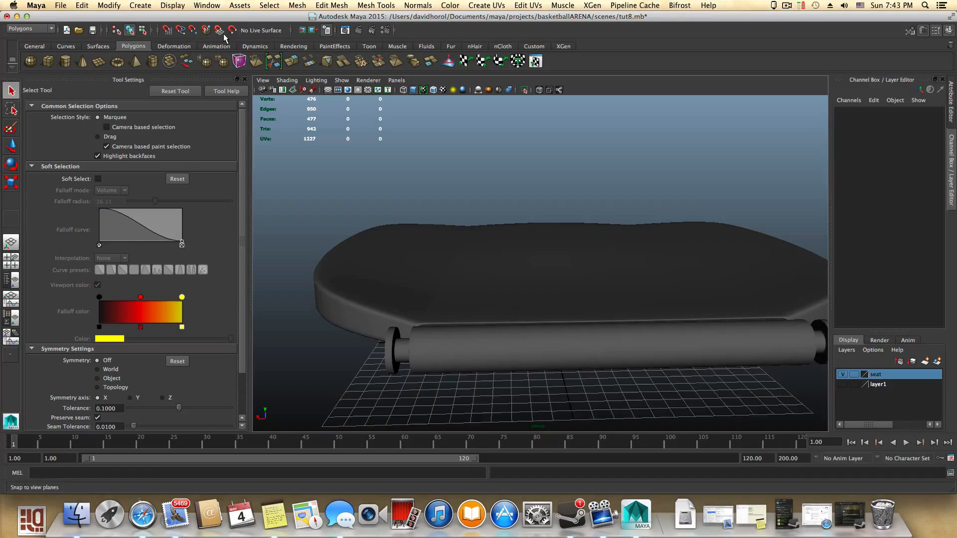
{"action": "left_click", "coordinate": [152, 61]}
{"action": "scroll", "coordinate": [563, 352], "scroll_direction": "down", "scroll_amount": 2}
{"action": "left_click_drag", "start_coordinate": [557, 350], "coordinate": [677, 236], "text": "alt"}
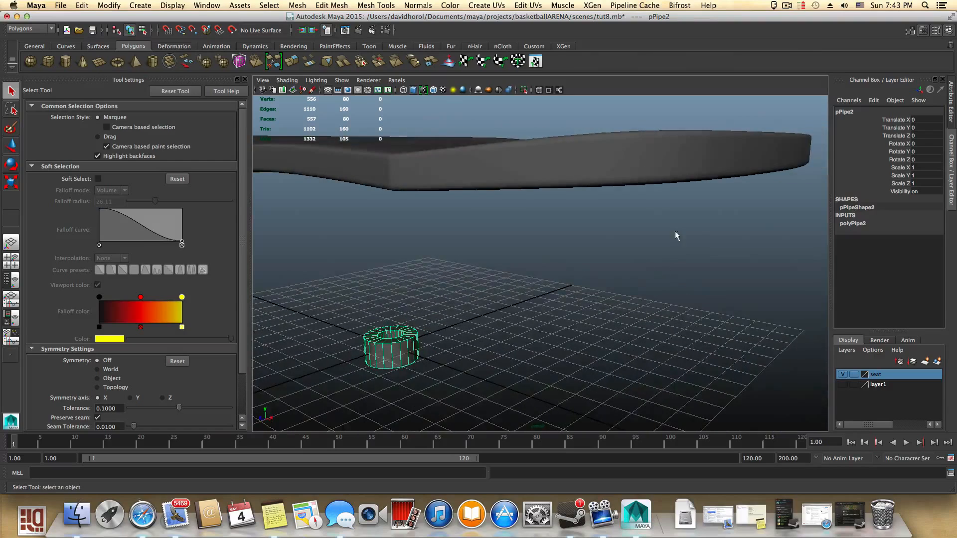
- Set the pipe's Subdivisions Axis to 6 in its attributes
{"action": "left_click", "coordinate": [922, 31]}
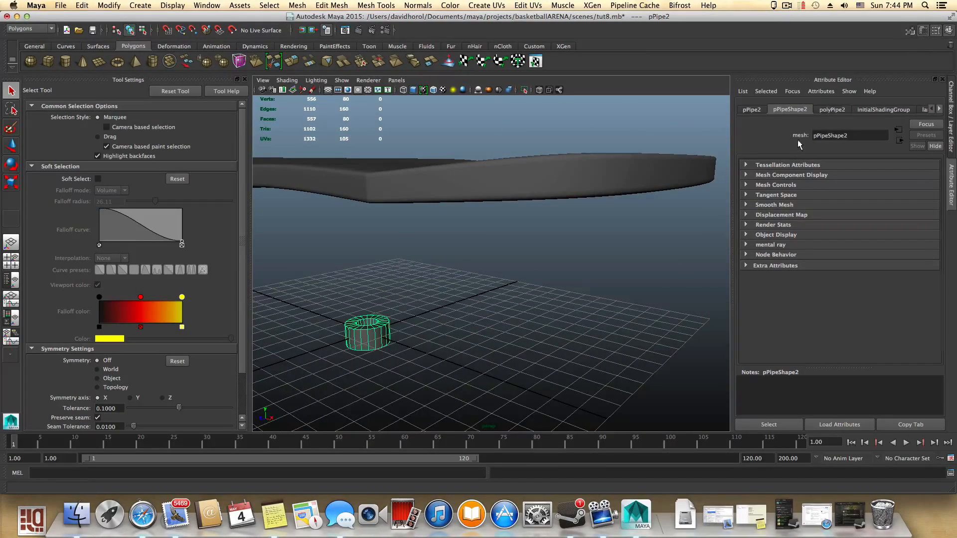
{"action": "left_click", "coordinate": [831, 110]}
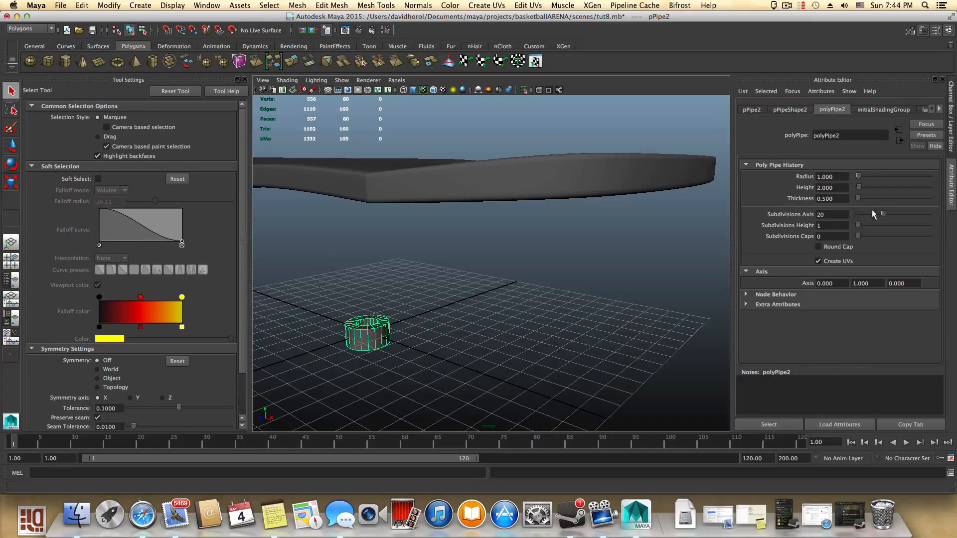
{"action": "left_click_drag", "start_coordinate": [882, 215], "coordinate": [863, 215]}
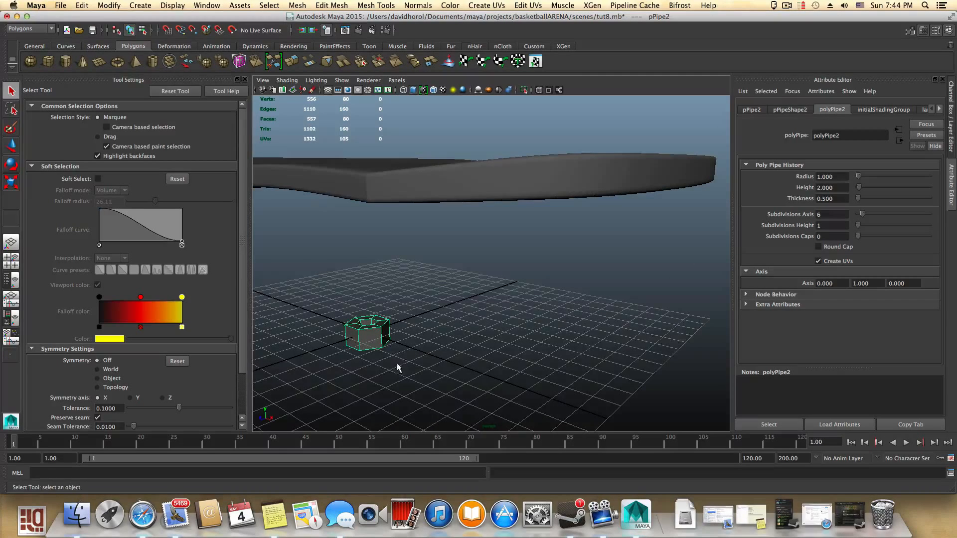
- Rotate the pipe 90 degrees with snapping so it lies on its side
{"action": "left_click_drag", "start_coordinate": [397, 368], "coordinate": [441, 345], "text": "alt"}
{"action": "key", "text": "w"}
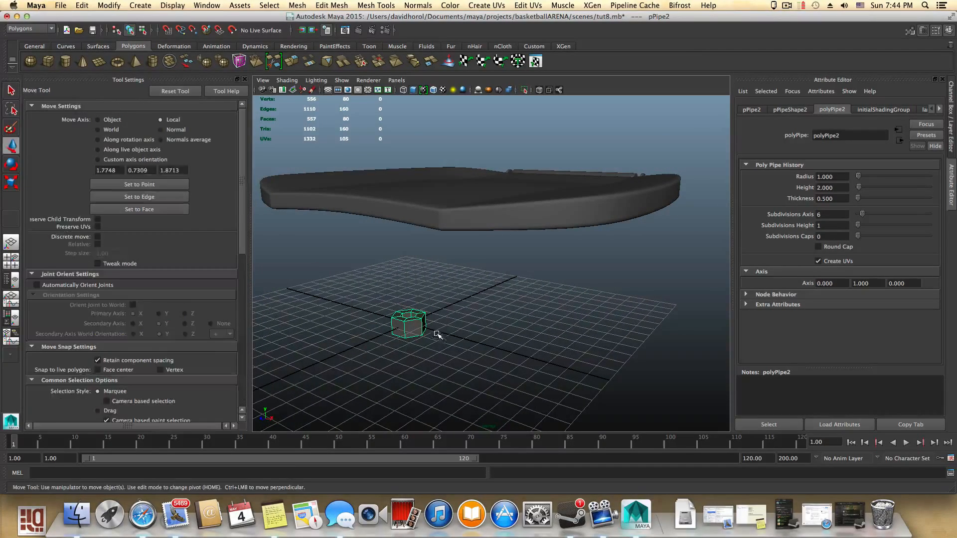
{"action": "key", "text": "e"}
{"action": "key", "text": "j"}
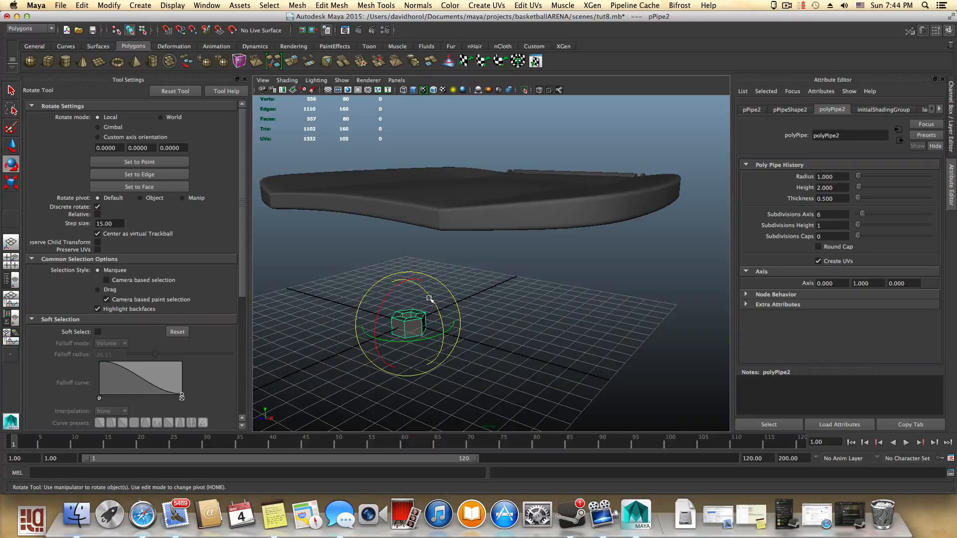
{"action": "left_click_drag", "start_coordinate": [440, 324], "coordinate": [453, 360]}
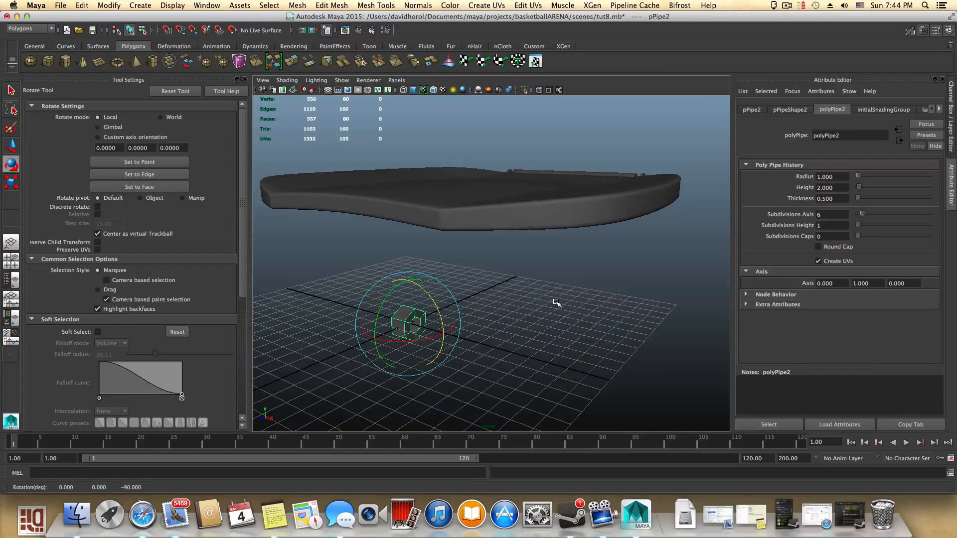
- Move the pipe up to the end of the seat's hinge rod
{"action": "left_click_drag", "start_coordinate": [555, 303], "coordinate": [487, 338], "text": "alt"}
{"action": "scroll", "coordinate": [503, 320], "scroll_direction": "down", "scroll_amount": 5}
{"action": "key", "text": "w"}
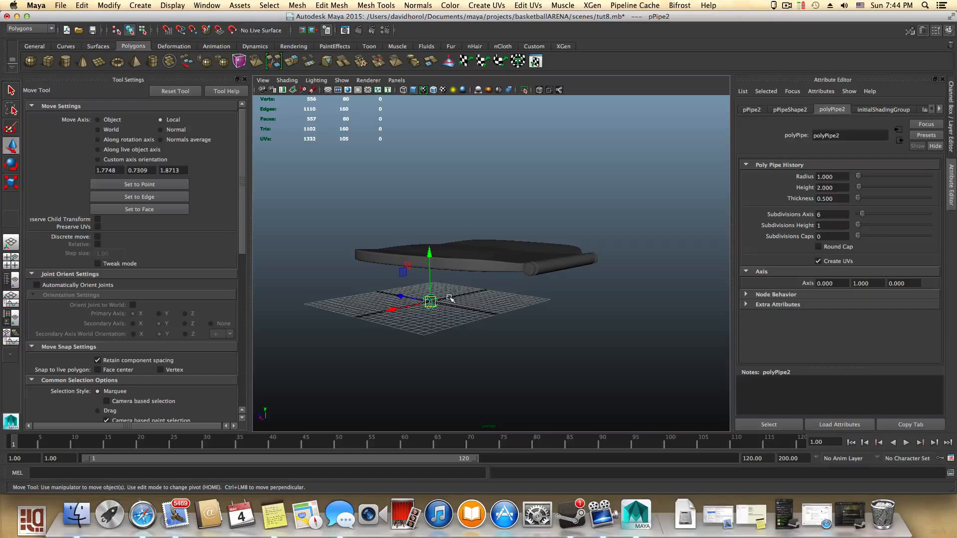
{"action": "left_click_drag", "start_coordinate": [402, 295], "coordinate": [489, 289]}
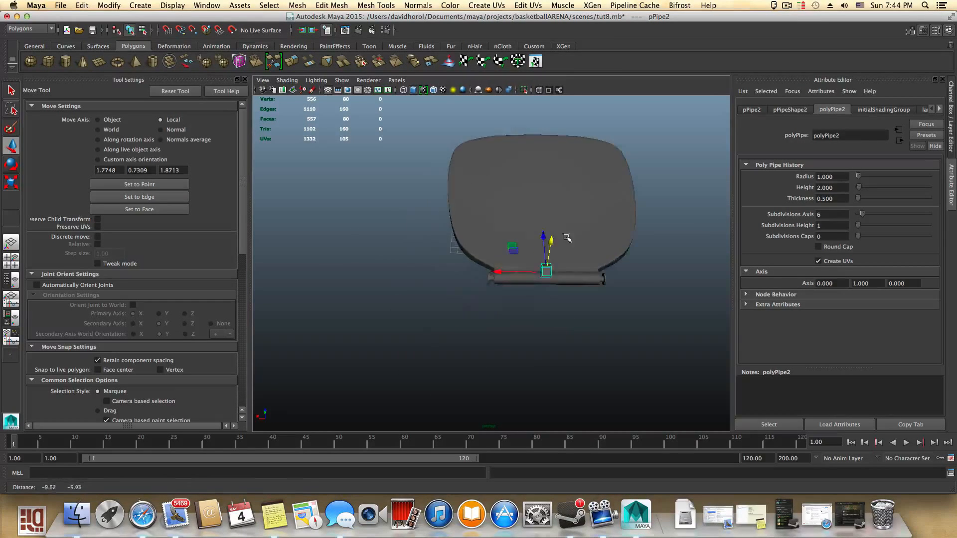
{"action": "right_click_drag", "start_coordinate": [567, 238], "coordinate": [609, 321], "text": "alt"}
{"action": "middle_click_drag", "start_coordinate": [609, 321], "coordinate": [570, 324], "text": "alt"}
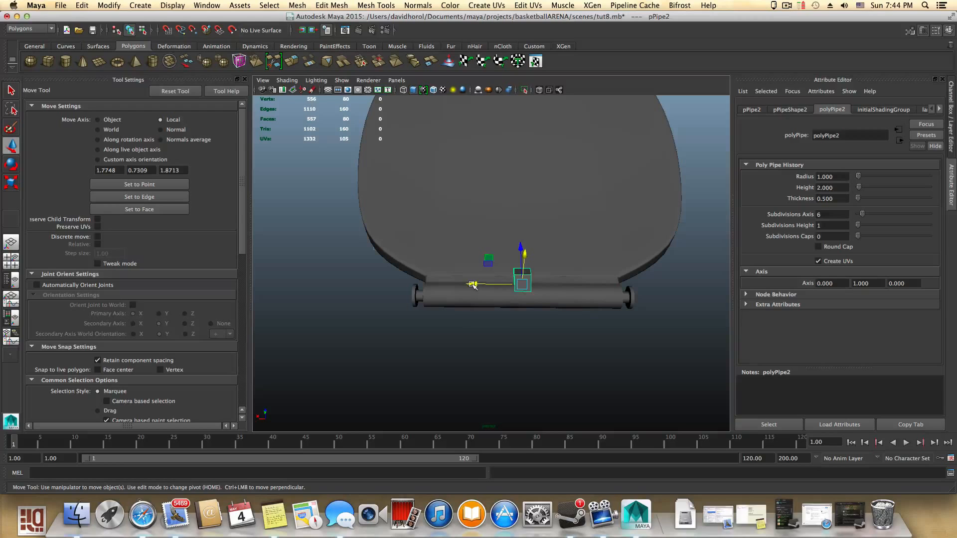
{"action": "left_click_drag", "start_coordinate": [472, 285], "coordinate": [430, 297]}
{"action": "right_click_drag", "start_coordinate": [430, 297], "coordinate": [515, 302], "text": "alt"}
{"action": "middle_click_drag", "start_coordinate": [357, 313], "coordinate": [423, 291], "text": "alt"}
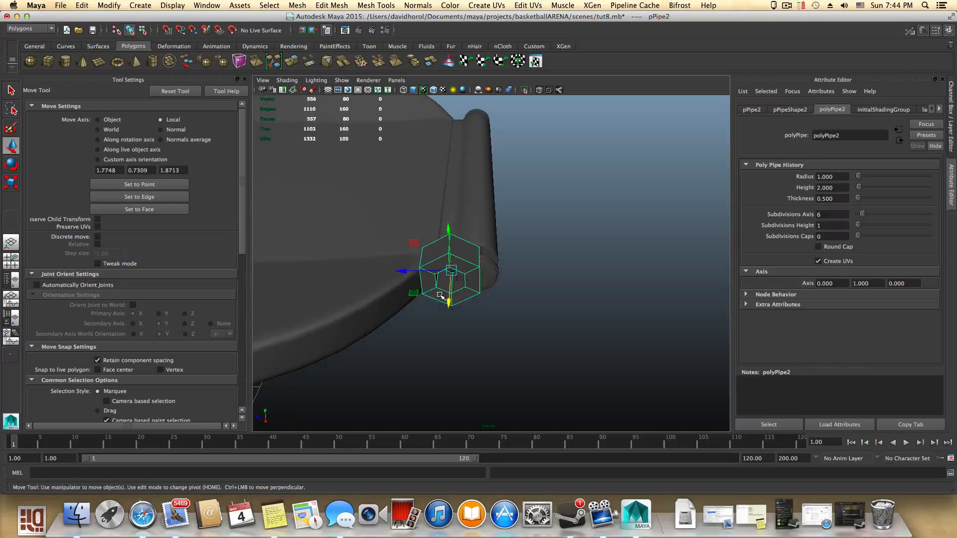
{"action": "left_click_drag", "start_coordinate": [440, 295], "coordinate": [453, 280], "text": "alt"}
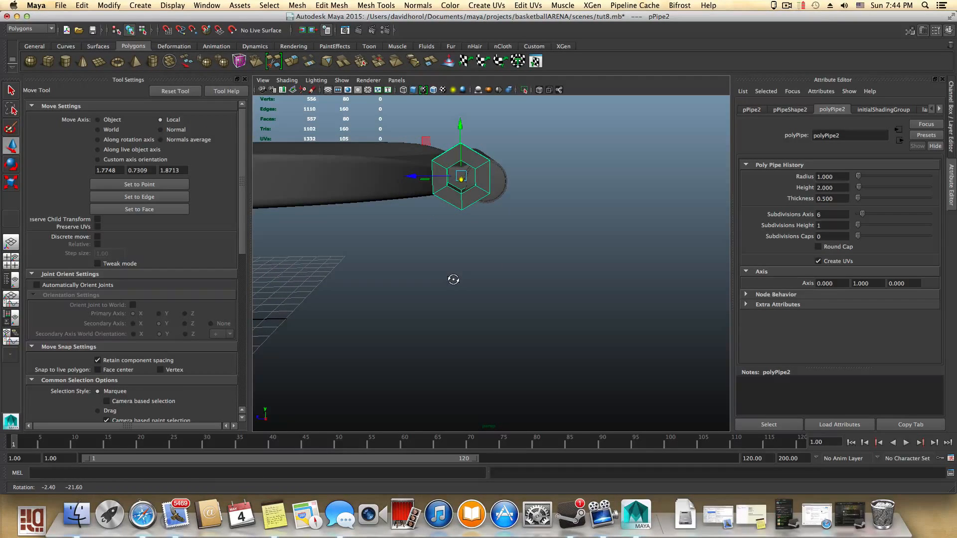
{"action": "left_click_drag", "start_coordinate": [413, 176], "coordinate": [516, 185]}
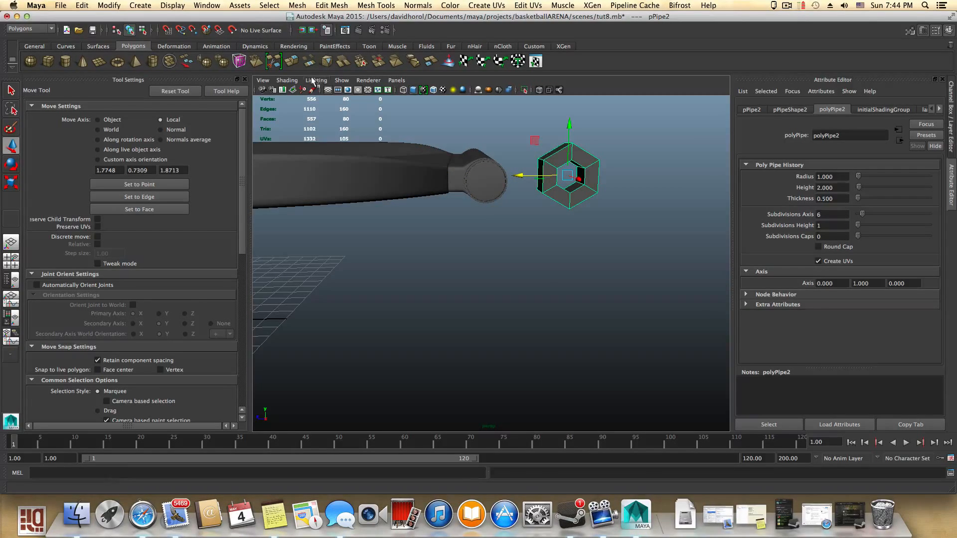
- Turn on Wireframe on Shaded for the viewport
{"action": "left_click", "coordinate": [287, 80]}
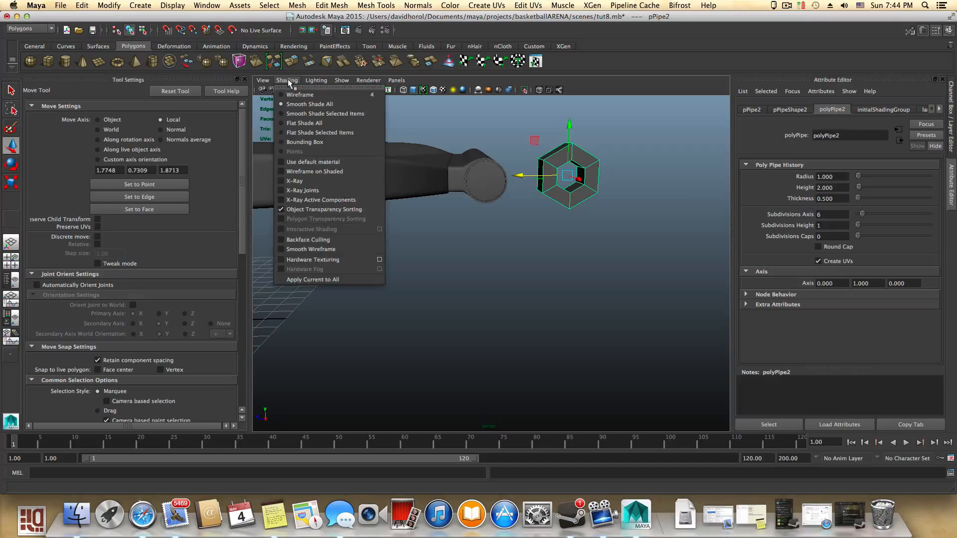
{"action": "left_click", "coordinate": [302, 171]}
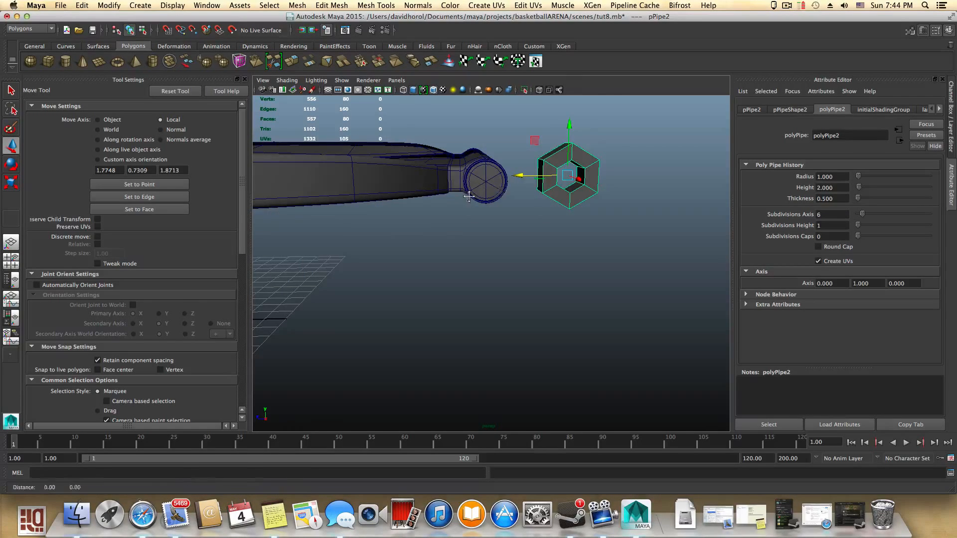
- Align the pipe with the end of the hinge rod
{"action": "middle_click_drag", "start_coordinate": [499, 187], "coordinate": [455, 200], "text": "alt"}
{"action": "left_click_drag", "start_coordinate": [455, 201], "coordinate": [455, 197], "text": "alt"}
{"action": "right_click_drag", "start_coordinate": [401, 180], "coordinate": [510, 211], "text": "alt"}
{"action": "middle_click_drag", "start_coordinate": [498, 209], "coordinate": [527, 305], "text": "alt"}
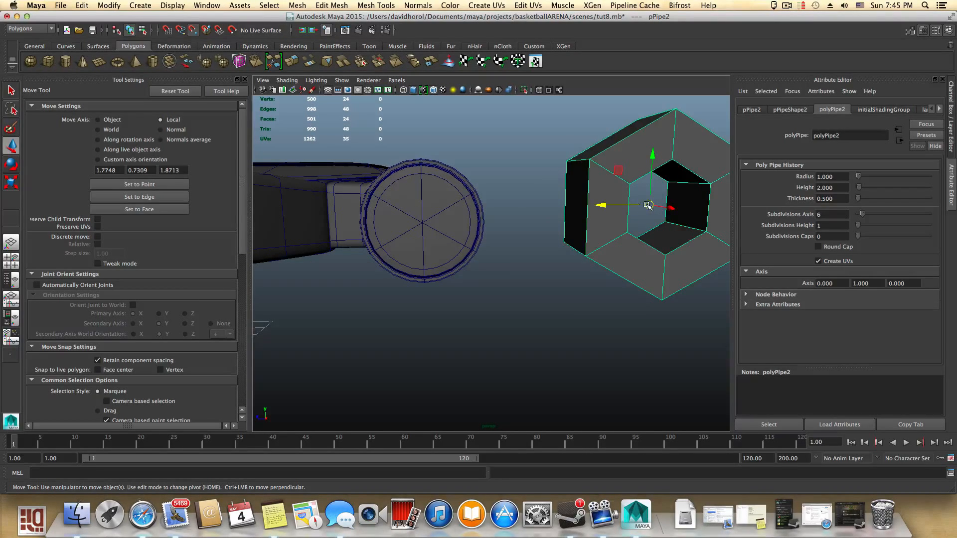
{"action": "left_click_drag", "start_coordinate": [648, 205], "coordinate": [423, 225]}
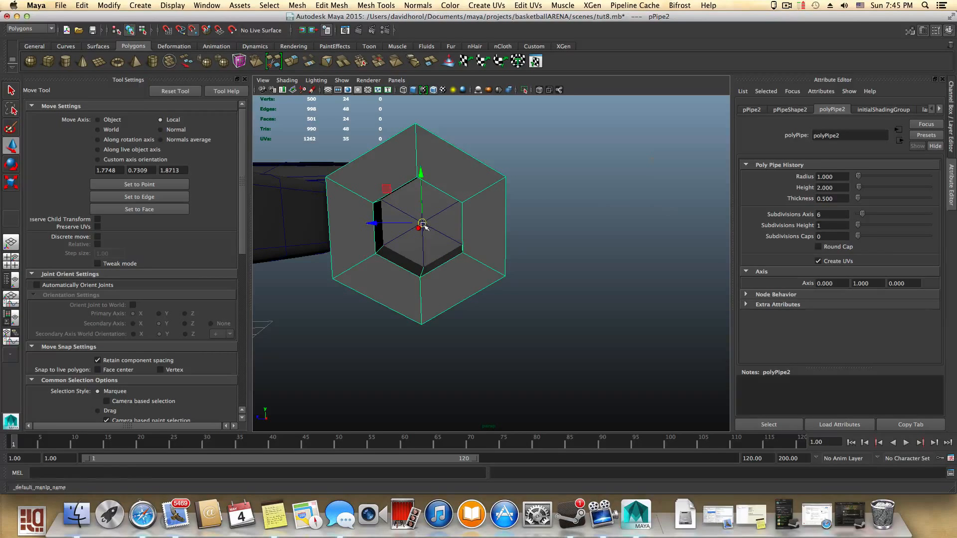
{"action": "left_click_drag", "start_coordinate": [445, 285], "coordinate": [369, 306], "text": "alt"}
{"action": "middle_click_drag", "start_coordinate": [369, 306], "coordinate": [560, 332], "text": "alt"}
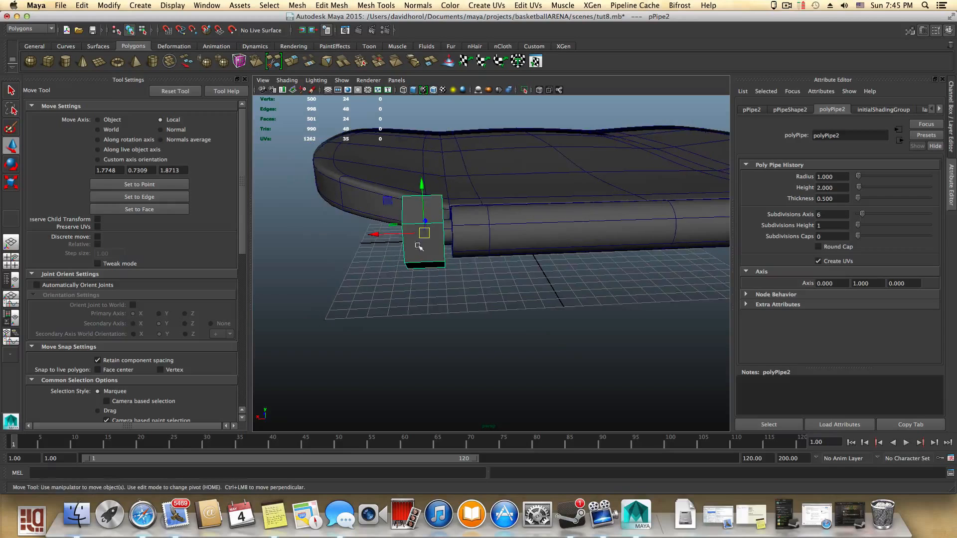
{"action": "right_click_drag", "start_coordinate": [419, 243], "coordinate": [468, 253], "text": "alt"}
{"action": "middle_click_drag", "start_coordinate": [468, 253], "coordinate": [500, 286], "text": "alt"}
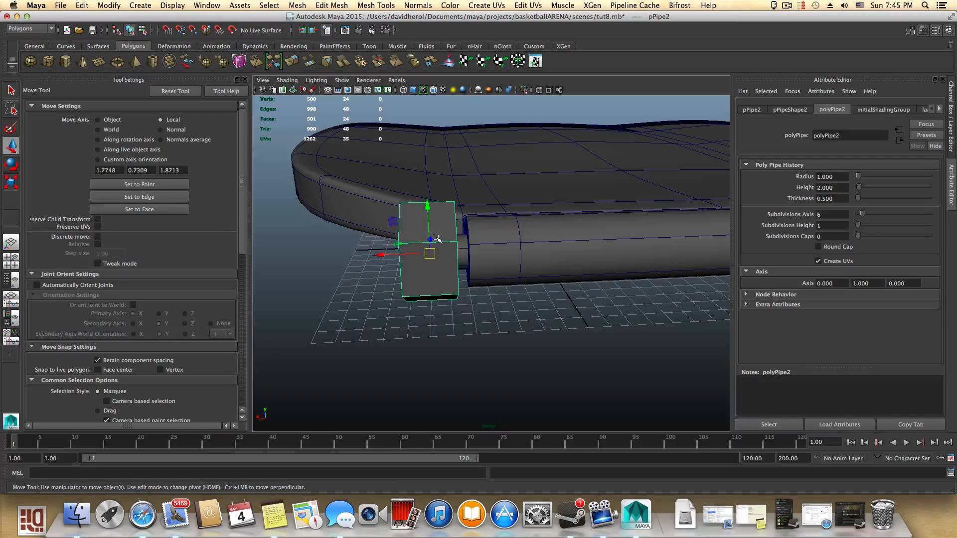
- Slide the pipe along its axis onto the hinge rod
{"action": "key", "text": "e"}
{"action": "key", "text": "r"}
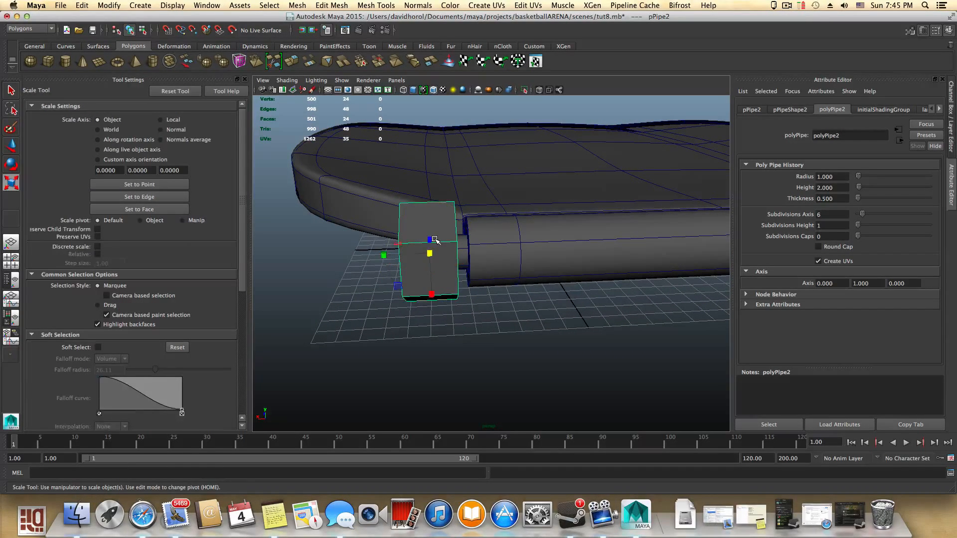
{"action": "key", "text": "w"}
{"action": "left_click_drag", "start_coordinate": [383, 252], "coordinate": [414, 256]}
- Scale the pipe to about 0.77 by 0.4 by 0.77 and nudge it into place on the rod
{"action": "key", "text": "r"}
{"action": "key", "text": "w"}
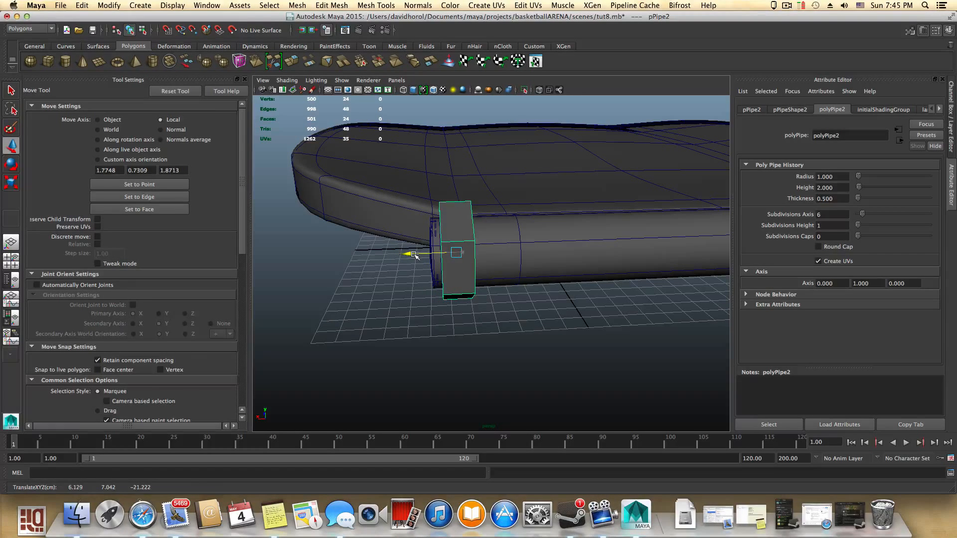
{"action": "key", "text": "r"}
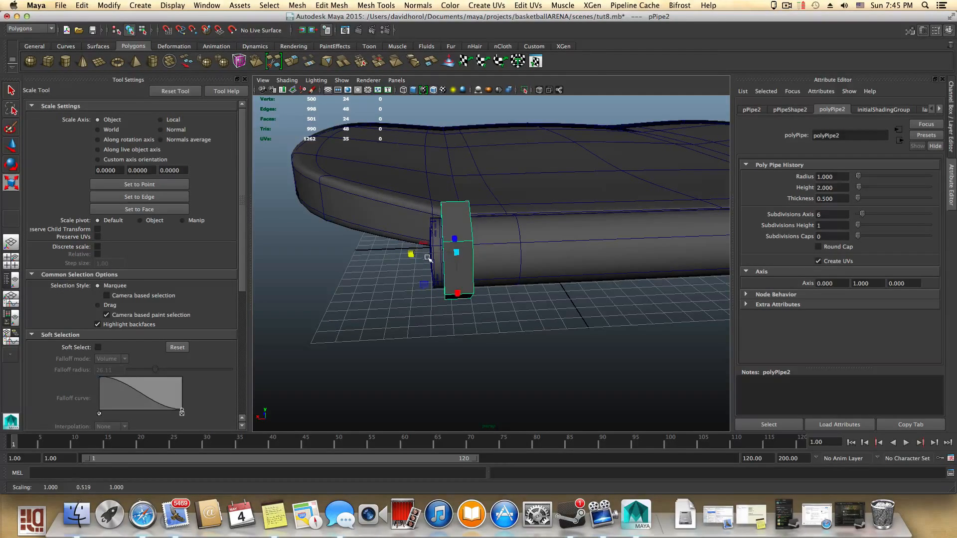
{"action": "left_click_drag", "start_coordinate": [428, 257], "coordinate": [457, 279], "text": "alt"}
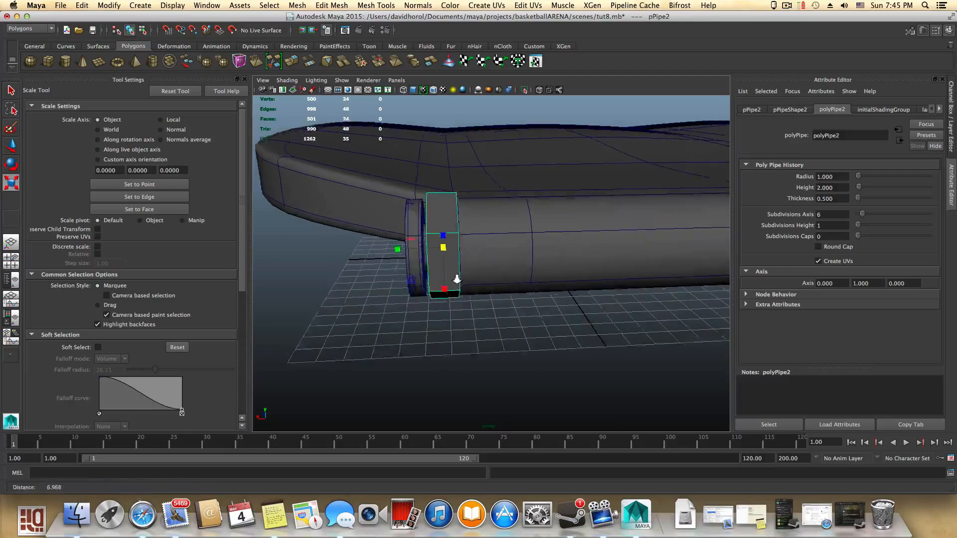
{"action": "right_click_drag", "start_coordinate": [456, 279], "coordinate": [485, 326], "text": "alt"}
{"action": "left_click_drag", "start_coordinate": [461, 291], "coordinate": [464, 289]}
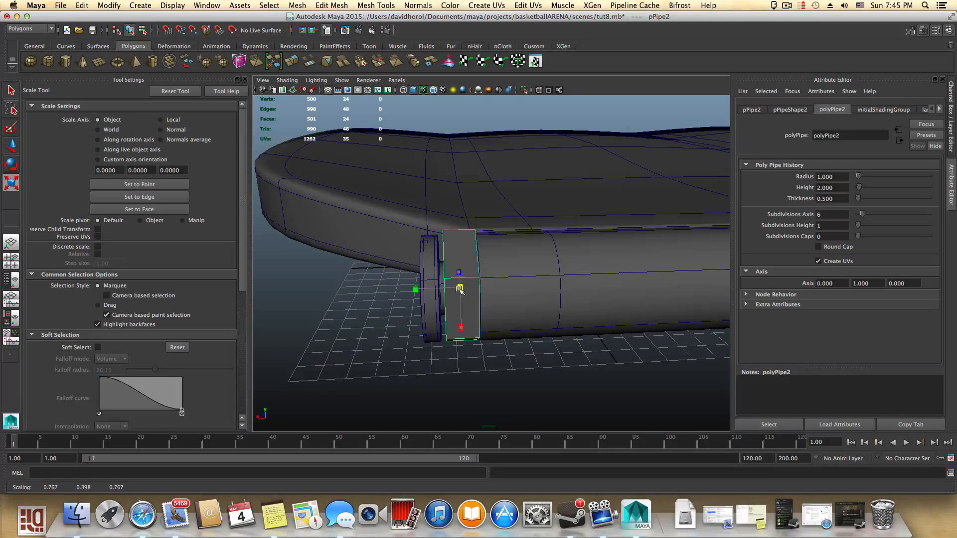
{"action": "key", "text": "w"}
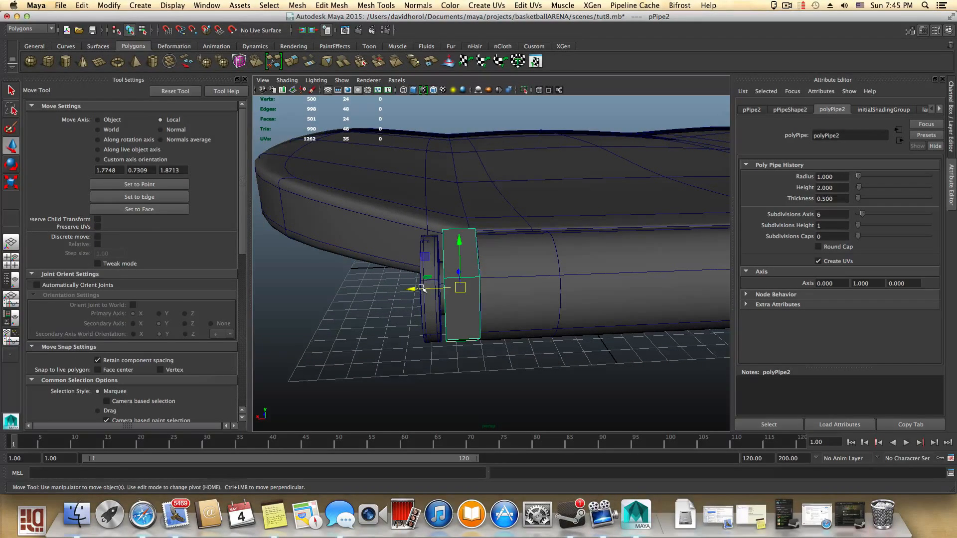
{"action": "left_click_drag", "start_coordinate": [421, 289], "coordinate": [418, 288]}
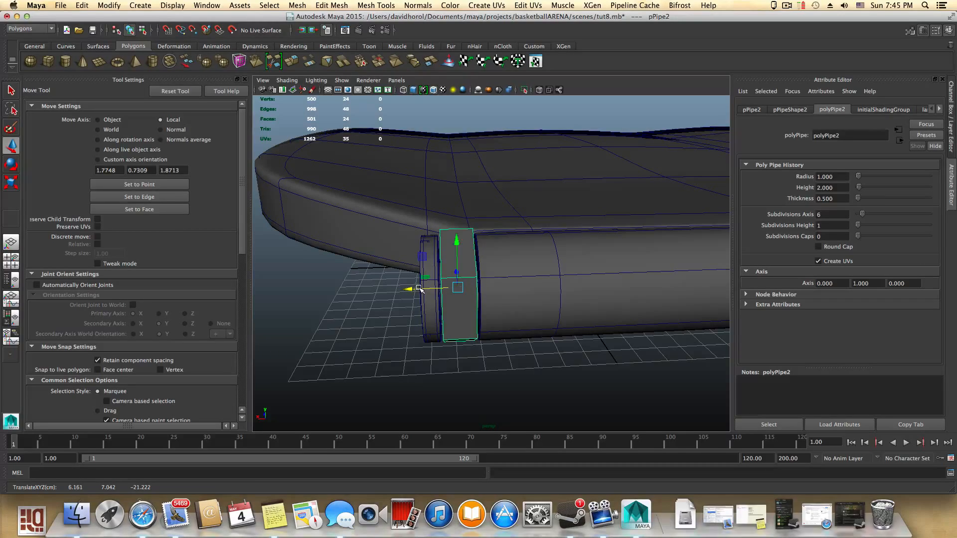
- Preview the pipe ring with smooth mesh display around the rod
{"action": "key", "text": "3"}
{"action": "mouse_move", "coordinate": [446, 291]}
{"action": "left_mouse_down", "text": "alt"}
{"action": "mouse_move", "coordinate": [469, 287]}
{"action": "mouse_move", "coordinate": [448, 291]}
{"action": "mouse_move", "coordinate": [439, 281]}
{"action": "mouse_move", "coordinate": [462, 301]}
{"action": "mouse_move", "coordinate": [455, 289]}
{"action": "left_mouse_up", "text": "alt"}
{"action": "key", "text": "3"}
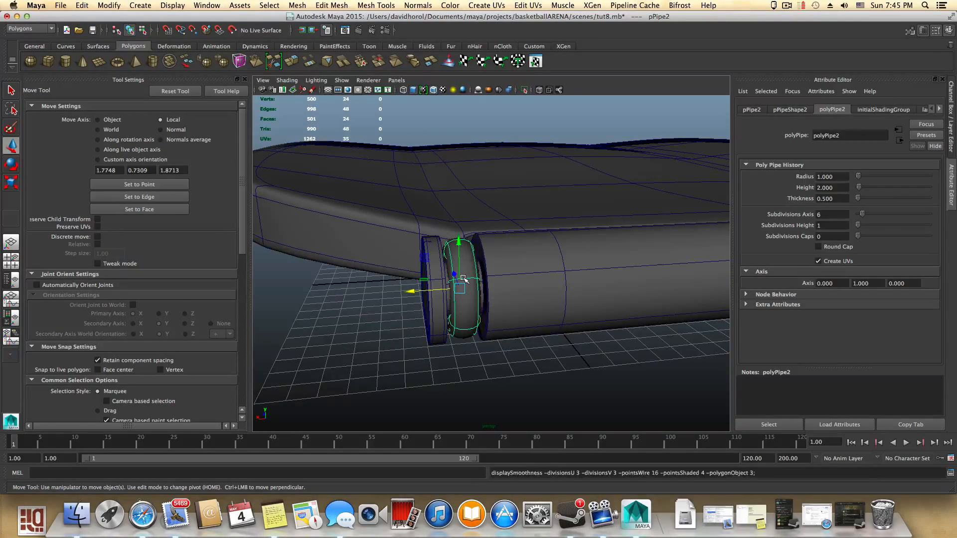
{"action": "left_click_drag", "start_coordinate": [476, 264], "coordinate": [505, 260], "text": "alt"}
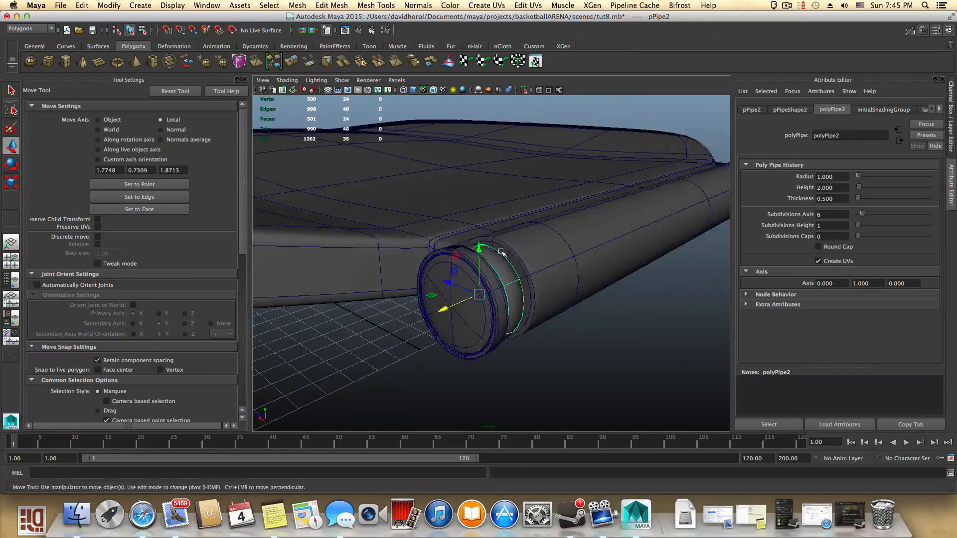
- Turn off the smooth preview on the hexagonal ring and harden its edges
{"action": "key", "text": "e"}
{"action": "key", "text": "r"}
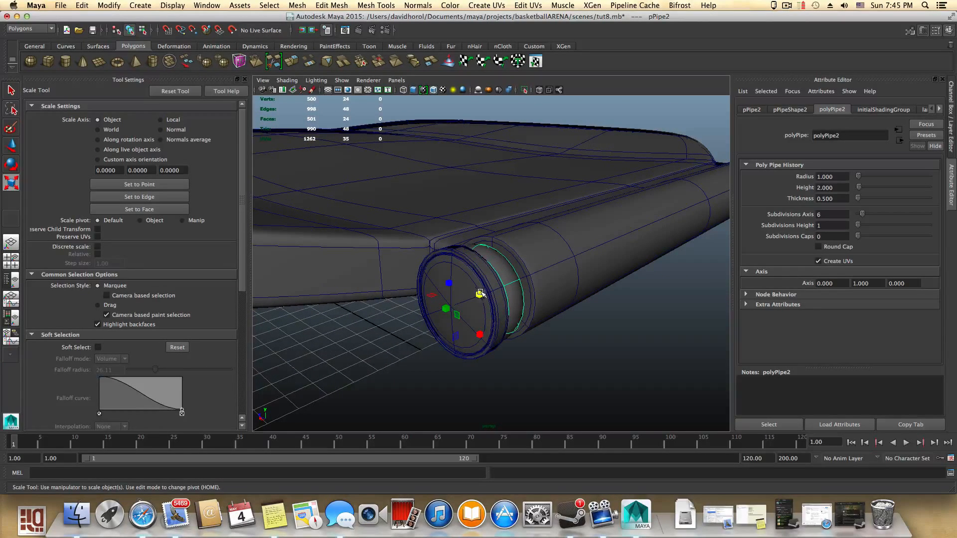
{"action": "left_click_drag", "start_coordinate": [479, 294], "coordinate": [434, 280]}
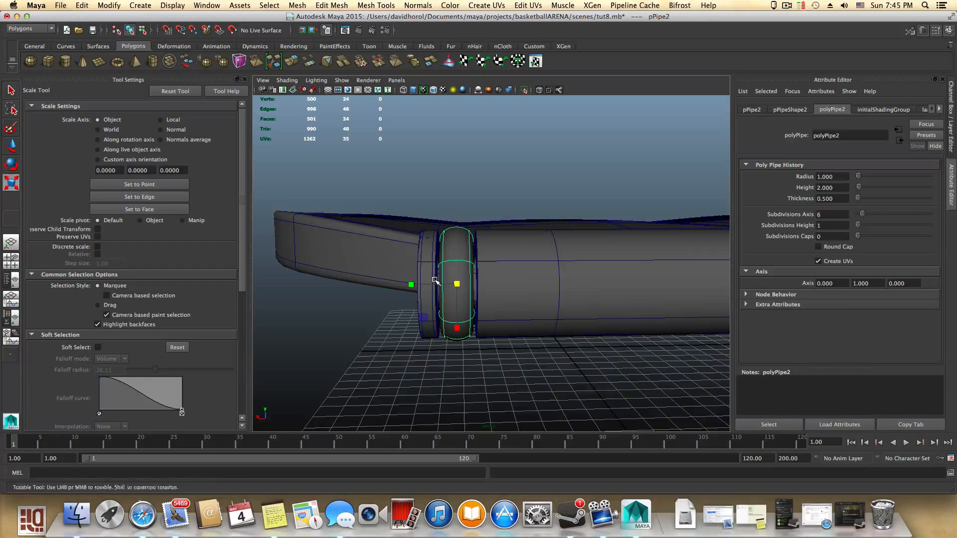
{"action": "key", "text": "1"}
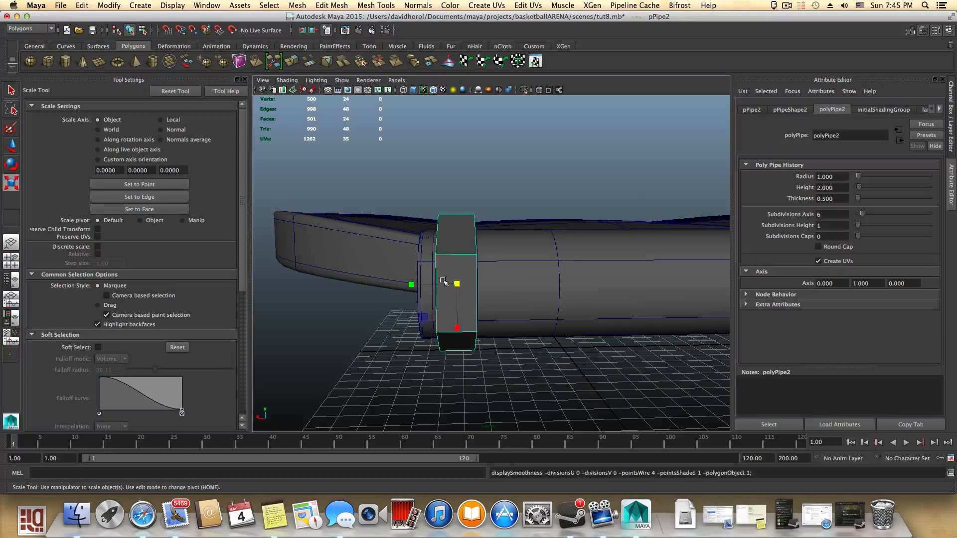
{"action": "right_click", "coordinate": [464, 258], "text": "shift"}
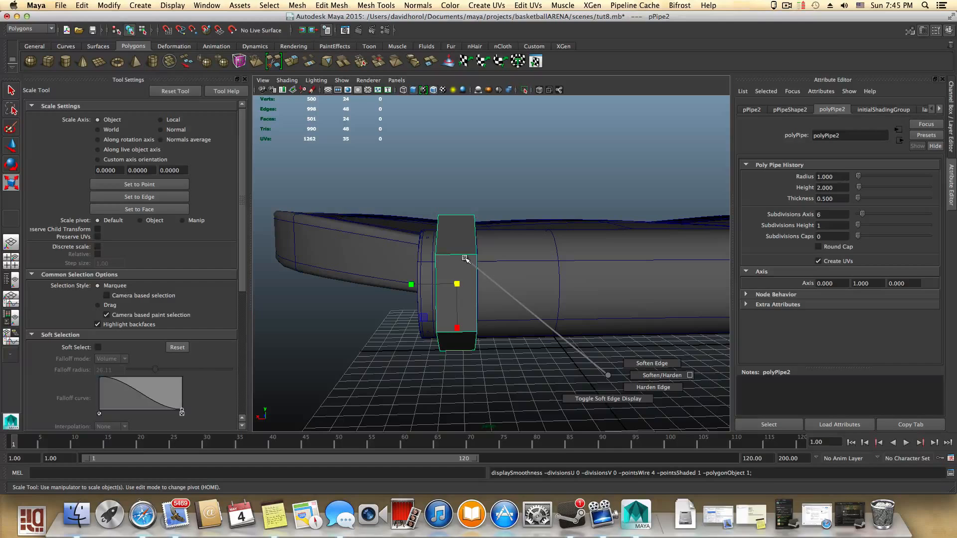
{"action": "right_click_drag", "start_coordinate": [464, 258], "coordinate": [464, 257], "text": "shift"}
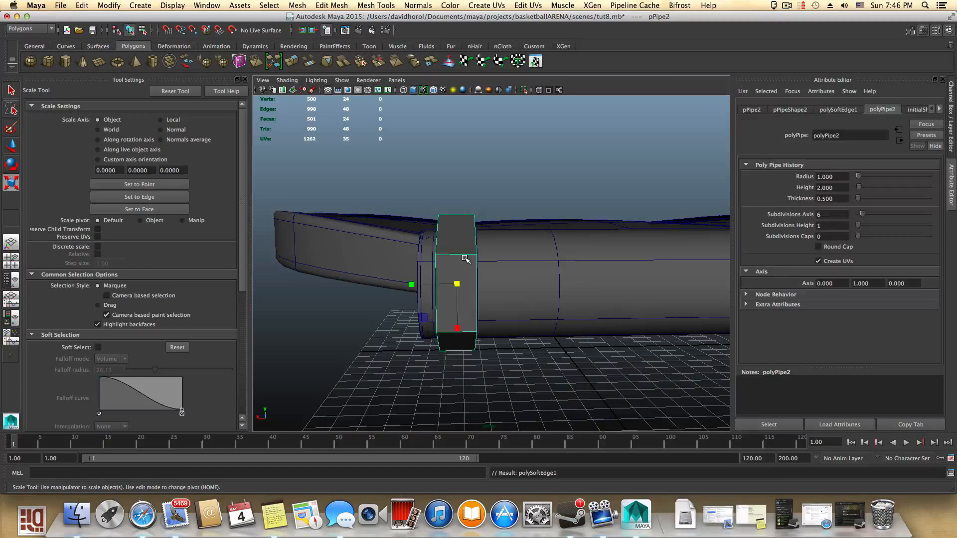
- Insert two edge loops around the hexagonal ring
{"action": "key", "text": "F8"}
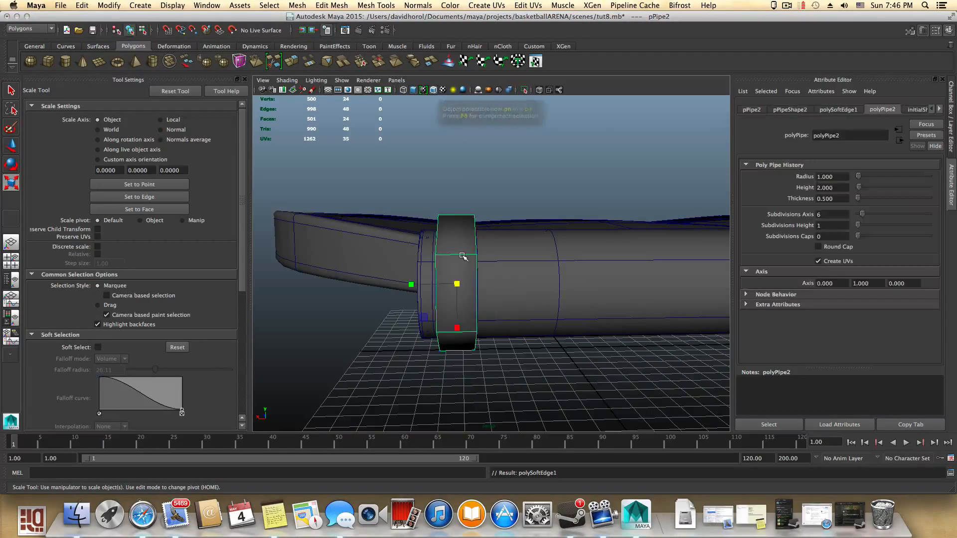
{"action": "right_click_drag", "start_coordinate": [463, 259], "coordinate": [438, 273], "text": "shift"}
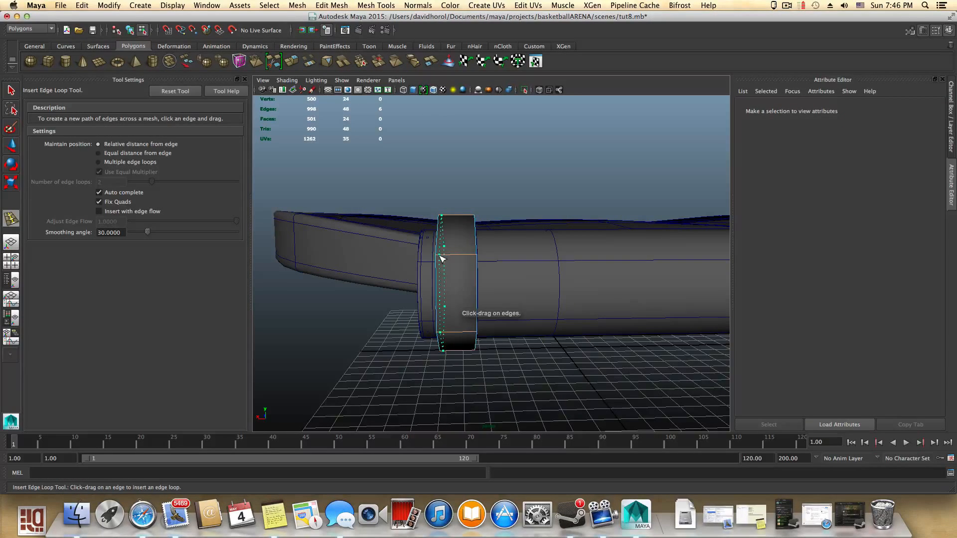
{"action": "left_click_drag", "start_coordinate": [442, 258], "coordinate": [473, 275]}
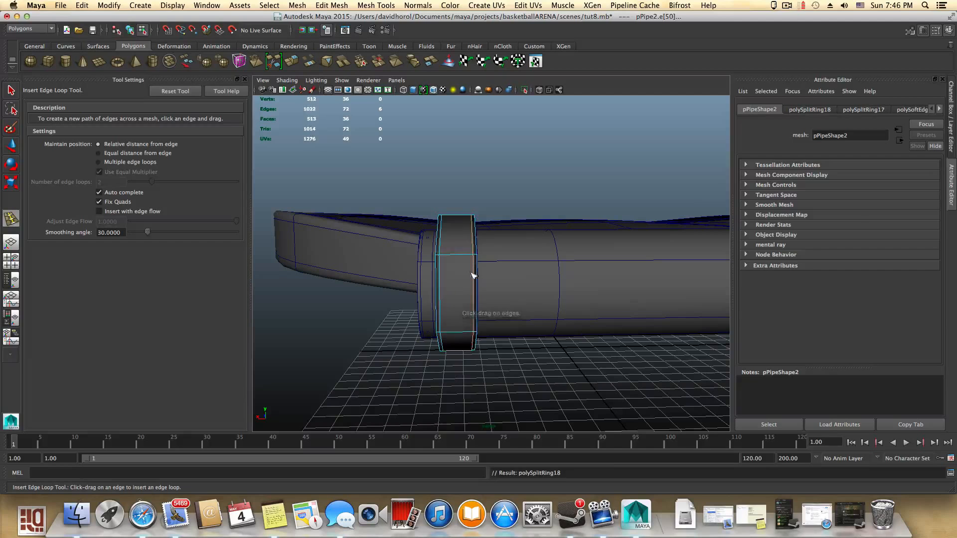
- Inspect both rings around the hinge rod from several angles
{"action": "left_click", "coordinate": [11, 90]}
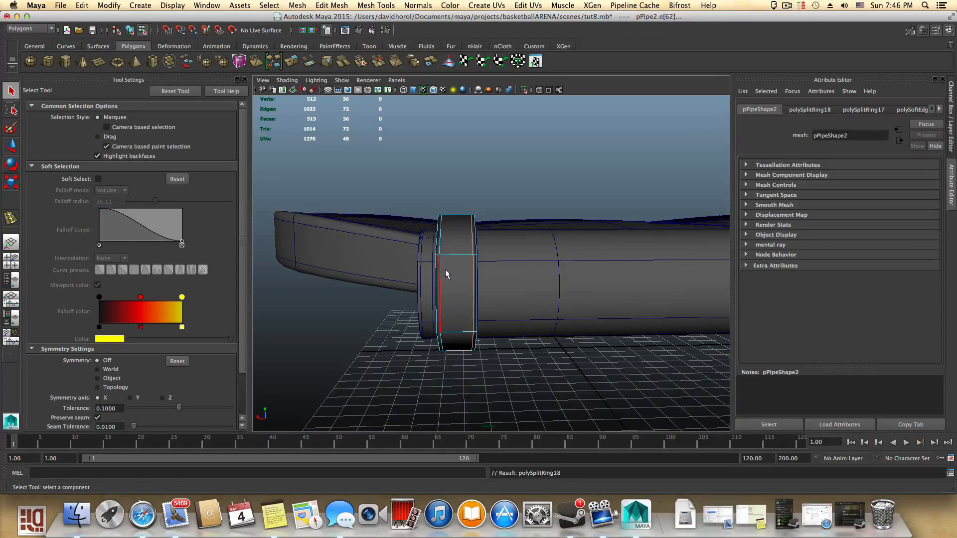
{"action": "left_click_drag", "start_coordinate": [446, 274], "coordinate": [508, 282], "text": "alt"}
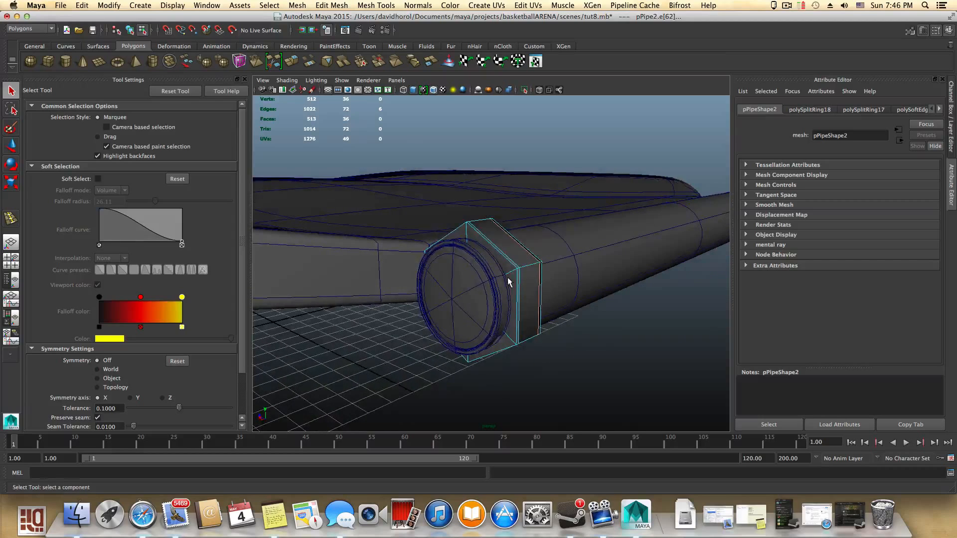
{"action": "left_click", "coordinate": [483, 280]}
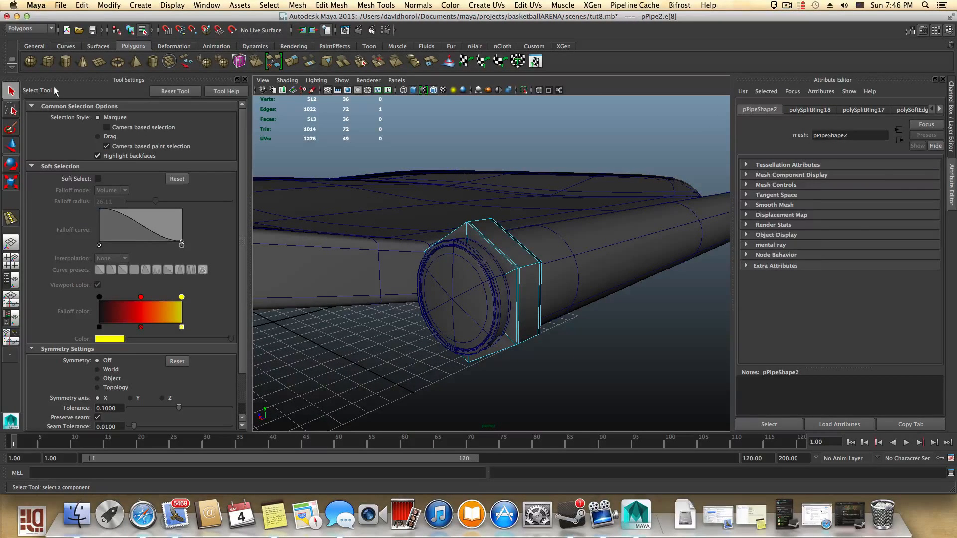
{"action": "key", "text": "F8"}
{"action": "left_click", "coordinate": [468, 300]}
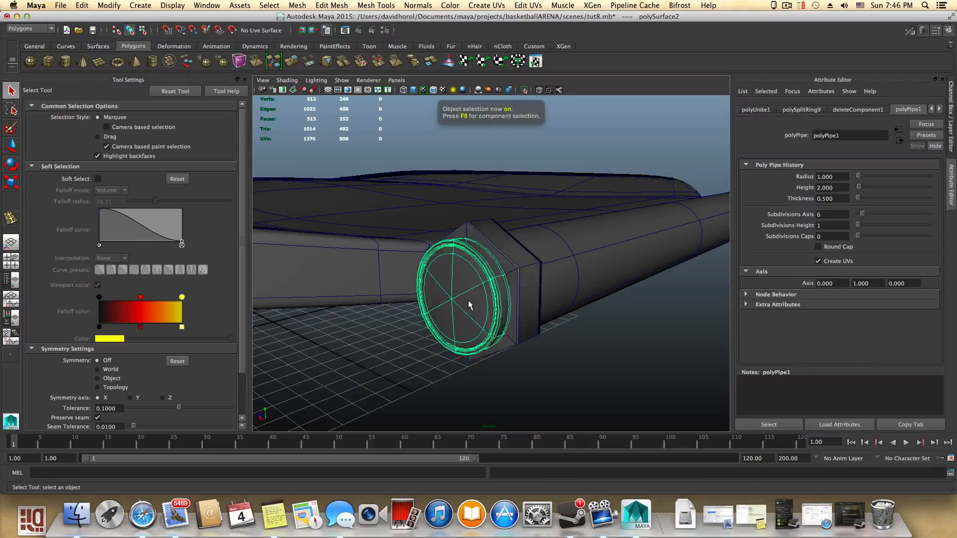
{"action": "left_click_drag", "start_coordinate": [468, 300], "coordinate": [532, 301], "text": "alt"}
{"action": "scroll", "coordinate": [519, 295], "scroll_direction": "up", "scroll_amount": 2}
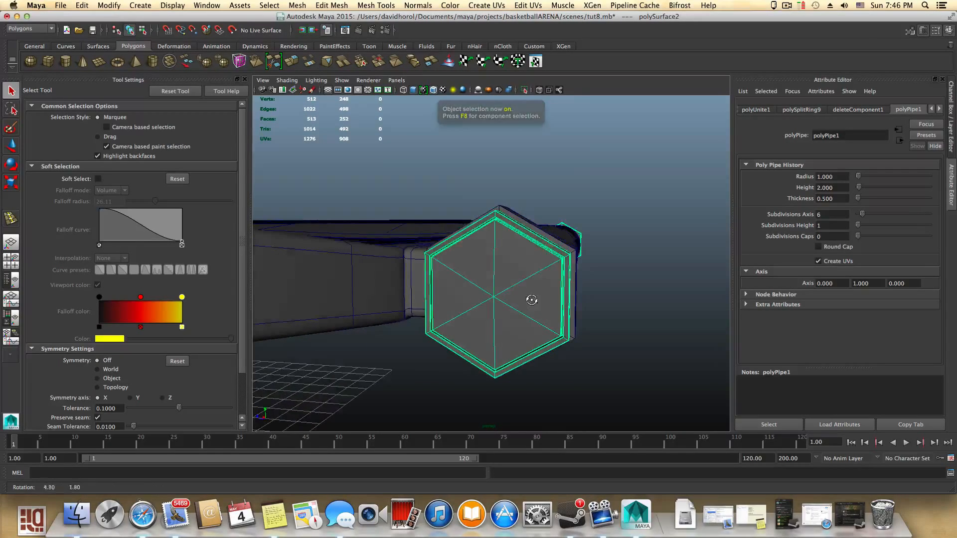
{"action": "left_click", "coordinate": [552, 239]}
{"action": "key", "text": "F8"}
{"action": "left_click", "coordinate": [547, 244]}
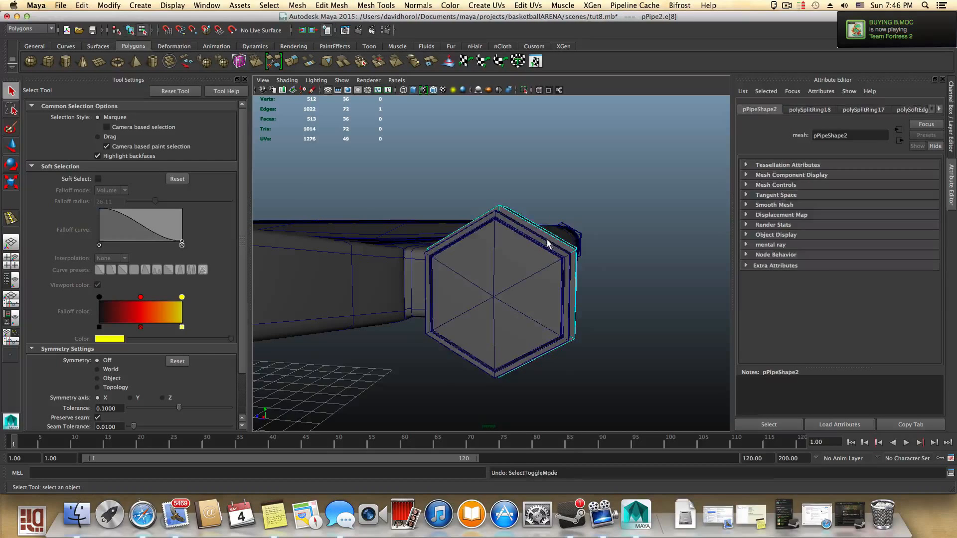
{"action": "left_click_drag", "start_coordinate": [546, 265], "coordinate": [466, 271], "text": "alt"}
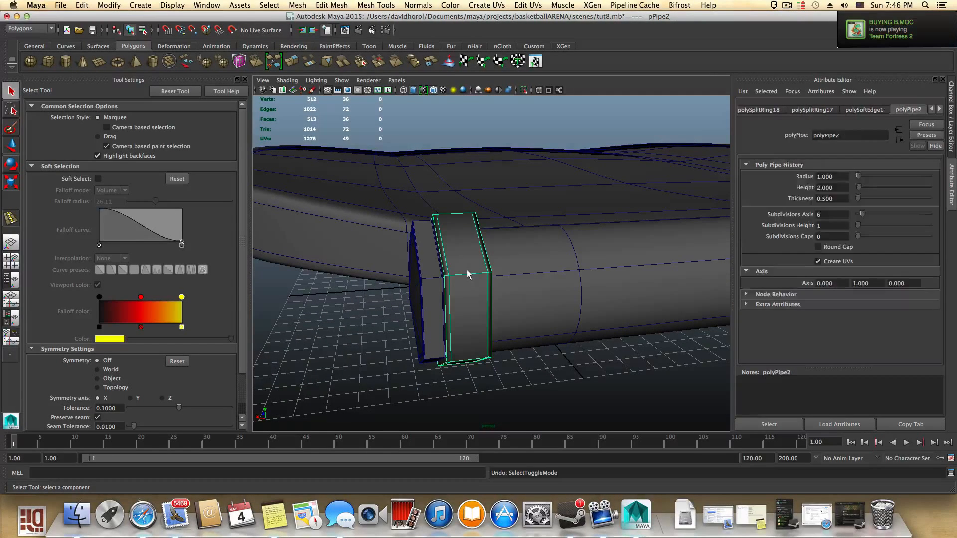
- Undo the inserted edge loops on the ring
{"action": "key", "text": "z"}
{"action": "key", "text": "z"}
{"action": "key", "text": "z"}
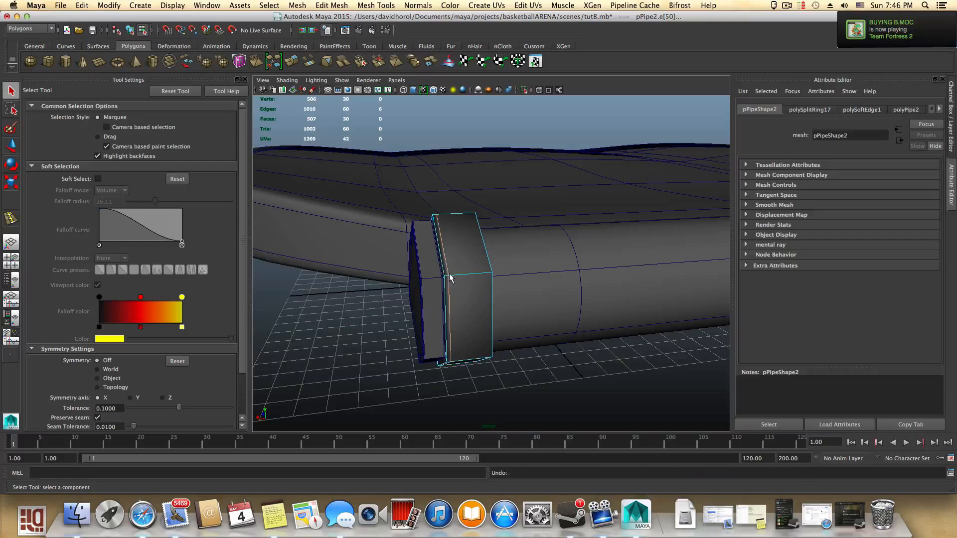
{"action": "key", "text": "F8"}
{"action": "left_click_drag", "start_coordinate": [448, 278], "coordinate": [464, 280], "text": "alt"}
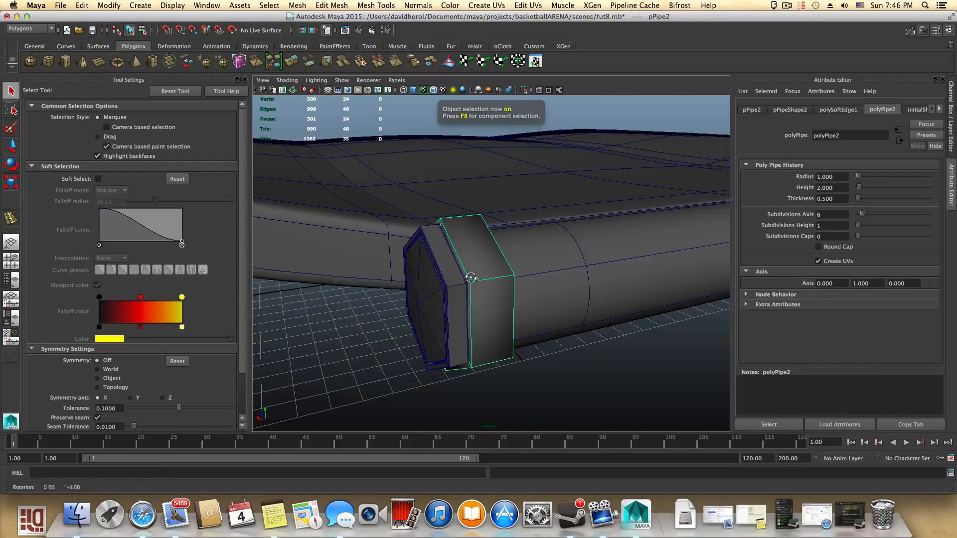
- Scale the hexagonal ring thinner along the hinge rod's axis
{"action": "left_click_drag", "start_coordinate": [471, 278], "coordinate": [410, 290], "text": "alt"}
{"action": "key", "text": "e"}
{"action": "key", "text": "r"}
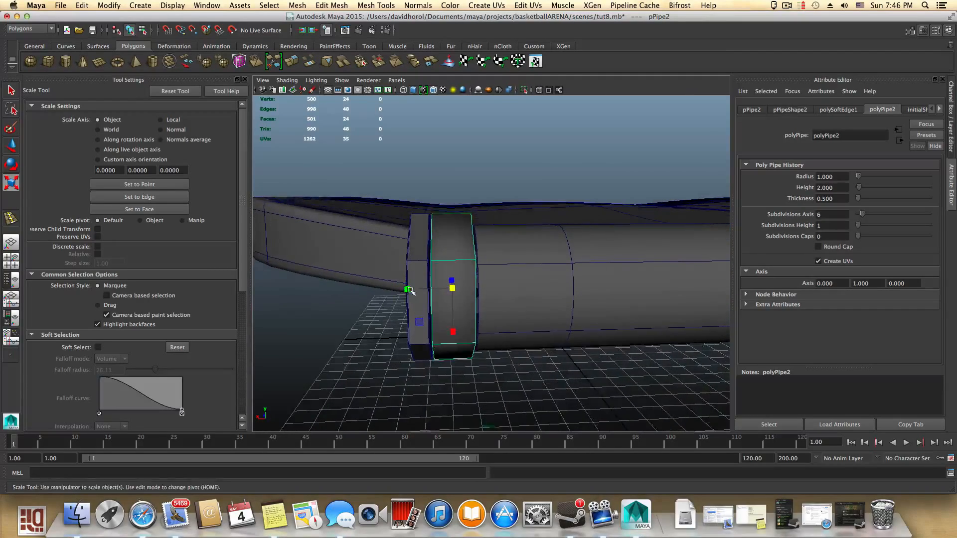
{"action": "middle_click_drag", "start_coordinate": [480, 298], "coordinate": [334, 324], "text": "alt"}
{"action": "right_click_drag", "start_coordinate": [468, 320], "coordinate": [395, 312], "text": "alt"}
{"action": "middle_click_drag", "start_coordinate": [422, 310], "coordinate": [475, 319], "text": "alt"}
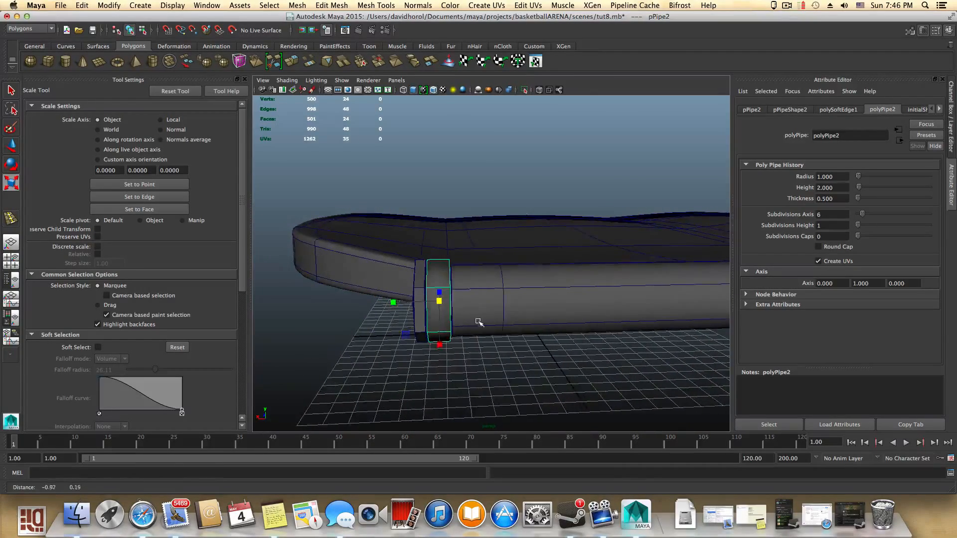
{"action": "right_click_drag", "start_coordinate": [476, 320], "coordinate": [537, 330], "text": "alt"}
- Turn on smooth preview for the original round ring and reselect the hexagonal ring
{"action": "left_click", "coordinate": [376, 281]}
{"action": "key", "text": "3"}
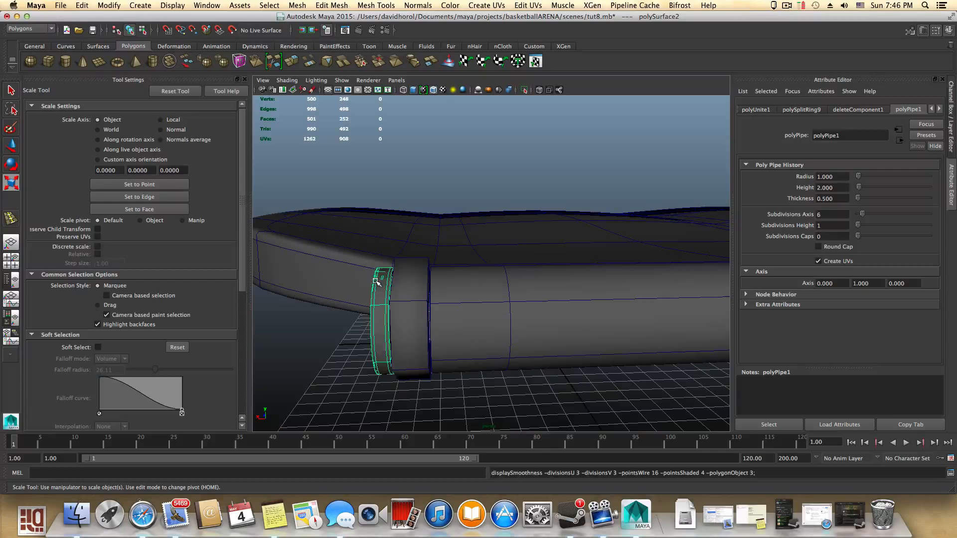
{"action": "left_click", "coordinate": [464, 305]}
{"action": "left_click", "coordinate": [421, 301]}
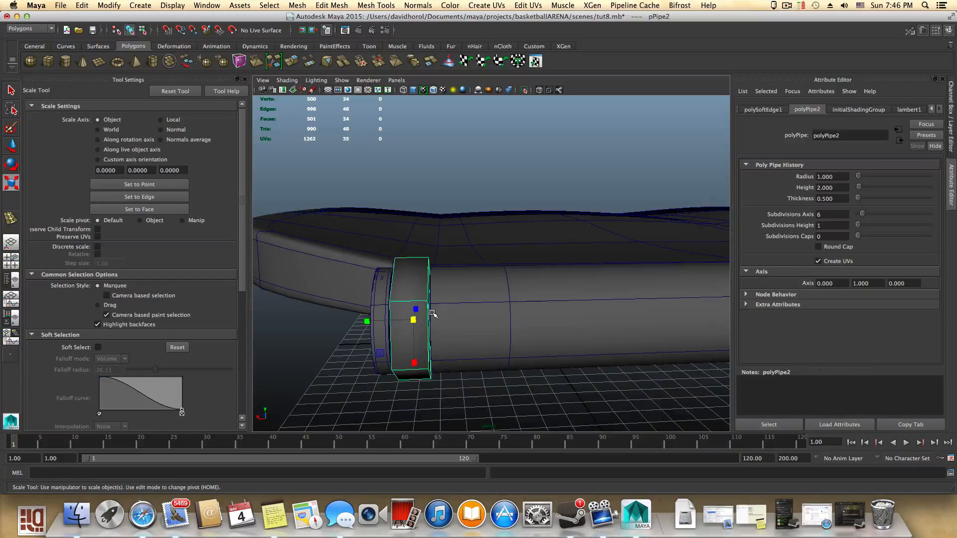
- Duplicate the hexagonal ring and move the copy to the opposite end of the hinge rod
{"action": "scroll", "coordinate": [434, 313], "scroll_direction": "down", "scroll_amount": 3}
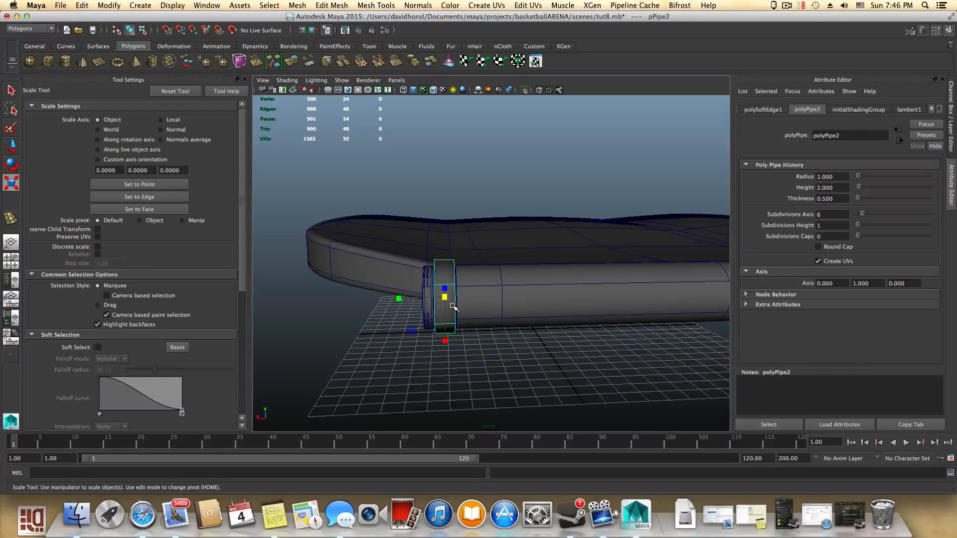
{"action": "key", "text": "ctrl+d"}
{"action": "left_click_drag", "start_coordinate": [453, 306], "coordinate": [456, 307], "text": "alt"}
{"action": "left_click_drag", "start_coordinate": [543, 313], "coordinate": [383, 346], "text": "alt"}
{"action": "key", "text": "w"}
{"action": "left_click_drag", "start_coordinate": [260, 318], "coordinate": [593, 315]}
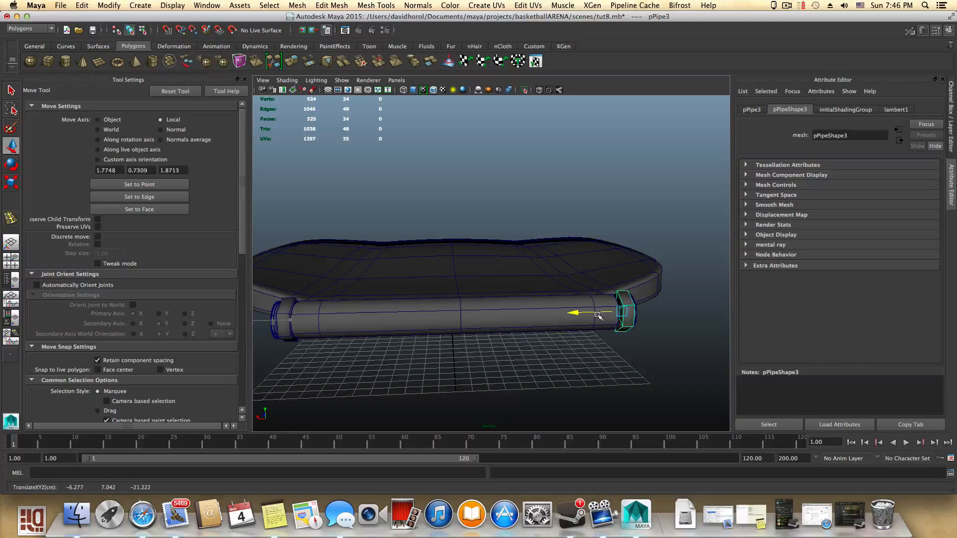
{"action": "left_click_drag", "start_coordinate": [598, 316], "coordinate": [497, 335], "text": "alt"}
{"action": "right_click_drag", "start_coordinate": [497, 335], "coordinate": [674, 407], "text": "alt"}
{"action": "left_click_drag", "start_coordinate": [674, 408], "coordinate": [580, 355], "text": "alt"}
{"action": "left_click_drag", "start_coordinate": [534, 391], "coordinate": [534, 392]}
{"action": "left_click_drag", "start_coordinate": [592, 387], "coordinate": [452, 360], "text": "alt"}
- Select both hexagonal rings and combine them into a single mesh
{"action": "right_click", "coordinate": [474, 339]}
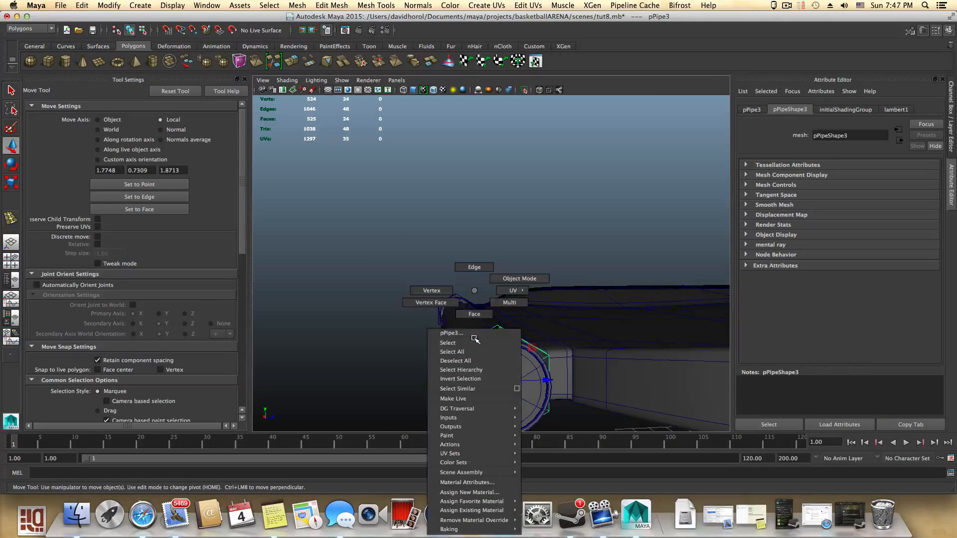
{"action": "left_click", "coordinate": [474, 312]}
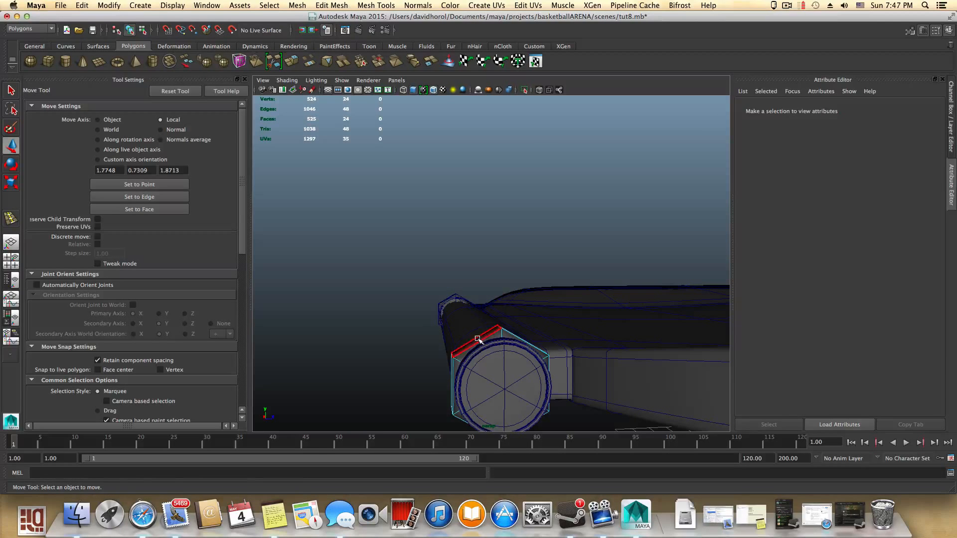
{"action": "left_click", "coordinate": [477, 340]}
{"action": "left_click_drag", "start_coordinate": [434, 342], "coordinate": [560, 377], "text": "alt"}
{"action": "key", "text": "F8"}
{"action": "key", "text": "F8"}
{"action": "scroll", "coordinate": [516, 358], "scroll_direction": "down", "scroll_amount": 5}
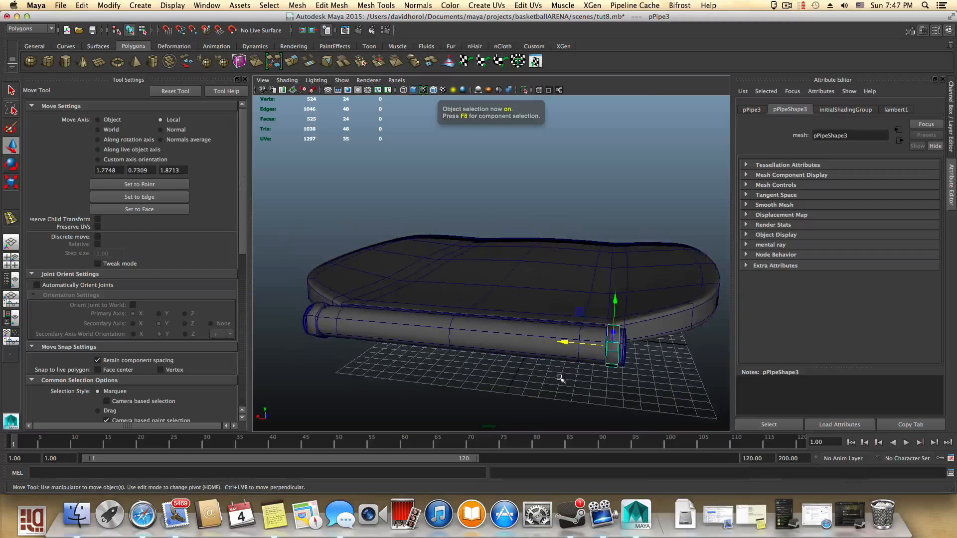
{"action": "left_click", "coordinate": [311, 321]}
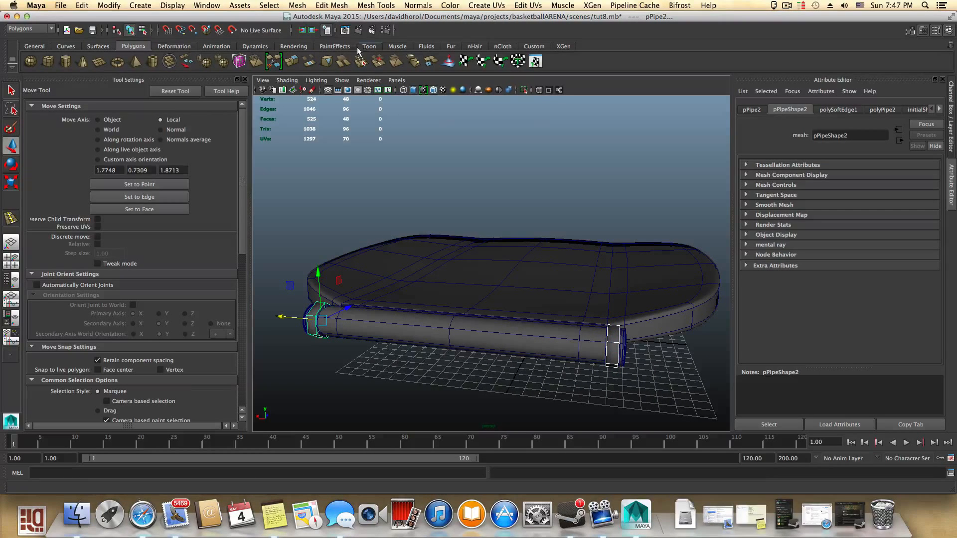
{"action": "left_click", "coordinate": [296, 5]}
{"action": "left_click", "coordinate": [299, 30]}
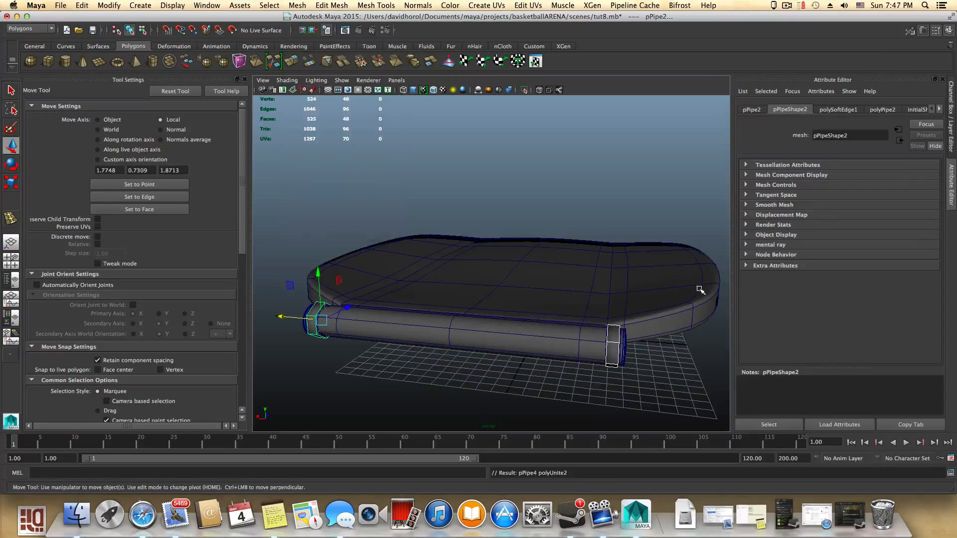
- Select the top face of each hexagonal ring
{"action": "left_click_drag", "start_coordinate": [588, 344], "coordinate": [615, 349], "text": "alt"}
{"action": "right_click_drag", "start_coordinate": [611, 339], "coordinate": [613, 324]}
{"action": "left_click", "coordinate": [615, 326]}
{"action": "left_click", "coordinate": [703, 352]}
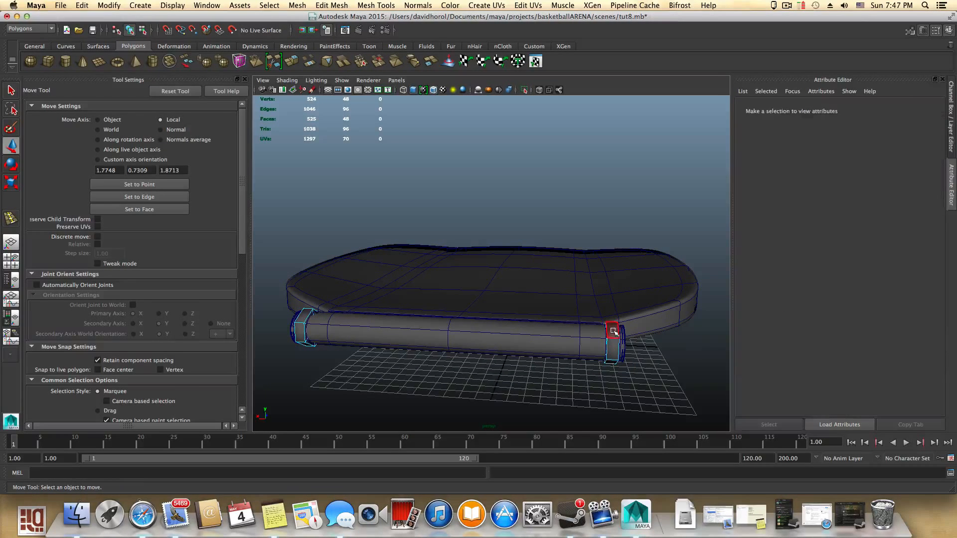
{"action": "left_click", "coordinate": [613, 331]}
{"action": "left_click", "coordinate": [301, 325], "text": "shift"}
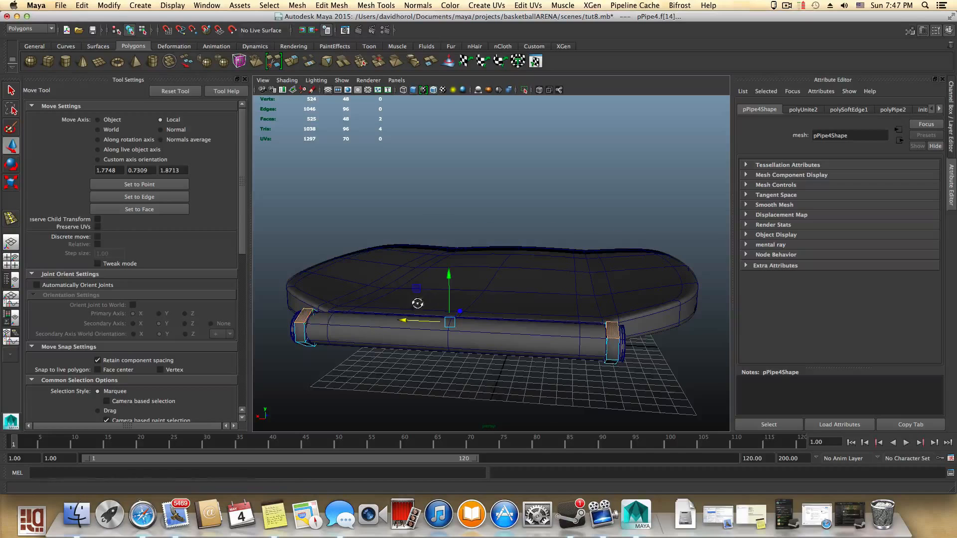
{"action": "left_click_drag", "start_coordinate": [418, 301], "coordinate": [459, 294], "text": "alt"}
- Extrude the selected top faces upward about 0.74 units and scale the extrusion slightly
{"action": "left_click", "coordinate": [293, 60]}
{"action": "left_click_drag", "start_coordinate": [538, 318], "coordinate": [479, 301], "text": "alt"}
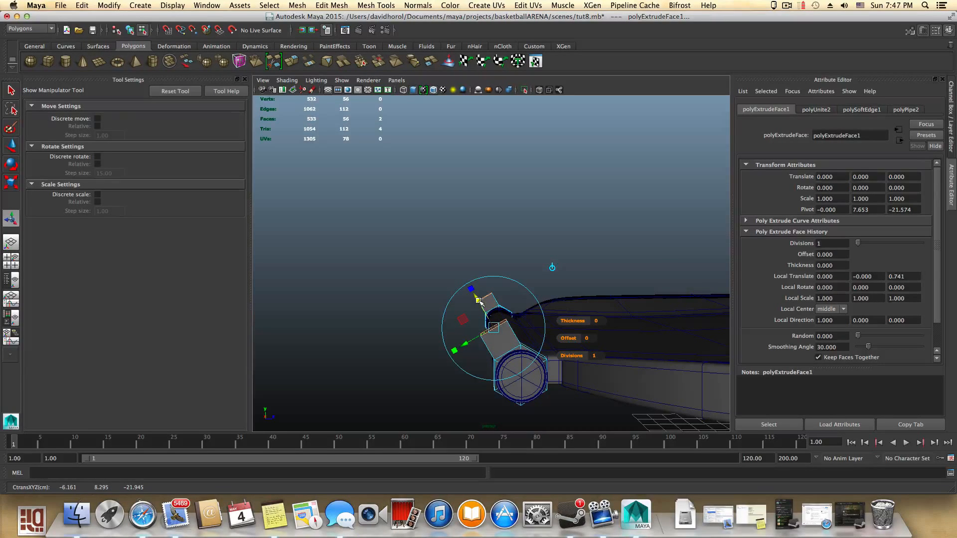
{"action": "key", "text": "r"}
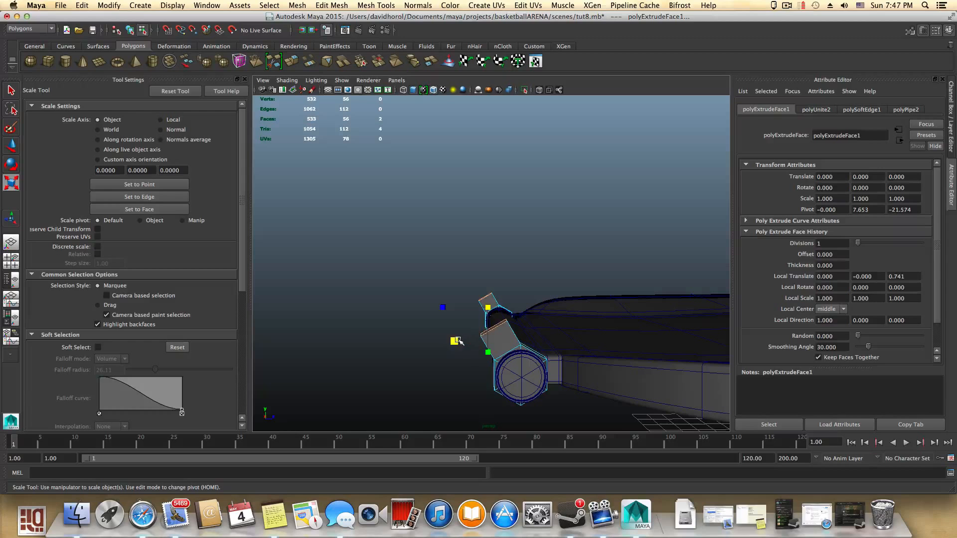
{"action": "mouse_move", "coordinate": [471, 340]}
{"action": "left_mouse_down", "text": "alt"}
{"action": "mouse_move", "coordinate": [518, 336]}
{"action": "mouse_move", "coordinate": [476, 332]}
{"action": "left_mouse_up", "text": "alt"}
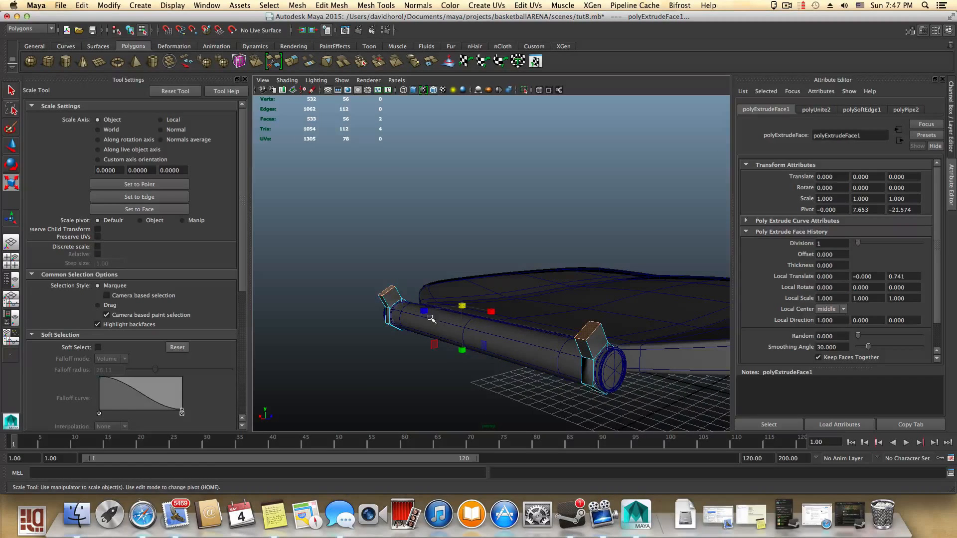
{"action": "left_click", "coordinate": [427, 312]}
{"action": "left_click_drag", "start_coordinate": [428, 312], "coordinate": [473, 302]}
- Extrude the ring top faces again and move the new extrusion upward and toward the seat
{"action": "key", "text": "w"}
{"action": "left_click", "coordinate": [509, 303]}
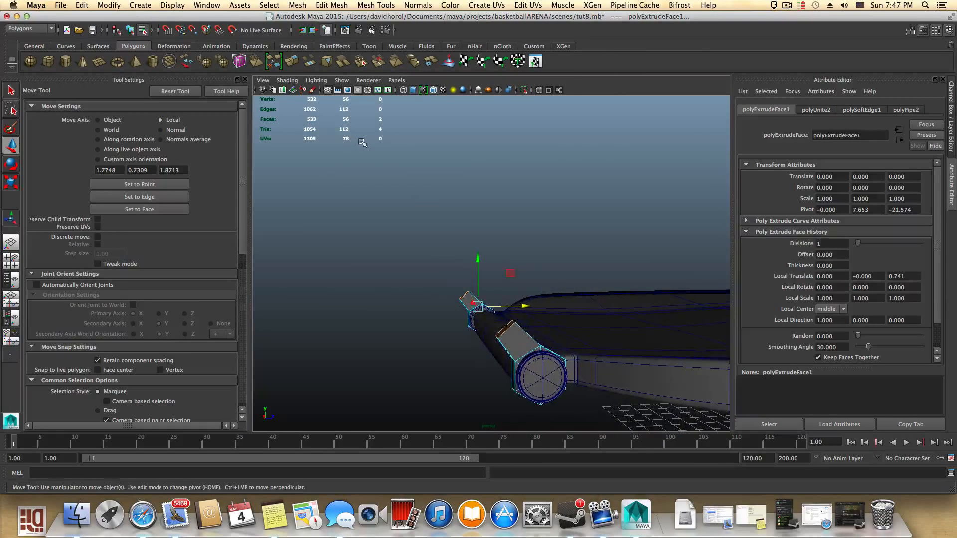
{"action": "left_click", "coordinate": [297, 63]}
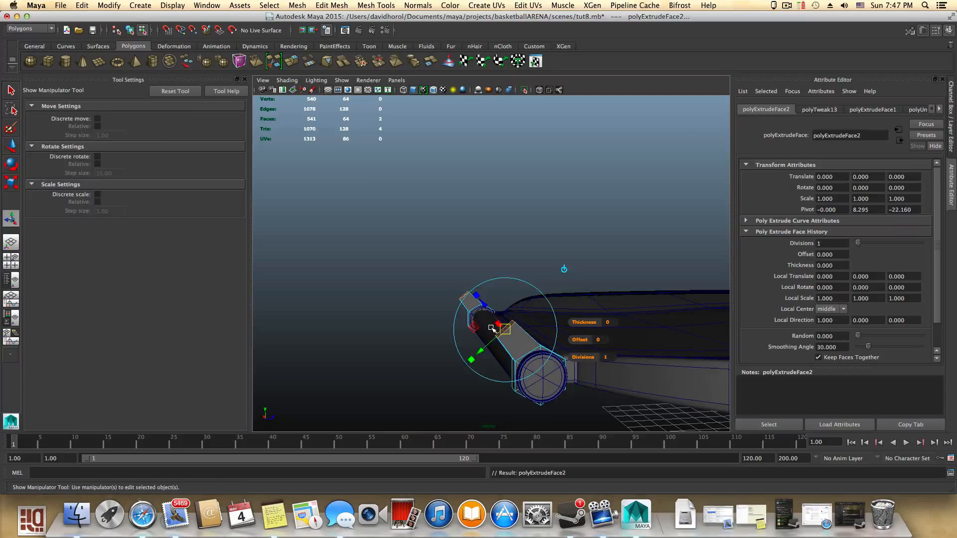
{"action": "key", "text": "w"}
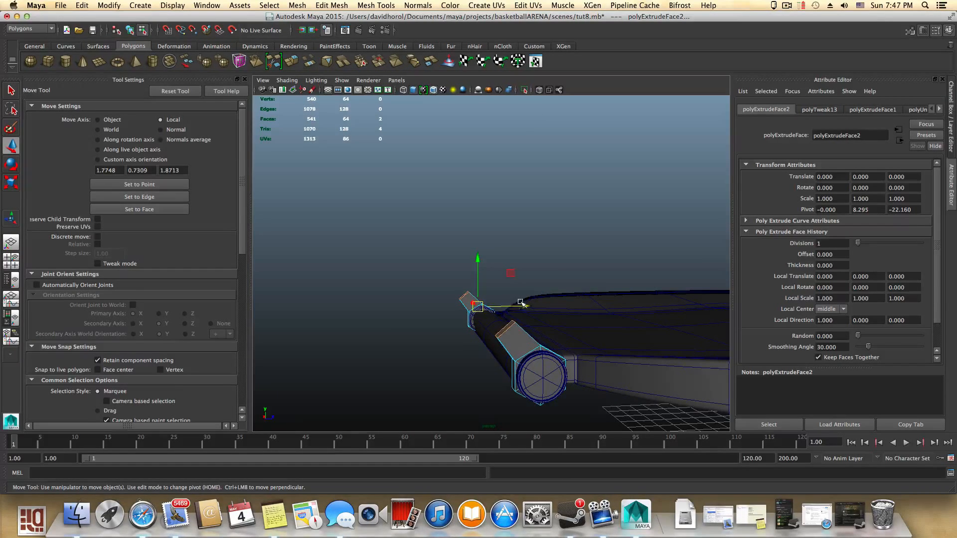
{"action": "left_click_drag", "start_coordinate": [520, 303], "coordinate": [502, 300]}
{"action": "left_click_drag", "start_coordinate": [459, 261], "coordinate": [458, 231]}
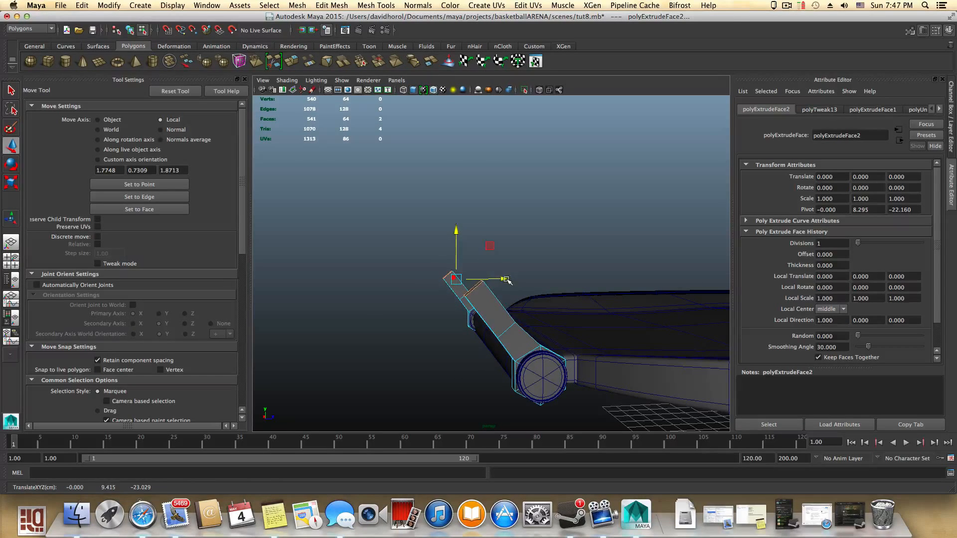
{"action": "left_click_drag", "start_coordinate": [507, 280], "coordinate": [517, 280]}
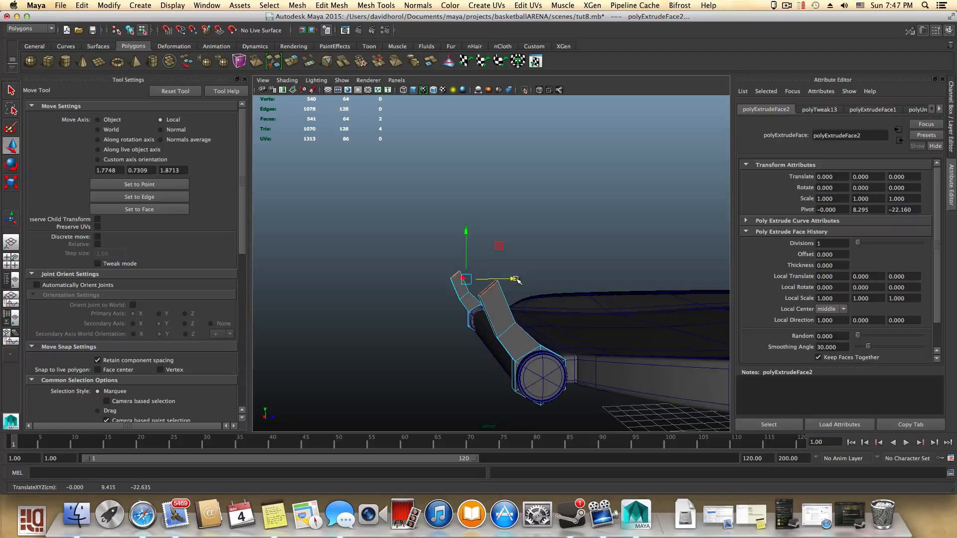
- Rotate the extruded top faces so the arm segments bend toward the seat
{"action": "key", "text": "r"}
{"action": "key", "text": "e"}
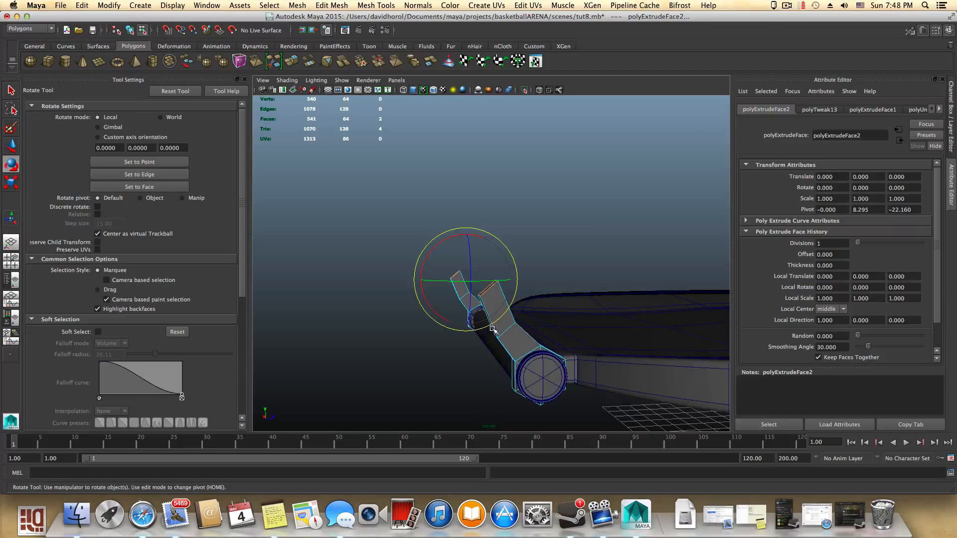
{"action": "left_click_drag", "start_coordinate": [483, 352], "coordinate": [411, 283], "text": "alt"}
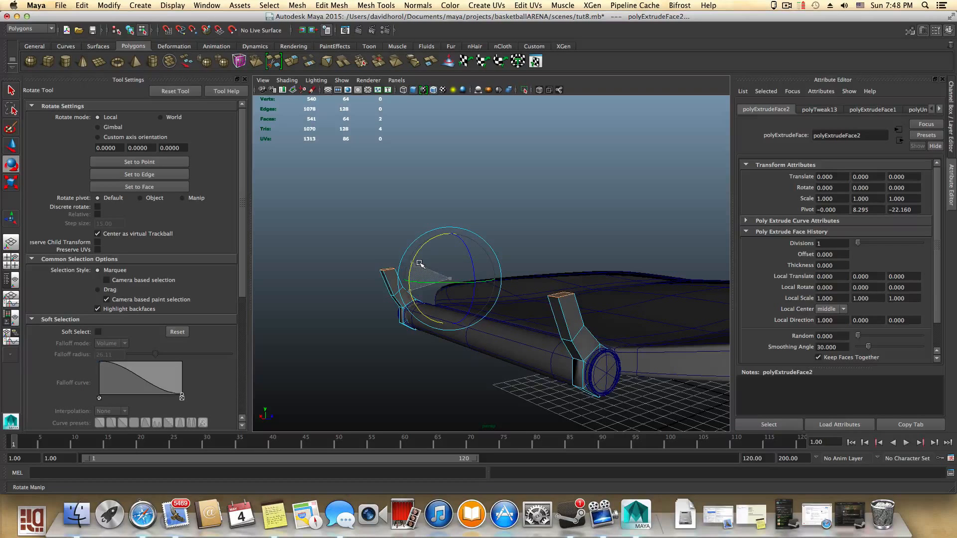
{"action": "left_click_drag", "start_coordinate": [492, 327], "coordinate": [459, 261], "text": "alt"}
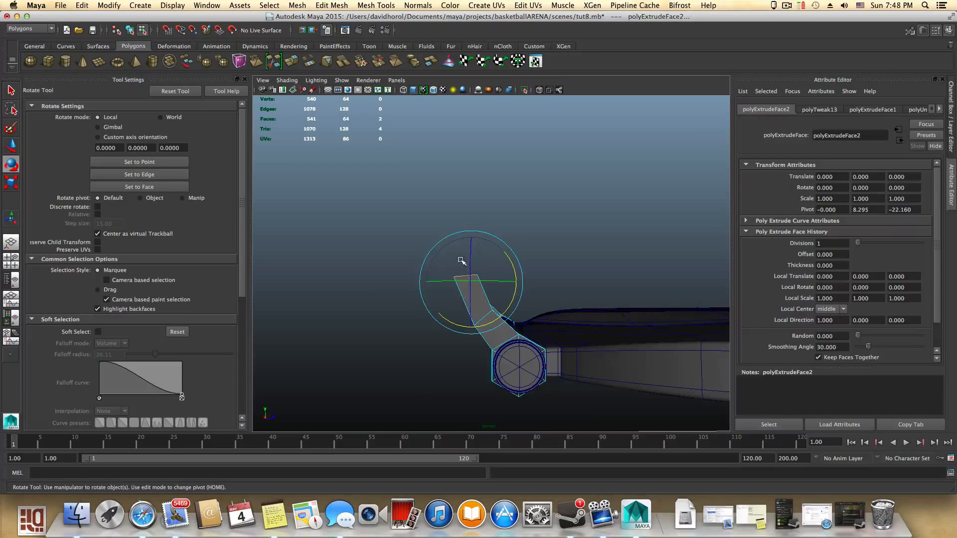
{"action": "left_click_drag", "start_coordinate": [459, 316], "coordinate": [504, 340], "text": "alt"}
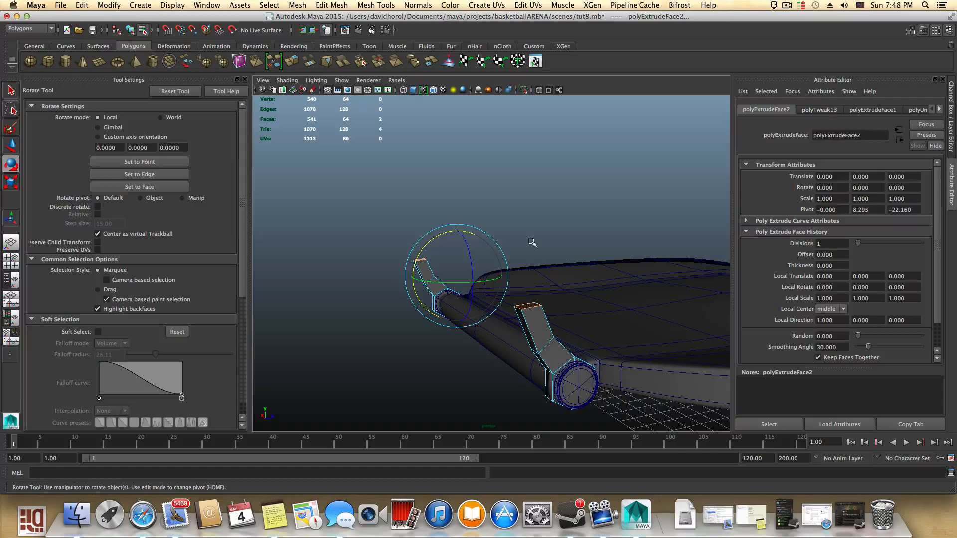
- Extrude a third arm segment upward from the top faces and rotate it upright
{"action": "left_click", "coordinate": [295, 61]}
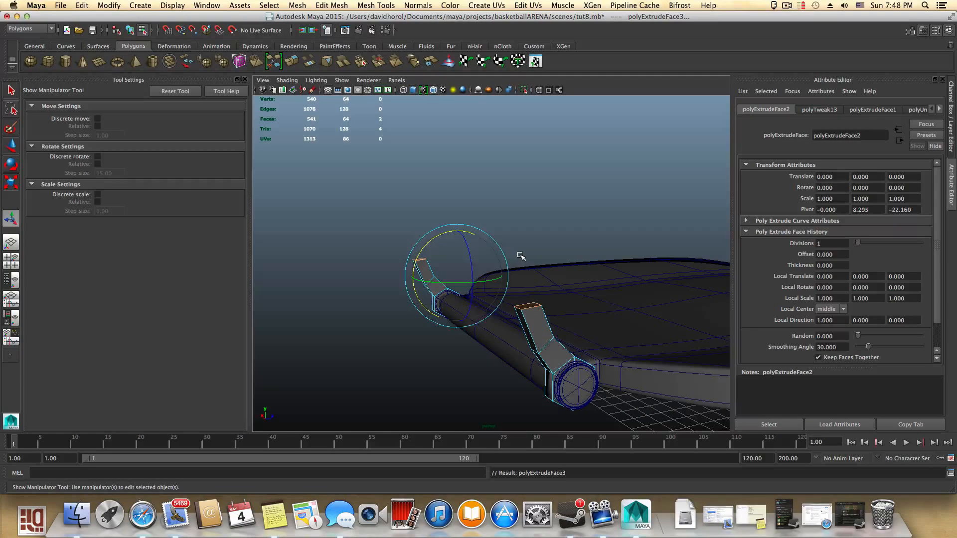
{"action": "key", "text": "w"}
{"action": "left_click_drag", "start_coordinate": [456, 228], "coordinate": [457, 203]}
{"action": "key", "text": "r"}
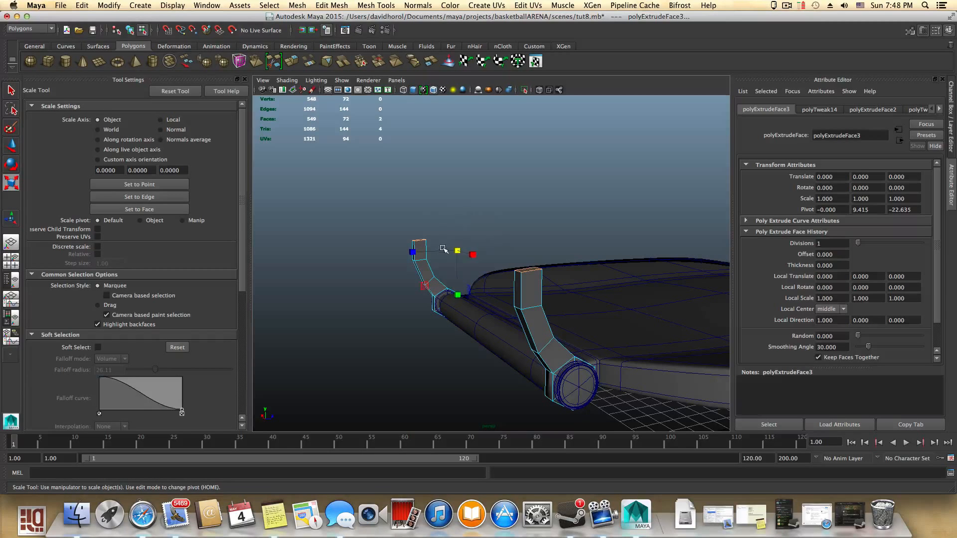
{"action": "key", "text": "e"}
{"action": "left_click_drag", "start_coordinate": [420, 233], "coordinate": [520, 298]}
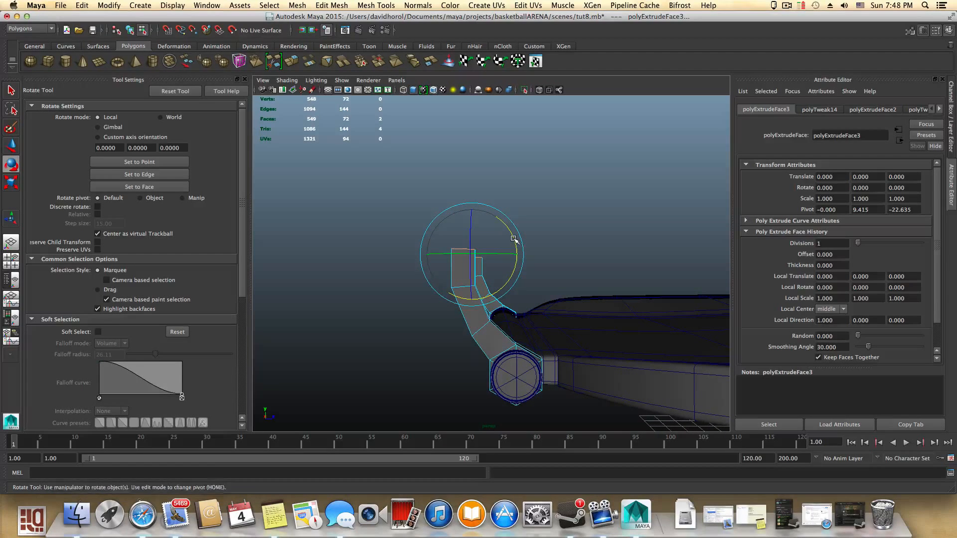
{"action": "left_click_drag", "start_coordinate": [513, 240], "coordinate": [513, 237]}
{"action": "key", "text": "w"}
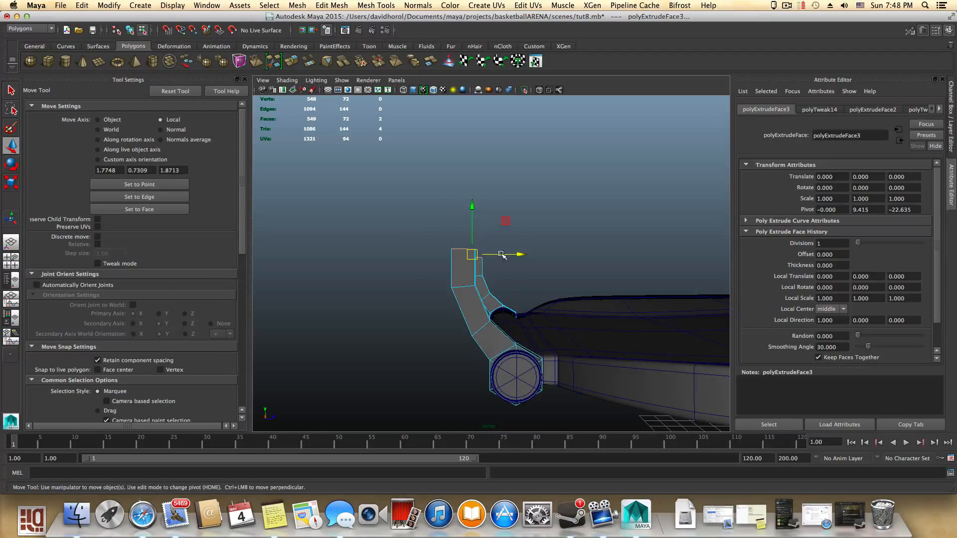
{"action": "left_click", "coordinate": [514, 254]}
{"action": "left_click_drag", "start_coordinate": [535, 289], "coordinate": [646, 291], "text": "alt"}
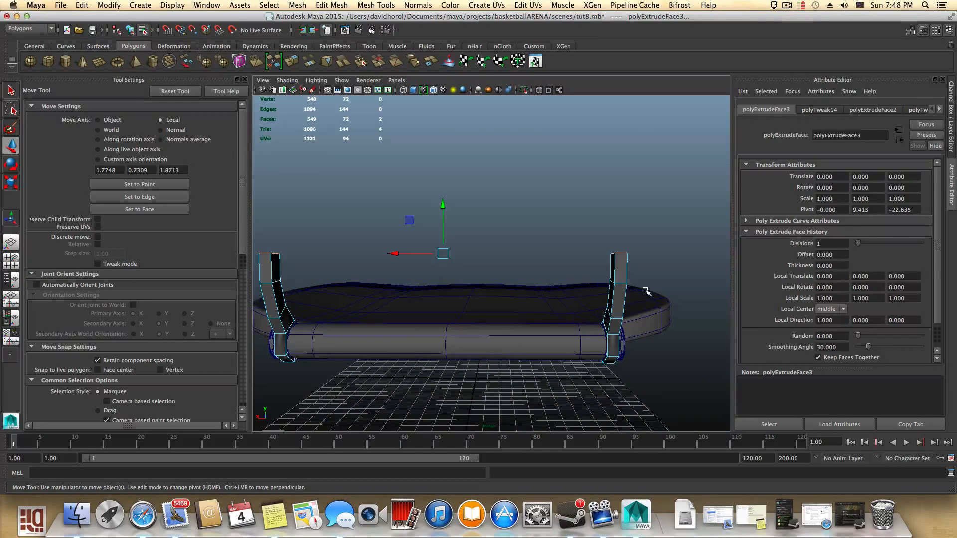
- Select the facing top faces of both arms and bridge them into a crossbar between the arms
{"action": "key", "text": "F8"}
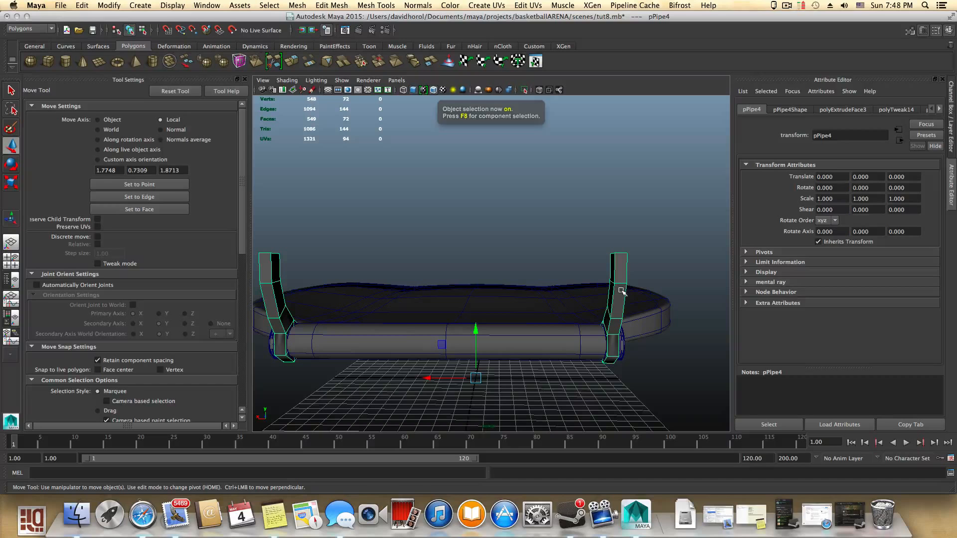
{"action": "right_click_drag", "start_coordinate": [618, 275], "coordinate": [618, 298]}
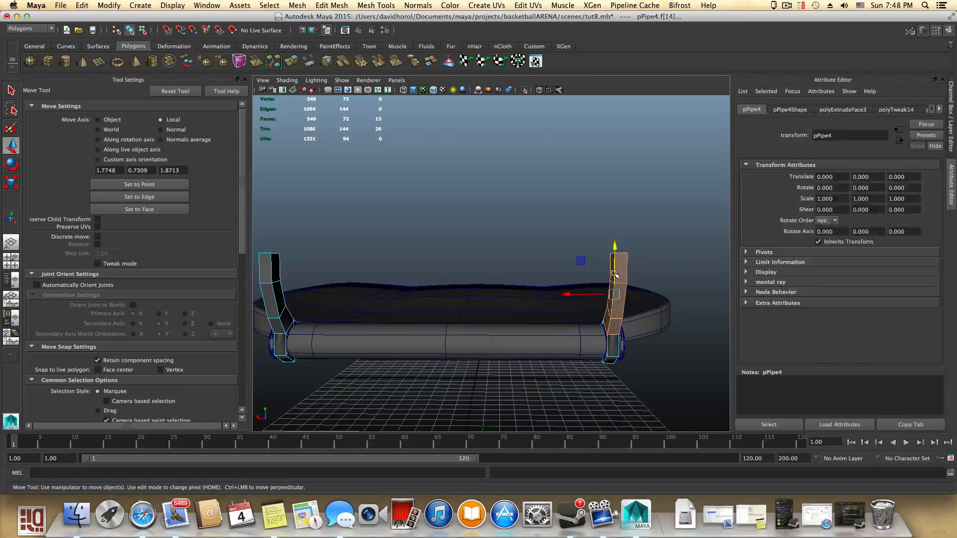
{"action": "left_click", "coordinate": [612, 270]}
{"action": "left_click_drag", "start_coordinate": [569, 304], "coordinate": [382, 268], "text": "alt"}
{"action": "left_click", "coordinate": [312, 258], "text": "shift"}
{"action": "left_click_drag", "start_coordinate": [382, 301], "coordinate": [536, 320], "text": "alt"}
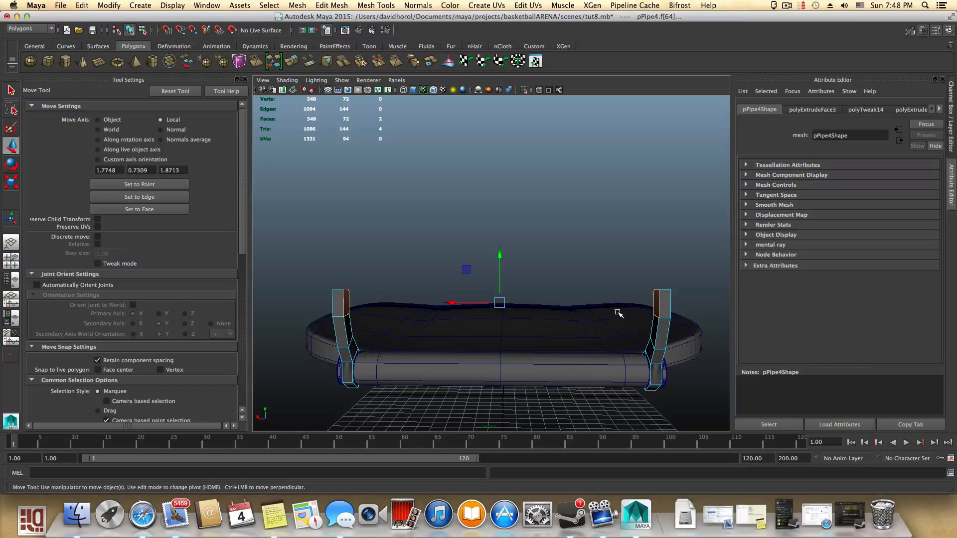
{"action": "left_click_drag", "start_coordinate": [618, 313], "coordinate": [676, 313], "text": "alt"}
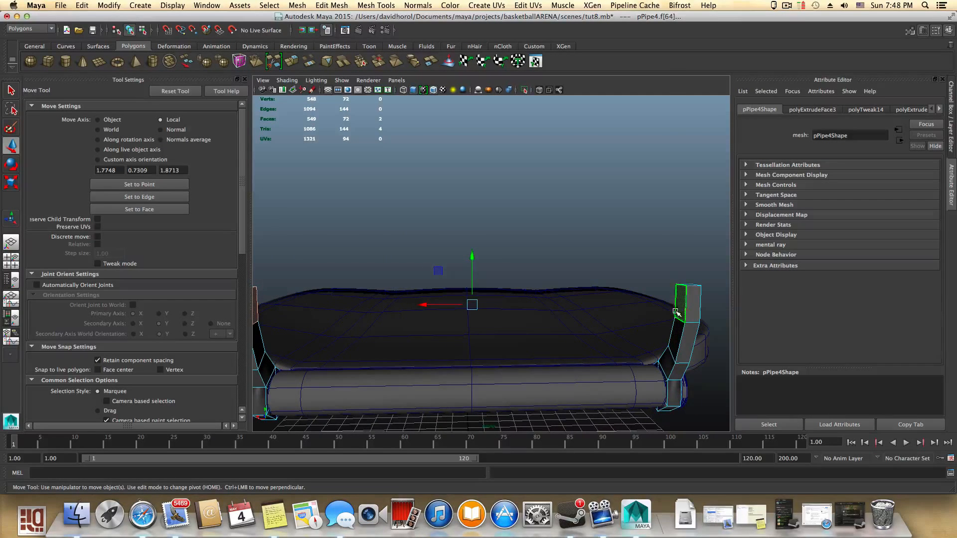
{"action": "left_click_drag", "start_coordinate": [276, 280], "coordinate": [281, 292], "text": "alt"}
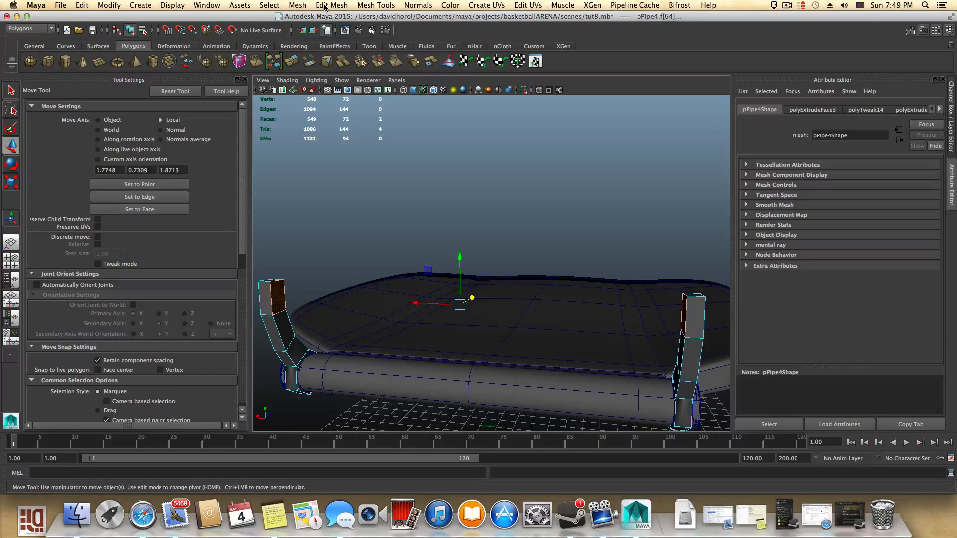
{"action": "left_click", "coordinate": [297, 6]}
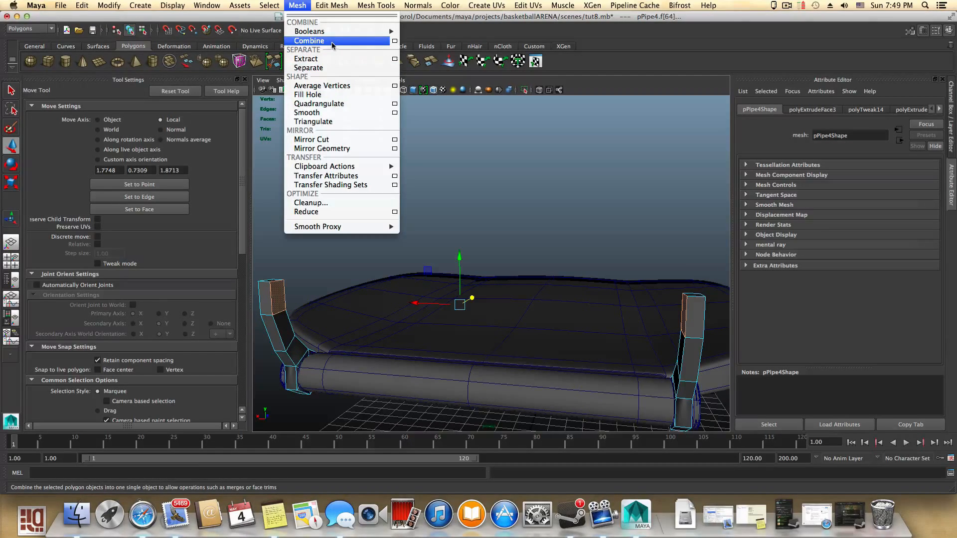
{"action": "mouse_move", "coordinate": [332, 4]}
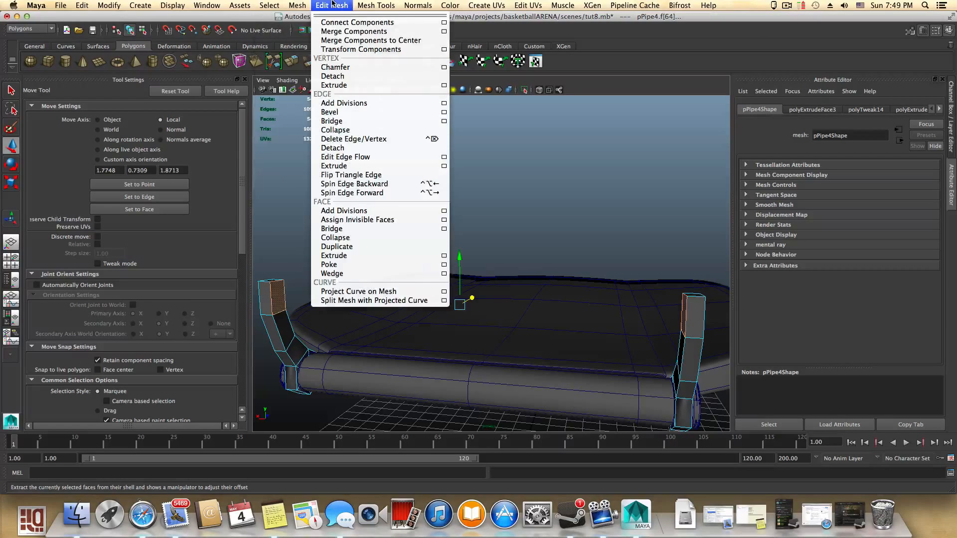
{"action": "left_click", "coordinate": [347, 121]}
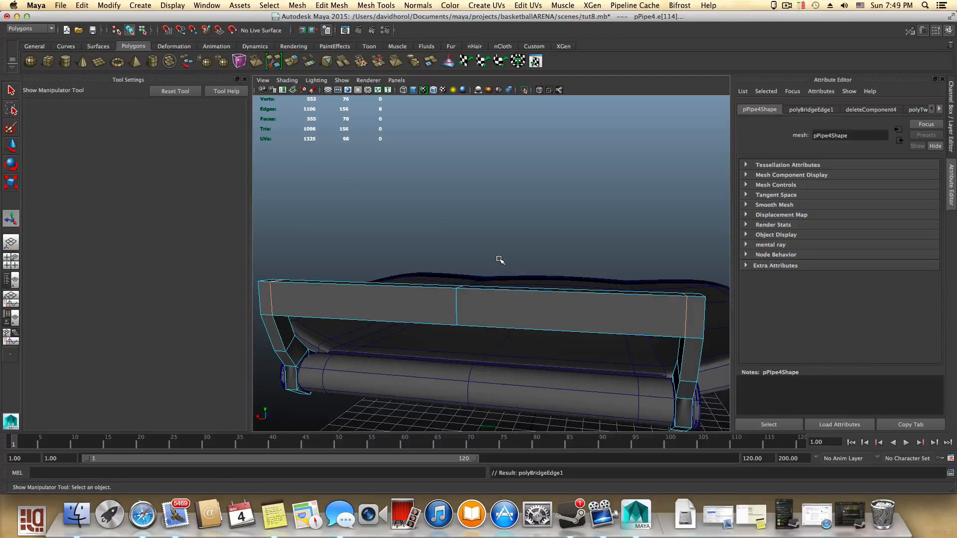
- Examine the inside and ends of the bridged crossbar up close
{"action": "left_click_drag", "start_coordinate": [499, 260], "coordinate": [511, 283], "text": "alt"}
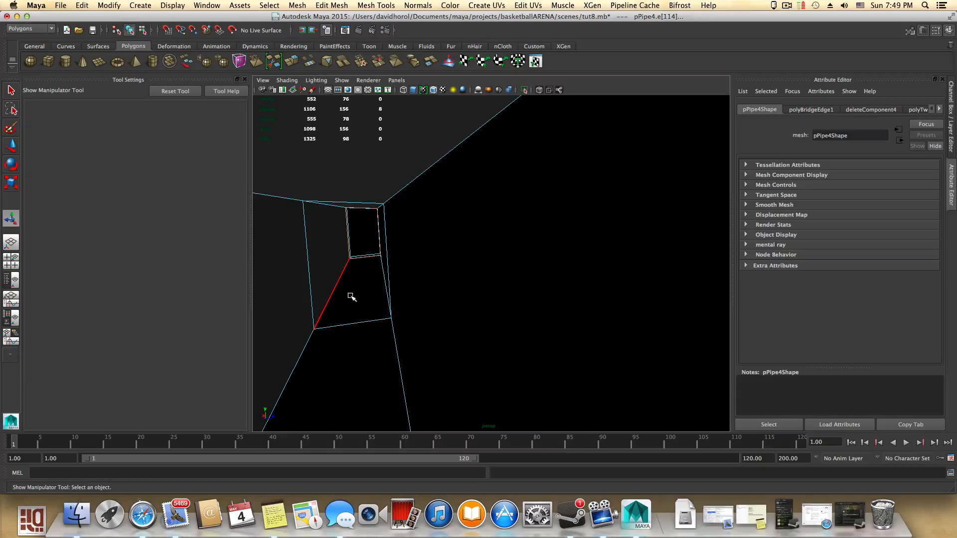
{"action": "left_click_drag", "start_coordinate": [351, 292], "coordinate": [357, 282], "text": "alt"}
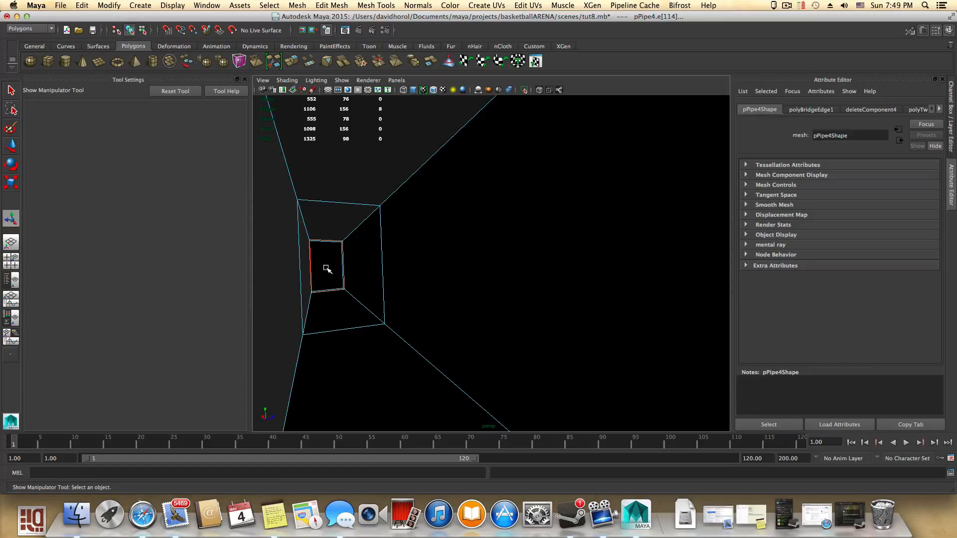
{"action": "right_click", "coordinate": [327, 269]}
{"action": "right_click_drag", "start_coordinate": [329, 290], "coordinate": [329, 290]}
{"action": "left_click", "coordinate": [331, 271]}
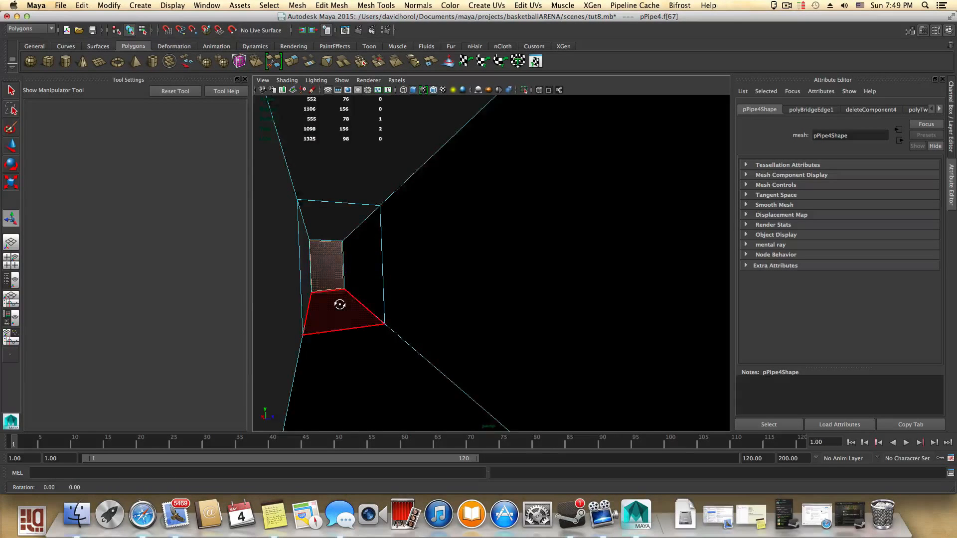
{"action": "left_click_drag", "start_coordinate": [339, 304], "coordinate": [402, 306], "text": "alt"}
{"action": "middle_click_drag", "start_coordinate": [403, 306], "coordinate": [577, 322], "text": "alt"}
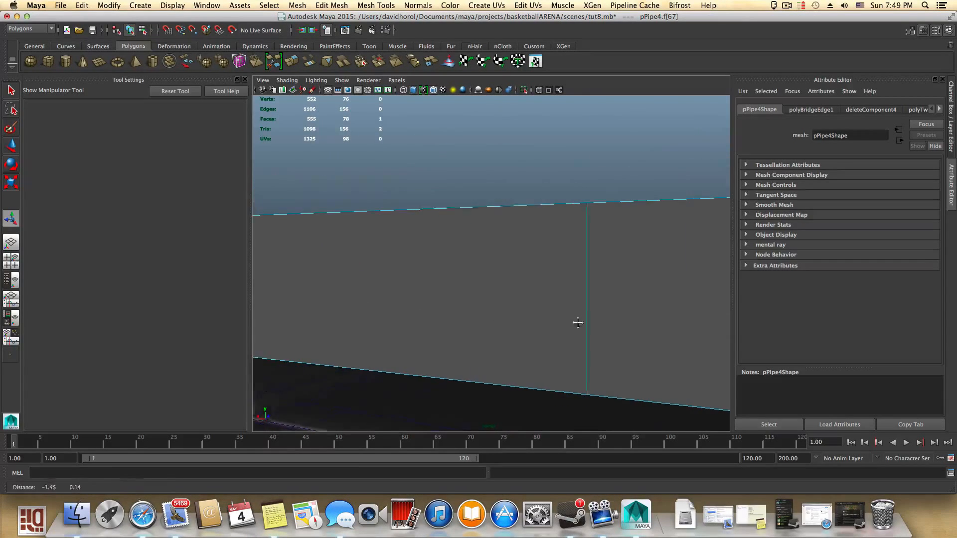
{"action": "left_click_drag", "start_coordinate": [360, 299], "coordinate": [386, 300], "text": "alt"}
{"action": "middle_click_drag", "start_coordinate": [424, 302], "coordinate": [541, 295], "text": "alt"}
{"action": "left_click_drag", "start_coordinate": [350, 298], "coordinate": [378, 300], "text": "alt"}
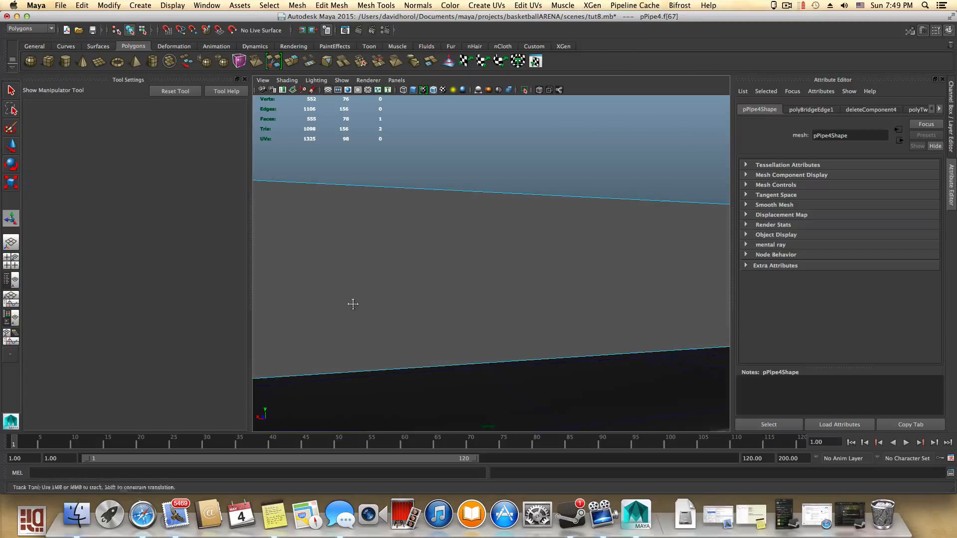
{"action": "middle_click_drag", "start_coordinate": [353, 303], "coordinate": [546, 291], "text": "alt"}
{"action": "middle_click_drag", "start_coordinate": [396, 316], "coordinate": [583, 327], "text": "alt"}
{"action": "left_click_drag", "start_coordinate": [503, 327], "coordinate": [549, 290], "text": "alt"}
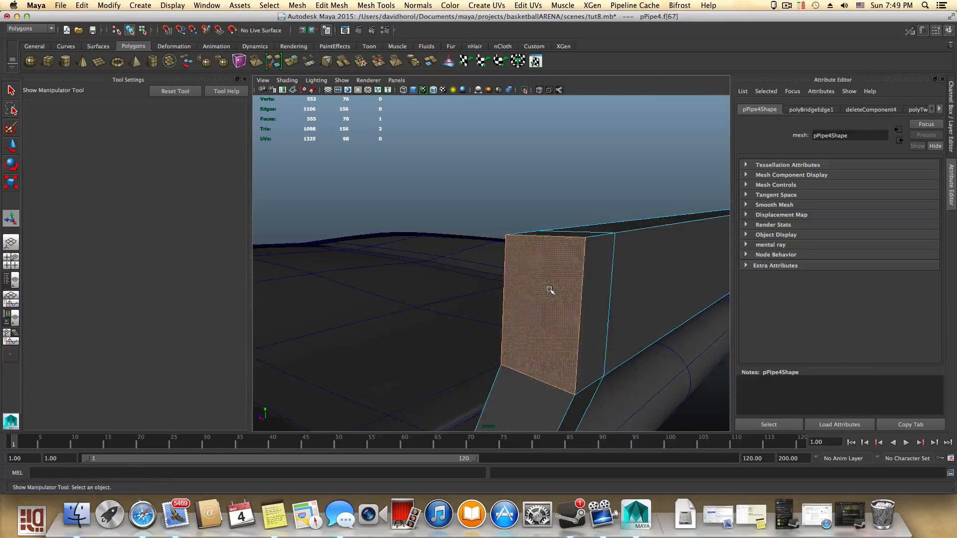
{"action": "scroll", "coordinate": [549, 290], "scroll_direction": "down", "scroll_amount": 5}
{"action": "middle_click_drag", "start_coordinate": [568, 305], "coordinate": [468, 347], "text": "alt"}
{"action": "left_click_drag", "start_coordinate": [592, 327], "coordinate": [534, 334], "text": "alt"}
{"action": "middle_click_drag", "start_coordinate": [533, 334], "coordinate": [487, 353], "text": "alt"}
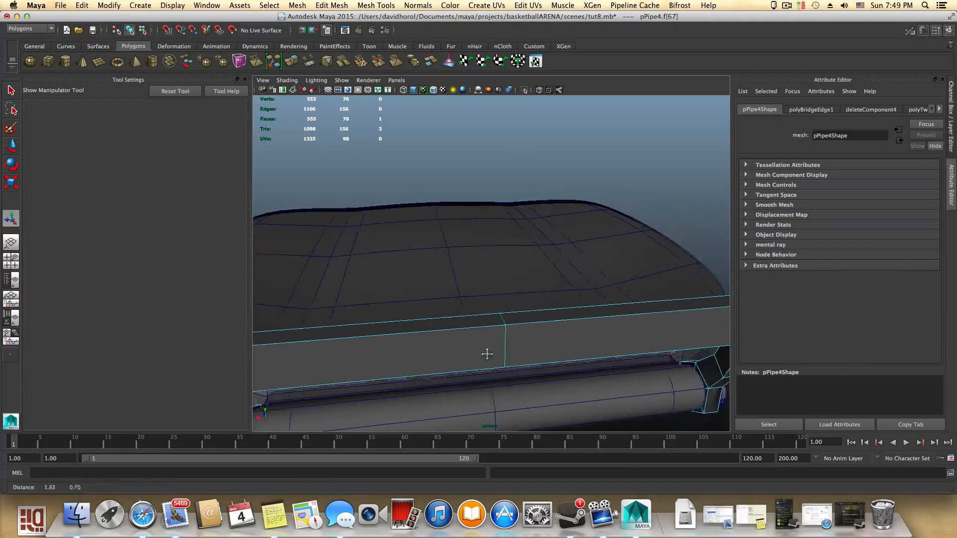
{"action": "right_click_drag", "start_coordinate": [487, 353], "coordinate": [413, 315], "text": "alt"}
- Select the crossbar's top faces and extrude them upward into a tall backrest panel
{"action": "key", "text": "F8"}
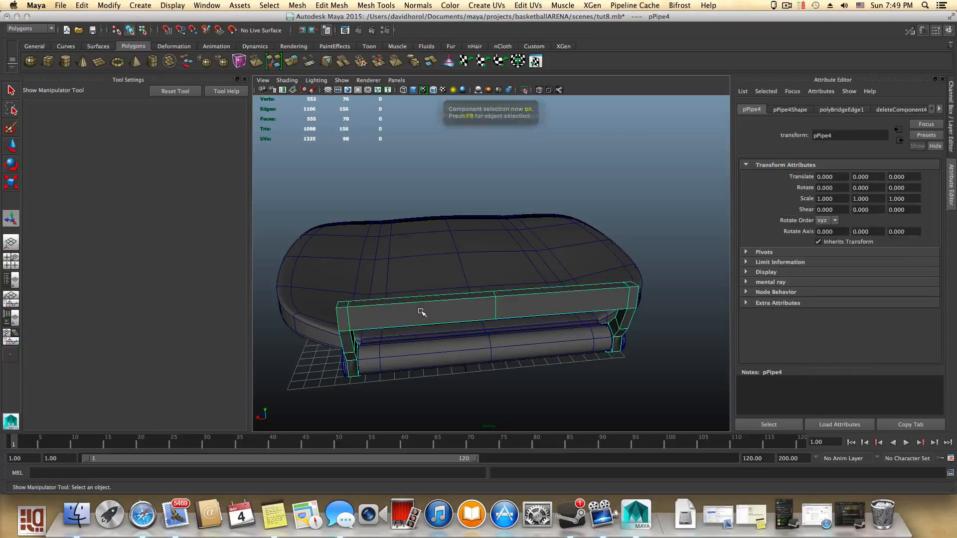
{"action": "left_click_drag", "start_coordinate": [426, 311], "coordinate": [408, 299], "text": "alt"}
{"action": "left_click_drag", "start_coordinate": [508, 306], "coordinate": [380, 317], "text": "alt"}
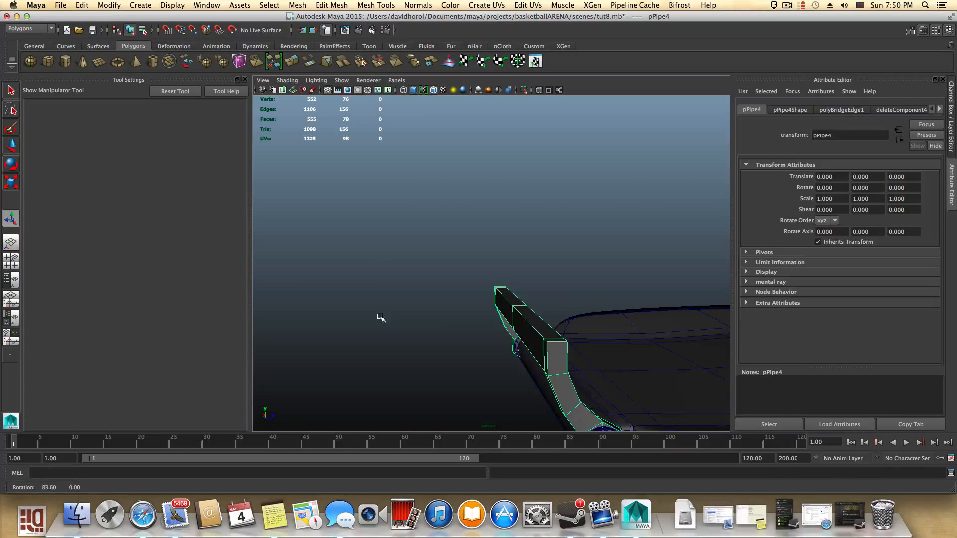
{"action": "right_click_drag", "start_coordinate": [524, 290], "coordinate": [525, 319]}
{"action": "left_click", "coordinate": [538, 323]}
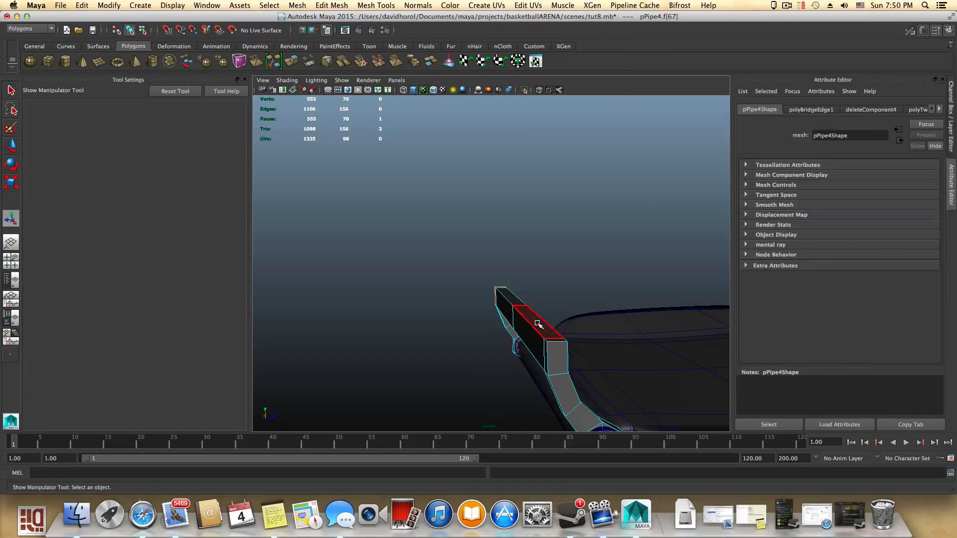
{"action": "left_click_drag", "start_coordinate": [522, 330], "coordinate": [582, 346], "text": "alt"}
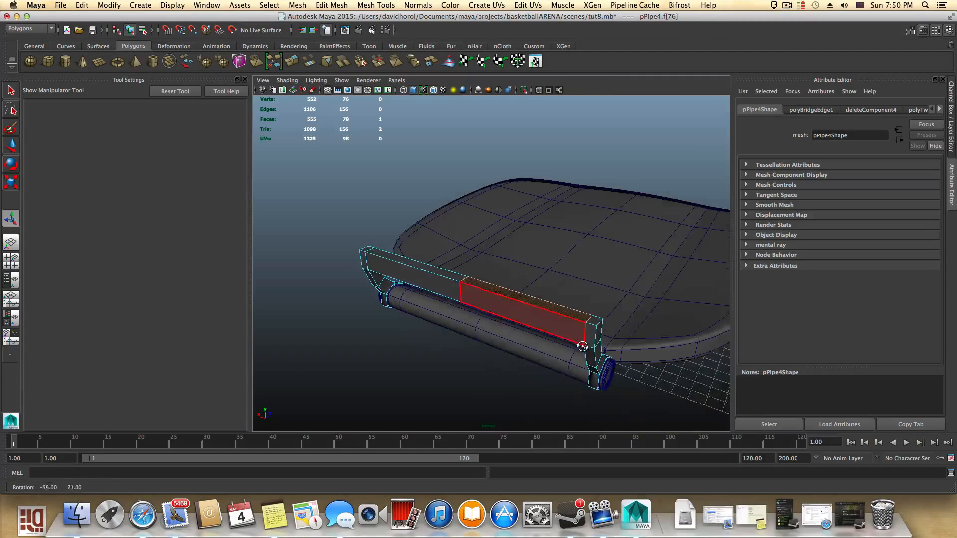
{"action": "left_click", "coordinate": [446, 278], "text": "shift"}
{"action": "left_click_drag", "start_coordinate": [466, 299], "coordinate": [490, 307], "text": "alt"}
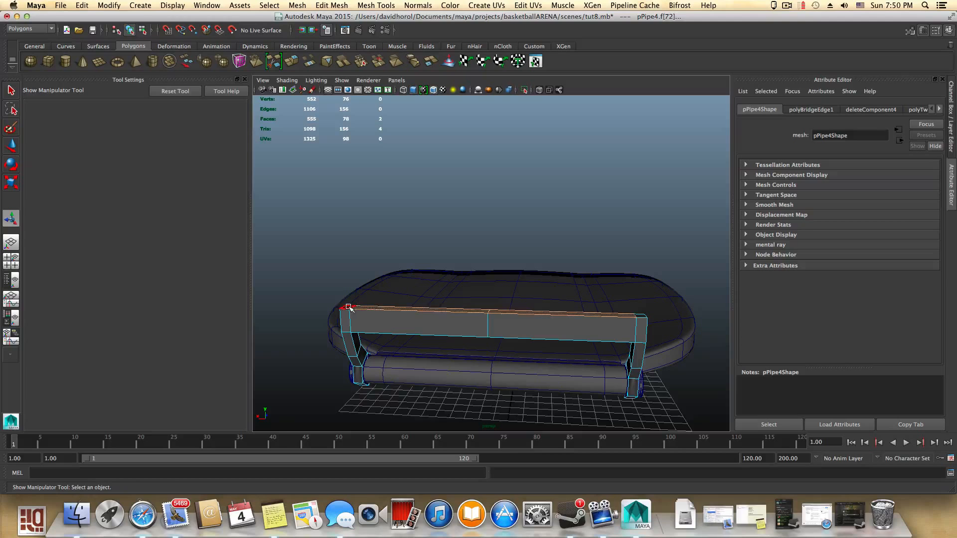
{"action": "left_click_drag", "start_coordinate": [550, 311], "coordinate": [400, 175], "text": "alt"}
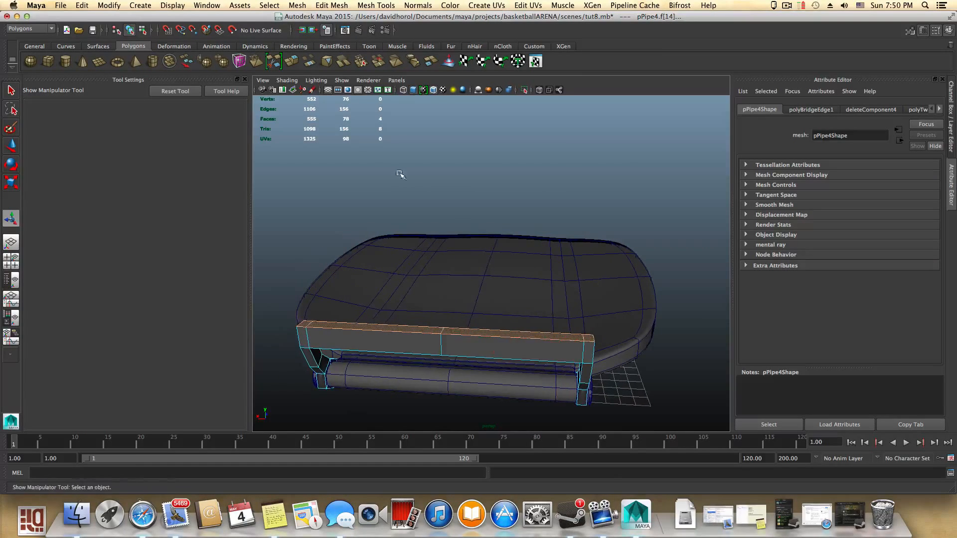
{"action": "left_click", "coordinate": [291, 61]}
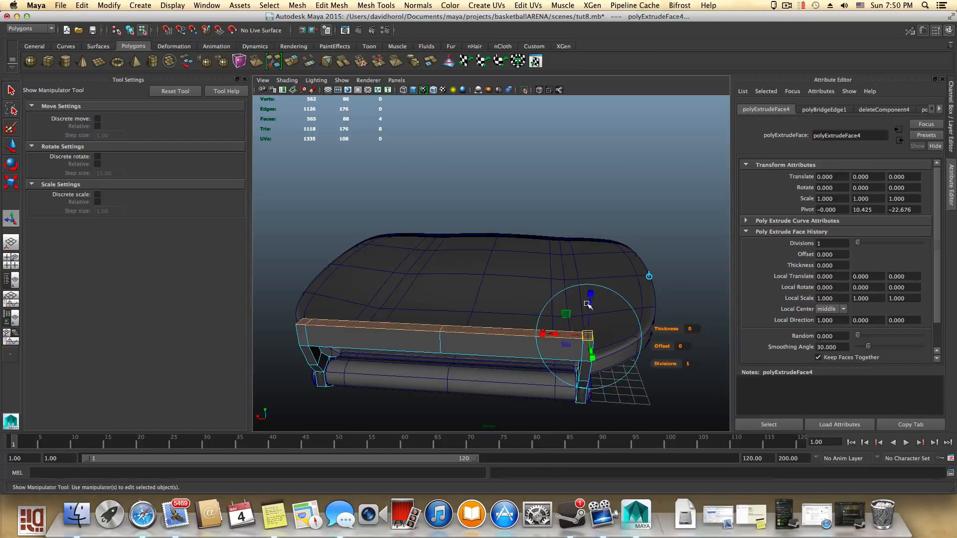
{"action": "left_click_drag", "start_coordinate": [587, 304], "coordinate": [577, 115]}
{"action": "left_click_drag", "start_coordinate": [621, 230], "coordinate": [411, 203], "text": "alt"}
{"action": "scroll", "coordinate": [553, 310], "scroll_direction": "down", "scroll_amount": 5}
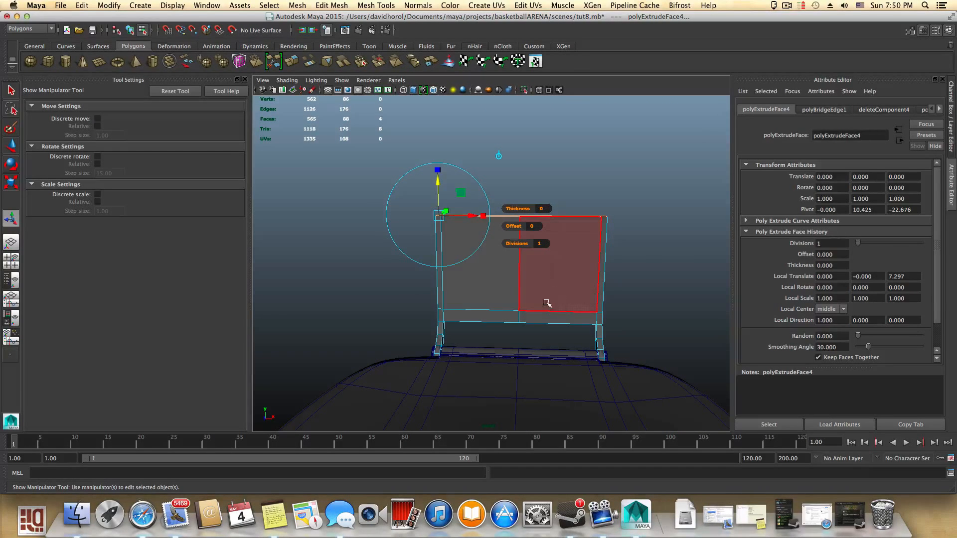
{"action": "left_click_drag", "start_coordinate": [438, 184], "coordinate": [438, 169]}
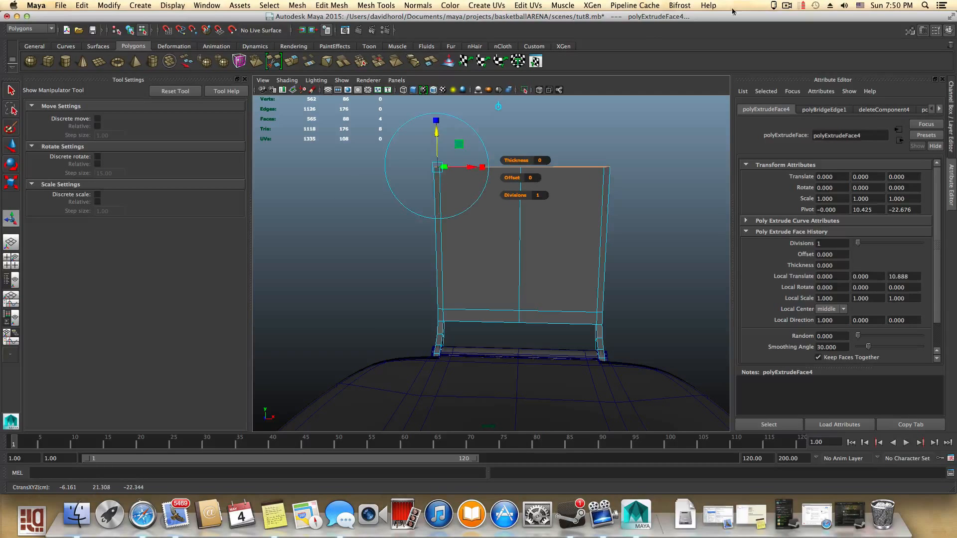
- Extend the extruded backrest panel further upward
{"action": "left_click", "coordinate": [784, 6]}
{"action": "left_click", "coordinate": [798, 36]}
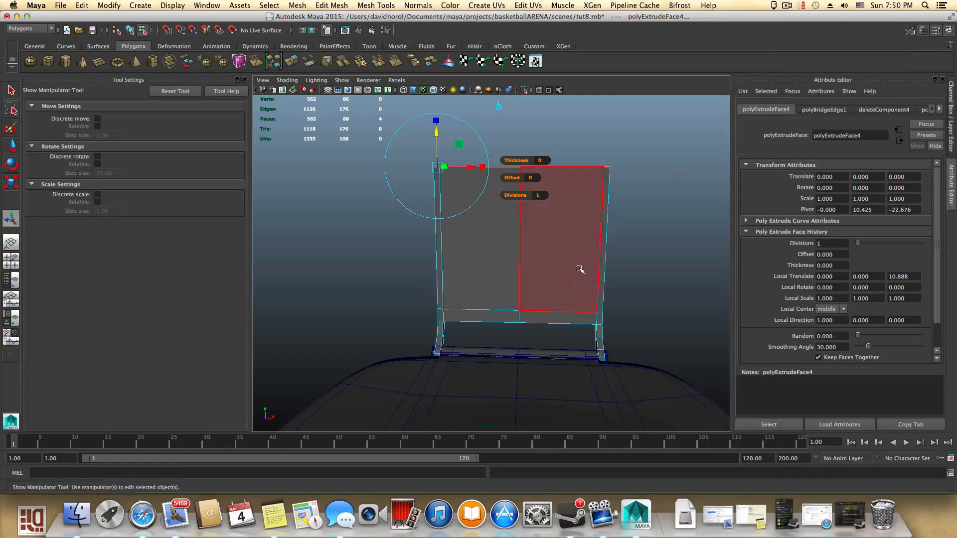
{"action": "scroll", "coordinate": [571, 277], "scroll_direction": "down", "scroll_amount": 5}
{"action": "left_click_drag", "start_coordinate": [570, 277], "coordinate": [465, 272], "text": "alt"}
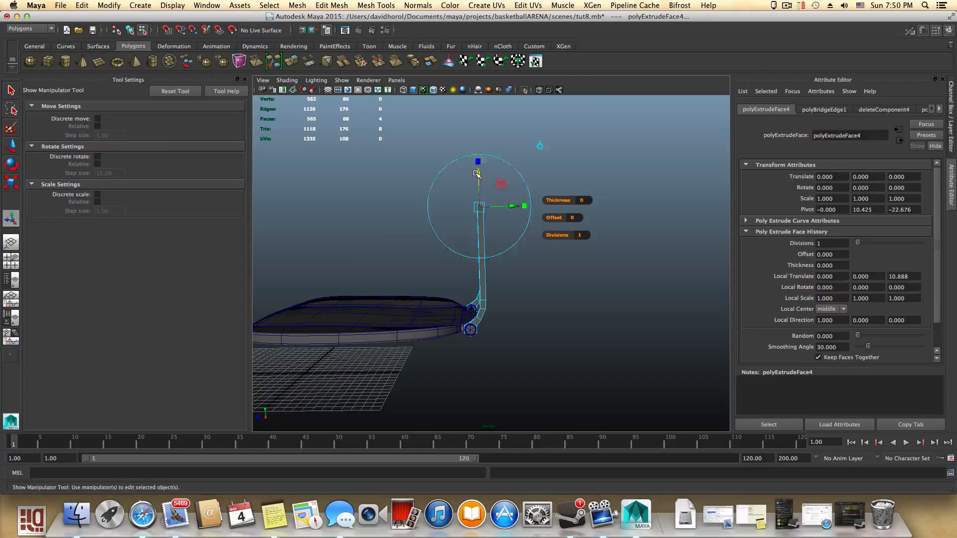
{"action": "left_click_drag", "start_coordinate": [476, 173], "coordinate": [477, 132]}
{"action": "mouse_move", "coordinate": [495, 234]}
{"action": "left_mouse_down", "text": "alt"}
{"action": "mouse_move", "coordinate": [549, 234]}
{"action": "mouse_move", "coordinate": [511, 228]}
{"action": "left_mouse_up", "text": "alt"}
{"action": "left_click_drag", "start_coordinate": [472, 146], "coordinate": [472, 138]}
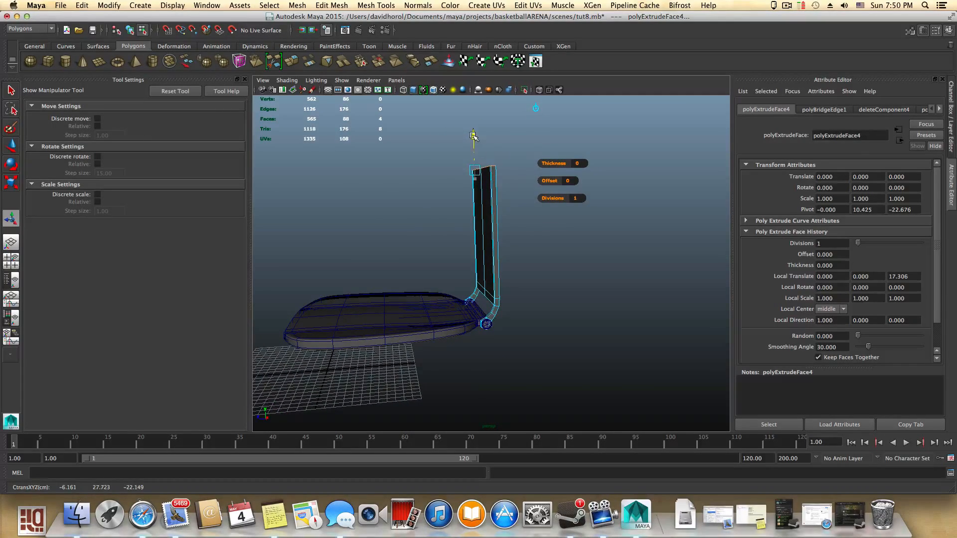
{"action": "left_click_drag", "start_coordinate": [499, 172], "coordinate": [545, 271], "text": "alt"}
- Select the backrest panel's top vertices and scale them slightly inward
{"action": "right_click", "coordinate": [503, 255]}
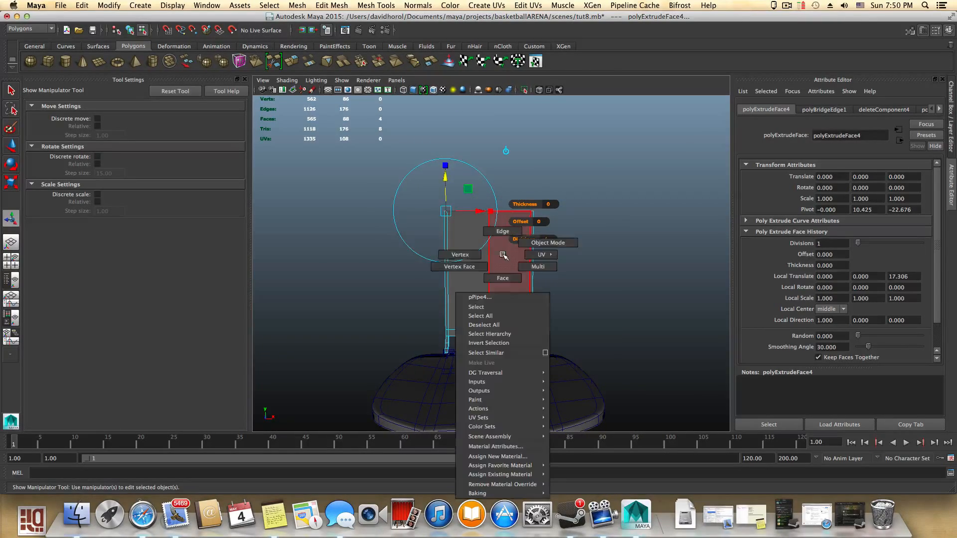
{"action": "left_click", "coordinate": [483, 258]}
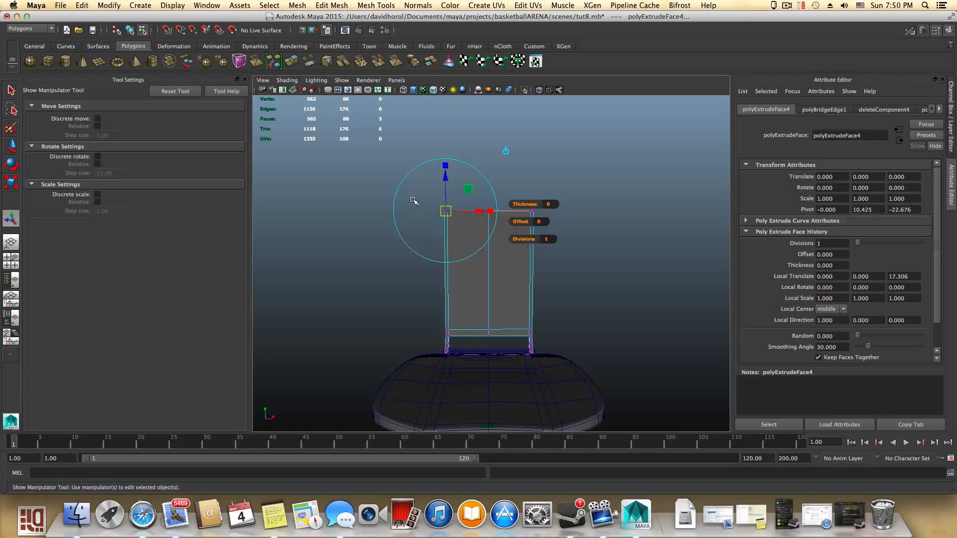
{"action": "left_click_drag", "start_coordinate": [411, 245], "coordinate": [411, 245]}
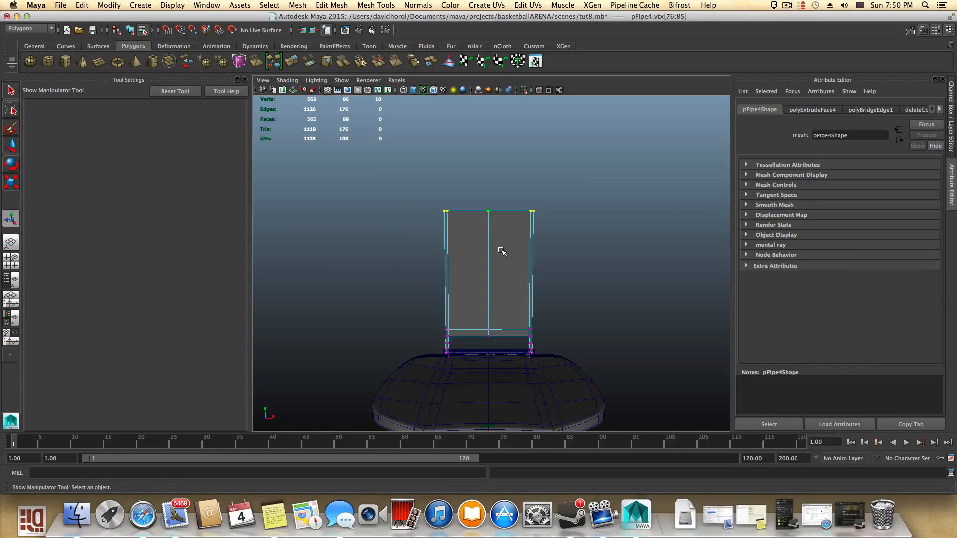
{"action": "key", "text": "r"}
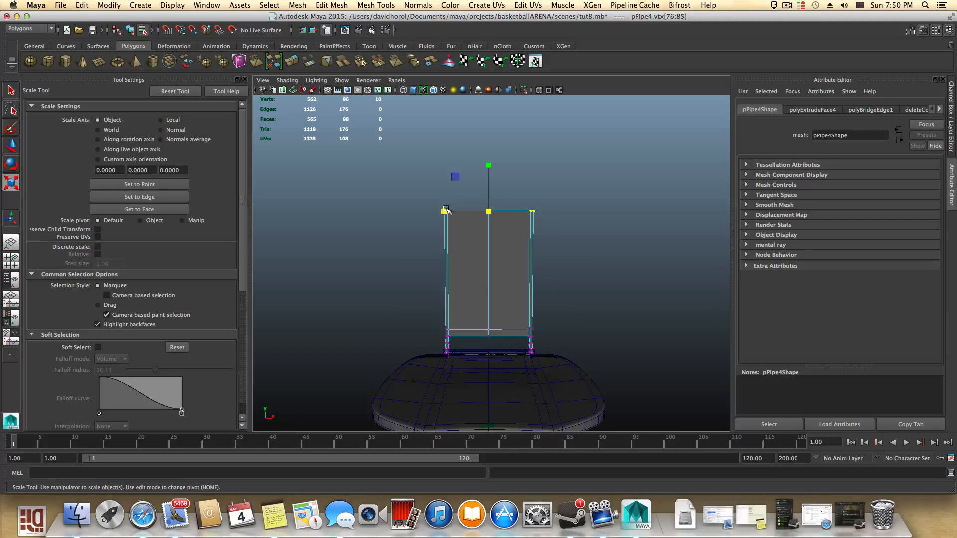
{"action": "left_click_drag", "start_coordinate": [445, 209], "coordinate": [450, 210]}
{"action": "left_click_drag", "start_coordinate": [519, 279], "coordinate": [476, 273], "text": "alt"}
{"action": "scroll", "coordinate": [476, 273], "scroll_direction": "up", "scroll_amount": 3}
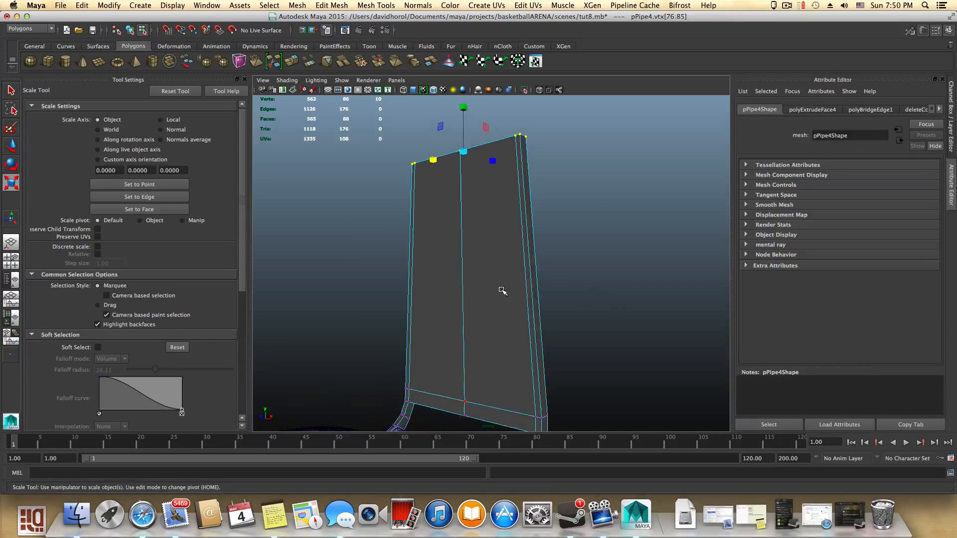
{"action": "right_click", "coordinate": [506, 291]}
{"action": "left_click", "coordinate": [506, 313]}
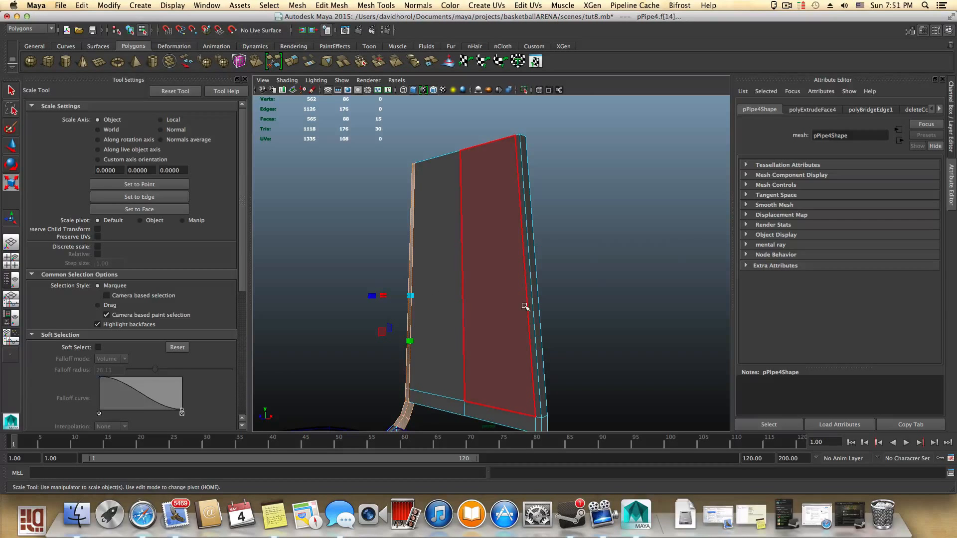
{"action": "left_click", "coordinate": [524, 305]}
{"action": "right_click", "coordinate": [520, 306]}
{"action": "left_click", "coordinate": [519, 282]}
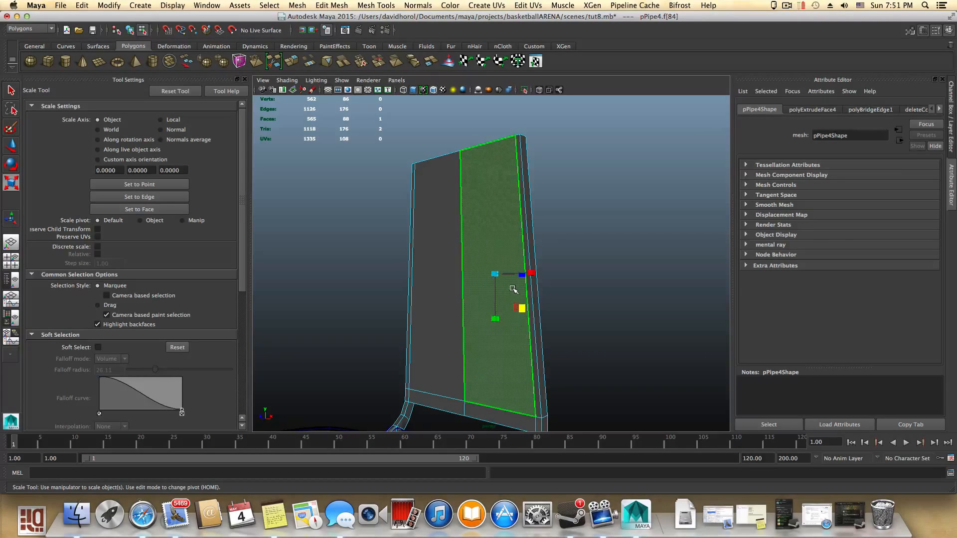
{"action": "key", "text": "F8"}
{"action": "key", "text": "F8"}
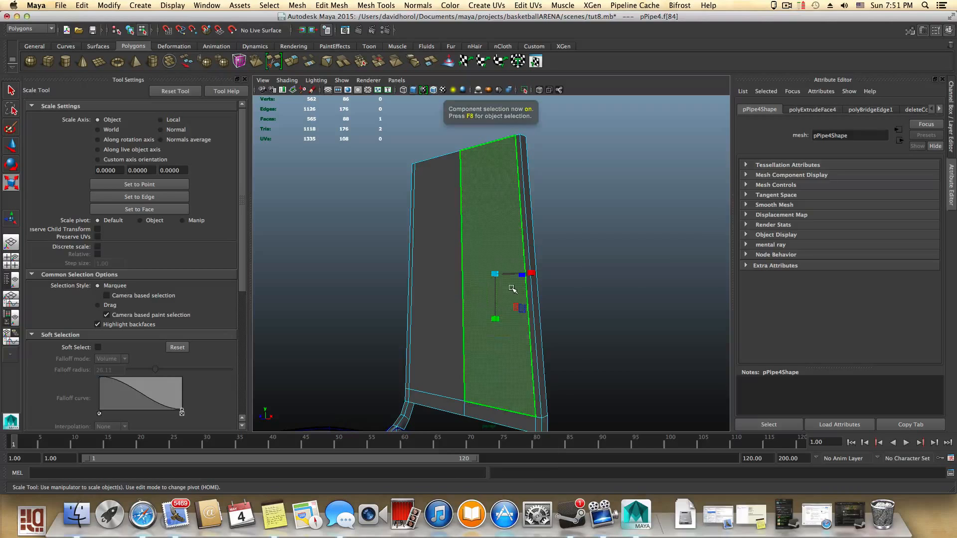
{"action": "left_click", "coordinate": [451, 276]}
{"action": "key", "text": "F8"}
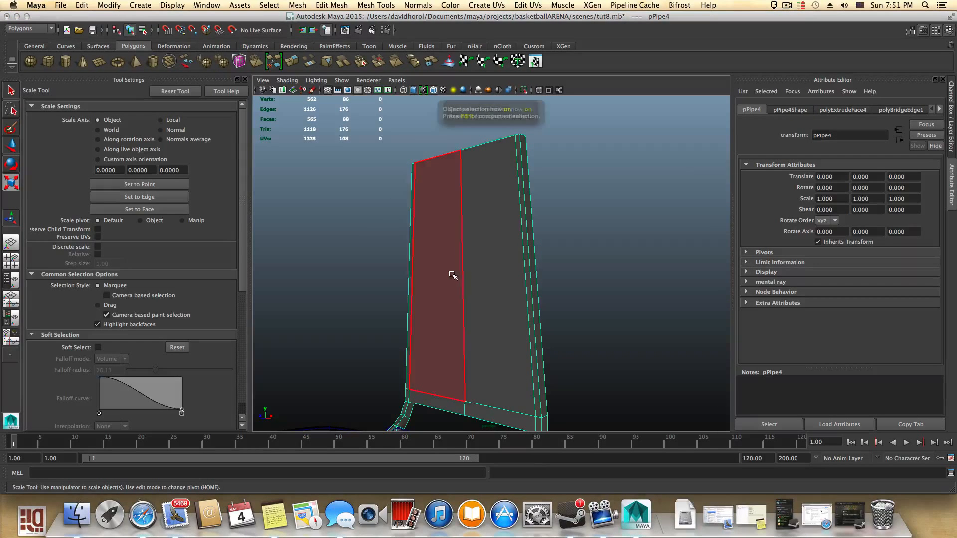
{"action": "right_click_drag", "start_coordinate": [495, 270], "coordinate": [495, 249]}
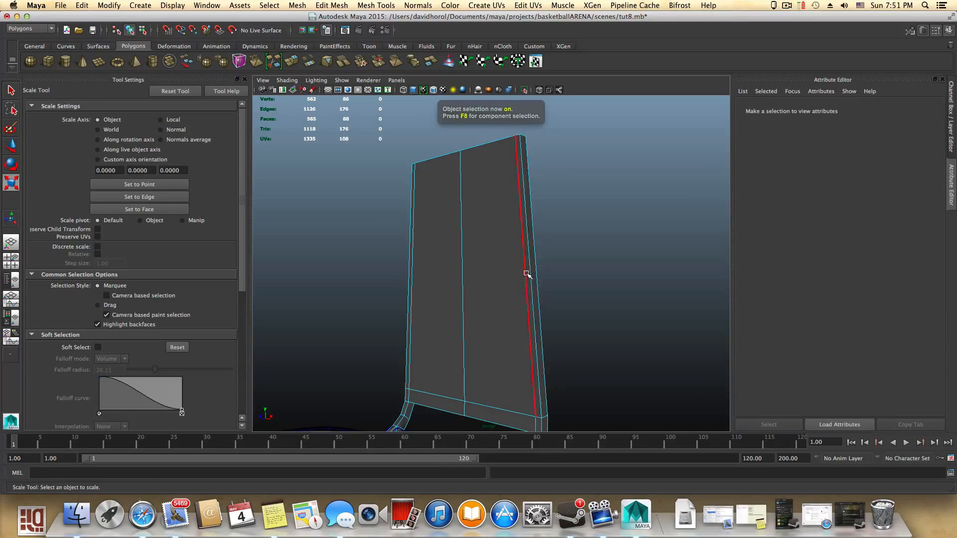
- Select a vertical side edge of the panel and split its edge ring to add a horizontal loop
{"action": "left_click", "coordinate": [531, 273]}
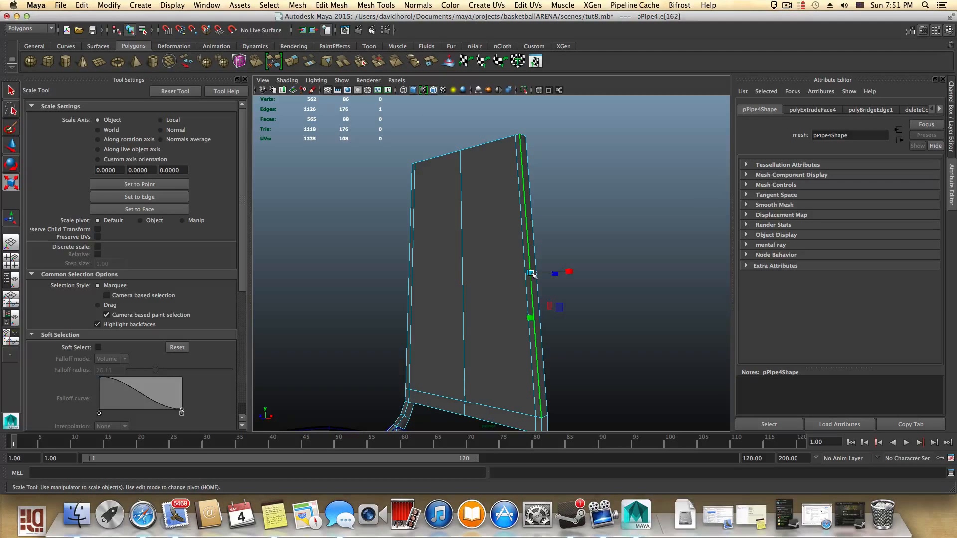
{"action": "right_click", "coordinate": [531, 274], "text": "ctrl"}
{"action": "mouse_move", "coordinate": [510, 282]}
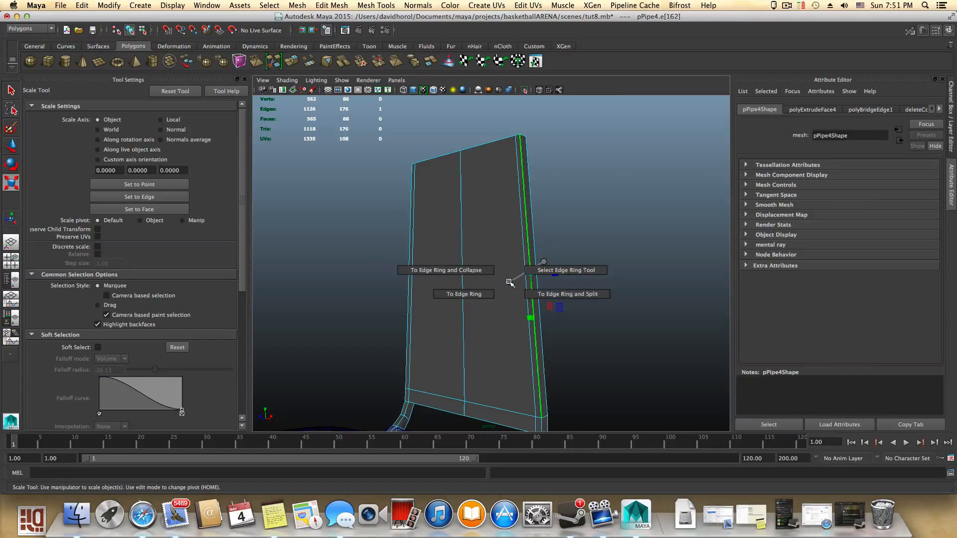
{"action": "right_click_drag", "start_coordinate": [537, 289], "coordinate": [537, 291], "text": "ctrl"}
{"action": "scroll", "coordinate": [535, 295], "scroll_direction": "down", "scroll_amount": 5}
{"action": "left_click_drag", "start_coordinate": [528, 299], "coordinate": [577, 300], "text": "alt"}
- Select the new loop's vertices and scale them outward to widen the panel's middle
{"action": "right_click_drag", "start_coordinate": [531, 290], "coordinate": [531, 311]}
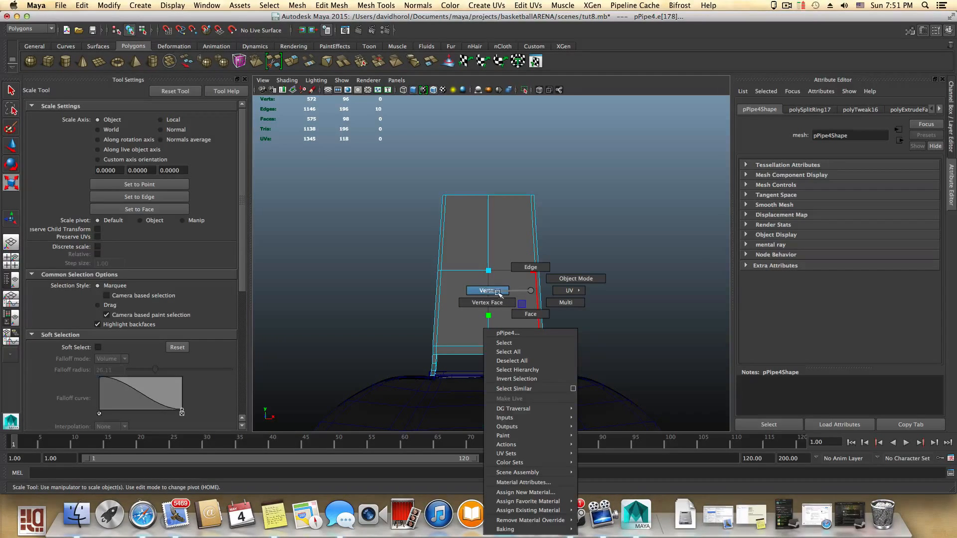
{"action": "right_click_drag", "start_coordinate": [510, 294], "coordinate": [504, 292]}
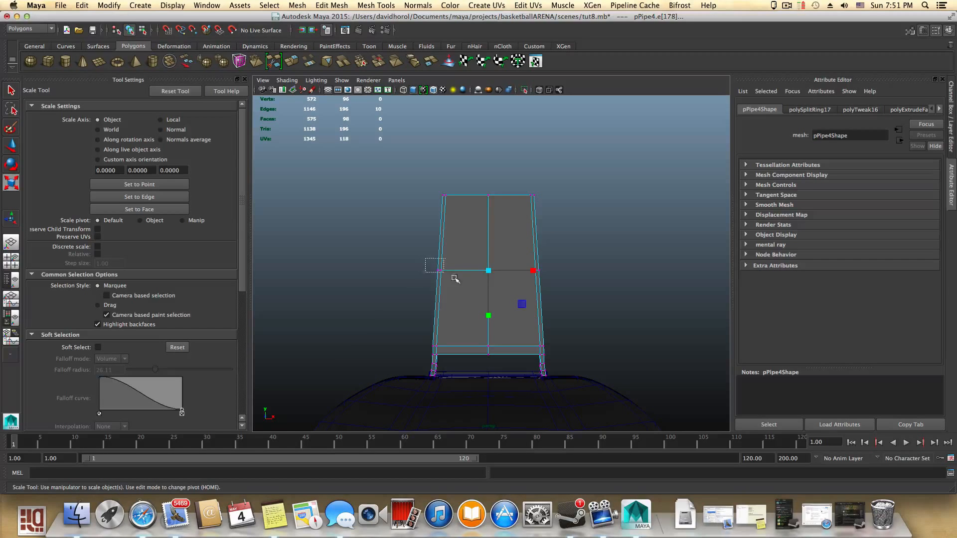
{"action": "left_click_drag", "start_coordinate": [443, 258], "coordinate": [425, 272]}
{"action": "left_click_drag", "start_coordinate": [583, 295], "coordinate": [583, 295], "text": "shift"}
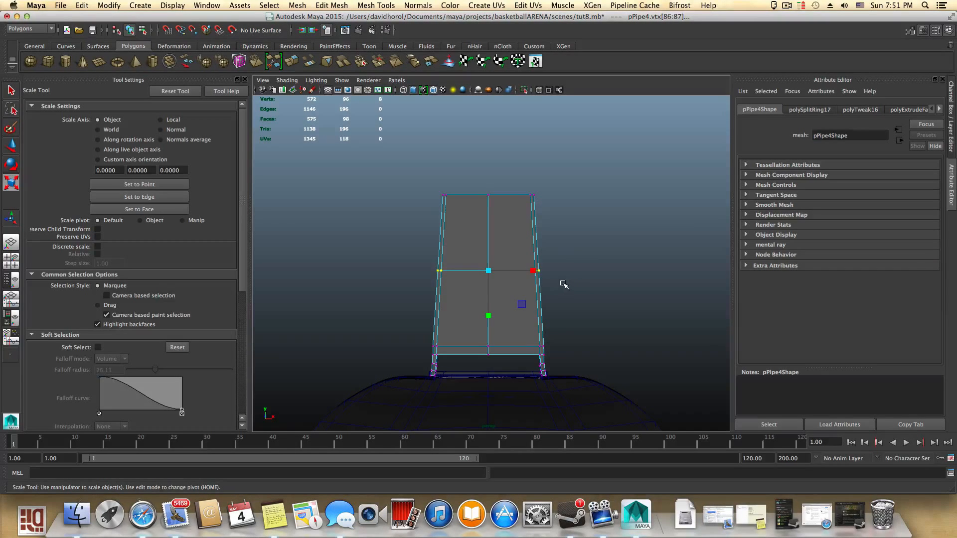
{"action": "left_click_drag", "start_coordinate": [534, 270], "coordinate": [563, 294]}
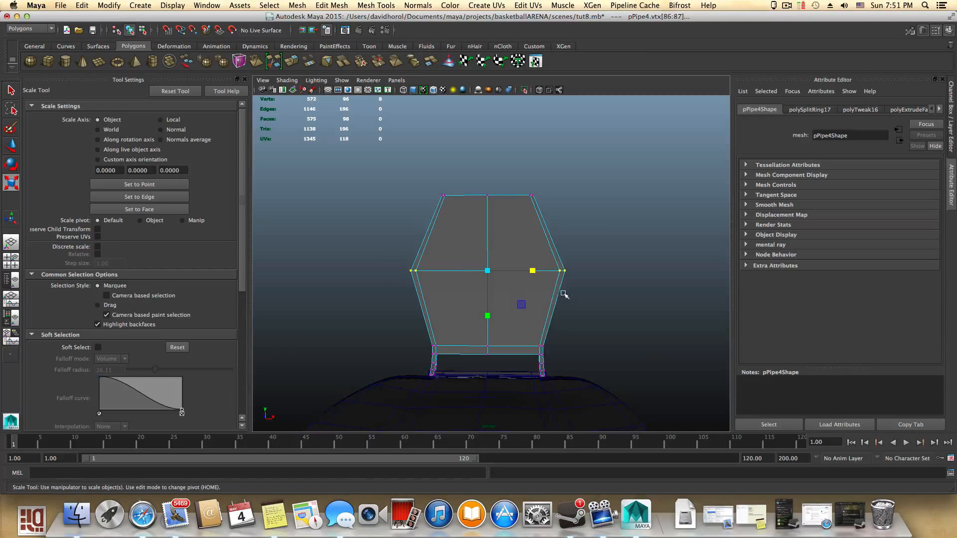
- Select a side edge and repeat the edge ring split to add a second loop lower on the panel
{"action": "right_click_drag", "start_coordinate": [548, 241], "coordinate": [548, 219]}
{"action": "left_click", "coordinate": [545, 233]}
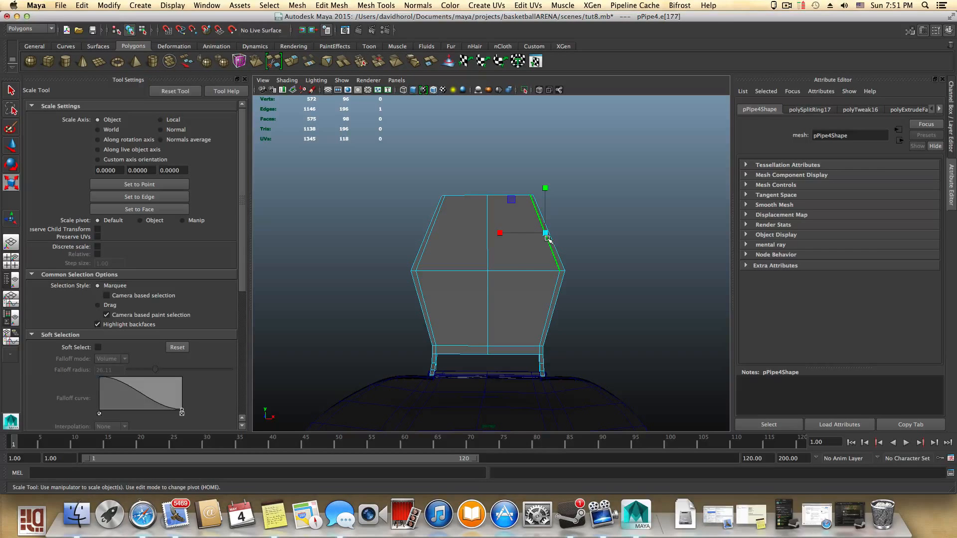
{"action": "key", "text": "g"}
{"action": "right_click_drag", "start_coordinate": [530, 224], "coordinate": [517, 225]}
{"action": "left_click_drag", "start_coordinate": [571, 241], "coordinate": [556, 277]}
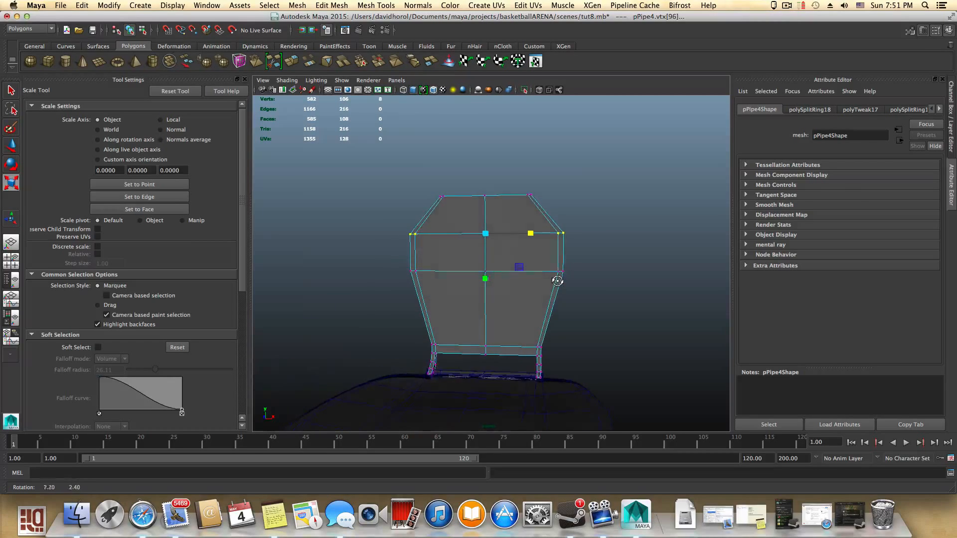
{"action": "left_click_drag", "start_coordinate": [447, 213], "coordinate": [439, 183], "text": "alt"}
{"action": "left_click_drag", "start_coordinate": [521, 268], "coordinate": [531, 286]}
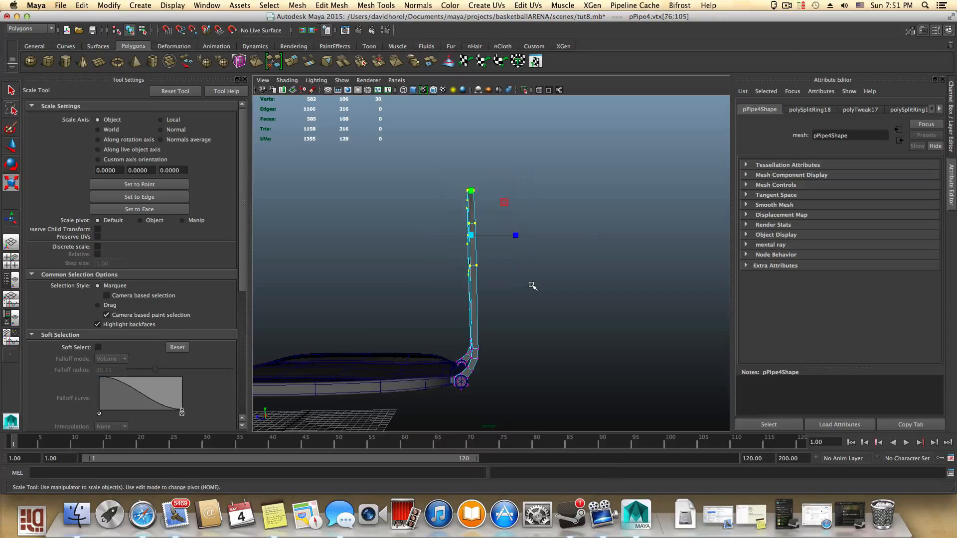
- Move the selected vertices slightly along the panel's depth with the Move tool
{"action": "key", "text": "w"}
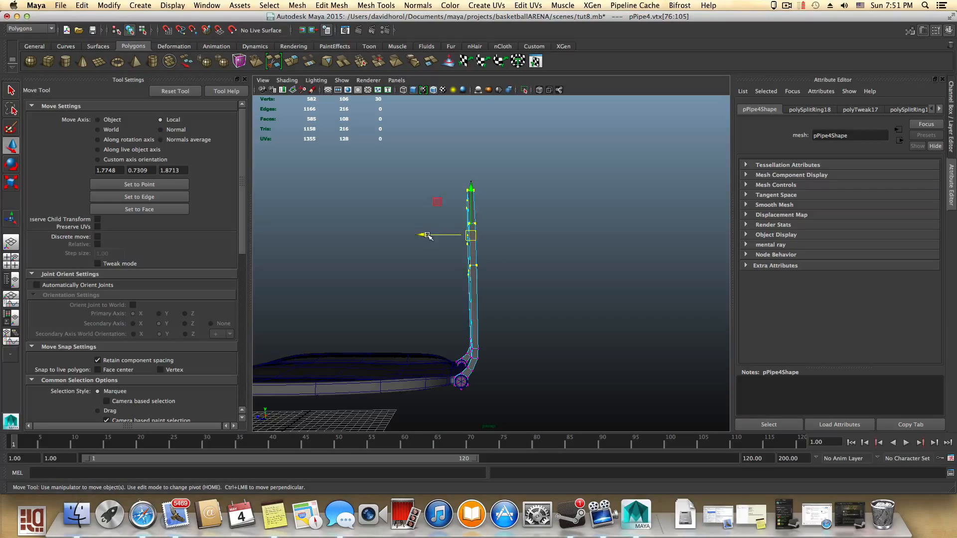
{"action": "left_click_drag", "start_coordinate": [427, 236], "coordinate": [437, 237]}
{"action": "left_click_drag", "start_coordinate": [467, 285], "coordinate": [554, 293], "text": "alt"}
{"action": "right_click_drag", "start_coordinate": [570, 298], "coordinate": [488, 289], "text": "alt"}
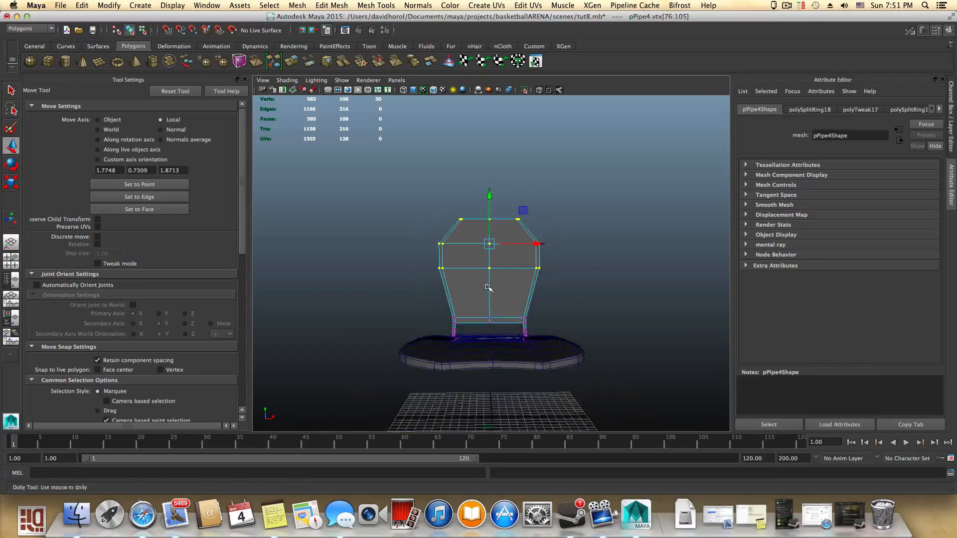
{"action": "left_click_drag", "start_coordinate": [487, 289], "coordinate": [508, 301], "text": "alt"}
{"action": "right_click_drag", "start_coordinate": [507, 301], "coordinate": [525, 284], "text": "alt"}
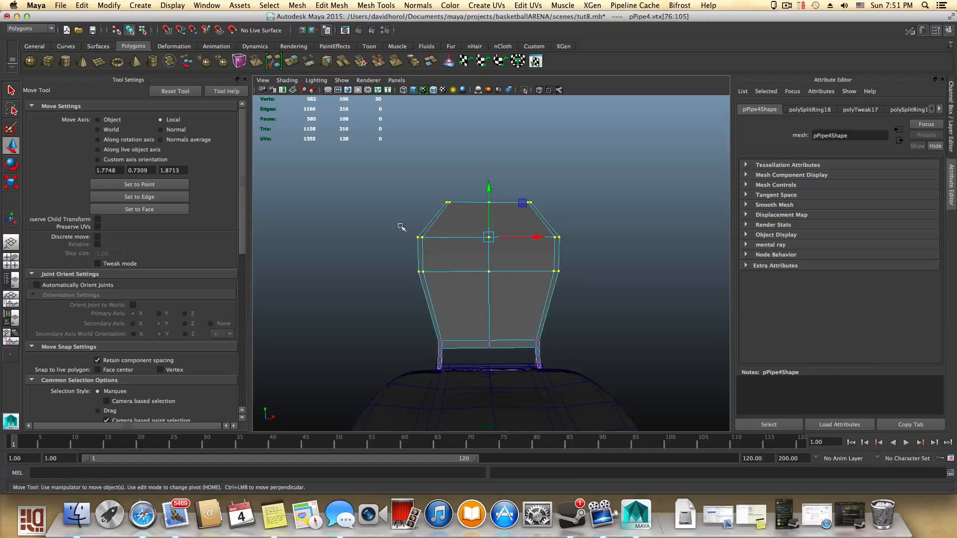
- Select the lower horizontal loop's vertices and scale them outward to widen the panel
{"action": "left_click_drag", "start_coordinate": [445, 286], "coordinate": [445, 286]}
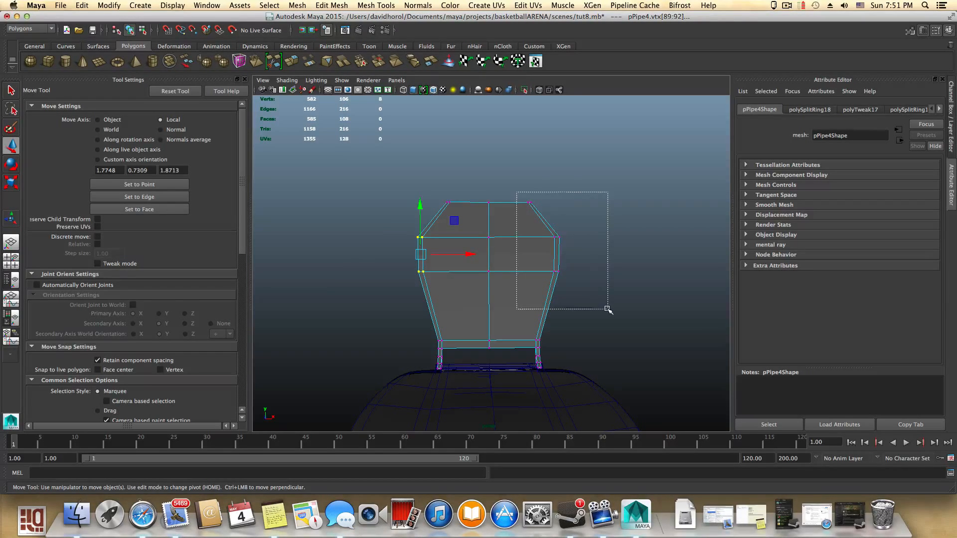
{"action": "left_click_drag", "start_coordinate": [607, 309], "coordinate": [607, 310]}
{"action": "left_click_drag", "start_coordinate": [468, 287], "coordinate": [468, 286], "text": "shift"}
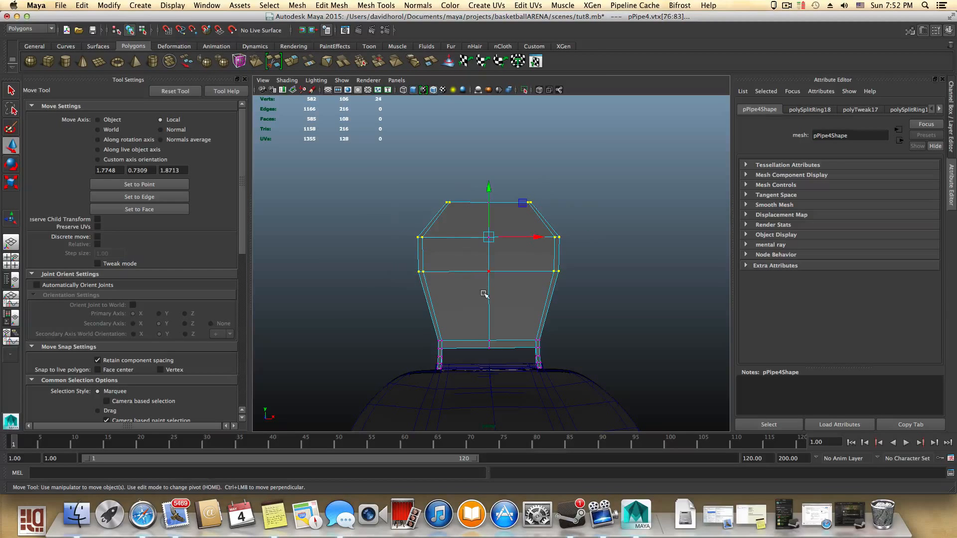
{"action": "key", "text": "r"}
{"action": "left_click_drag", "start_coordinate": [445, 238], "coordinate": [439, 238]}
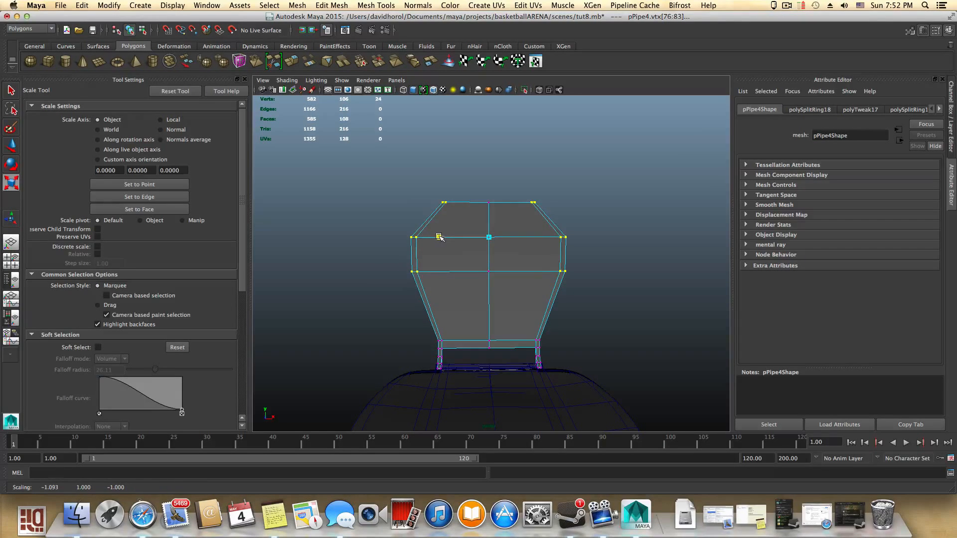
{"action": "left_click_drag", "start_coordinate": [530, 317], "coordinate": [523, 312], "text": "alt"}
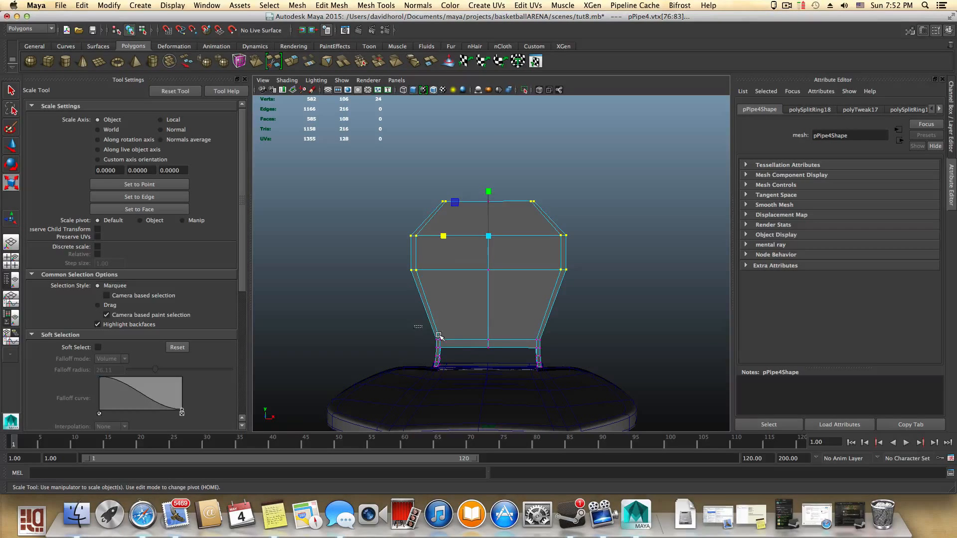
{"action": "left_click_drag", "start_coordinate": [427, 346], "coordinate": [428, 346]}
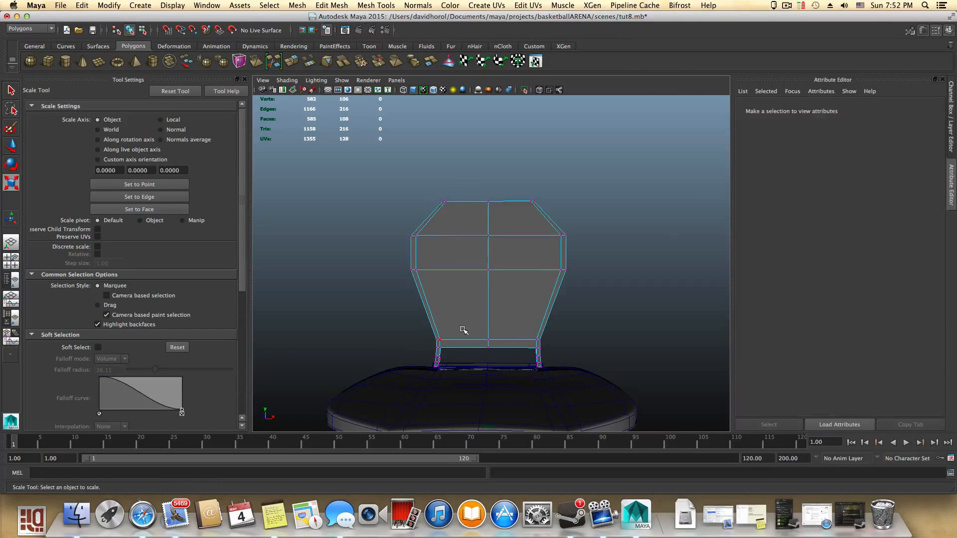
- Select the bottom-center vertex of the panel and move it up to form a notch in the bottom edge
{"action": "left_click_drag", "start_coordinate": [503, 353], "coordinate": [503, 354]}
{"action": "key", "text": "w"}
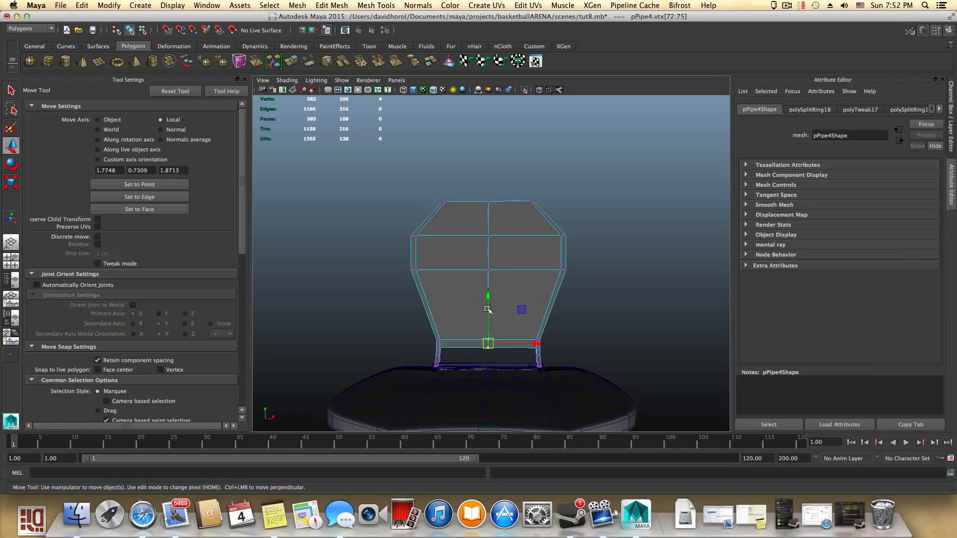
{"action": "left_click_drag", "start_coordinate": [488, 310], "coordinate": [490, 275]}
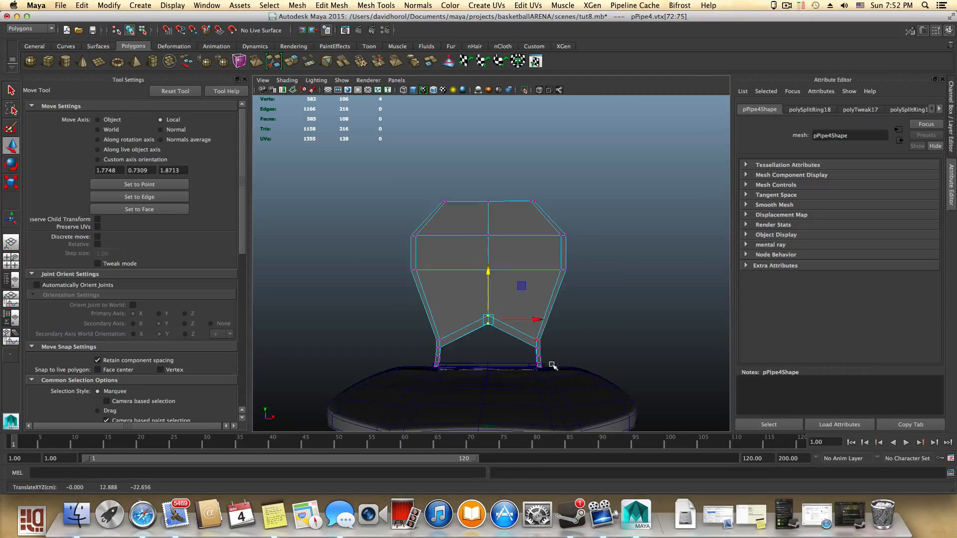
- Select the top-center vertex and raise it slightly to peak the panel's top edge
{"action": "left_click_drag", "start_coordinate": [552, 365], "coordinate": [557, 324], "text": "alt"}
{"action": "left_click_drag", "start_coordinate": [478, 186], "coordinate": [518, 248]}
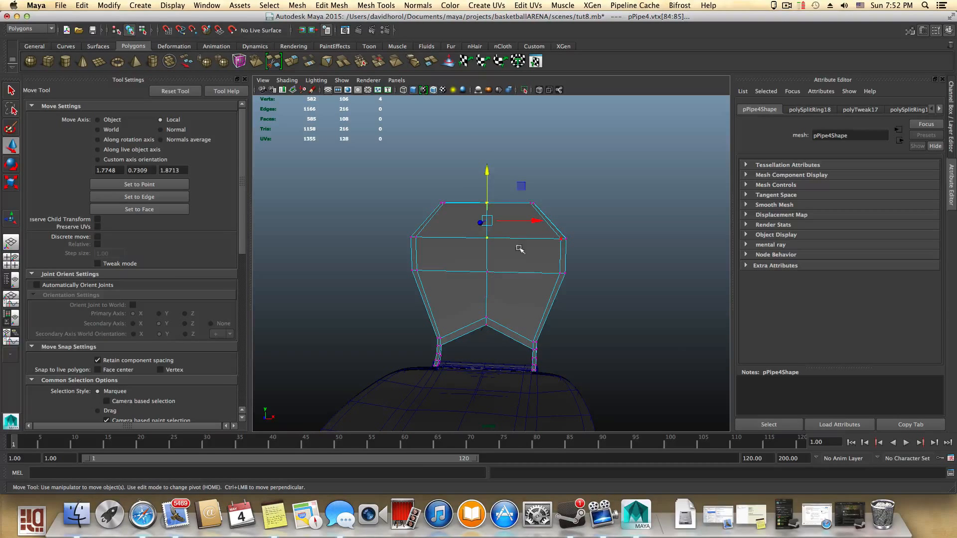
{"action": "left_click_drag", "start_coordinate": [513, 210], "coordinate": [513, 209]}
{"action": "left_click", "coordinate": [487, 153]}
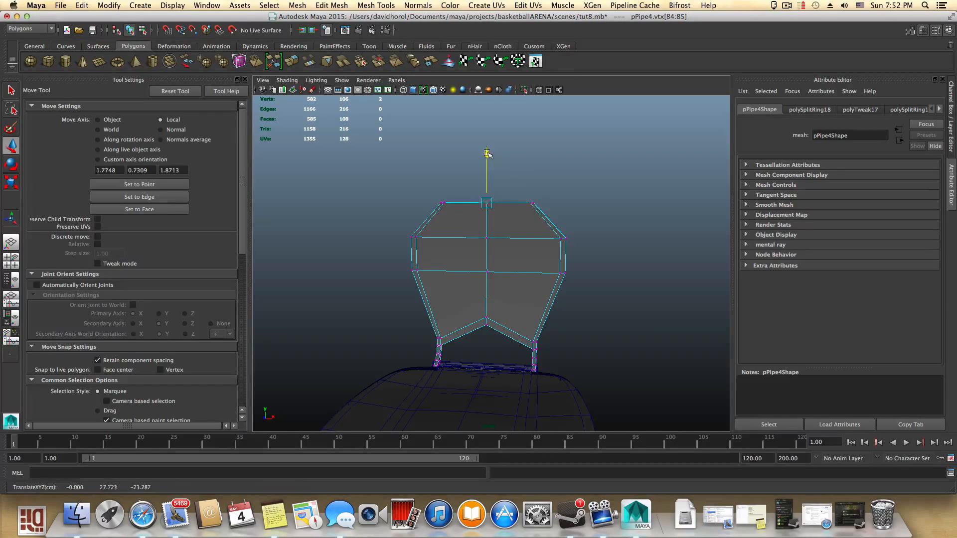
- Select the upper loops' vertices and scale them outward to broaden the top of the panel
{"action": "left_click_drag", "start_coordinate": [502, 169], "coordinate": [570, 291], "text": "alt"}
{"action": "right_click", "coordinate": [531, 273]}
{"action": "left_click", "coordinate": [496, 273]}
{"action": "key", "text": "r"}
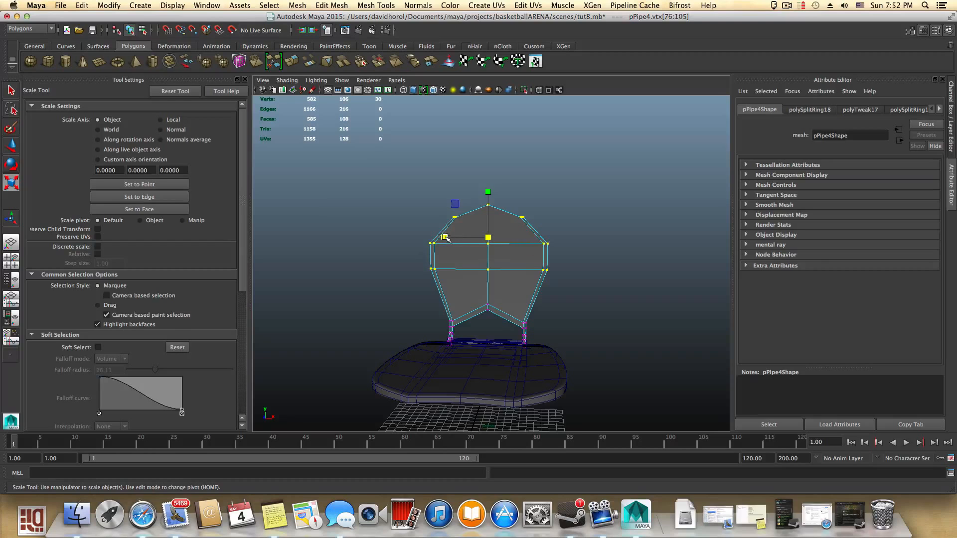
{"action": "left_click_drag", "start_coordinate": [442, 239], "coordinate": [429, 240]}
{"action": "mouse_move", "coordinate": [537, 325]}
{"action": "left_mouse_down", "text": "alt"}
{"action": "mouse_move", "coordinate": [444, 306]}
{"action": "mouse_move", "coordinate": [533, 319]}
{"action": "left_mouse_up", "text": "alt"}
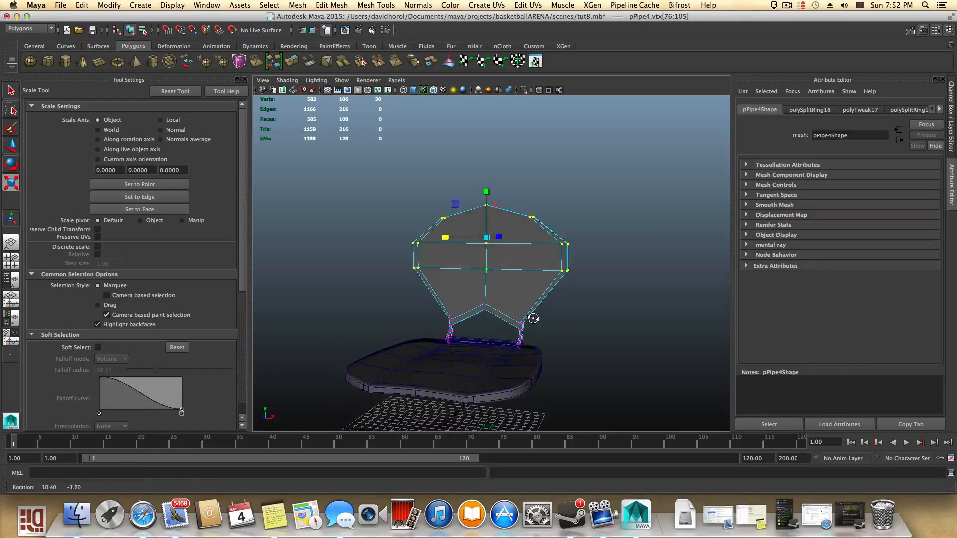
{"action": "left_click_drag", "start_coordinate": [455, 254], "coordinate": [476, 259], "text": "alt"}
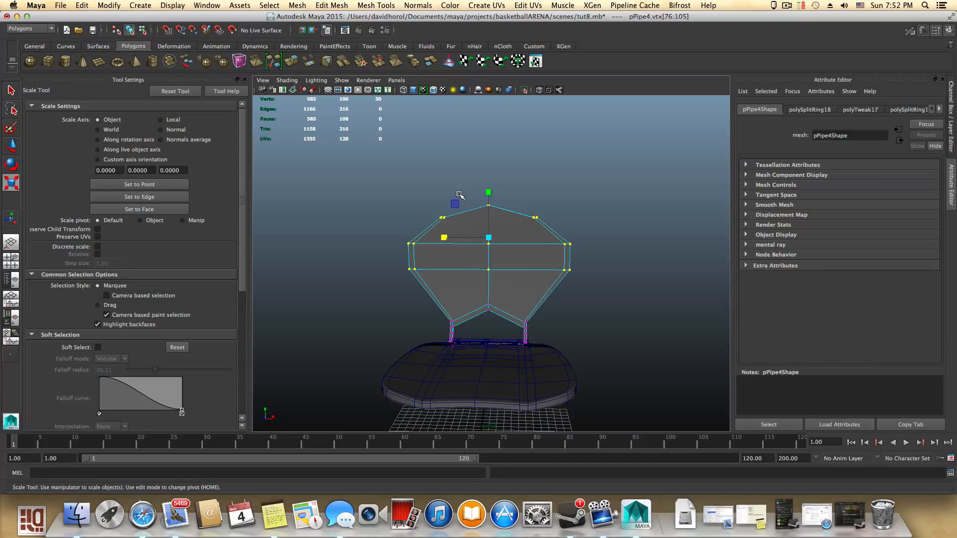
{"action": "left_click_drag", "start_coordinate": [559, 231], "coordinate": [560, 232]}
{"action": "key", "text": "w"}
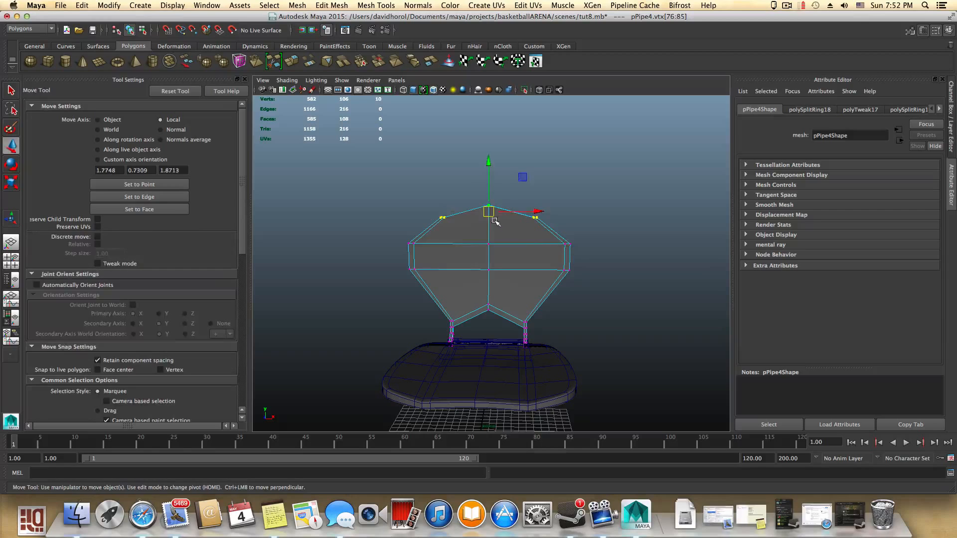
{"action": "left_click_drag", "start_coordinate": [489, 178], "coordinate": [578, 277]}
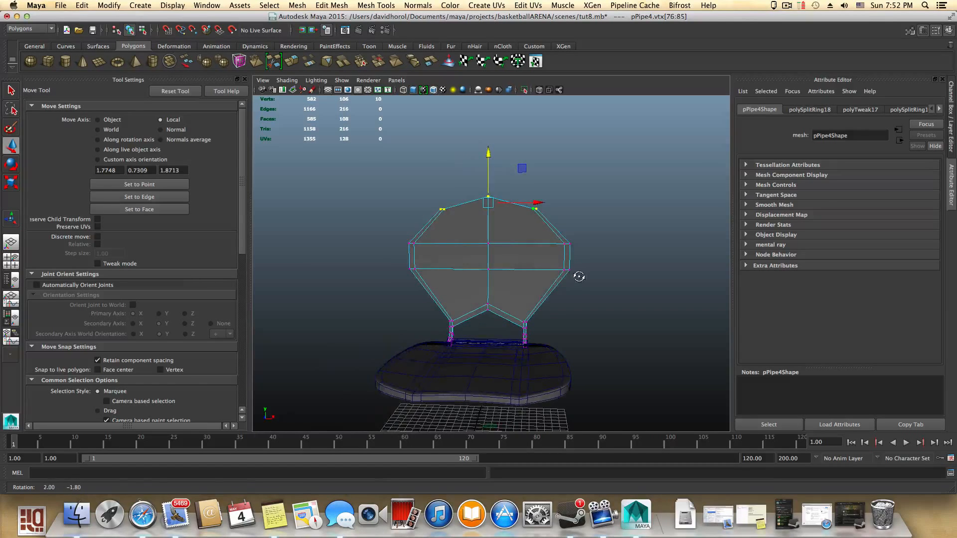
{"action": "right_click_drag", "start_coordinate": [519, 274], "coordinate": [523, 252]}
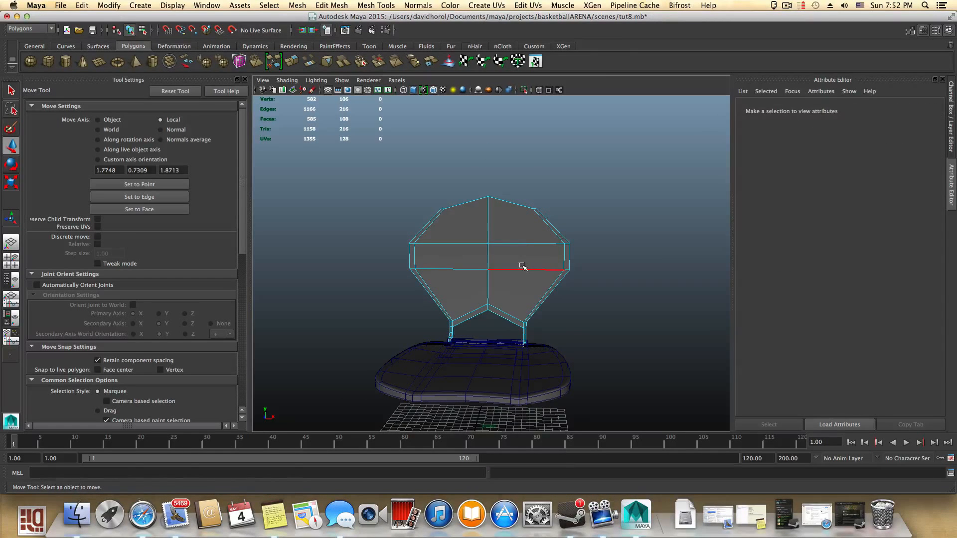
- Split edge rings twice to add two vertical edge loops on either side of the panel's center
{"action": "left_click", "coordinate": [522, 267]}
{"action": "key", "text": "g"}
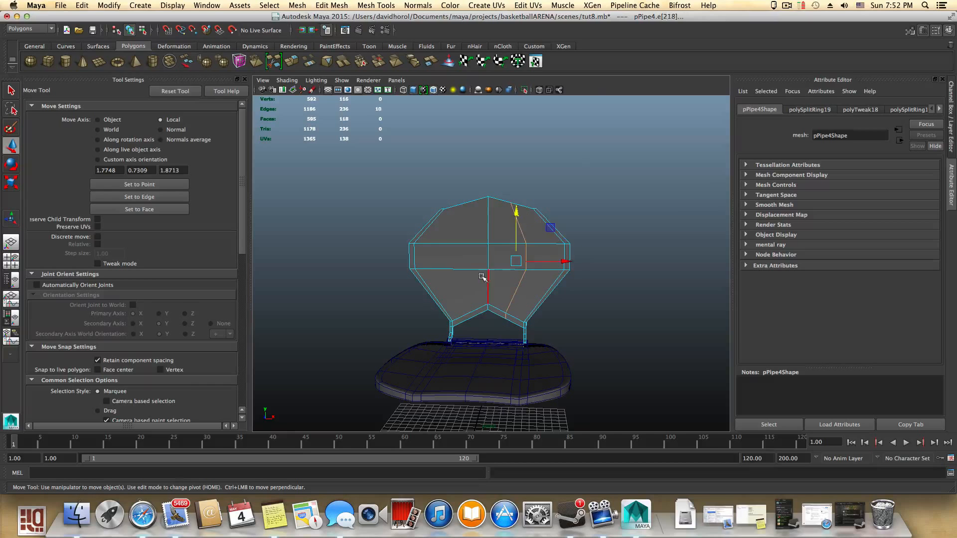
{"action": "left_click", "coordinate": [461, 271]}
{"action": "key", "text": "g"}
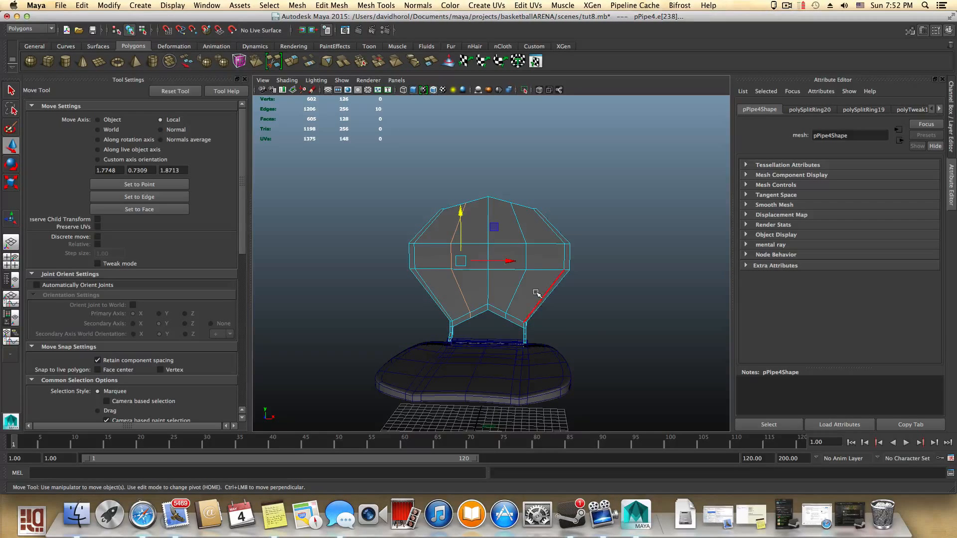
- Select the vertices of the two middle horizontal loops and scale them to reshape the panel's middle
{"action": "left_click_drag", "start_coordinate": [539, 277], "coordinate": [666, 368], "text": "alt"}
{"action": "right_click", "coordinate": [608, 255]}
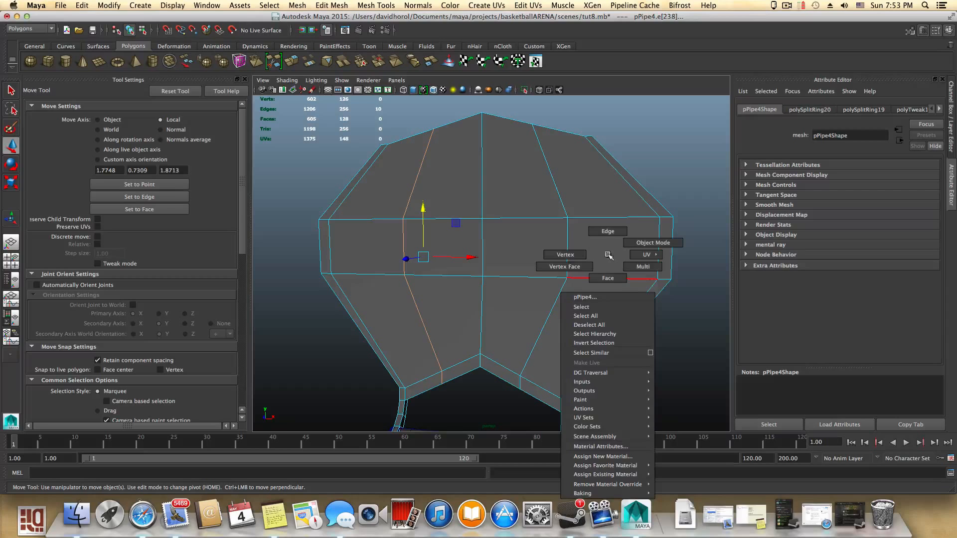
{"action": "left_click", "coordinate": [574, 254]}
{"action": "left_click_drag", "start_coordinate": [703, 320], "coordinate": [702, 319]}
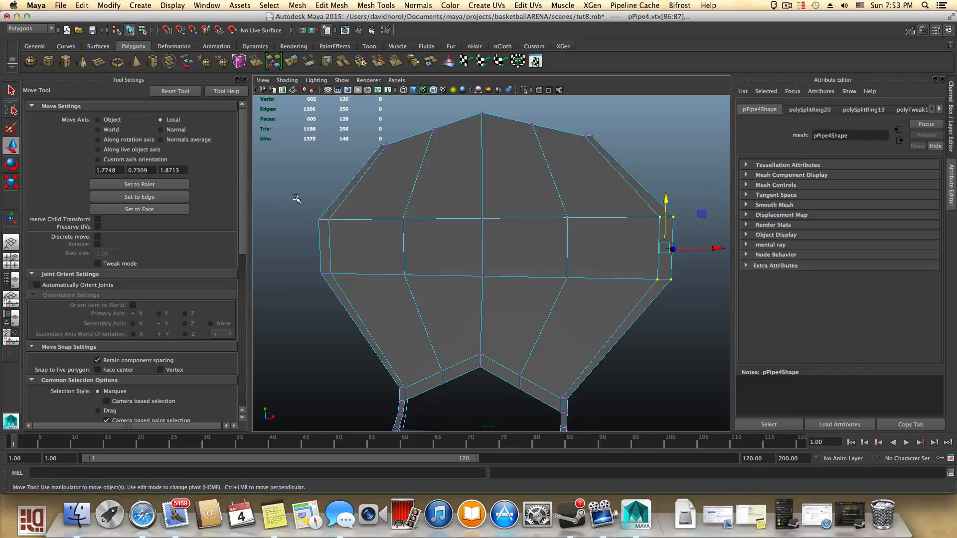
{"action": "left_click_drag", "start_coordinate": [343, 298], "coordinate": [353, 307], "text": "shift"}
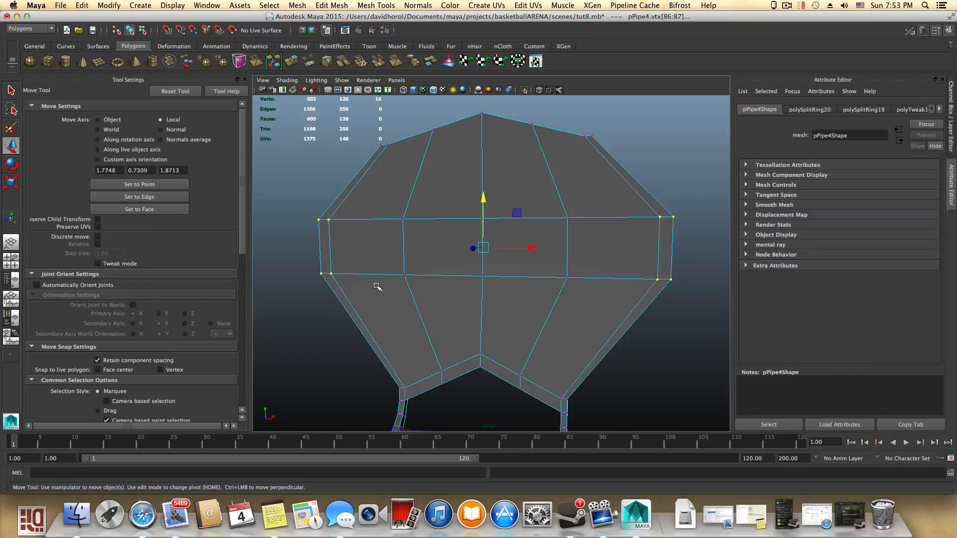
{"action": "key", "text": "e"}
{"action": "key", "text": "r"}
{"action": "mouse_move", "coordinate": [529, 248]}
{"action": "left_mouse_down", "text": "alt"}
{"action": "mouse_move", "coordinate": [519, 247]}
{"action": "mouse_move", "coordinate": [553, 279]}
{"action": "mouse_move", "coordinate": [540, 309]}
{"action": "mouse_move", "coordinate": [363, 299]}
{"action": "mouse_move", "coordinate": [567, 309]}
{"action": "mouse_move", "coordinate": [549, 262]}
{"action": "mouse_move", "coordinate": [526, 249]}
{"action": "left_mouse_up", "text": "alt"}
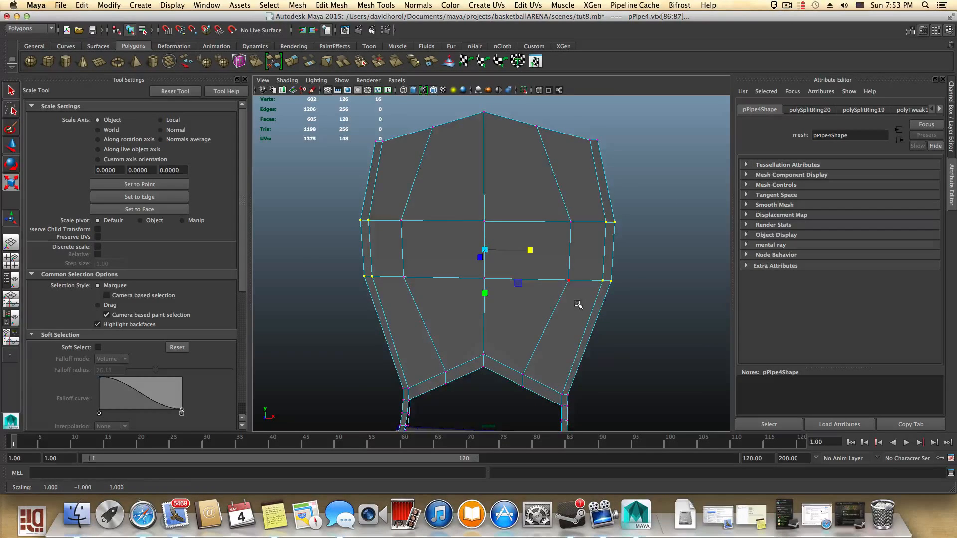
{"action": "right_click_drag", "start_coordinate": [578, 304], "coordinate": [432, 293], "text": "alt"}
{"action": "left_click_drag", "start_coordinate": [431, 293], "coordinate": [402, 249], "text": "alt"}
{"action": "left_click_drag", "start_coordinate": [509, 258], "coordinate": [456, 264], "text": "alt"}
- Select the top-center vertex and move it slightly upward with the Move tool
{"action": "left_click_drag", "start_coordinate": [498, 217], "coordinate": [498, 218]}
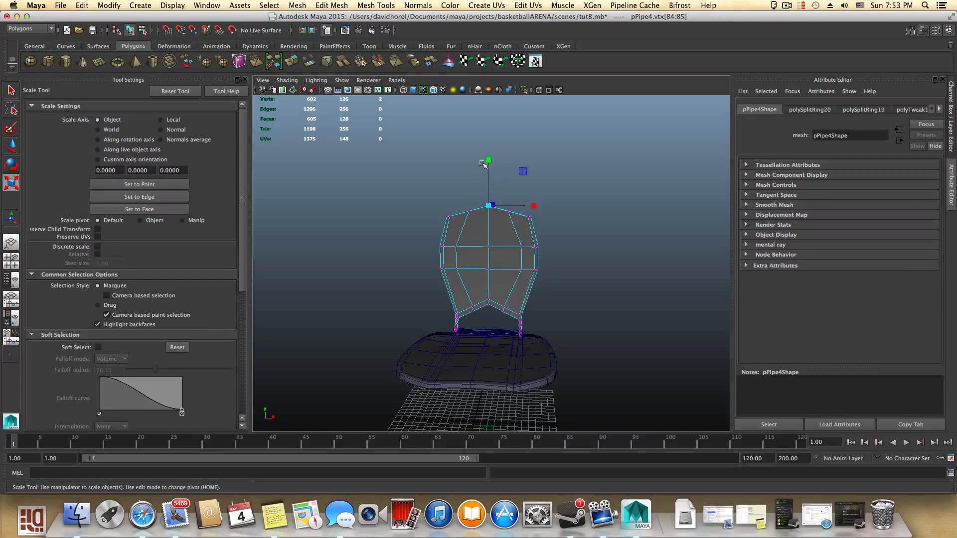
{"action": "key", "text": "w"}
{"action": "left_click_drag", "start_coordinate": [490, 161], "coordinate": [490, 168]}
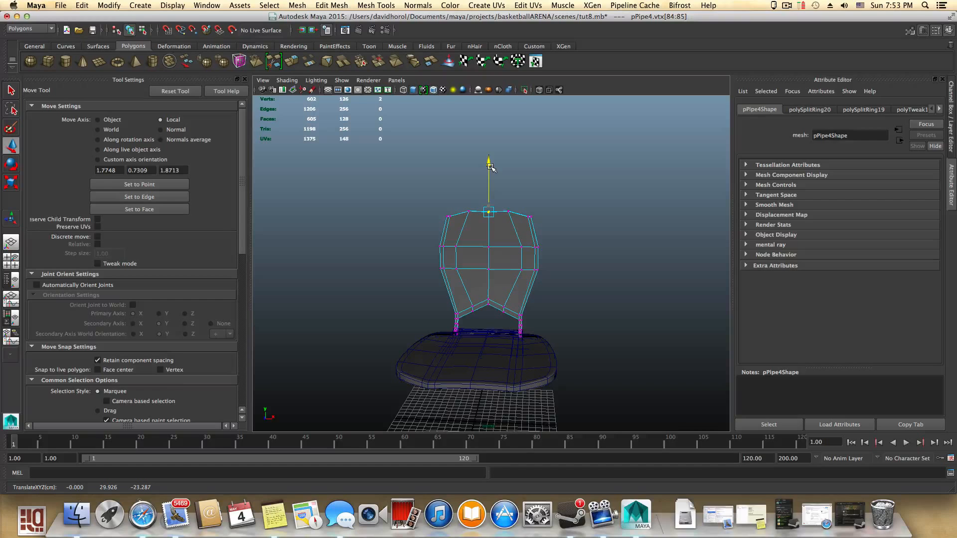
{"action": "left_click_drag", "start_coordinate": [527, 251], "coordinate": [430, 266], "text": "alt"}
- Switch to object mode and orbit around the seat to examine the backrest from the side and top
{"action": "key", "text": "F8"}
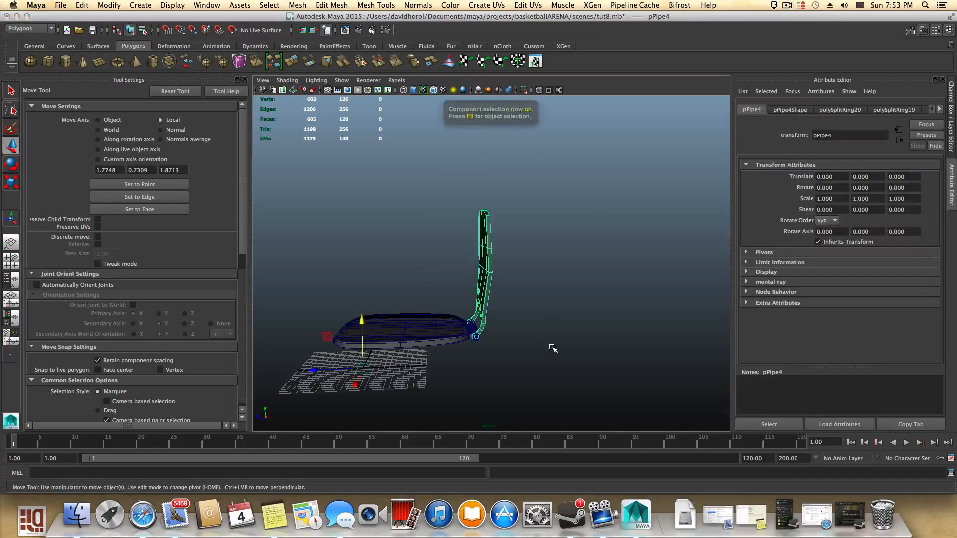
{"action": "right_click_drag", "start_coordinate": [505, 333], "coordinate": [559, 356], "text": "alt"}
{"action": "left_click_drag", "start_coordinate": [560, 357], "coordinate": [537, 328], "text": "alt"}
{"action": "right_click_drag", "start_coordinate": [537, 327], "coordinate": [466, 272]}
{"action": "left_click_drag", "start_coordinate": [518, 284], "coordinate": [544, 295], "text": "alt"}
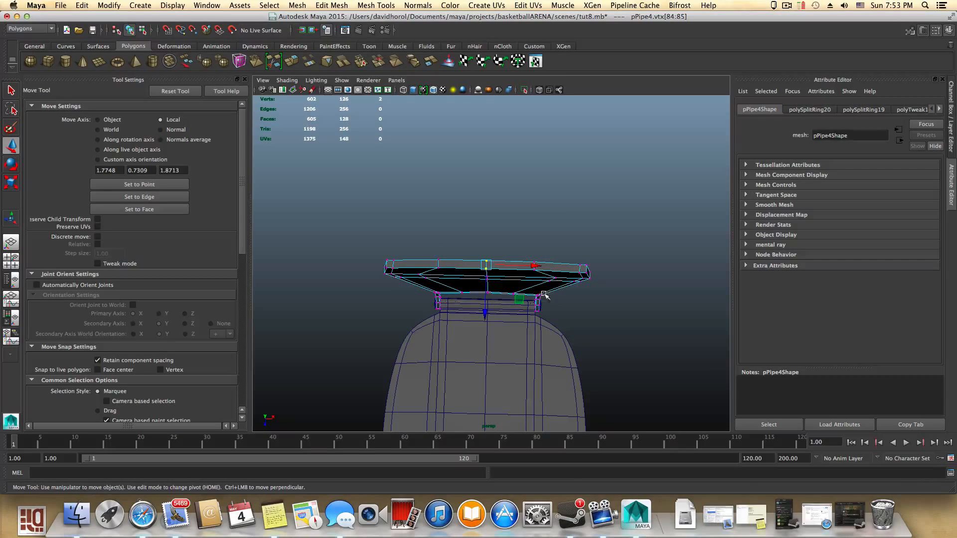
{"action": "left_click_drag", "start_coordinate": [606, 312], "coordinate": [607, 312]}
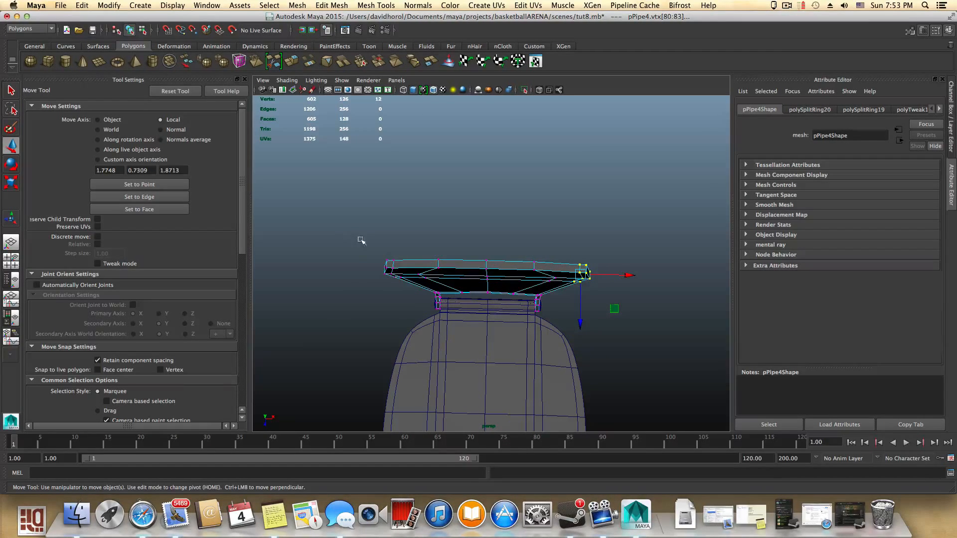
{"action": "left_click_drag", "start_coordinate": [487, 319], "coordinate": [365, 274], "text": "alt"}
{"action": "left_click_drag", "start_coordinate": [462, 294], "coordinate": [414, 242], "text": "alt"}
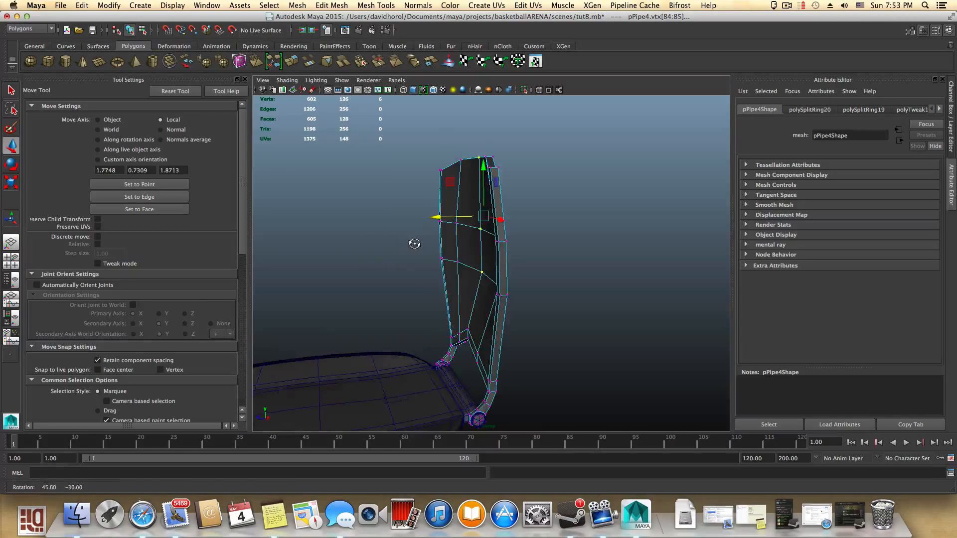
- Preview the backrest with smooth display, inspect it from the front, and return to unsmoothed display
{"action": "key", "text": "3"}
{"action": "left_click", "coordinate": [557, 306]}
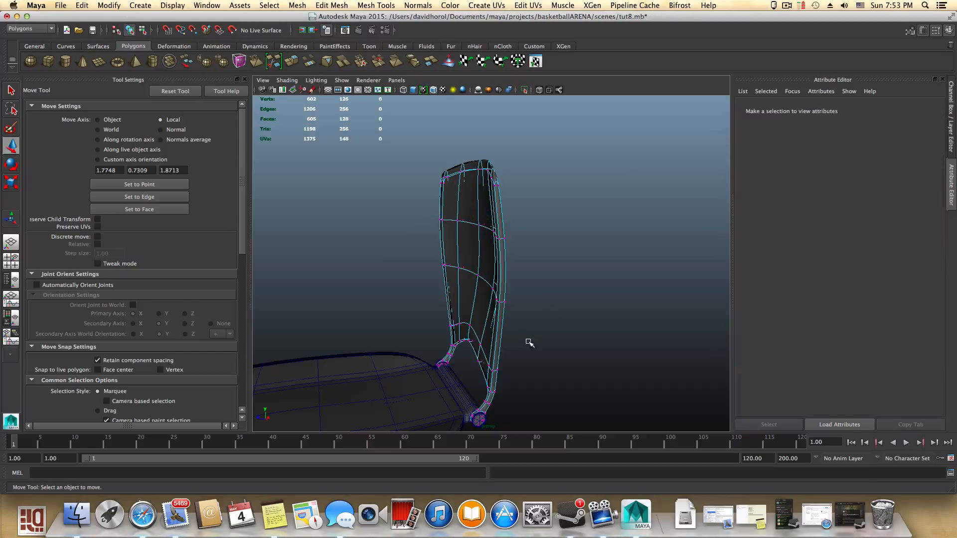
{"action": "key", "text": "F8"}
{"action": "left_click", "coordinate": [507, 367]}
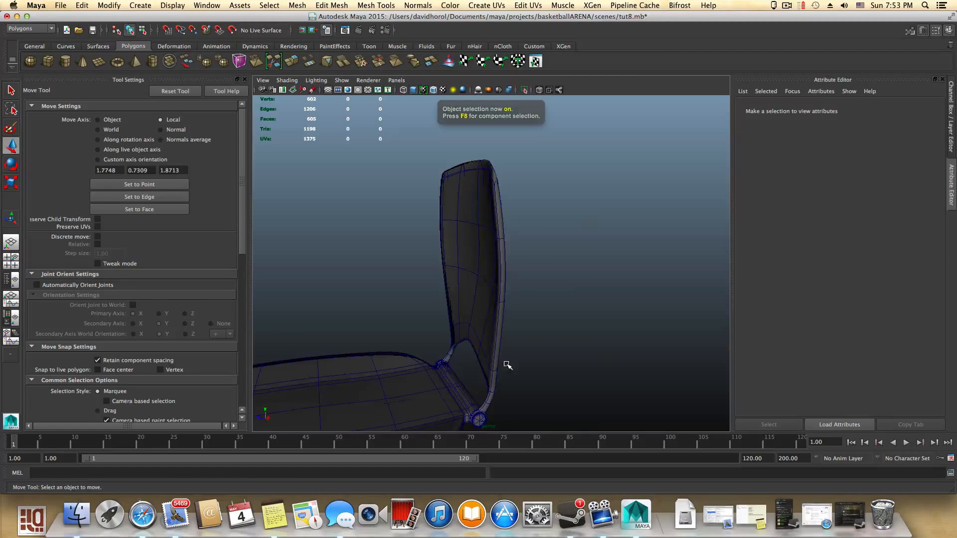
{"action": "left_click_drag", "start_coordinate": [506, 367], "coordinate": [588, 353], "text": "alt"}
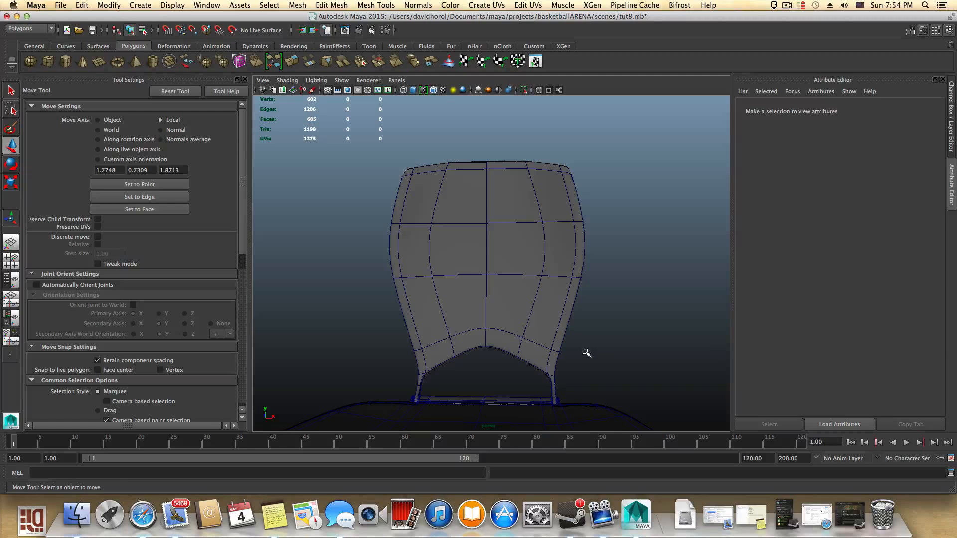
{"action": "left_click", "coordinate": [543, 305]}
{"action": "key", "text": "1"}
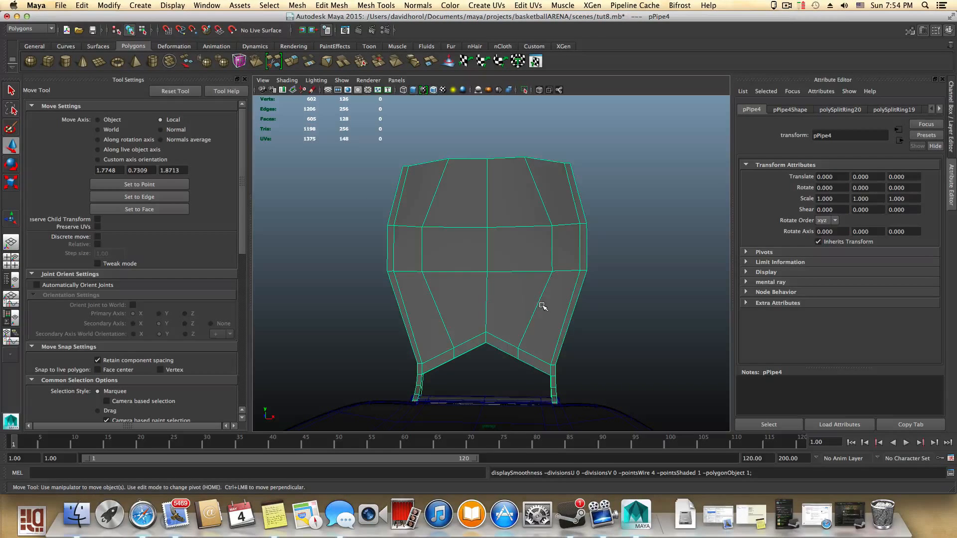
- Insert a horizontal edge loop on the support arm below the panel with the Insert Edge Loop tool
{"action": "scroll", "coordinate": [559, 321], "scroll_direction": "up", "scroll_amount": 6}
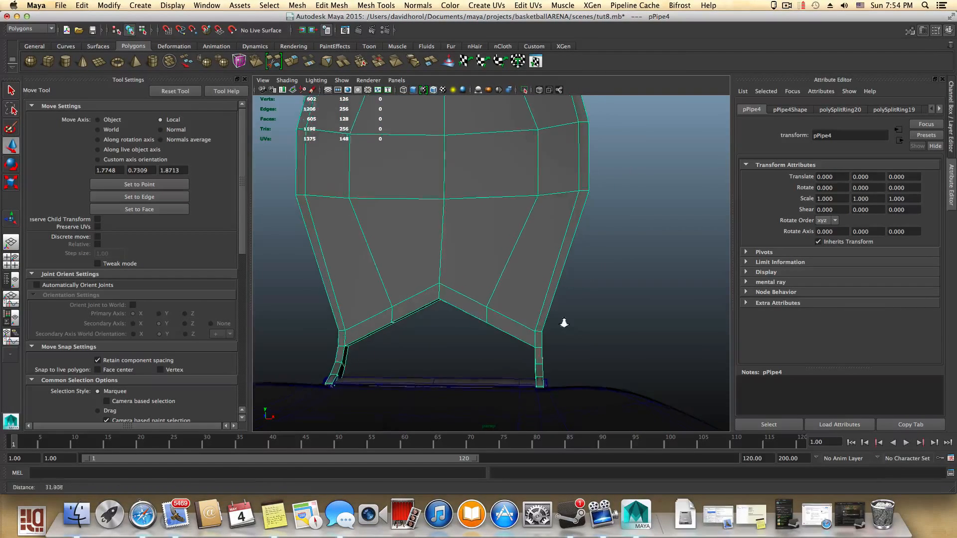
{"action": "left_click_drag", "start_coordinate": [584, 331], "coordinate": [432, 301], "text": "alt"}
{"action": "right_click", "coordinate": [439, 296], "text": "shift"}
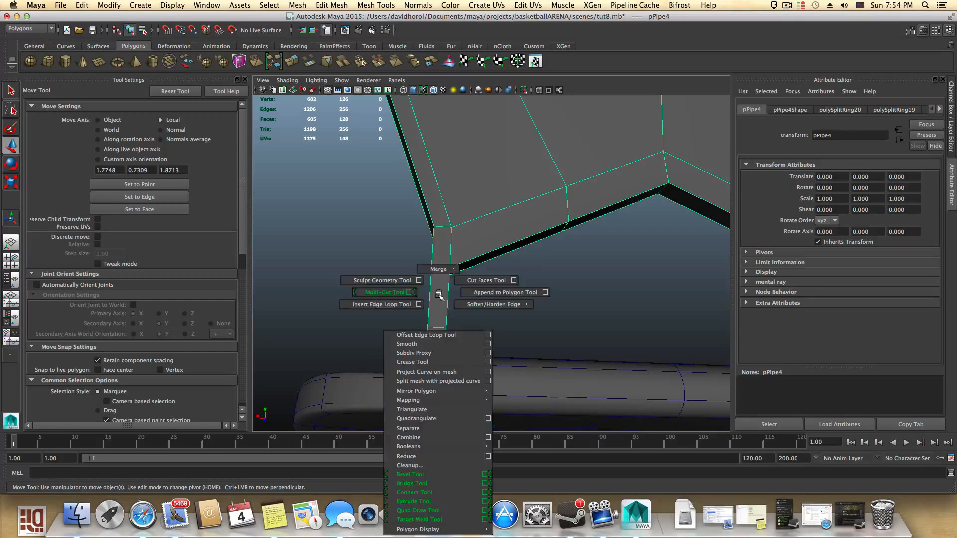
{"action": "left_click", "coordinate": [404, 304]}
{"action": "left_click_drag", "start_coordinate": [419, 317], "coordinate": [545, 295], "text": "alt"}
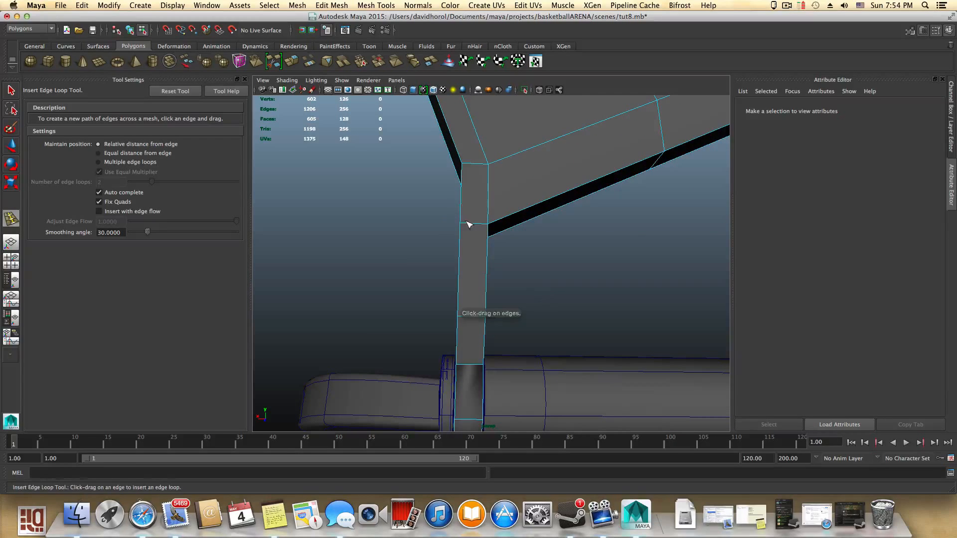
{"action": "left_click_drag", "start_coordinate": [465, 226], "coordinate": [488, 228]}
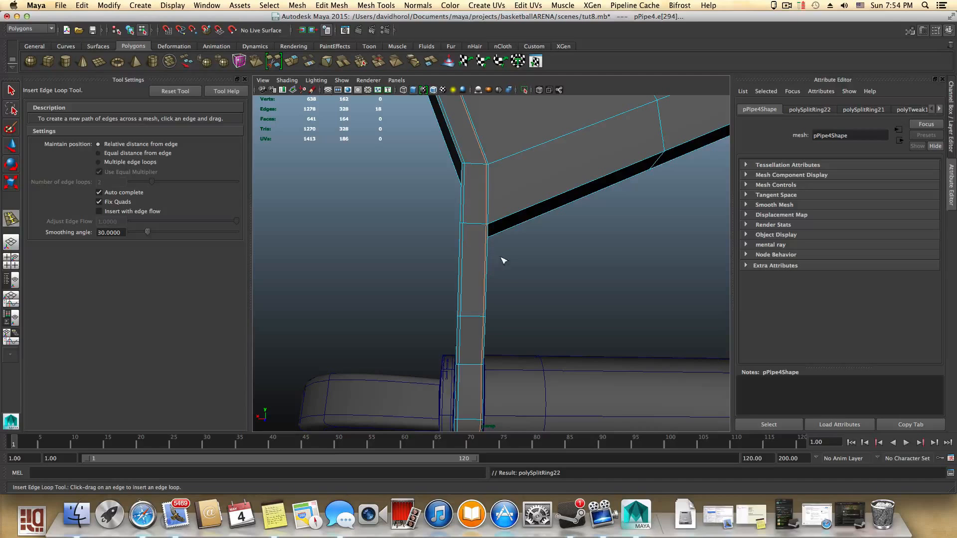
- Insert another edge loop on the support arm, then undo the three latest edge loop insertions
{"action": "middle_click_drag", "start_coordinate": [528, 266], "coordinate": [496, 335], "text": "alt"}
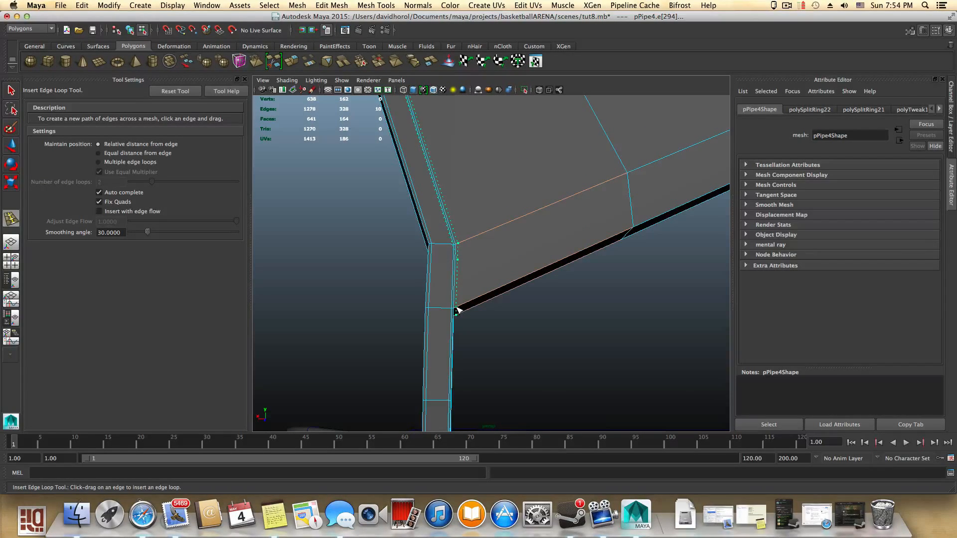
{"action": "scroll", "coordinate": [481, 326], "scroll_direction": "down", "scroll_amount": 5}
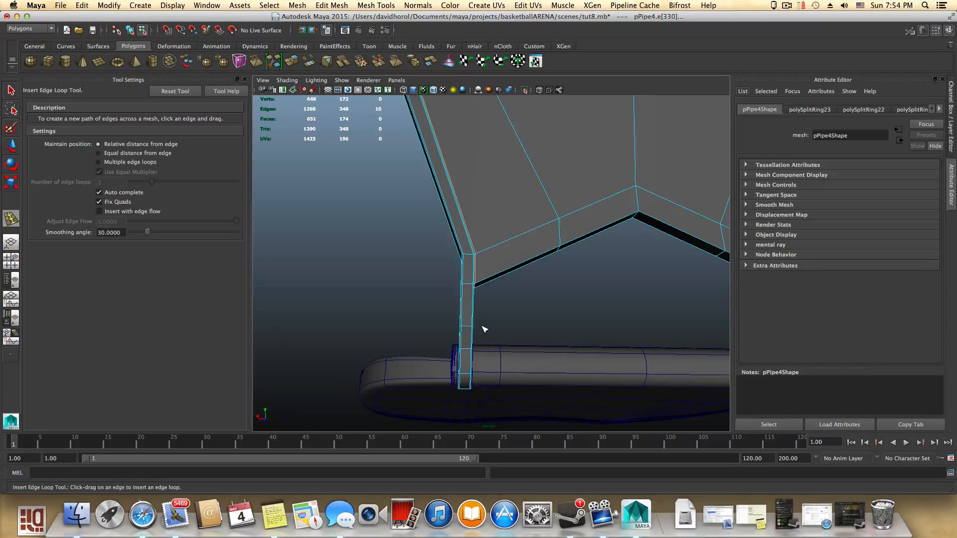
{"action": "key", "text": "ctrl+z"}
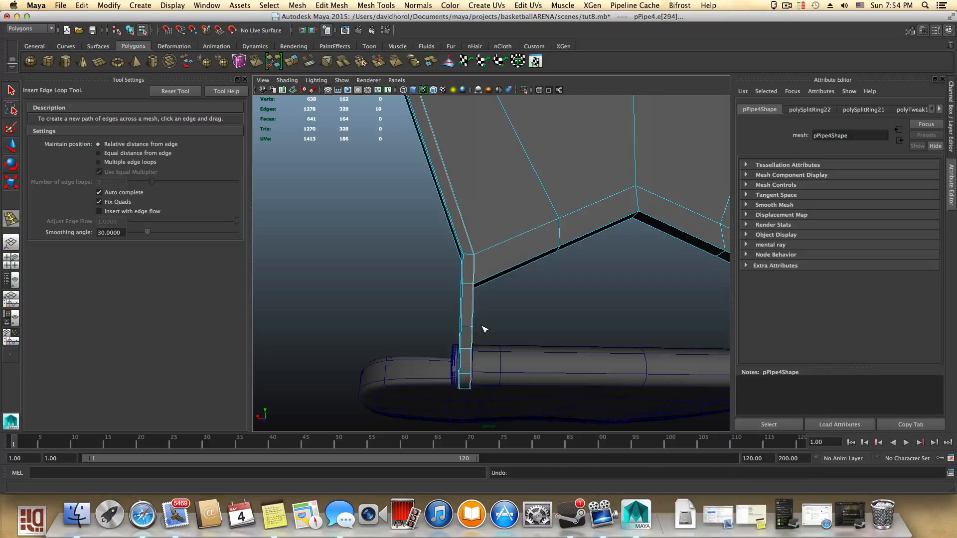
{"action": "key", "text": "ctrl+z"}
{"action": "key", "text": "ctrl+z"}
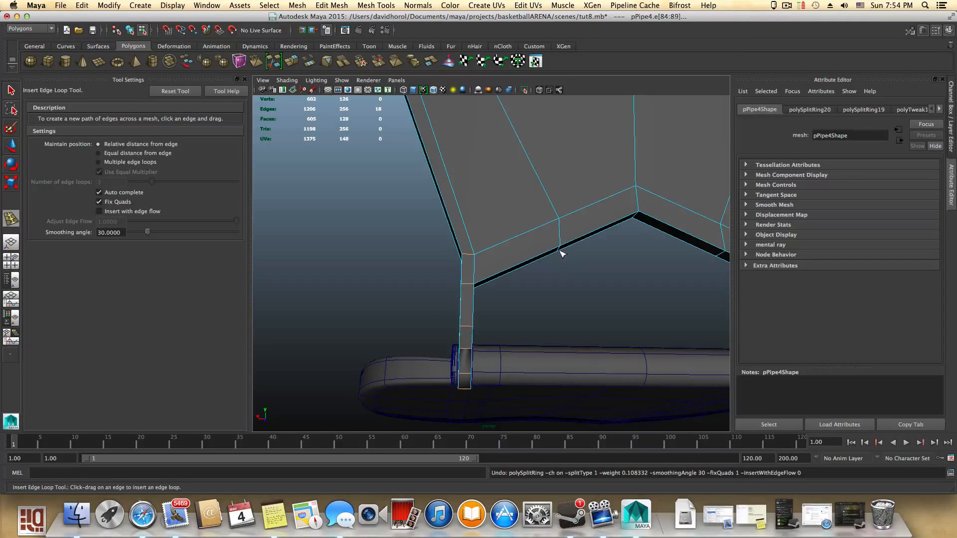
- In object and face mode, select a face on each hexagonal ring of the hinge rod and extrude them outward into short tabs
{"action": "key", "text": "F8"}
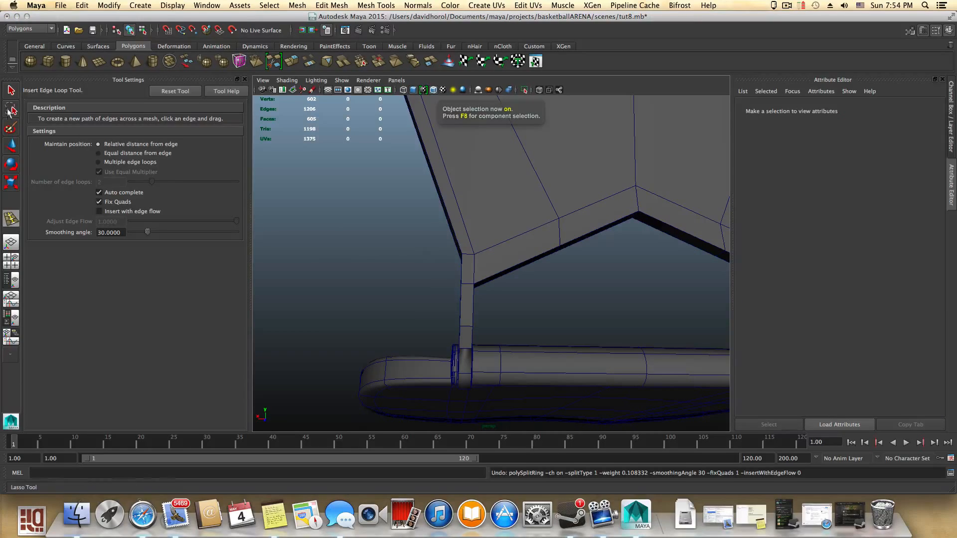
{"action": "key", "text": "q"}
{"action": "left_click", "coordinate": [462, 349]}
{"action": "left_click_drag", "start_coordinate": [462, 351], "coordinate": [501, 373], "text": "alt"}
{"action": "left_click", "coordinate": [369, 79]}
{"action": "left_click", "coordinate": [369, 81]}
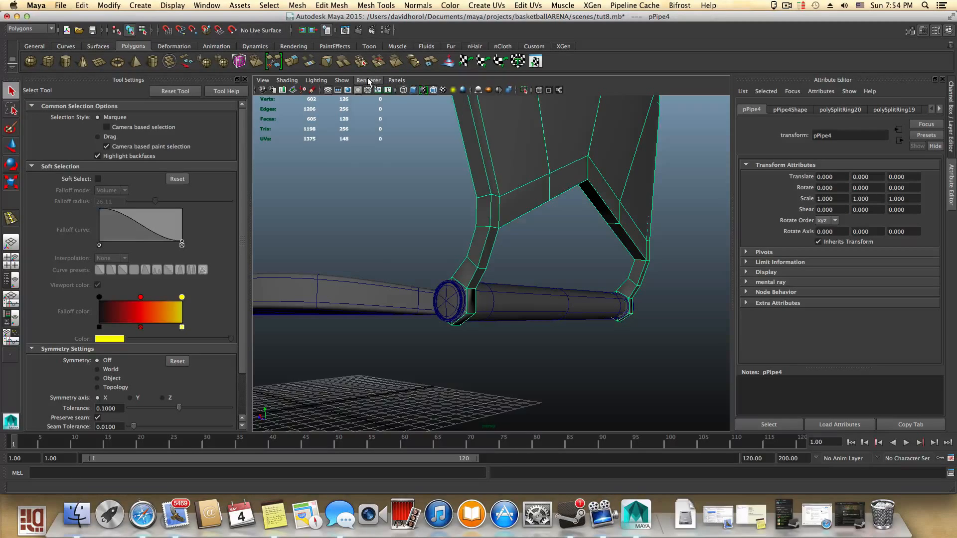
{"action": "left_click_drag", "start_coordinate": [449, 254], "coordinate": [586, 247], "text": "alt"}
{"action": "left_click_drag", "start_coordinate": [466, 266], "coordinate": [454, 261], "text": "alt"}
{"action": "right_click", "coordinate": [454, 261]}
{"action": "right_click_drag", "start_coordinate": [451, 280], "coordinate": [452, 282]}
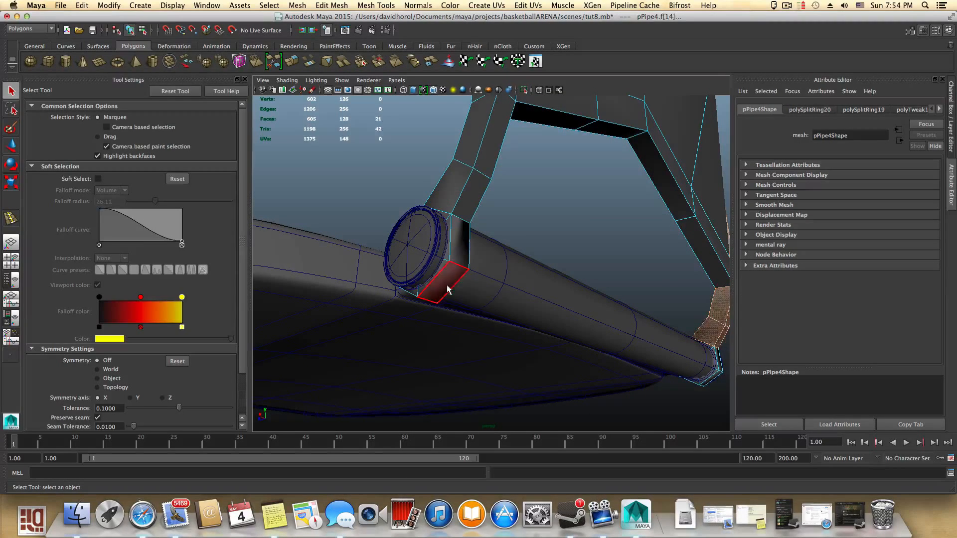
{"action": "left_click", "coordinate": [448, 288]}
{"action": "left_click_drag", "start_coordinate": [568, 327], "coordinate": [373, 363], "text": "alt"}
{"action": "left_click_drag", "start_coordinate": [472, 342], "coordinate": [466, 307], "text": "alt"}
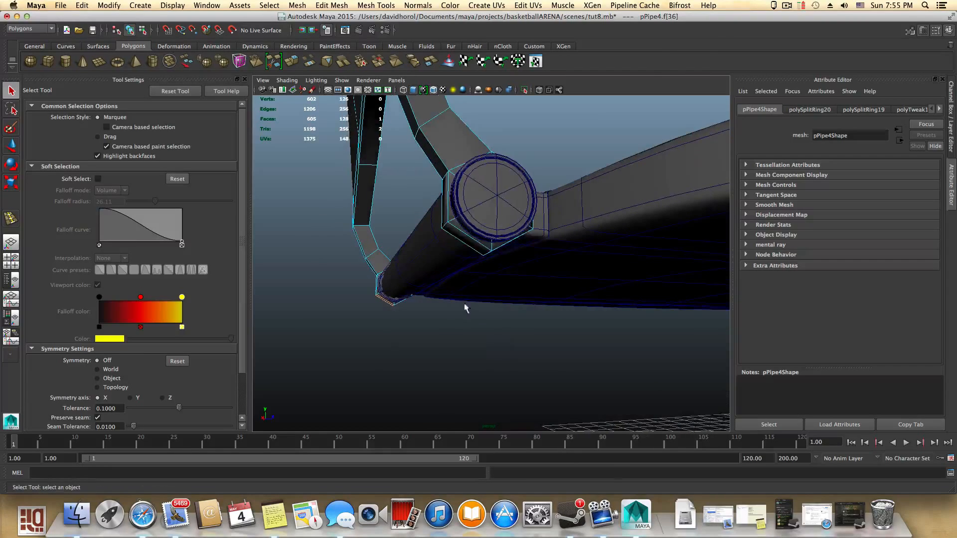
{"action": "left_click_drag", "start_coordinate": [456, 236], "coordinate": [468, 255], "text": "alt"}
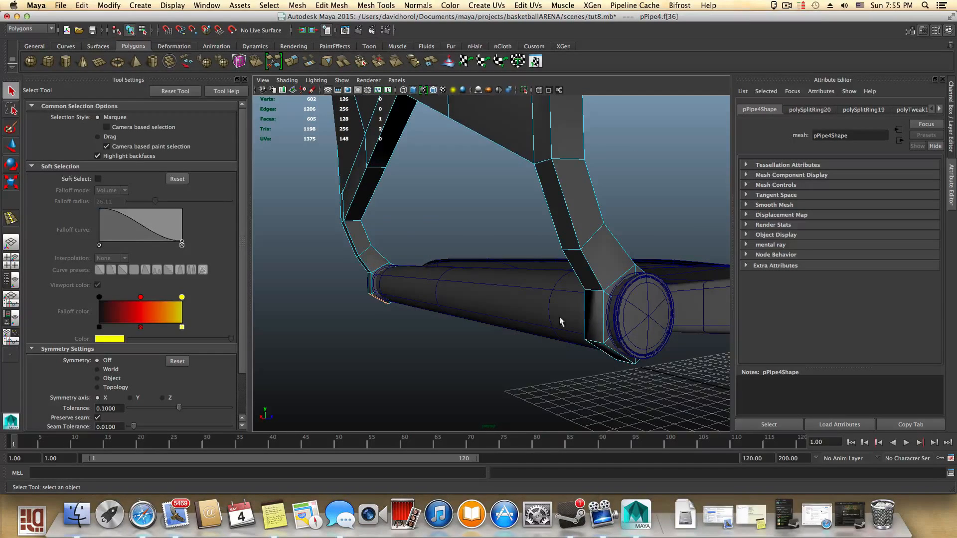
{"action": "left_click", "coordinate": [591, 323]}
{"action": "left_click_drag", "start_coordinate": [385, 352], "coordinate": [522, 328], "text": "alt"}
{"action": "left_click", "coordinate": [567, 293], "text": "shift"}
{"action": "left_click", "coordinate": [295, 61]}
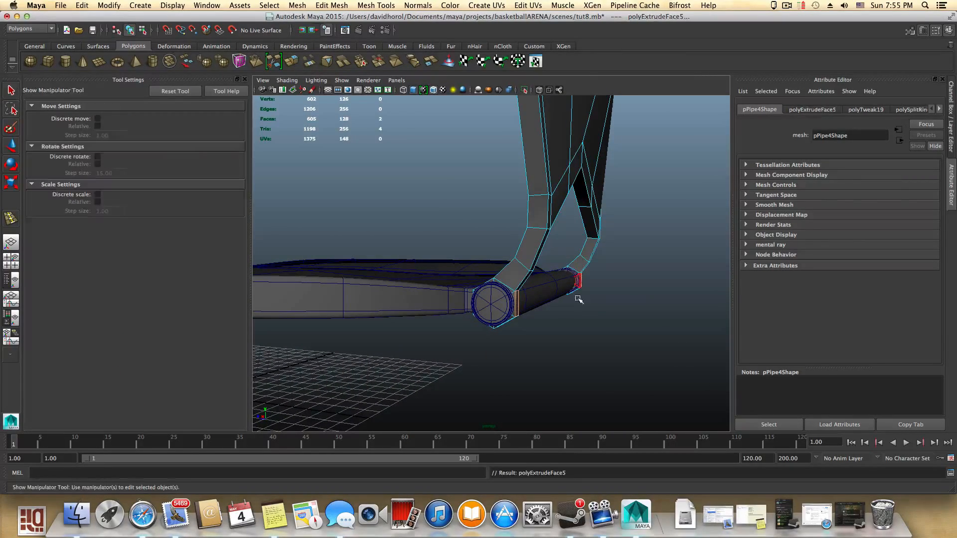
{"action": "left_click_drag", "start_coordinate": [572, 294], "coordinate": [450, 322], "text": "alt"}
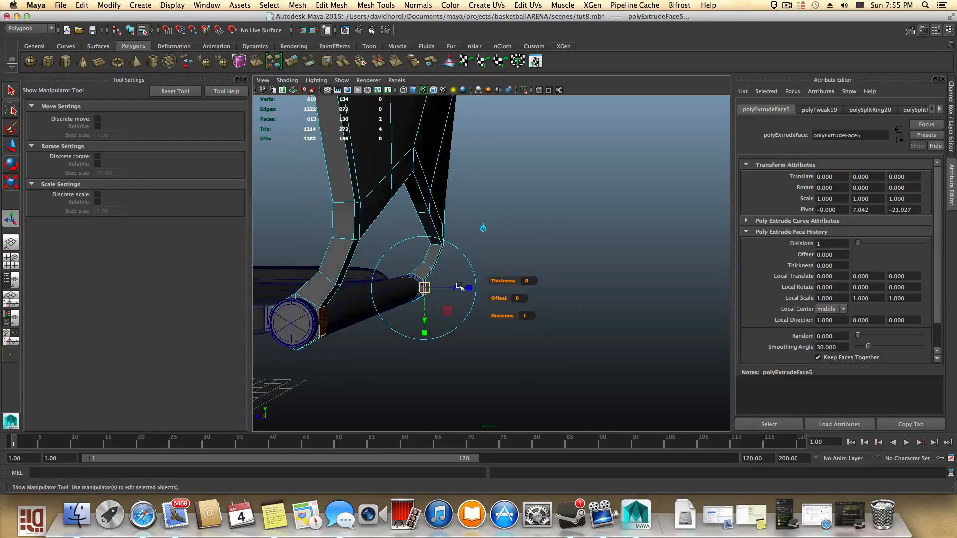
{"action": "mouse_move", "coordinate": [476, 288]}
{"action": "left_mouse_down"}
{"action": "mouse_move", "coordinate": [491, 291]}
{"action": "mouse_move", "coordinate": [443, 300]}
{"action": "mouse_move", "coordinate": [481, 292]}
{"action": "mouse_move", "coordinate": [481, 283]}
{"action": "left_mouse_up"}
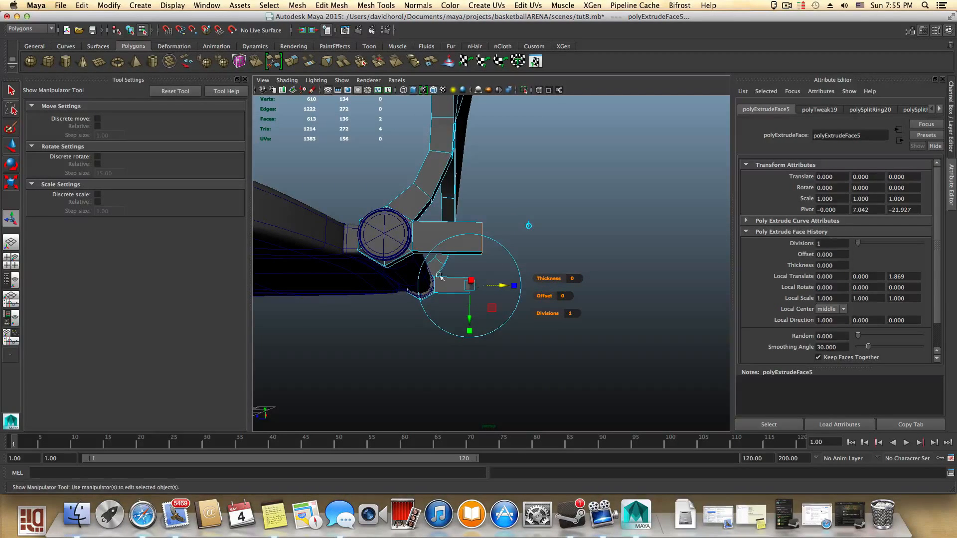
- Select a lower face on each ring, extrude it, and move the extrusion downward into a vertical tab
{"action": "left_click", "coordinate": [397, 266]}
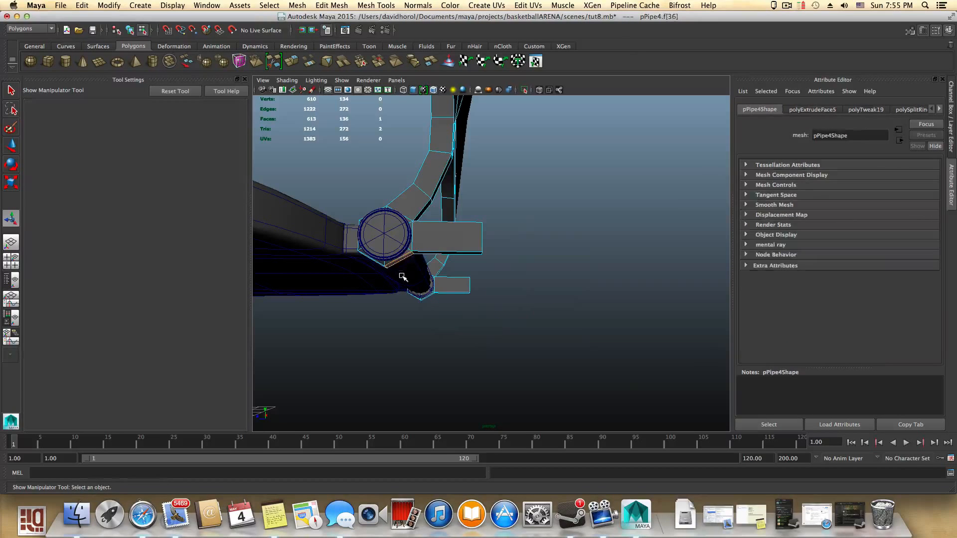
{"action": "left_click_drag", "start_coordinate": [406, 271], "coordinate": [421, 296], "text": "alt"}
{"action": "left_click", "coordinate": [428, 340]}
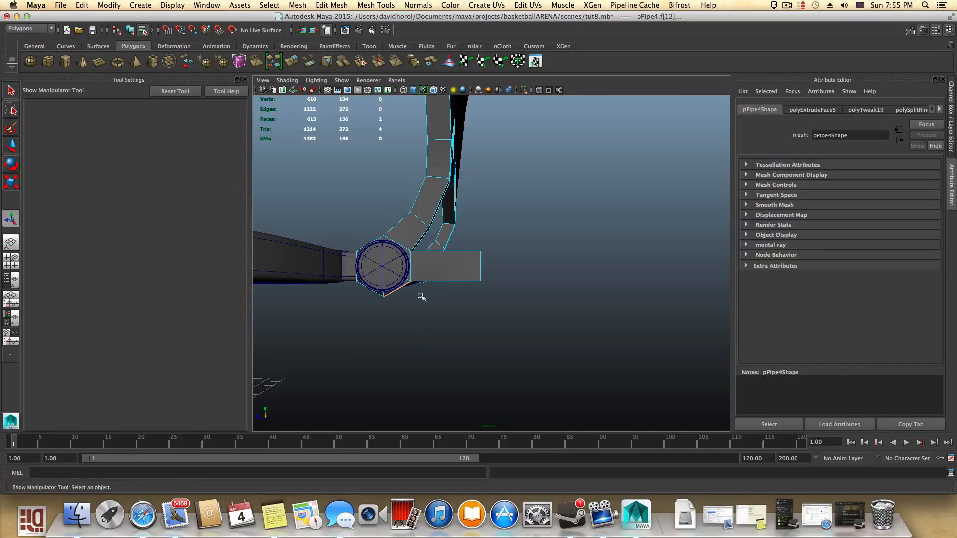
{"action": "key", "text": "ctrl+e"}
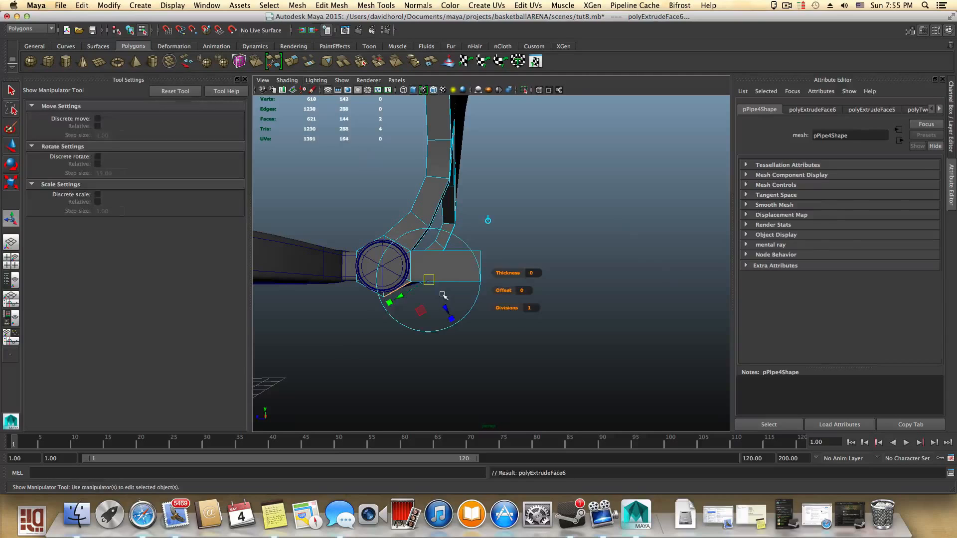
{"action": "key", "text": "w"}
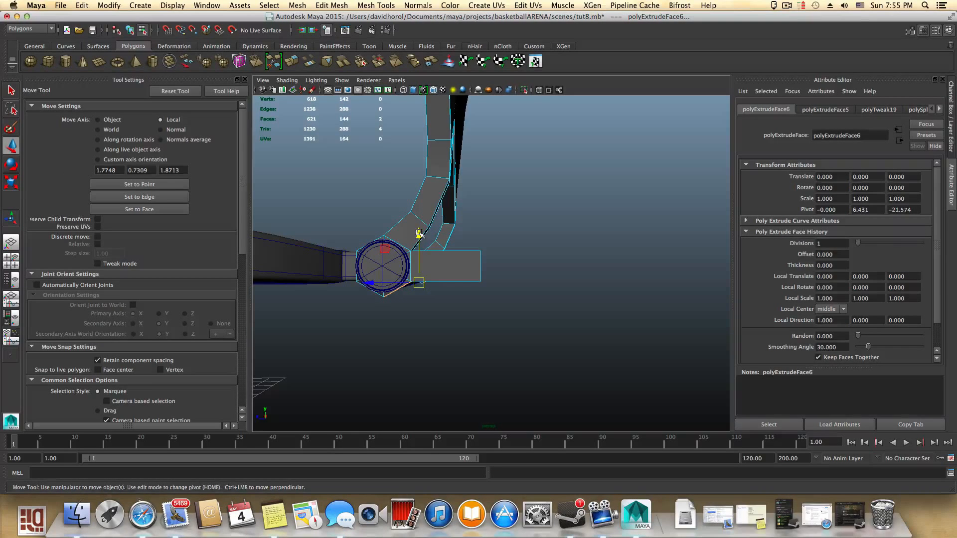
{"action": "left_click_drag", "start_coordinate": [419, 235], "coordinate": [483, 280]}
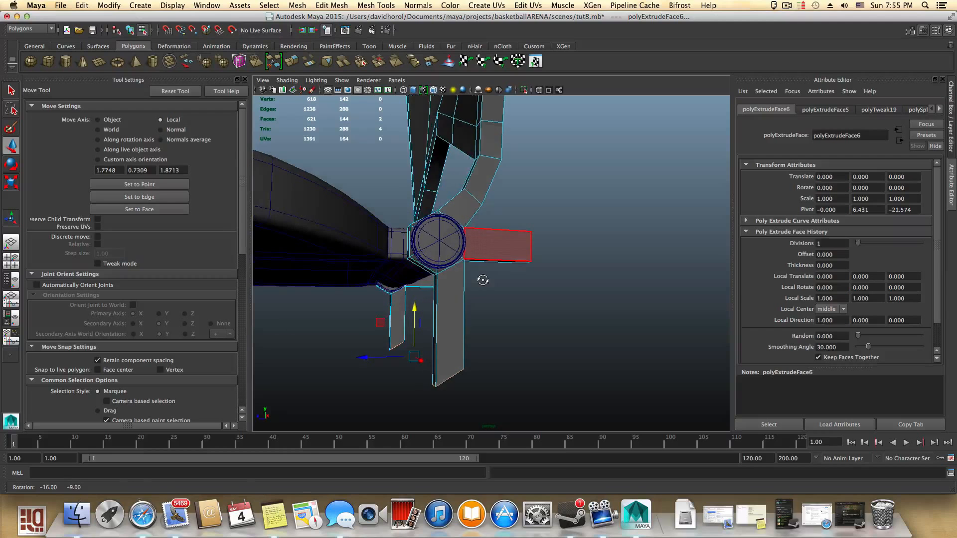
{"action": "mouse_move", "coordinate": [438, 332]}
{"action": "middle_mouse_down", "text": "alt"}
{"action": "mouse_move", "coordinate": [448, 300]}
{"action": "mouse_move", "coordinate": [442, 314]}
{"action": "middle_mouse_up", "text": "alt"}
- Switch to vertex mode and move the lower tab's end vertices to taper it
{"action": "right_click", "coordinate": [442, 314]}
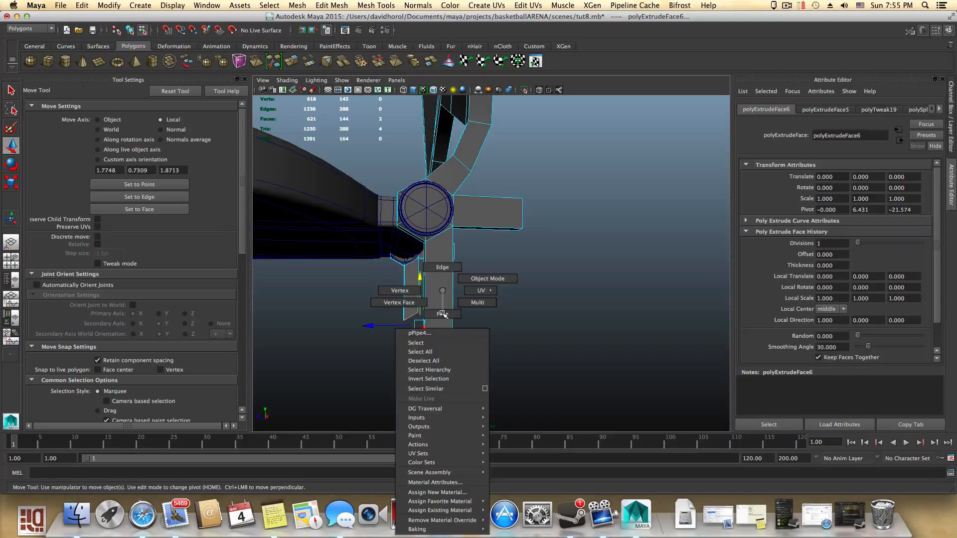
{"action": "right_click_drag", "start_coordinate": [388, 285], "coordinate": [389, 288]}
{"action": "left_click_drag", "start_coordinate": [405, 338], "coordinate": [418, 361], "text": "alt"}
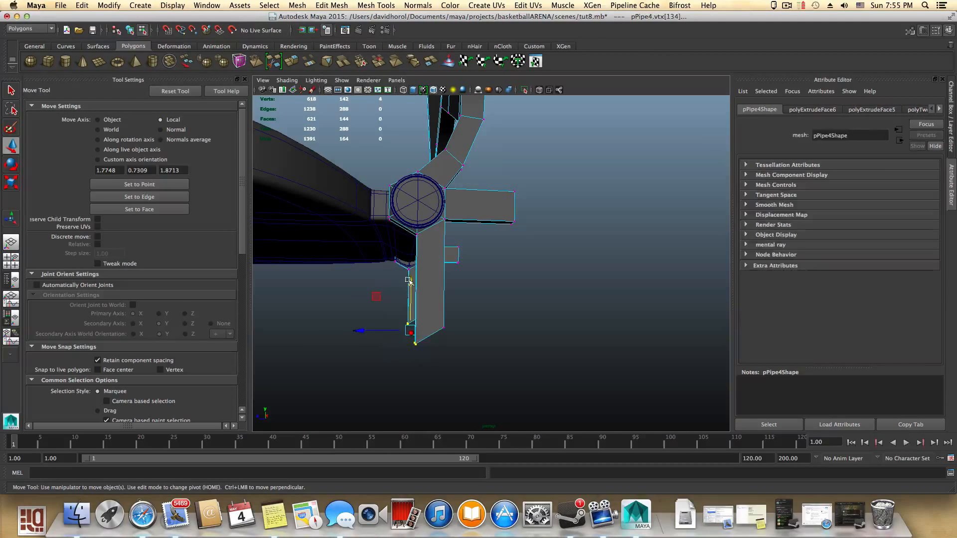
{"action": "left_click_drag", "start_coordinate": [408, 281], "coordinate": [361, 223]}
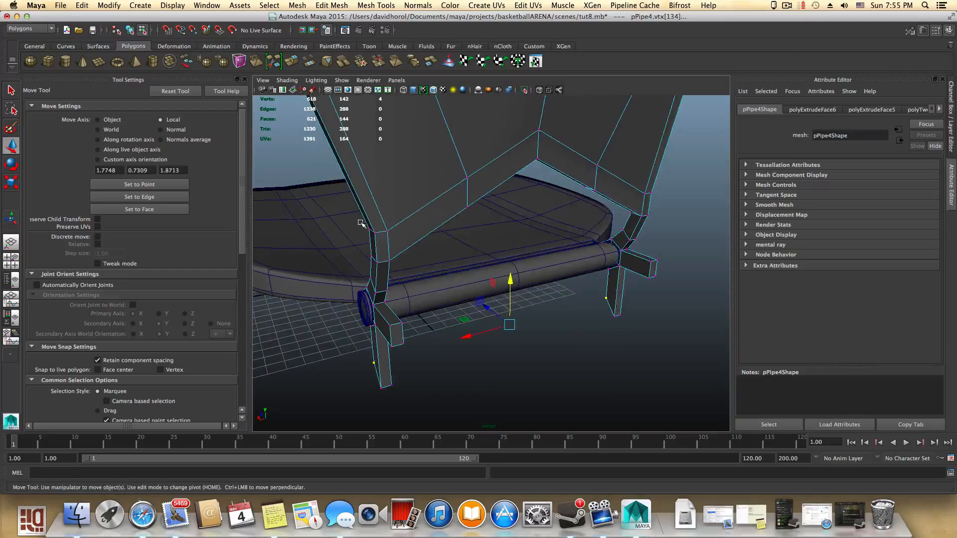
{"action": "left_click_drag", "start_coordinate": [388, 281], "coordinate": [388, 320], "text": "alt"}
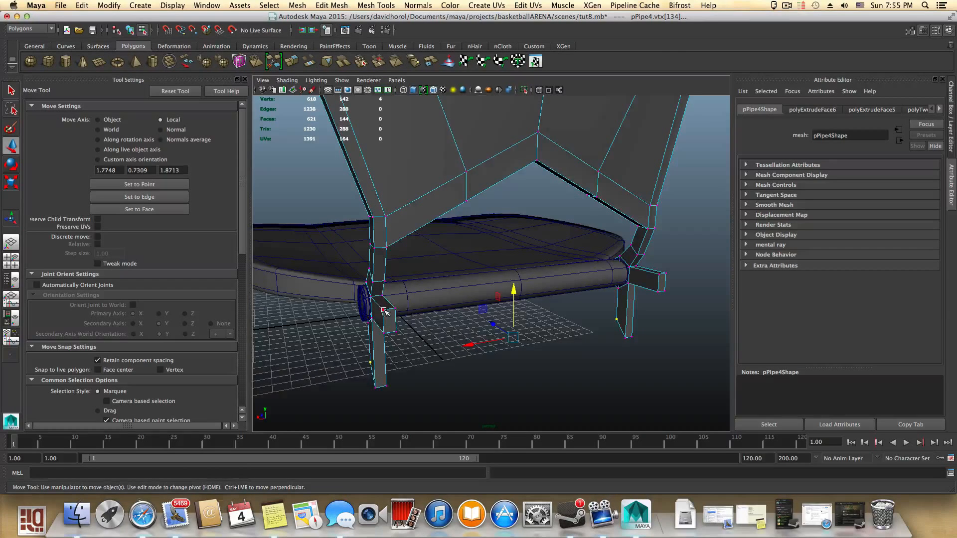
{"action": "left_click_drag", "start_coordinate": [386, 311], "coordinate": [457, 275], "text": "alt"}
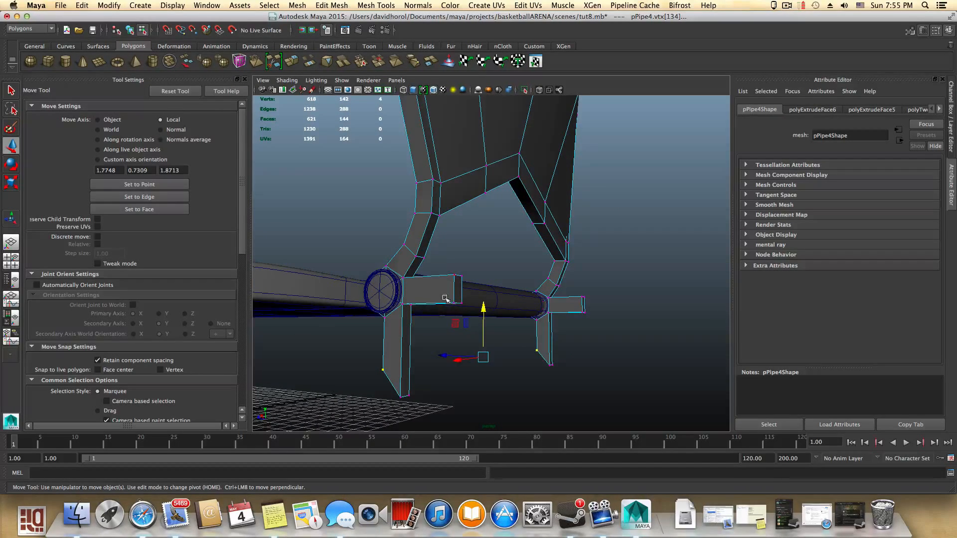
- Move the tip vertices of the horizontal and lower tabs on one ring to taper them into points
{"action": "left_click_drag", "start_coordinate": [488, 335], "coordinate": [532, 317], "text": "alt"}
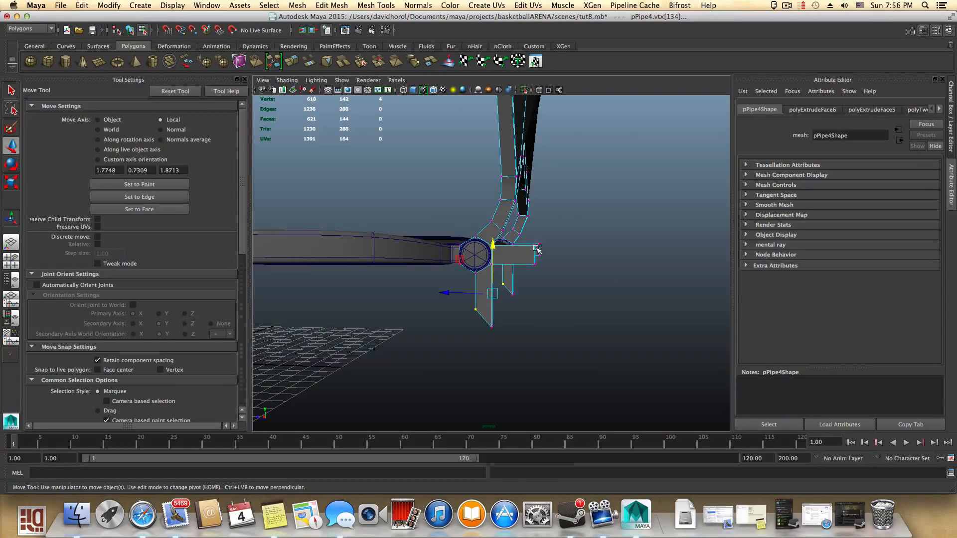
{"action": "right_click", "coordinate": [526, 247]}
{"action": "right_click_drag", "start_coordinate": [494, 244], "coordinate": [493, 245]}
{"action": "left_click_drag", "start_coordinate": [544, 260], "coordinate": [545, 243], "text": "alt"}
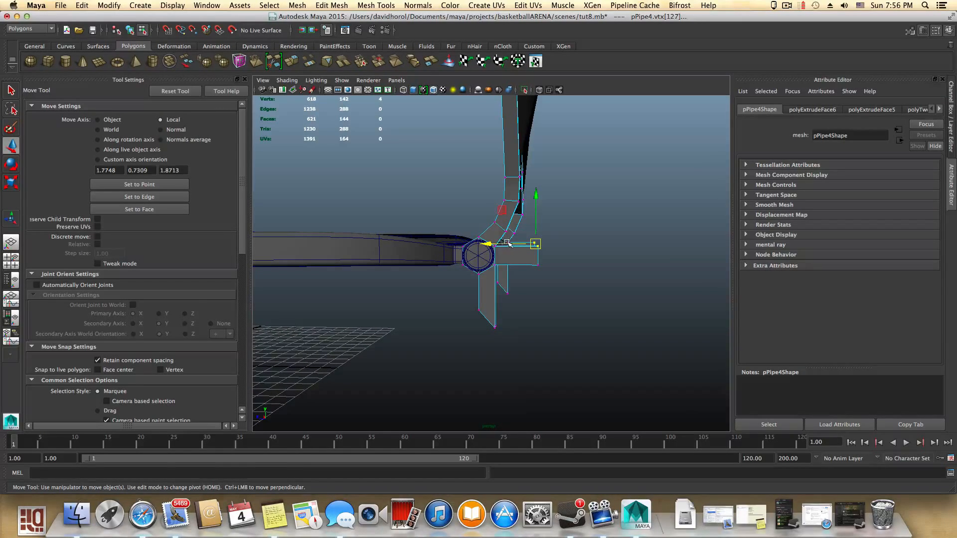
{"action": "left_click_drag", "start_coordinate": [507, 243], "coordinate": [498, 244]}
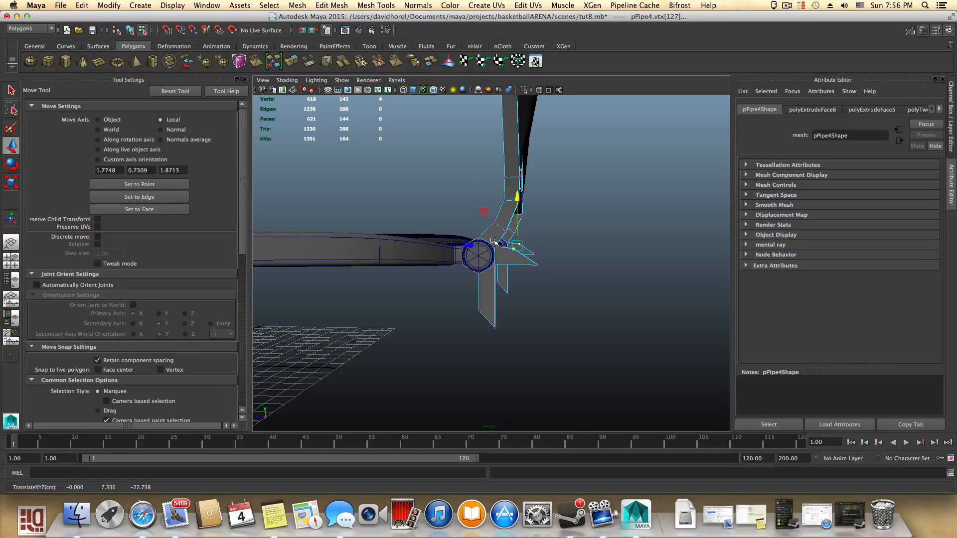
{"action": "left_click_drag", "start_coordinate": [523, 198], "coordinate": [523, 202]}
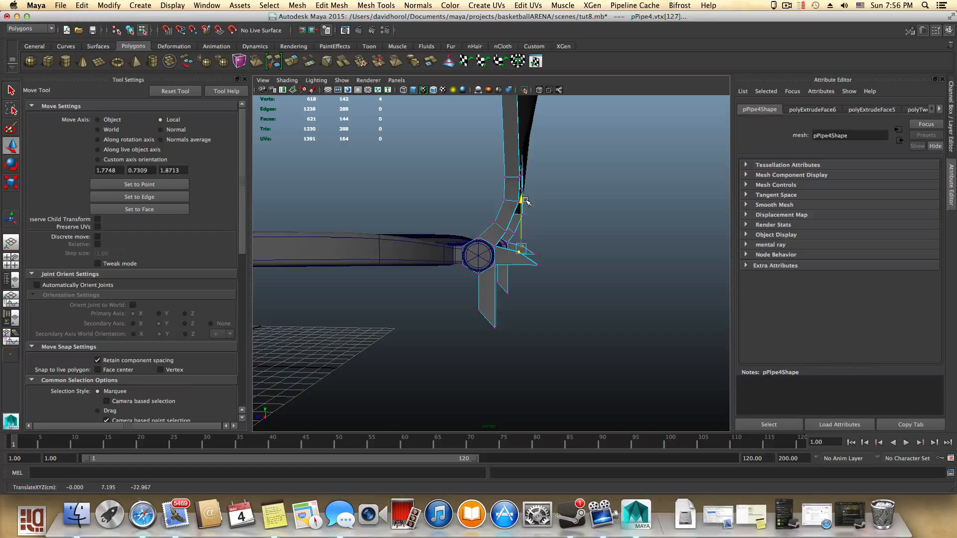
{"action": "left_click_drag", "start_coordinate": [516, 317], "coordinate": [476, 290], "text": "alt"}
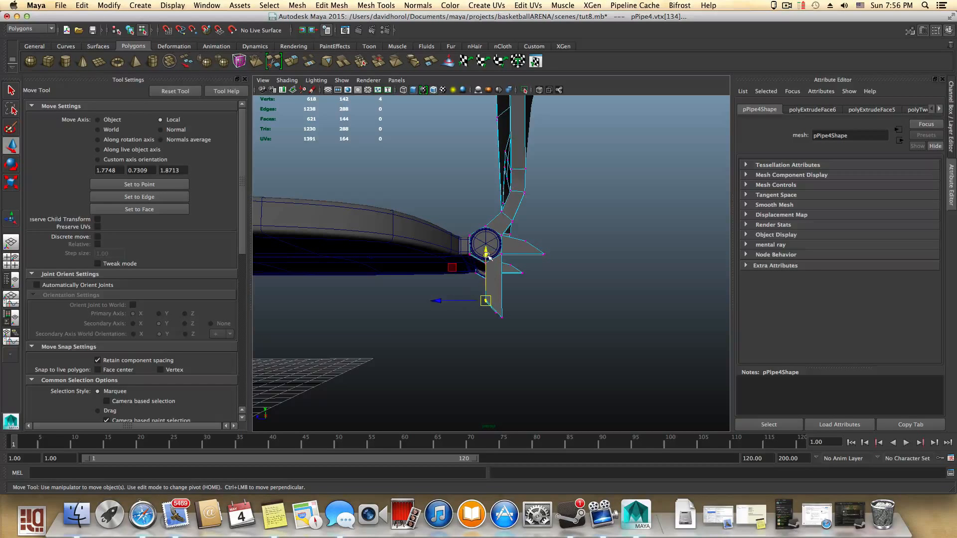
{"action": "left_click_drag", "start_coordinate": [488, 256], "coordinate": [488, 252]}
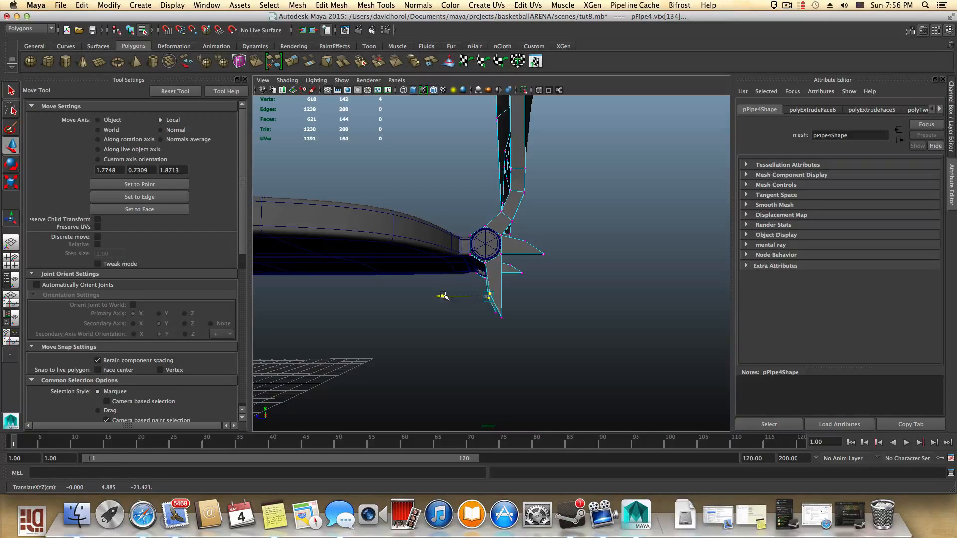
- Taper the tab on the opposite ring by moving its tip vertices
{"action": "left_click_drag", "start_coordinate": [531, 314], "coordinate": [643, 338], "text": "alt"}
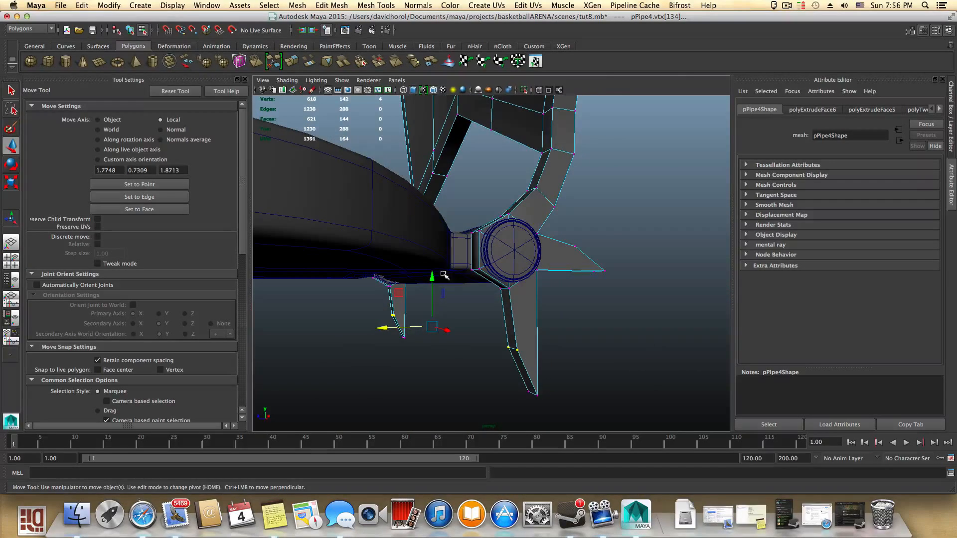
{"action": "left_click_drag", "start_coordinate": [433, 274], "coordinate": [434, 280]}
{"action": "left_click_drag", "start_coordinate": [477, 304], "coordinate": [664, 306], "text": "alt"}
{"action": "right_click_drag", "start_coordinate": [664, 306], "coordinate": [573, 284], "text": "alt"}
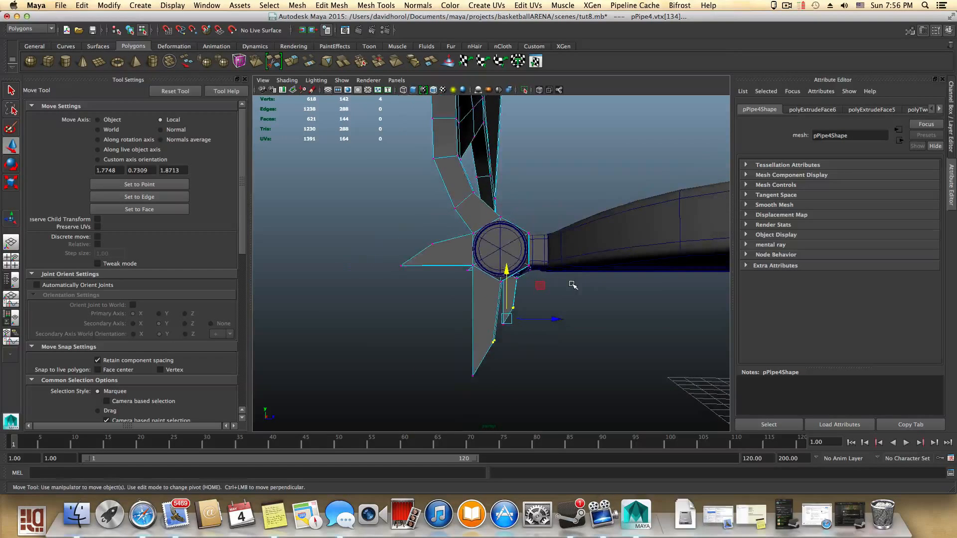
- Switch to object mode and orbit around the seat to inspect the tapered tabs on both rings
{"action": "key", "text": "F8"}
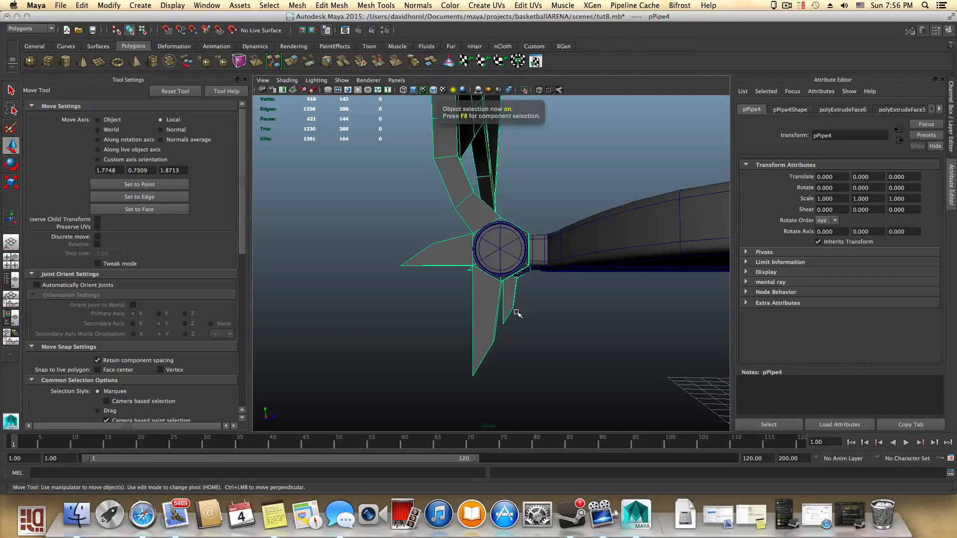
{"action": "left_click_drag", "start_coordinate": [517, 313], "coordinate": [601, 353], "text": "alt"}
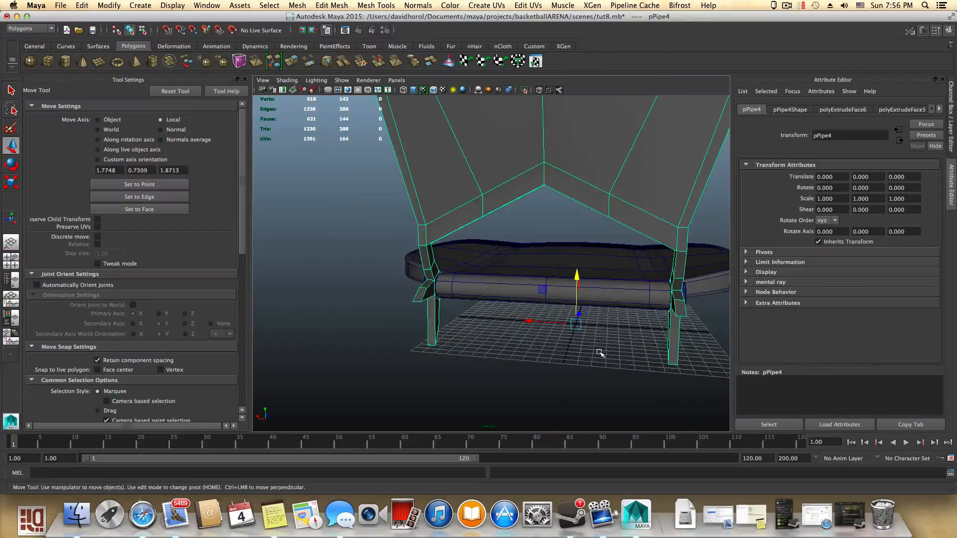
{"action": "middle_click_drag", "start_coordinate": [599, 353], "coordinate": [464, 358], "text": "alt"}
{"action": "left_click_drag", "start_coordinate": [464, 359], "coordinate": [485, 357], "text": "alt"}
{"action": "right_click_drag", "start_coordinate": [485, 357], "coordinate": [608, 374], "text": "alt"}
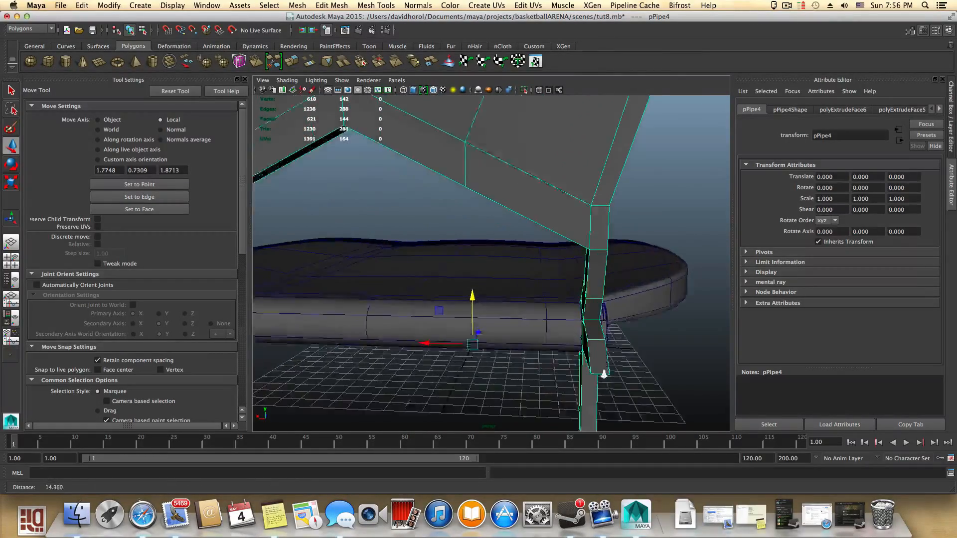
{"action": "left_click_drag", "start_coordinate": [608, 375], "coordinate": [575, 373], "text": "alt"}
{"action": "right_click_drag", "start_coordinate": [575, 373], "coordinate": [505, 352], "text": "alt"}
{"action": "left_click_drag", "start_coordinate": [506, 352], "coordinate": [526, 344], "text": "alt"}
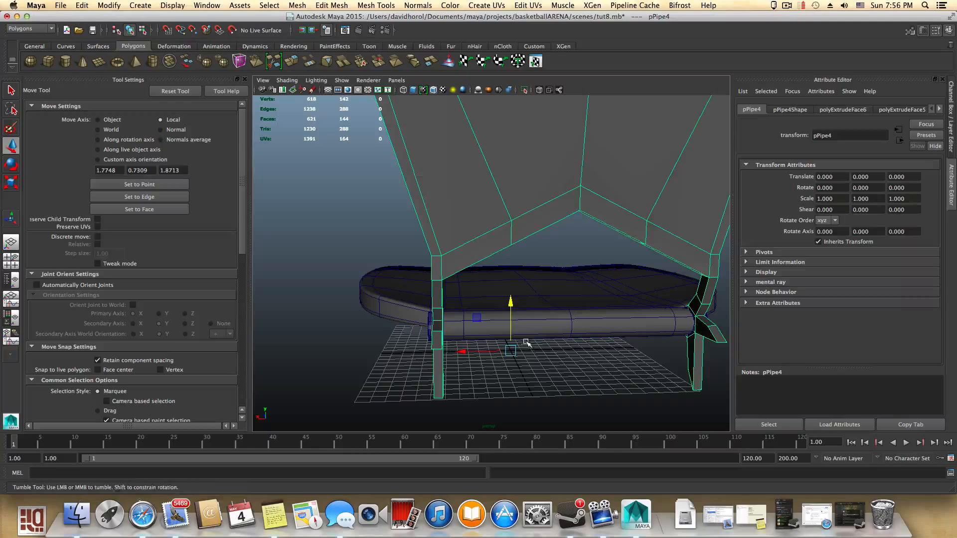
- Insert a horizontal edge loop on the support arm just above the seat cushion with the Insert Edge Loop tool
{"action": "right_click", "coordinate": [429, 286], "text": "shift"}
{"action": "right_click_drag", "start_coordinate": [429, 285], "coordinate": [397, 297], "text": "shift"}
{"action": "scroll", "coordinate": [566, 331], "scroll_direction": "up", "scroll_amount": 6}
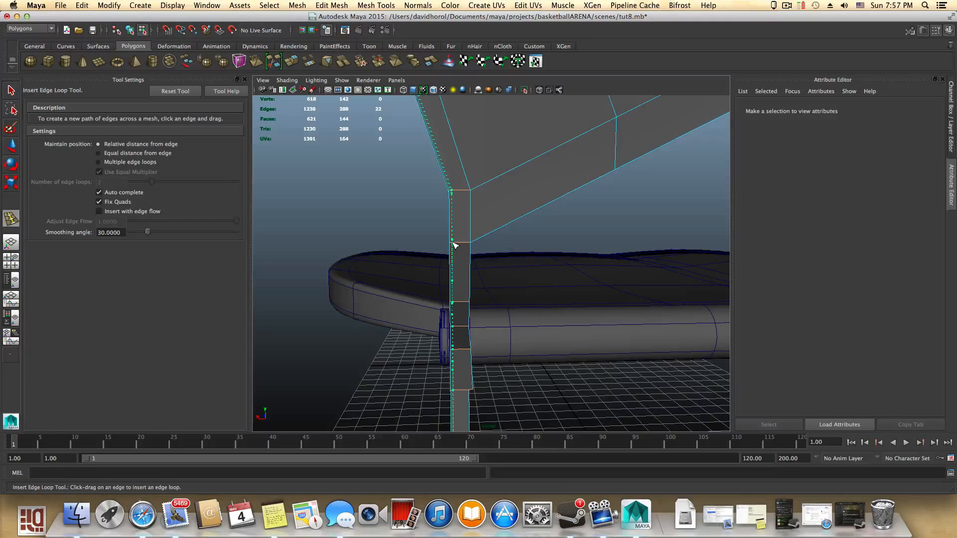
{"action": "left_click", "coordinate": [454, 245]}
{"action": "left_click_drag", "start_coordinate": [463, 246], "coordinate": [566, 327]}
{"action": "middle_click_drag", "start_coordinate": [566, 328], "coordinate": [301, 296], "text": "alt"}
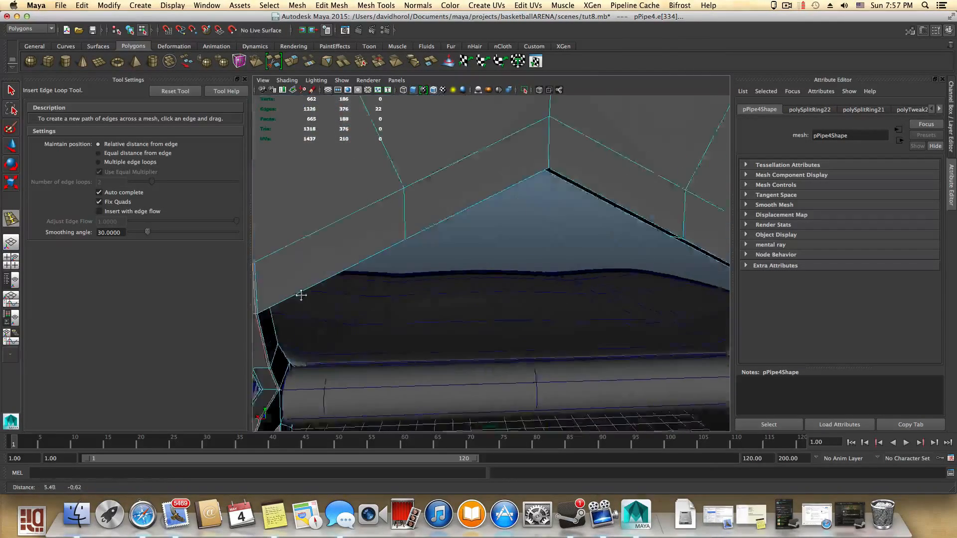
- Insert another horizontal edge loop on the support arm near the seat cushion
{"action": "left_click_drag", "start_coordinate": [301, 295], "coordinate": [307, 289], "text": "alt"}
{"action": "left_click_drag", "start_coordinate": [576, 309], "coordinate": [301, 261], "text": "alt"}
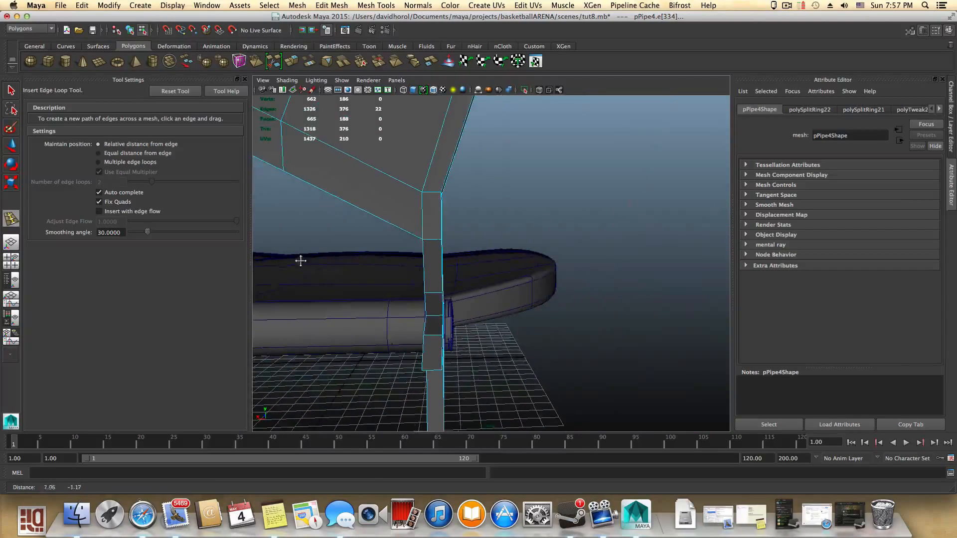
{"action": "left_click_drag", "start_coordinate": [431, 242], "coordinate": [465, 320]}
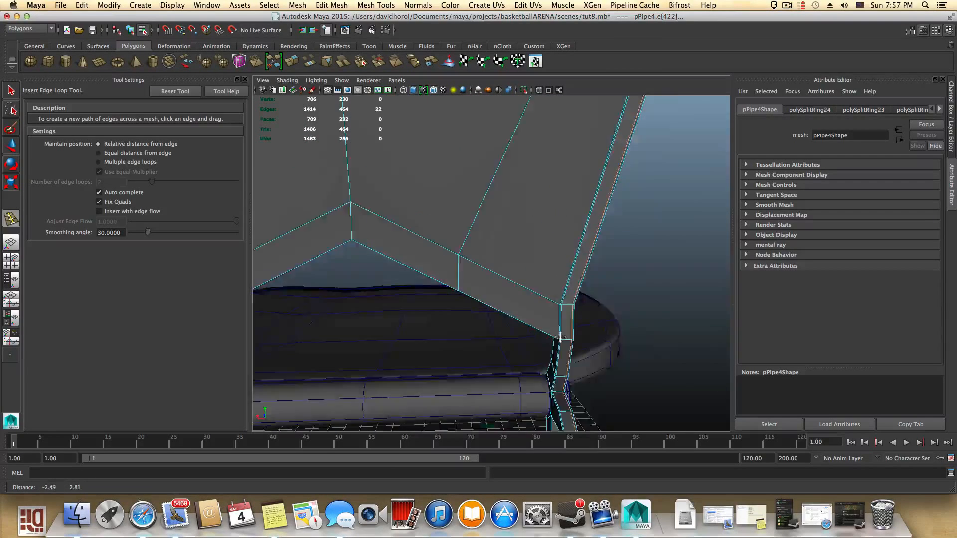
- Insert an edge loop along the lower edge of the backrest panel
{"action": "middle_click_drag", "start_coordinate": [465, 319], "coordinate": [617, 343], "text": "alt"}
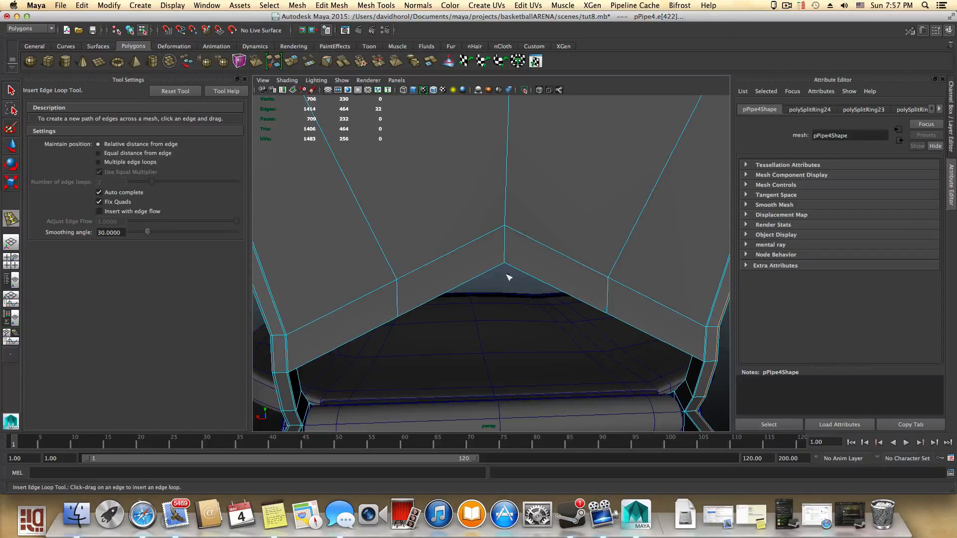
{"action": "left_click_drag", "start_coordinate": [718, 358], "coordinate": [719, 362]}
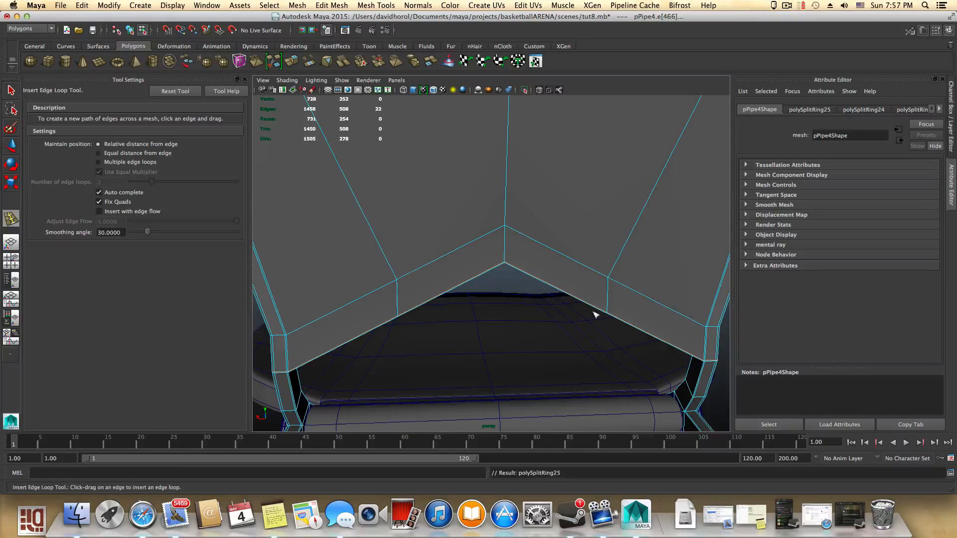
- Insert an edge loop just below the backrest panel's top edge
{"action": "middle_click_drag", "start_coordinate": [554, 300], "coordinate": [534, 407], "text": "alt"}
{"action": "right_click_drag", "start_coordinate": [585, 342], "coordinate": [532, 280], "text": "alt"}
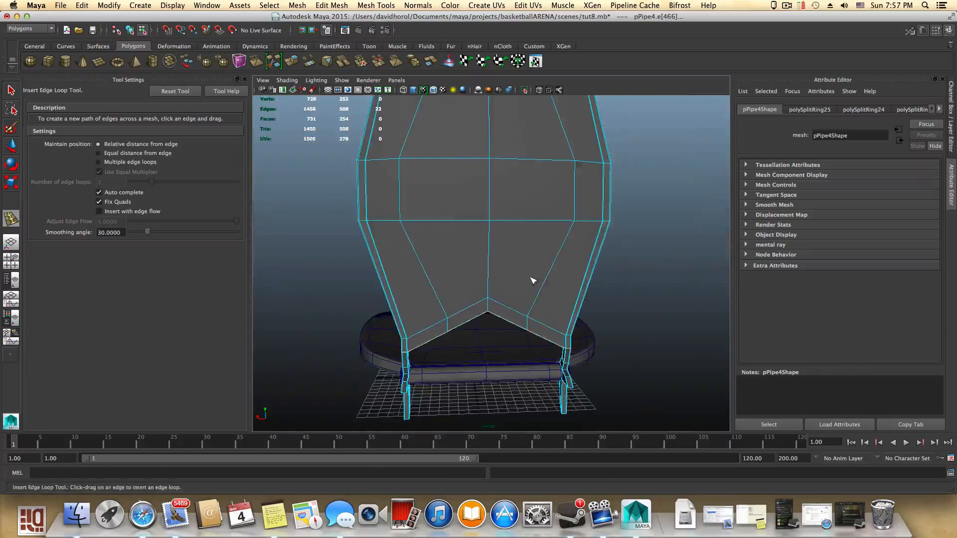
{"action": "middle_click_drag", "start_coordinate": [532, 279], "coordinate": [516, 366], "text": "alt"}
{"action": "right_click_drag", "start_coordinate": [483, 263], "coordinate": [624, 312], "text": "alt"}
{"action": "middle_click_drag", "start_coordinate": [623, 288], "coordinate": [617, 359], "text": "alt"}
{"action": "key", "text": "2"}
{"action": "scroll", "coordinate": [620, 359], "scroll_direction": "down", "scroll_amount": 3}
{"action": "key", "text": "1"}
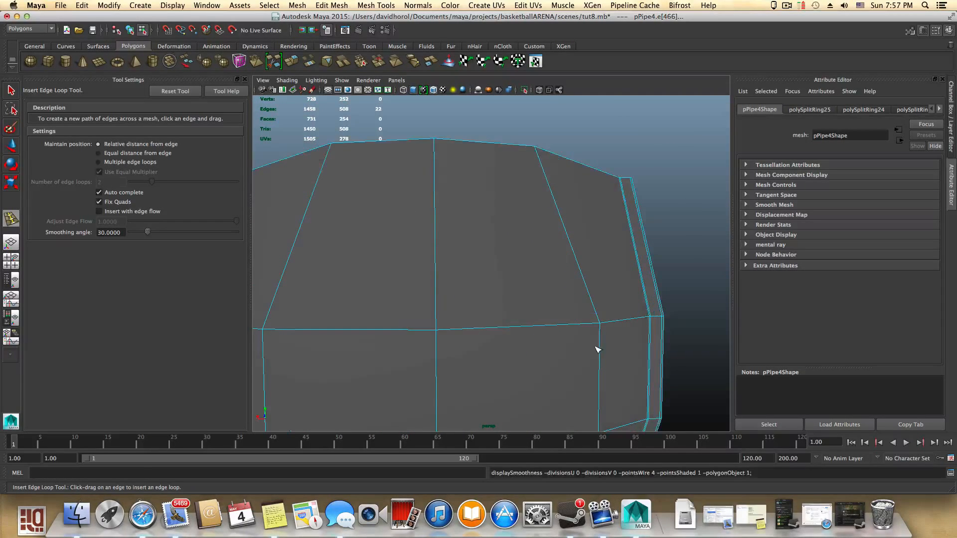
{"action": "left_click_drag", "start_coordinate": [634, 201], "coordinate": [636, 188]}
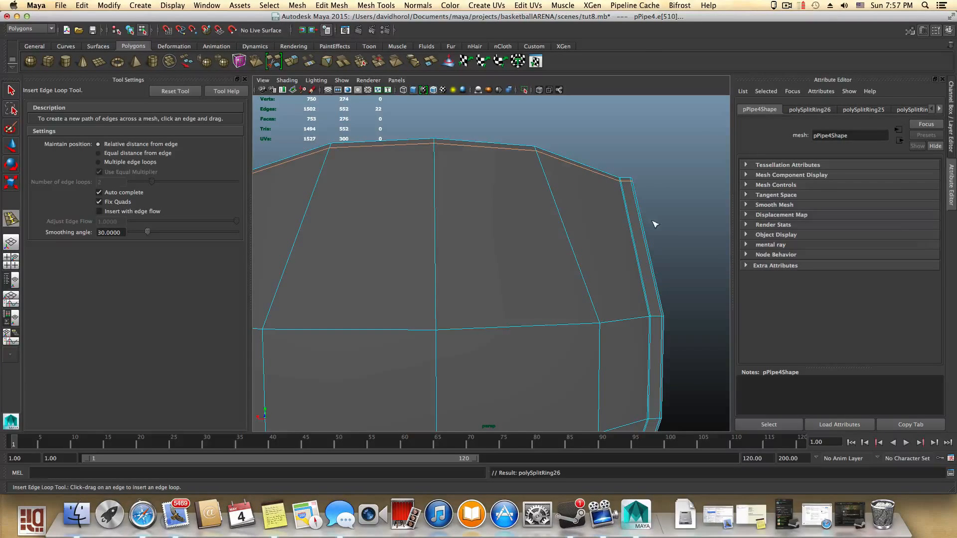
- Switch to object mode, select the seat and orbit to inspect the hinge ring and its tabs
{"action": "key", "text": "F8"}
{"action": "key", "text": "q"}
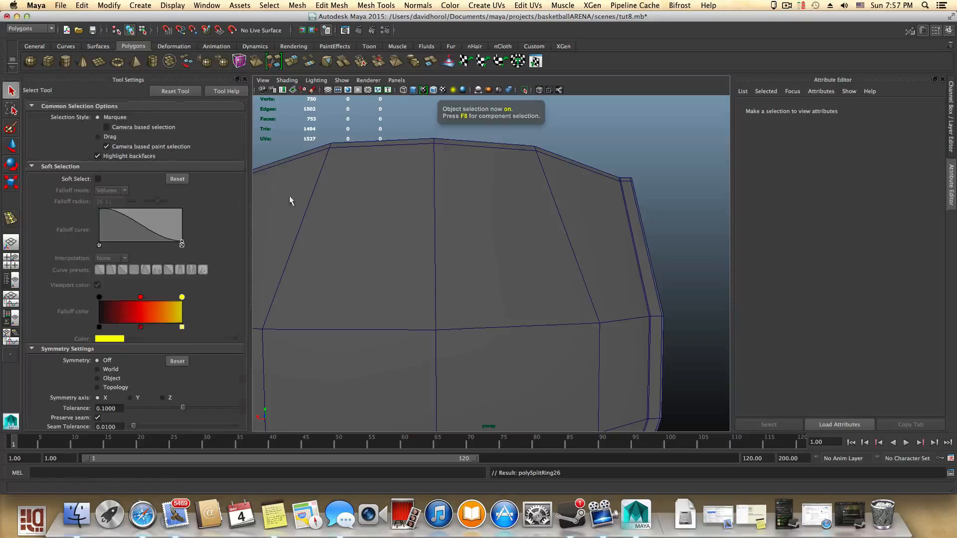
{"action": "left_click", "coordinate": [400, 244]}
{"action": "scroll", "coordinate": [400, 241], "scroll_direction": "down", "scroll_amount": 5}
{"action": "left_click_drag", "start_coordinate": [636, 297], "coordinate": [682, 363], "text": "alt"}
{"action": "middle_click_drag", "start_coordinate": [682, 364], "coordinate": [635, 207], "text": "alt"}
{"action": "left_click_drag", "start_coordinate": [607, 312], "coordinate": [573, 291], "text": "alt"}
{"action": "right_click_drag", "start_coordinate": [572, 310], "coordinate": [639, 356], "text": "alt"}
{"action": "middle_click_drag", "start_coordinate": [639, 356], "coordinate": [645, 289], "text": "alt"}
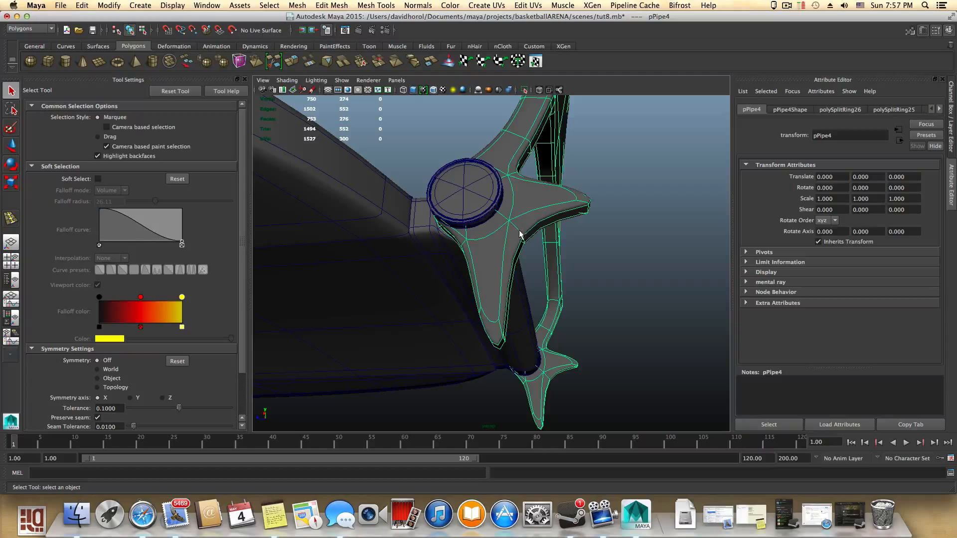
- Insert edge loops near the base of each tab on one hinge ring
{"action": "left_click_drag", "start_coordinate": [514, 236], "coordinate": [525, 279], "text": "alt"}
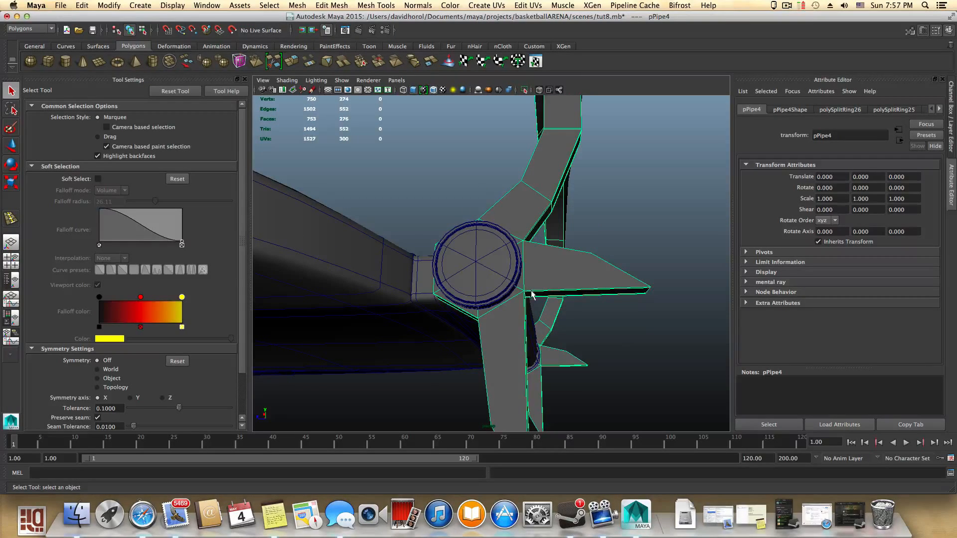
{"action": "right_click_drag", "start_coordinate": [536, 294], "coordinate": [478, 305], "text": "shift"}
{"action": "left_click_drag", "start_coordinate": [538, 297], "coordinate": [505, 317], "text": "alt"}
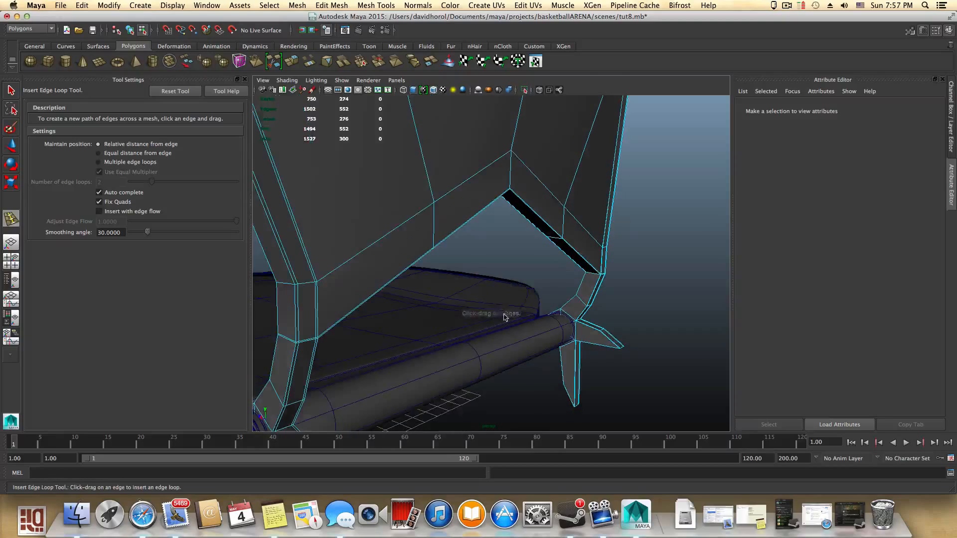
{"action": "middle_click_drag", "start_coordinate": [504, 340], "coordinate": [614, 255], "text": "alt"}
{"action": "mouse_move", "coordinate": [563, 323]}
{"action": "left_mouse_down", "text": "alt"}
{"action": "mouse_move", "coordinate": [570, 324]}
{"action": "mouse_move", "coordinate": [557, 325]}
{"action": "left_mouse_up", "text": "alt"}
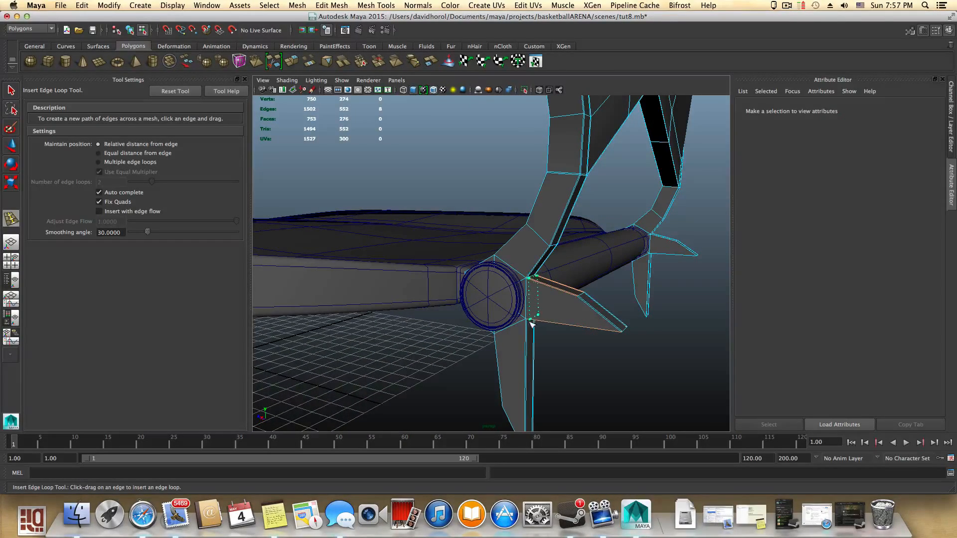
{"action": "left_click_drag", "start_coordinate": [530, 323], "coordinate": [528, 336]}
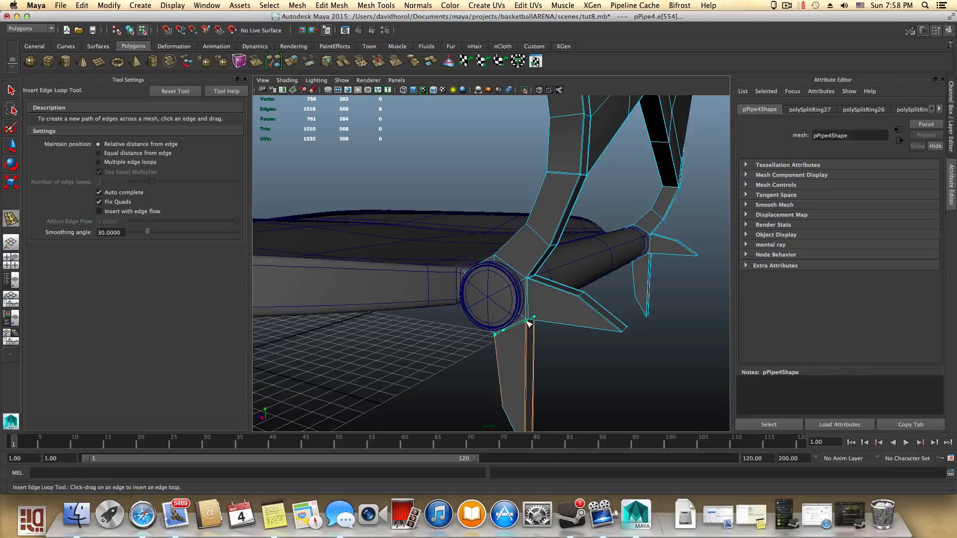
{"action": "left_click_drag", "start_coordinate": [545, 316], "coordinate": [617, 252], "text": "alt"}
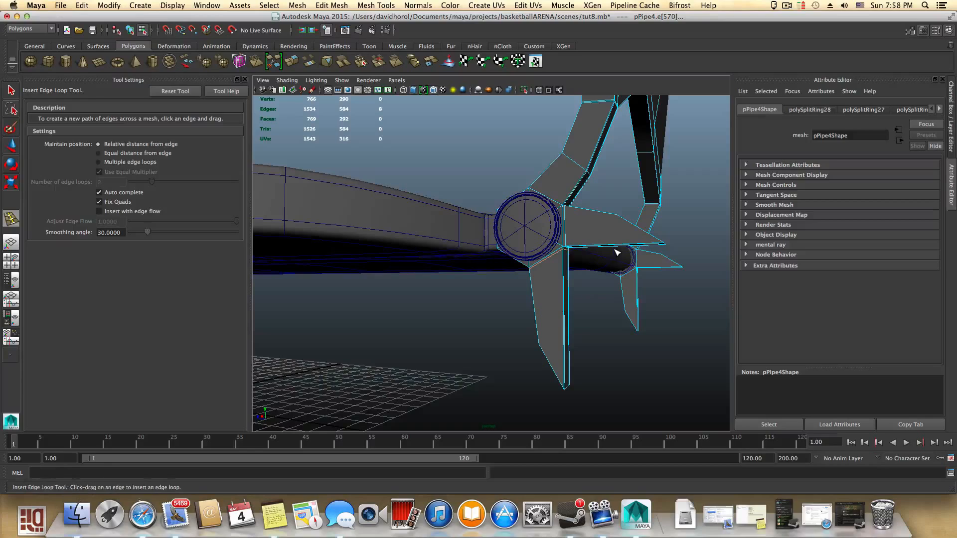
{"action": "left_click_drag", "start_coordinate": [571, 318], "coordinate": [374, 270], "text": "alt"}
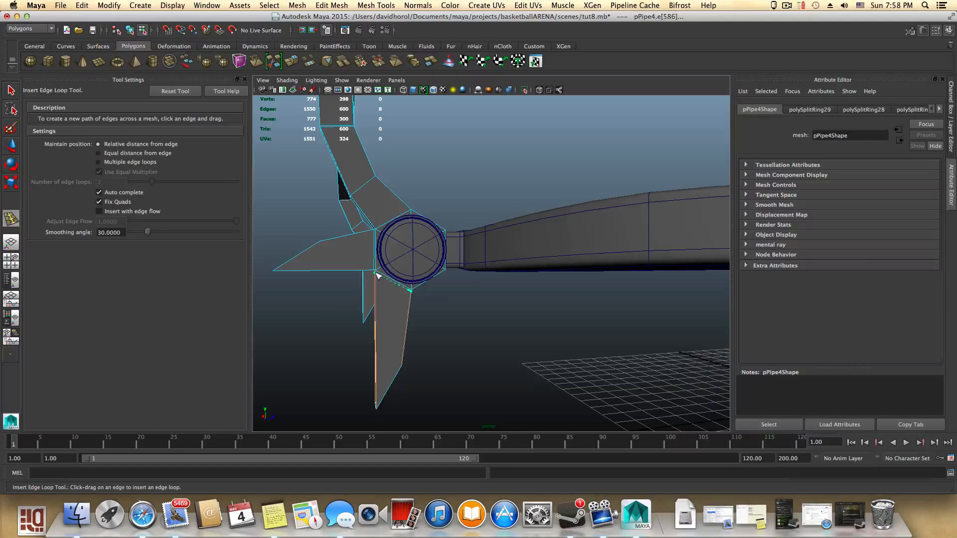
{"action": "left_click_drag", "start_coordinate": [377, 273], "coordinate": [391, 289]}
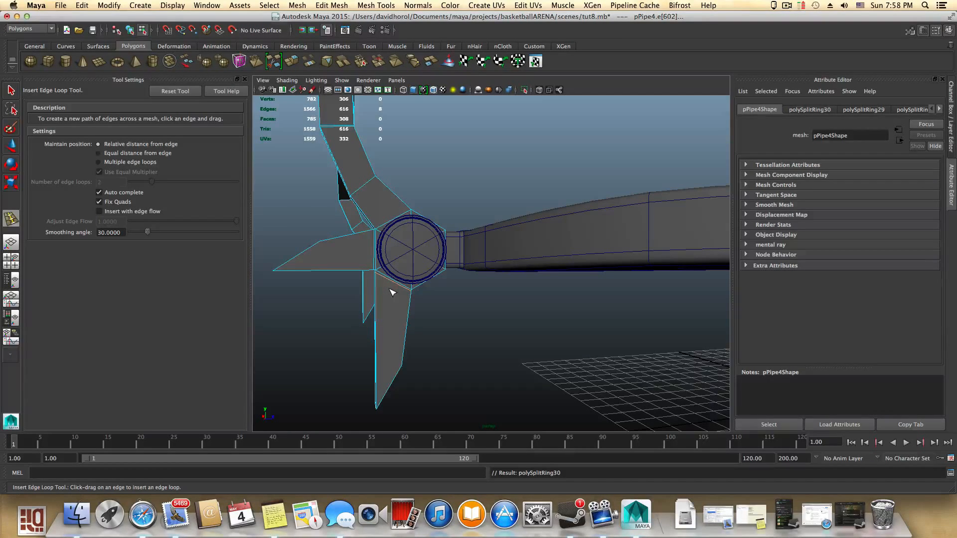
- Preview the seat smoothed in object mode and orbit over to the opposite hinge ring
{"action": "key", "text": "F8"}
{"action": "key", "text": "q"}
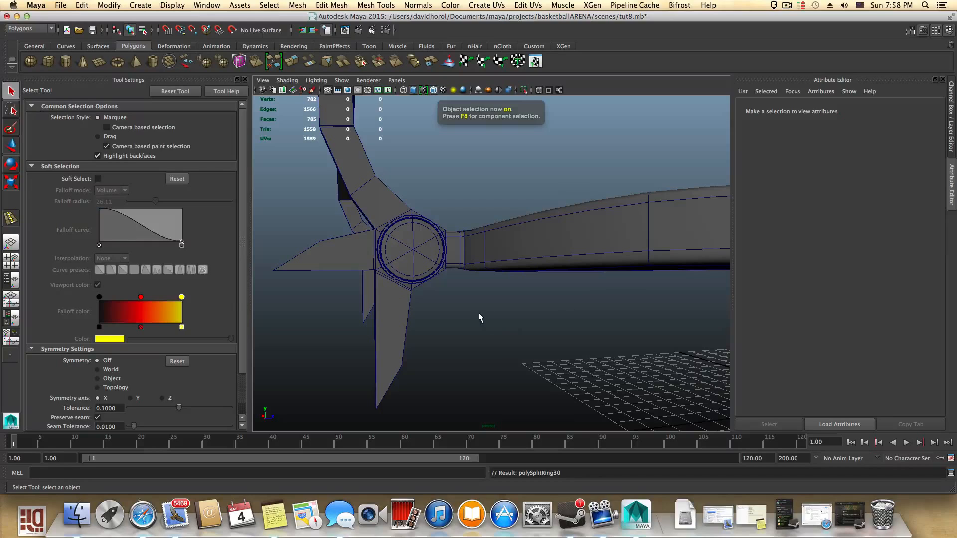
{"action": "left_click", "coordinate": [384, 316]}
{"action": "key", "text": "3"}
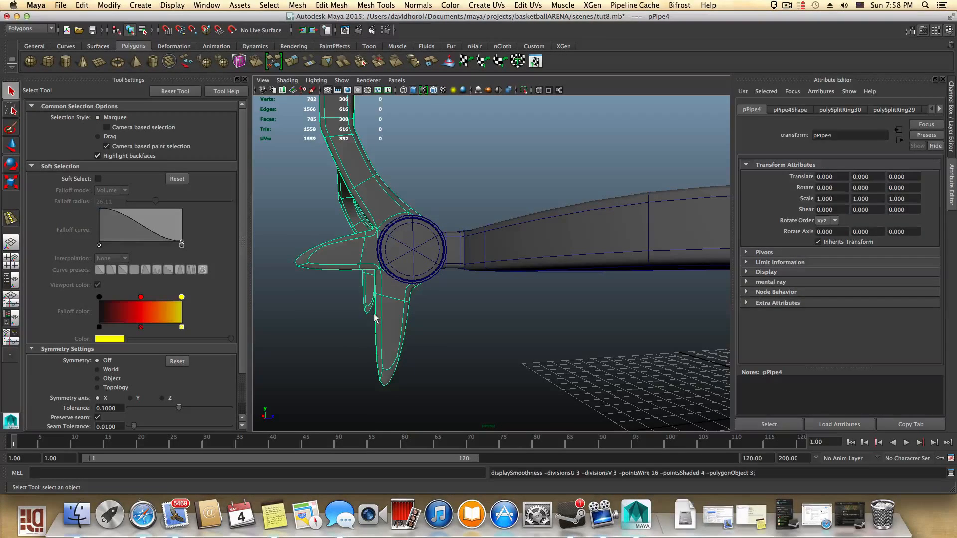
{"action": "left_click", "coordinate": [460, 350]}
{"action": "left_click_drag", "start_coordinate": [461, 350], "coordinate": [391, 370], "text": "alt"}
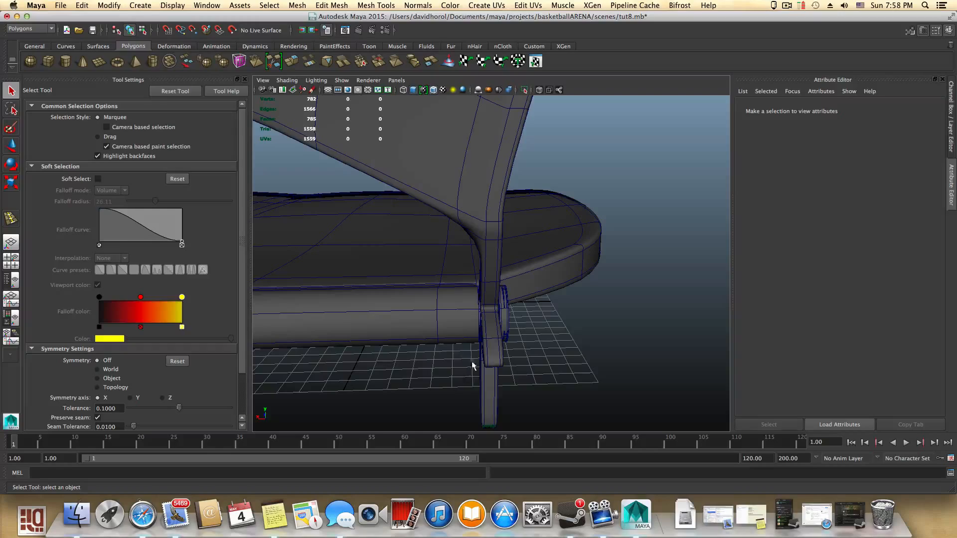
{"action": "left_click", "coordinate": [499, 347]}
{"action": "key", "text": "1"}
{"action": "mouse_move", "coordinate": [495, 364]}
{"action": "right_mouse_down", "text": "alt"}
{"action": "mouse_move", "coordinate": [537, 381]}
{"action": "mouse_move", "coordinate": [519, 336]}
{"action": "mouse_move", "coordinate": [478, 359]}
{"action": "right_mouse_up", "text": "alt"}
{"action": "left_click_drag", "start_coordinate": [478, 358], "coordinate": [522, 333], "text": "alt"}
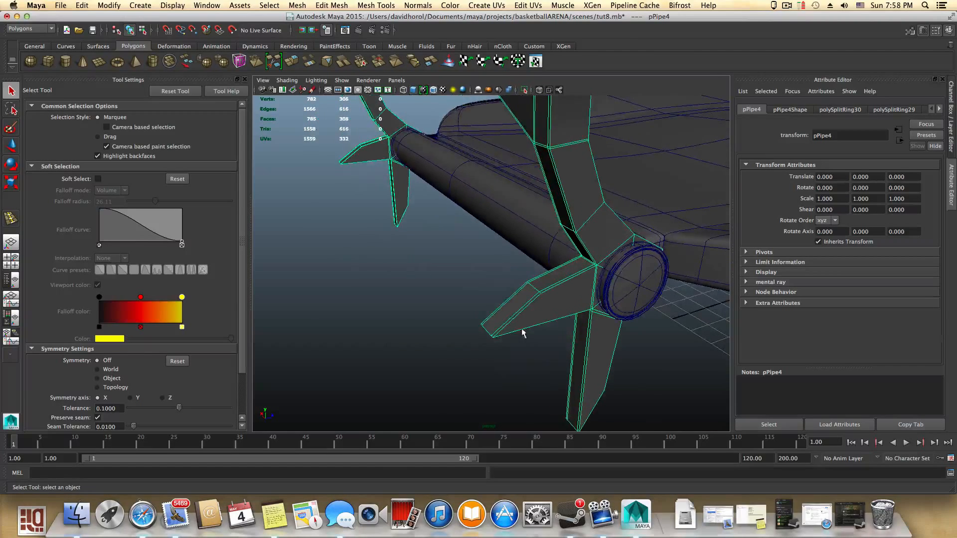
- Insert edge loops near the base of the horizontal tab on the opposite hinge ring
{"action": "right_click_drag", "start_coordinate": [541, 299], "coordinate": [491, 308], "text": "shift"}
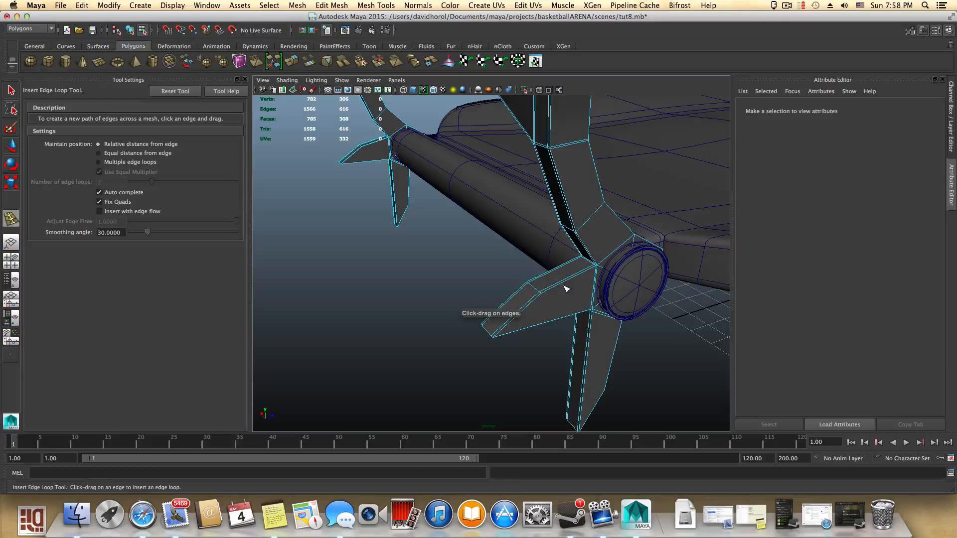
{"action": "left_click", "coordinate": [566, 288]}
{"action": "left_click_drag", "start_coordinate": [556, 290], "coordinate": [544, 298]}
{"action": "middle_click_drag", "start_coordinate": [457, 298], "coordinate": [573, 387], "text": "alt"}
{"action": "right_click_drag", "start_coordinate": [391, 270], "coordinate": [568, 346], "text": "alt"}
{"action": "right_click_drag", "start_coordinate": [423, 280], "coordinate": [496, 312], "text": "alt"}
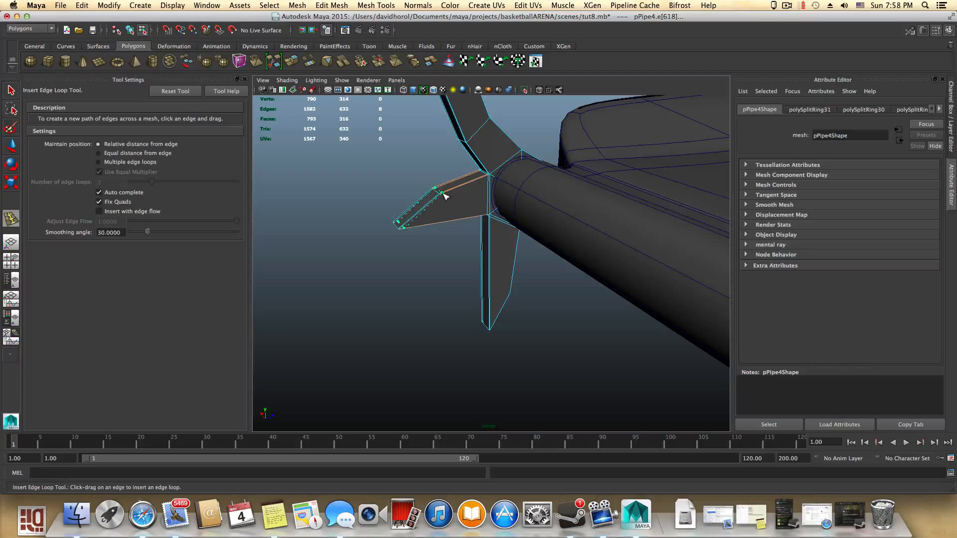
{"action": "left_click_drag", "start_coordinate": [444, 196], "coordinate": [444, 197]}
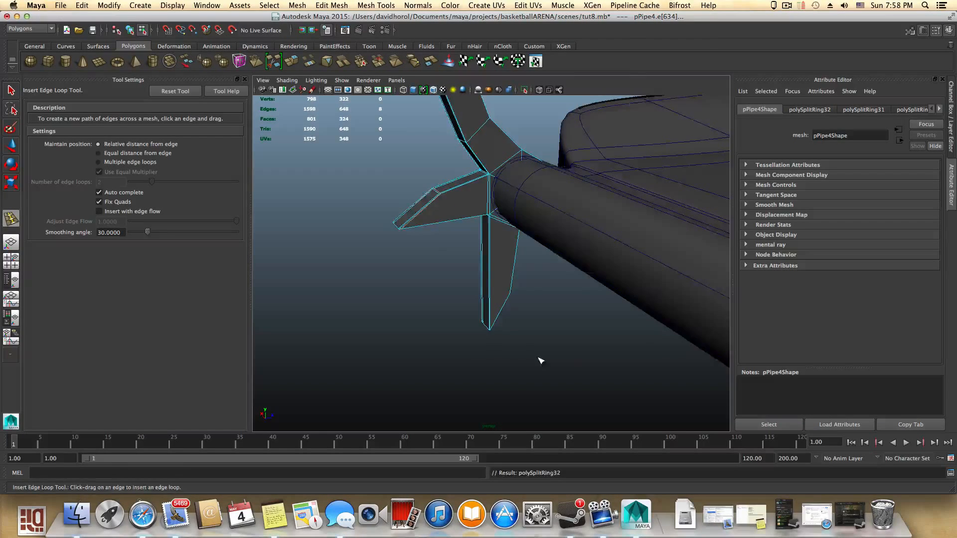
- Insert edge loops near the base of the remaining tabs on the opposite hinge ring
{"action": "left_click_drag", "start_coordinate": [539, 360], "coordinate": [526, 342], "text": "alt"}
{"action": "middle_click_drag", "start_coordinate": [470, 265], "coordinate": [451, 237], "text": "alt"}
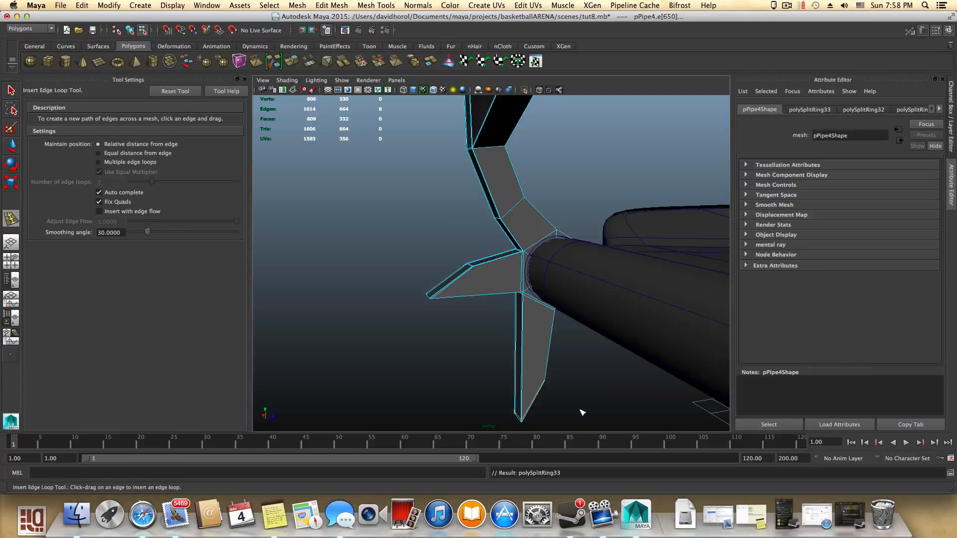
{"action": "right_click_drag", "start_coordinate": [459, 371], "coordinate": [347, 360], "text": "alt"}
{"action": "middle_click_drag", "start_coordinate": [468, 394], "coordinate": [433, 341], "text": "alt"}
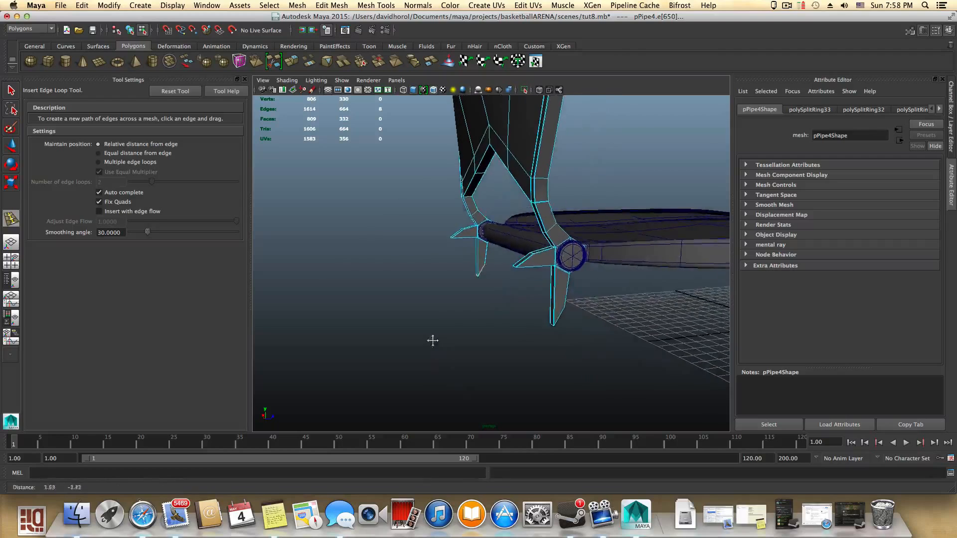
{"action": "right_click_drag", "start_coordinate": [432, 341], "coordinate": [624, 384], "text": "alt"}
{"action": "middle_click_drag", "start_coordinate": [624, 385], "coordinate": [489, 324], "text": "alt"}
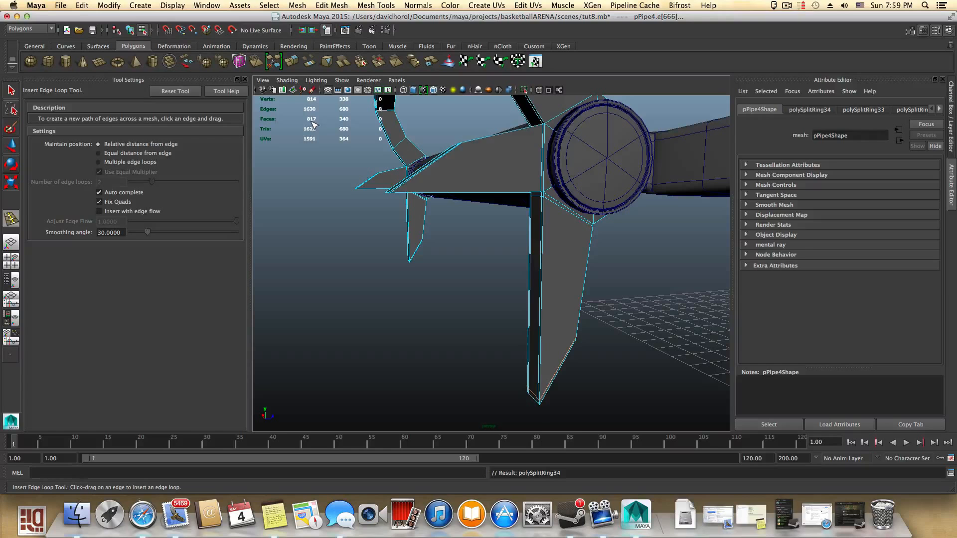
- Return to object mode, frame the whole seat and zoom in on the hinge area
{"action": "key", "text": "F8"}
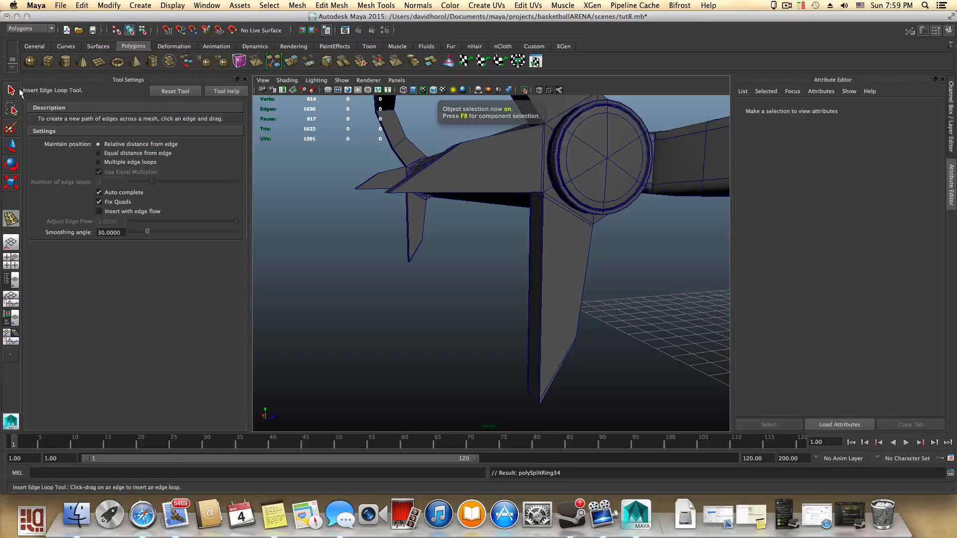
{"action": "left_click", "coordinate": [10, 90]}
{"action": "key", "text": "a"}
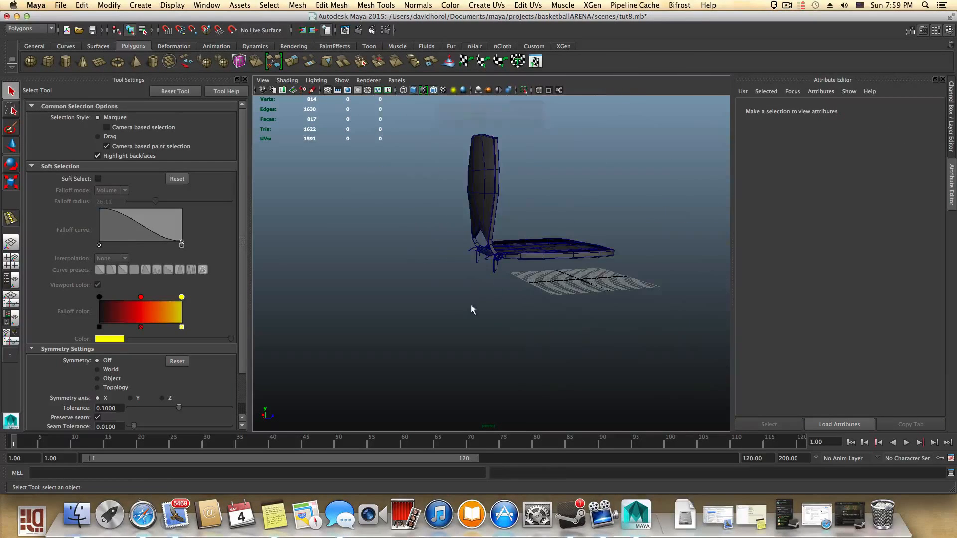
{"action": "left_click", "coordinate": [473, 200]}
{"action": "scroll", "coordinate": [566, 328], "scroll_direction": "up", "scroll_amount": 5}
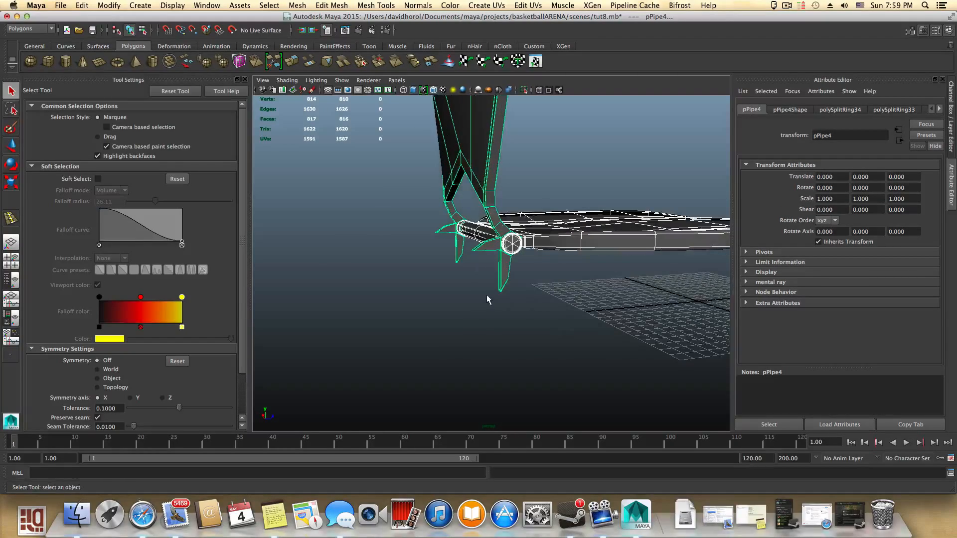
{"action": "left_click_drag", "start_coordinate": [487, 288], "coordinate": [484, 315], "text": "alt"}
{"action": "middle_click_drag", "start_coordinate": [485, 315], "coordinate": [660, 315], "text": "alt"}
{"action": "scroll", "coordinate": [608, 327], "scroll_direction": "up", "scroll_amount": 8}
{"action": "scroll", "coordinate": [533, 352], "scroll_direction": "up", "scroll_amount": 4}
- Select the outer faces of the angled tabs on both hinge rings and extrude them
{"action": "middle_click_drag", "start_coordinate": [498, 344], "coordinate": [546, 326], "text": "alt"}
{"action": "right_click_drag", "start_coordinate": [475, 290], "coordinate": [475, 315]}
{"action": "left_click", "coordinate": [474, 344]}
{"action": "left_click", "coordinate": [465, 287], "text": "shift"}
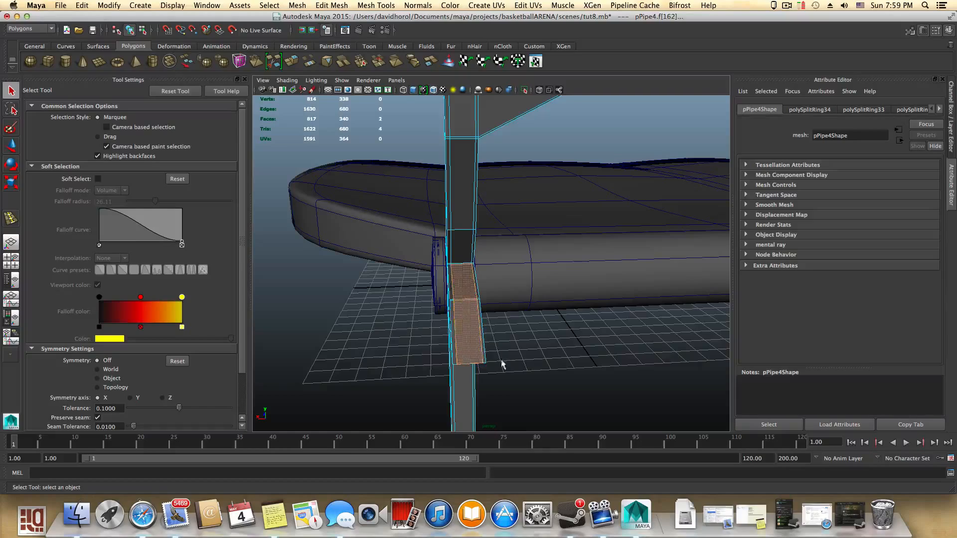
{"action": "left_click_drag", "start_coordinate": [503, 365], "coordinate": [556, 362], "text": "alt"}
{"action": "middle_click_drag", "start_coordinate": [566, 353], "coordinate": [423, 380], "text": "alt"}
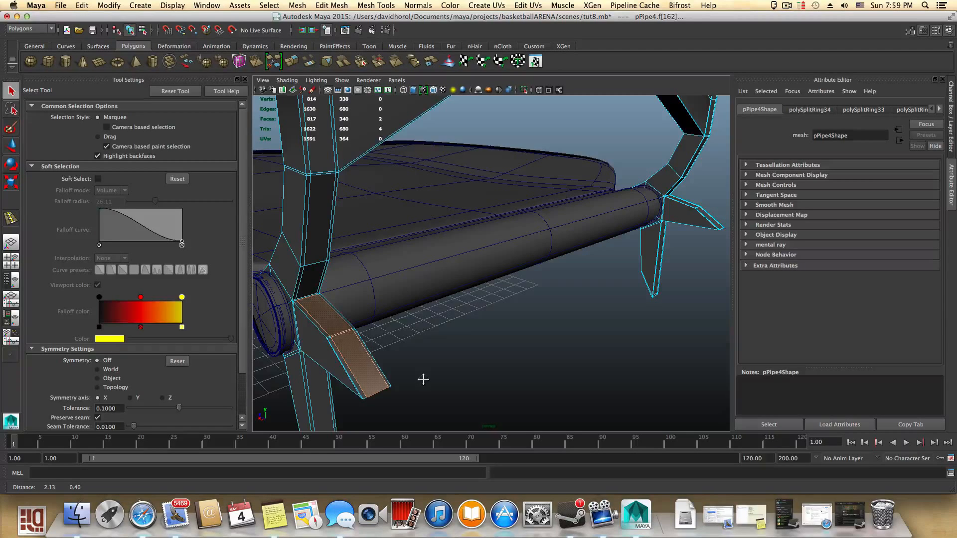
{"action": "middle_click_drag", "start_coordinate": [543, 329], "coordinate": [400, 377], "text": "alt"}
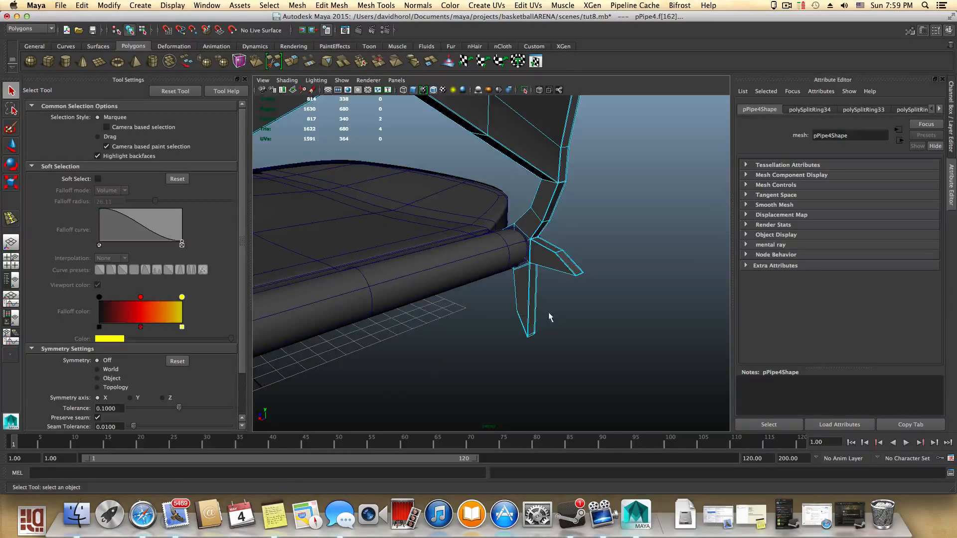
{"action": "middle_click_drag", "start_coordinate": [550, 317], "coordinate": [365, 382], "text": "alt"}
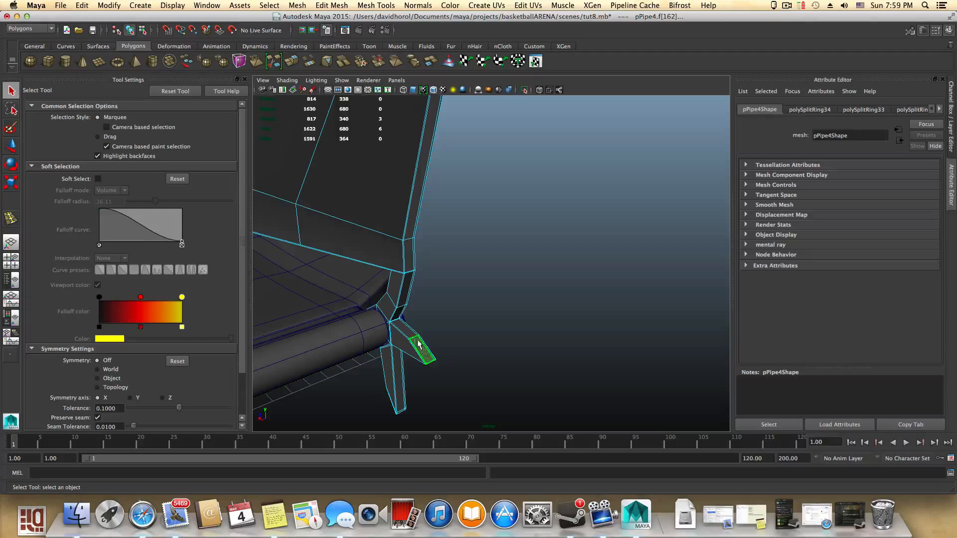
{"action": "left_click_drag", "start_coordinate": [645, 277], "coordinate": [356, 306], "text": "alt"}
{"action": "left_click_drag", "start_coordinate": [526, 321], "coordinate": [544, 325], "text": "alt"}
{"action": "right_click_drag", "start_coordinate": [545, 324], "coordinate": [576, 344], "text": "alt"}
{"action": "left_click_drag", "start_coordinate": [576, 344], "coordinate": [593, 369], "text": "alt"}
{"action": "middle_click_drag", "start_coordinate": [594, 370], "coordinate": [567, 383], "text": "alt"}
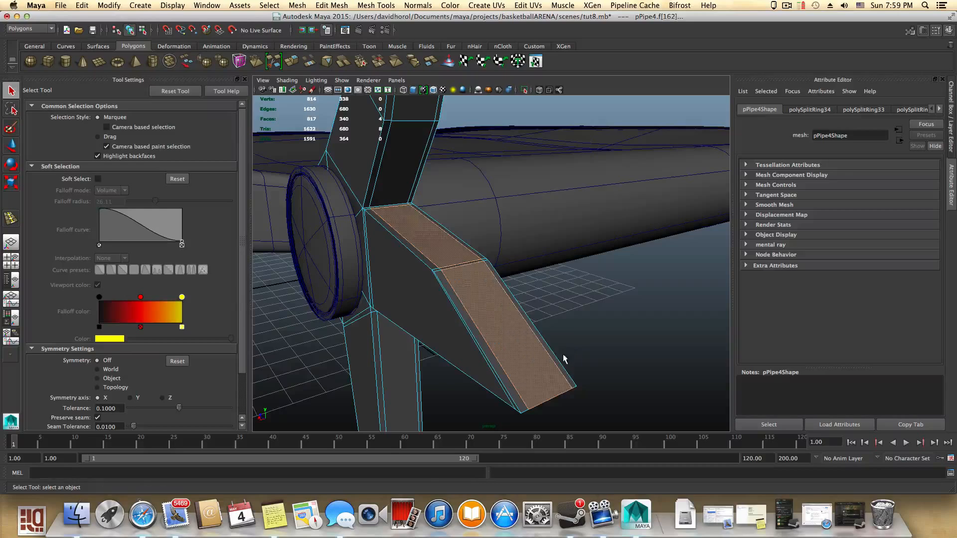
{"action": "left_click", "coordinate": [461, 293], "text": "shift"}
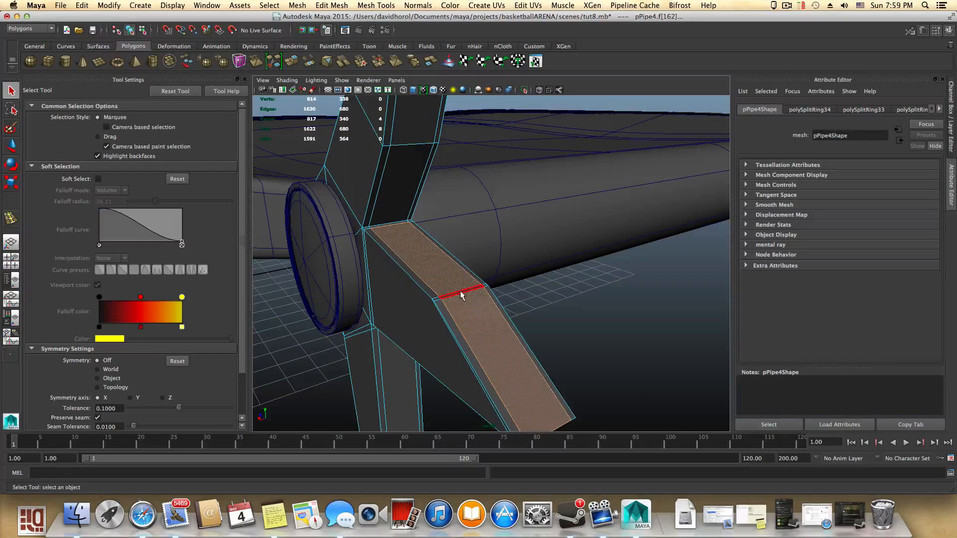
{"action": "middle_click_drag", "start_coordinate": [557, 296], "coordinate": [401, 381], "text": "alt"}
{"action": "middle_click_drag", "start_coordinate": [679, 280], "coordinate": [617, 347], "text": "alt"}
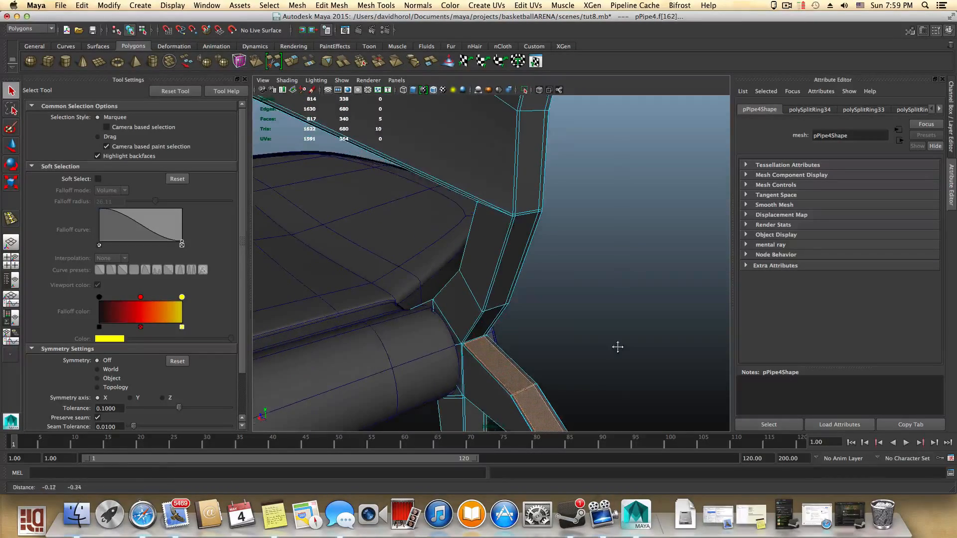
{"action": "right_click_drag", "start_coordinate": [522, 396], "coordinate": [618, 408], "text": "alt"}
{"action": "middle_click_drag", "start_coordinate": [619, 403], "coordinate": [605, 187], "text": "alt"}
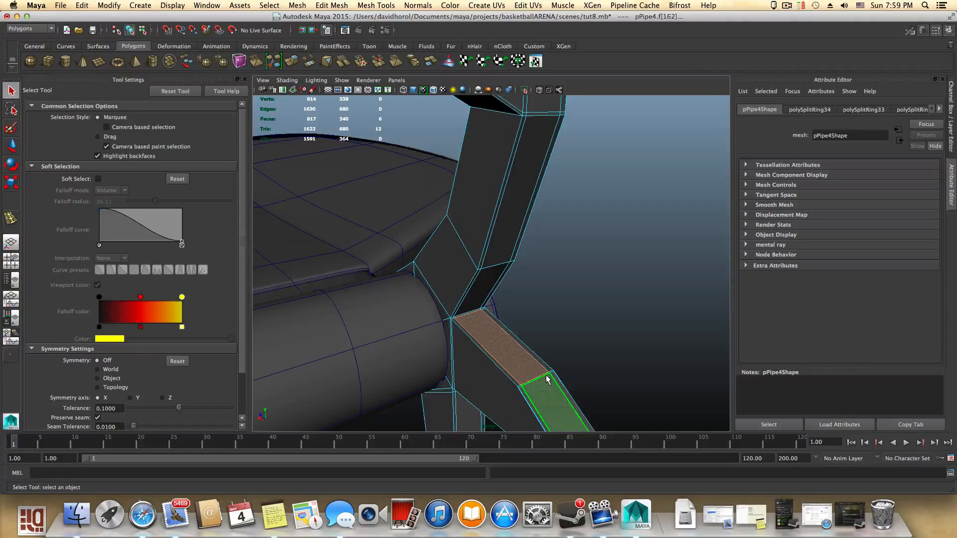
{"action": "scroll", "coordinate": [619, 395], "scroll_direction": "down", "scroll_amount": 10}
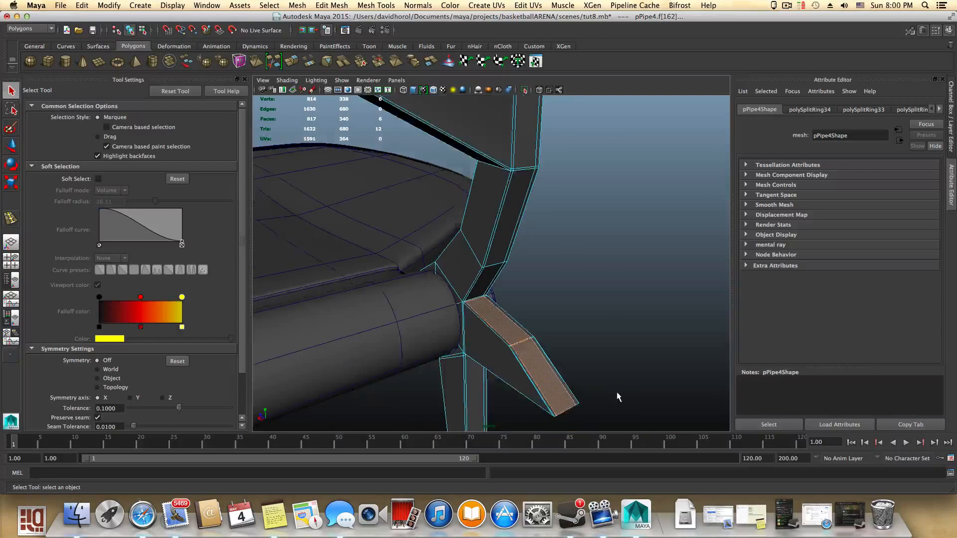
{"action": "left_click_drag", "start_coordinate": [508, 382], "coordinate": [656, 324], "text": "alt"}
{"action": "left_click", "coordinate": [294, 62]}
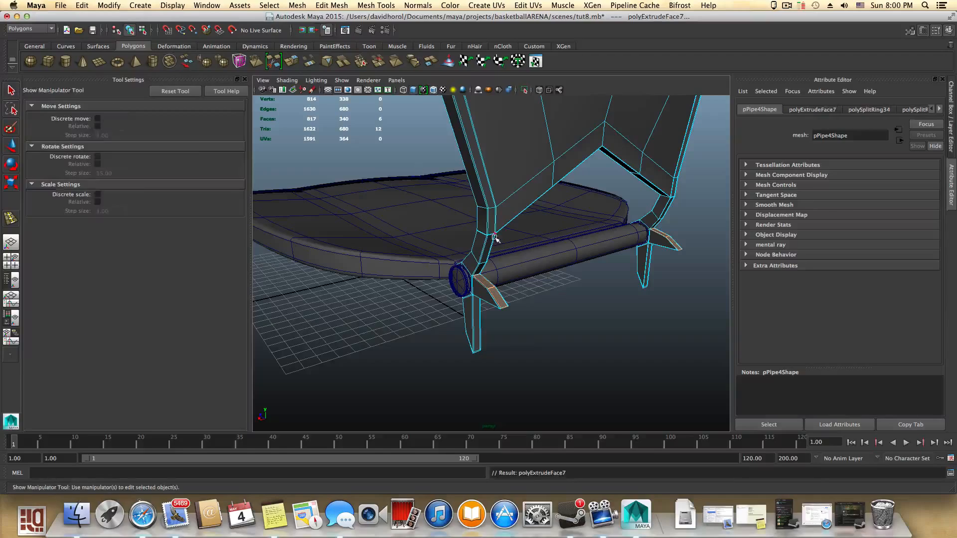
{"action": "scroll", "coordinate": [596, 333], "scroll_direction": "up", "scroll_amount": 5}
{"action": "left_click_drag", "start_coordinate": [597, 333], "coordinate": [610, 309], "text": "alt"}
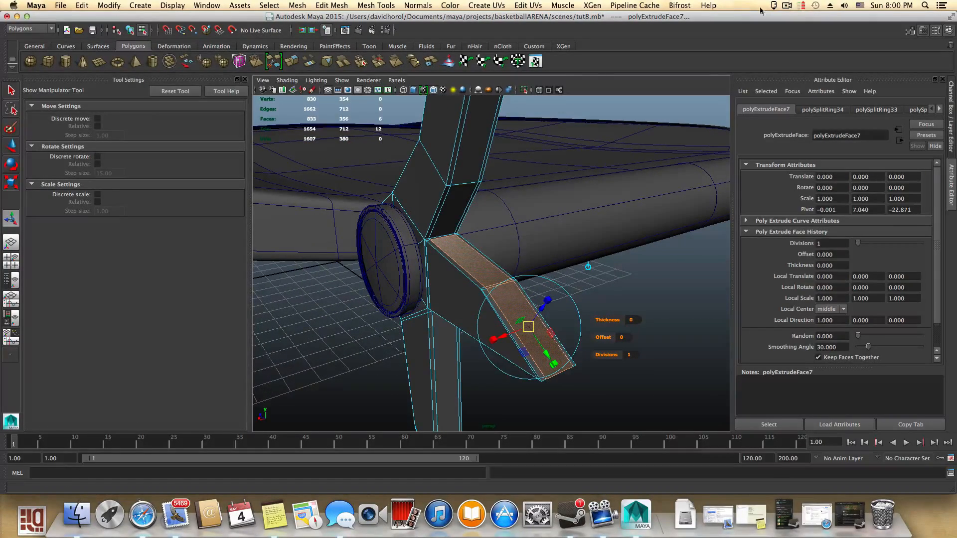
{"action": "left_click", "coordinate": [786, 6]}
{"action": "left_click", "coordinate": [792, 35]}
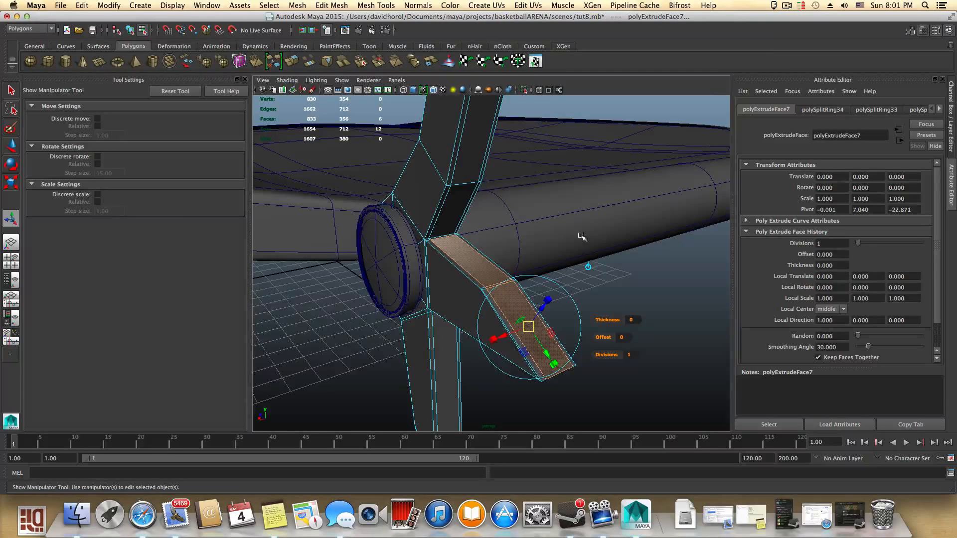
- Extrude the selected tab faces a second time and push the new faces along their local direction
{"action": "left_click_drag", "start_coordinate": [582, 237], "coordinate": [470, 228], "text": "alt"}
{"action": "right_click_drag", "start_coordinate": [470, 229], "coordinate": [513, 234], "text": "alt"}
{"action": "left_click_drag", "start_coordinate": [529, 234], "coordinate": [567, 232], "text": "alt"}
{"action": "right_click_drag", "start_coordinate": [567, 231], "coordinate": [563, 232], "text": "alt"}
{"action": "left_click", "coordinate": [291, 62]}
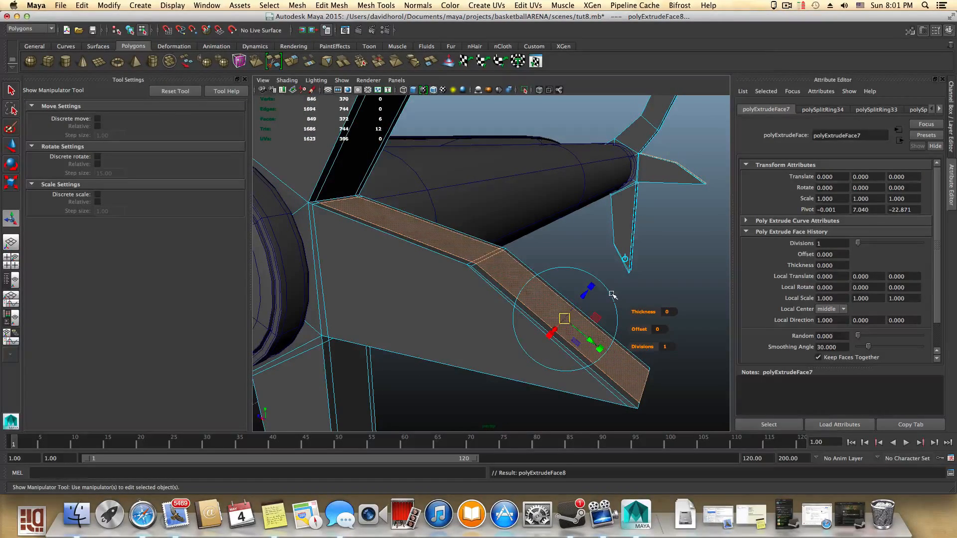
{"action": "left_click_drag", "start_coordinate": [586, 296], "coordinate": [567, 315]}
{"action": "left_click_drag", "start_coordinate": [594, 190], "coordinate": [547, 333], "text": "alt"}
{"action": "left_click_drag", "start_coordinate": [598, 305], "coordinate": [605, 344], "text": "alt"}
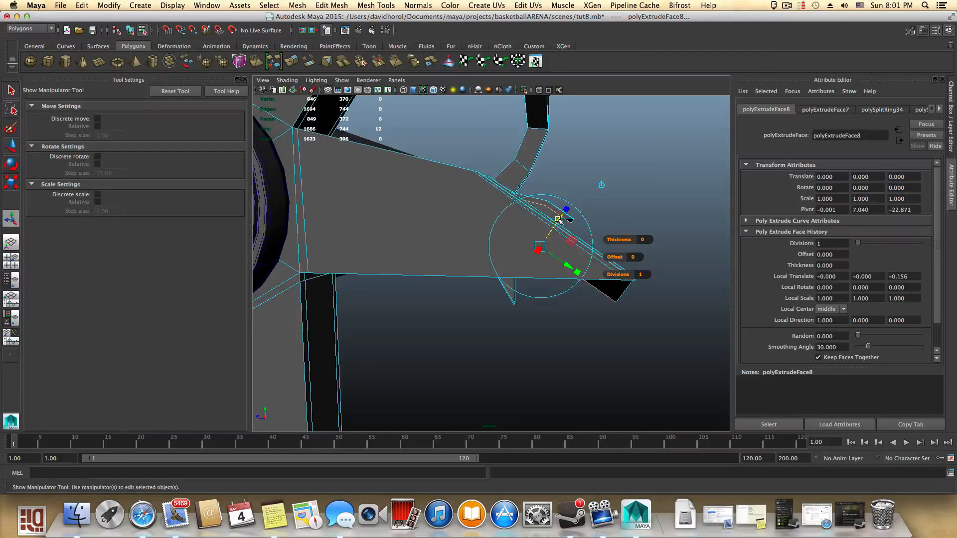
{"action": "left_click_drag", "start_coordinate": [558, 220], "coordinate": [512, 288]}
- Enable X-Ray shading and adjust the second extrusion's local translate Z to about -0.057
{"action": "left_click", "coordinate": [286, 80]}
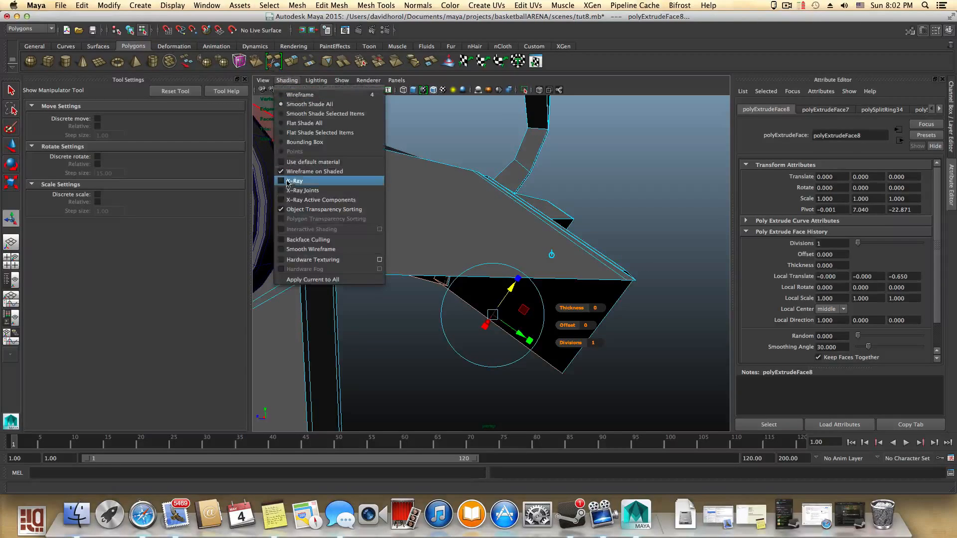
{"action": "left_click", "coordinate": [294, 183]}
{"action": "left_click_drag", "start_coordinate": [424, 270], "coordinate": [443, 267], "text": "alt"}
{"action": "middle_click_drag", "start_coordinate": [449, 267], "coordinate": [421, 276], "text": "alt"}
{"action": "left_click_drag", "start_coordinate": [421, 276], "coordinate": [394, 268], "text": "alt"}
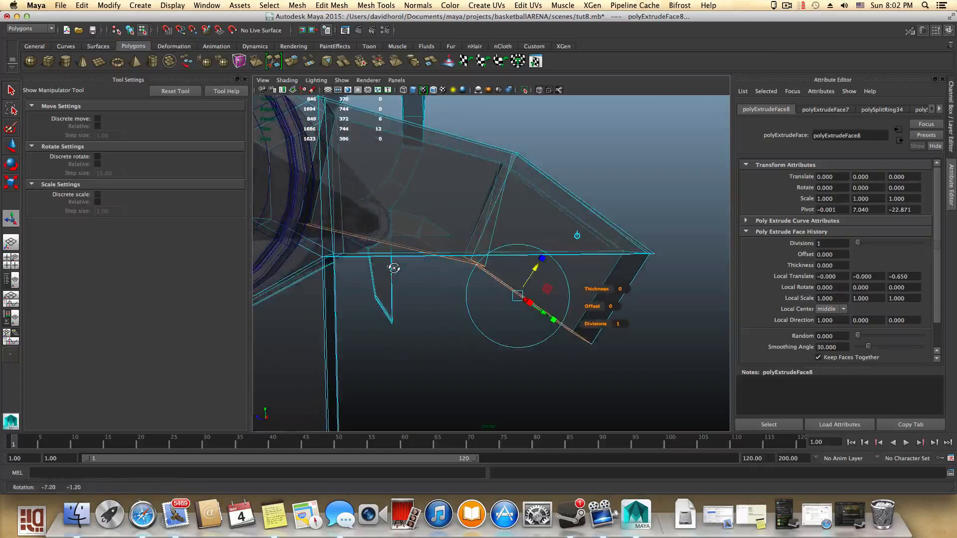
{"action": "left_click_drag", "start_coordinate": [540, 269], "coordinate": [588, 187]}
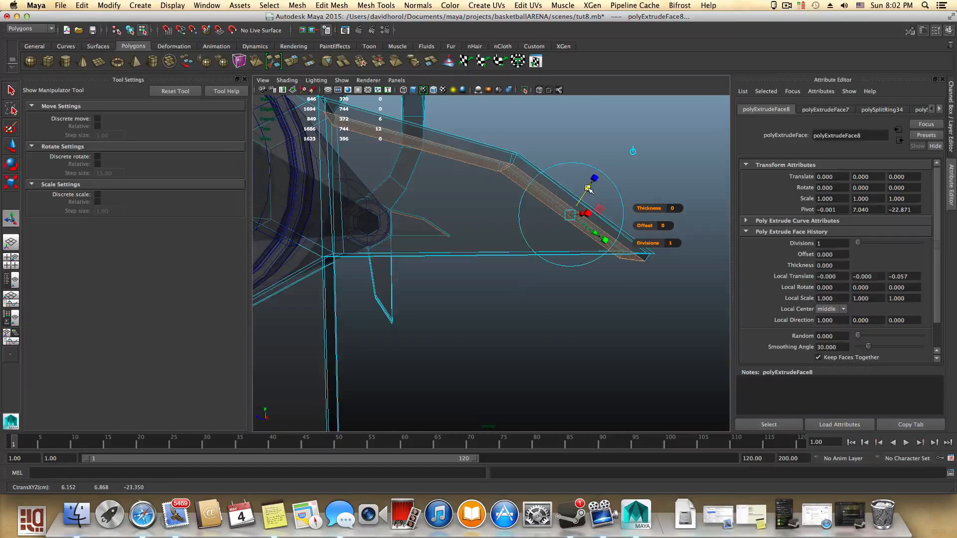
- Switch to vertex mode and move an end vertex of the extruded tab downward with the Move tool
{"action": "left_click_drag", "start_coordinate": [494, 208], "coordinate": [521, 261], "text": "alt"}
{"action": "scroll", "coordinate": [518, 259], "scroll_direction": "down", "scroll_amount": 3}
{"action": "middle_click_drag", "start_coordinate": [519, 258], "coordinate": [429, 217], "text": "alt"}
{"action": "scroll", "coordinate": [476, 245], "scroll_direction": "up", "scroll_amount": 8}
{"action": "middle_click_drag", "start_coordinate": [489, 248], "coordinate": [490, 272], "text": "alt"}
{"action": "right_click", "coordinate": [422, 241]}
{"action": "left_click", "coordinate": [379, 240]}
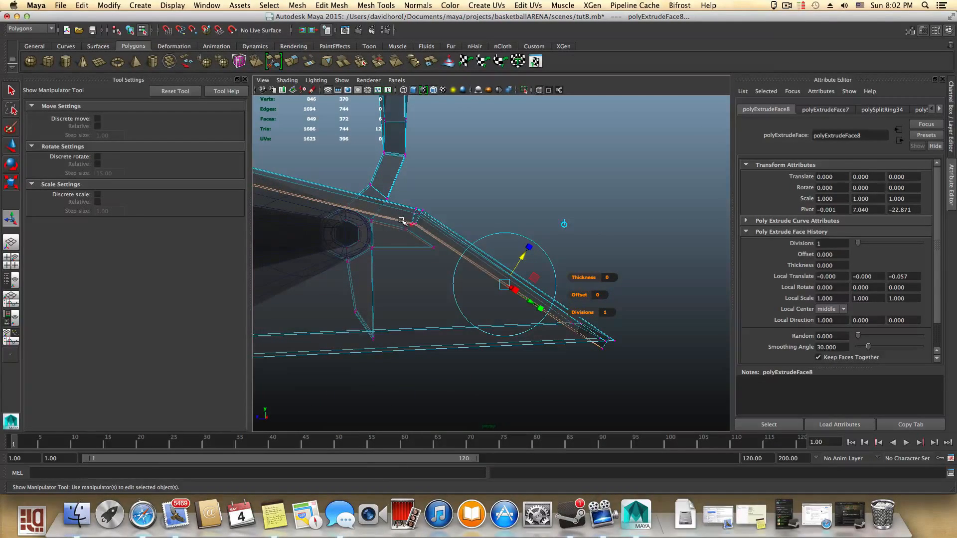
{"action": "left_click_drag", "start_coordinate": [423, 226], "coordinate": [442, 221]}
{"action": "key", "text": "w"}
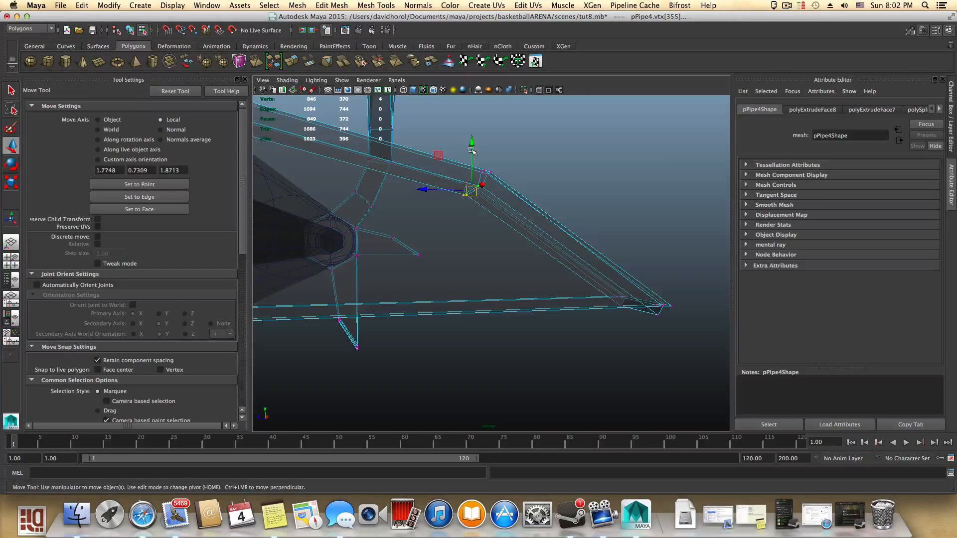
{"action": "left_click_drag", "start_coordinate": [471, 141], "coordinate": [461, 274]}
{"action": "left_click_drag", "start_coordinate": [521, 286], "coordinate": [456, 276], "text": "alt"}
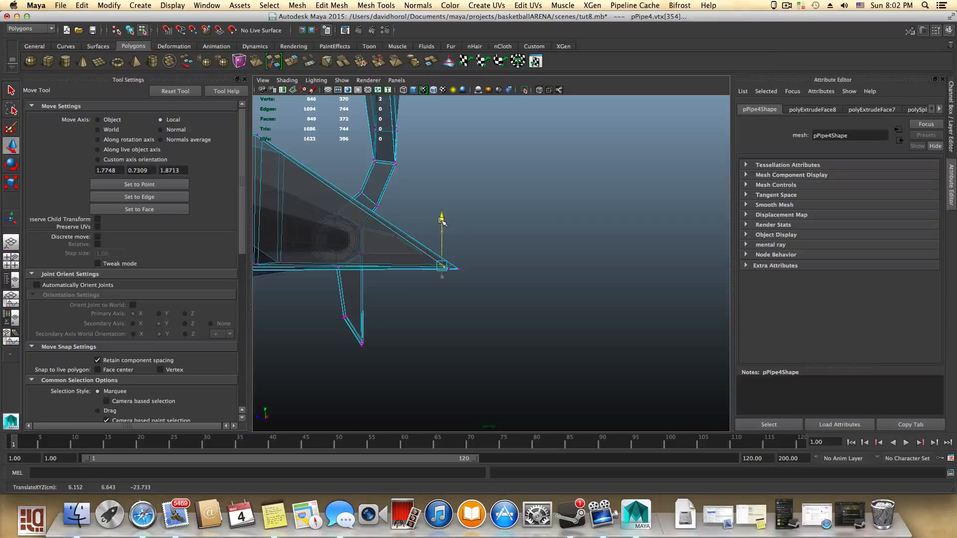
{"action": "left_click_drag", "start_coordinate": [442, 219], "coordinate": [436, 266], "text": "alt"}
- Select the end vertices of the extruded tab on the opposite hinge ring and turn off X-Ray shading
{"action": "middle_click_drag", "start_coordinate": [435, 272], "coordinate": [426, 301], "text": "alt"}
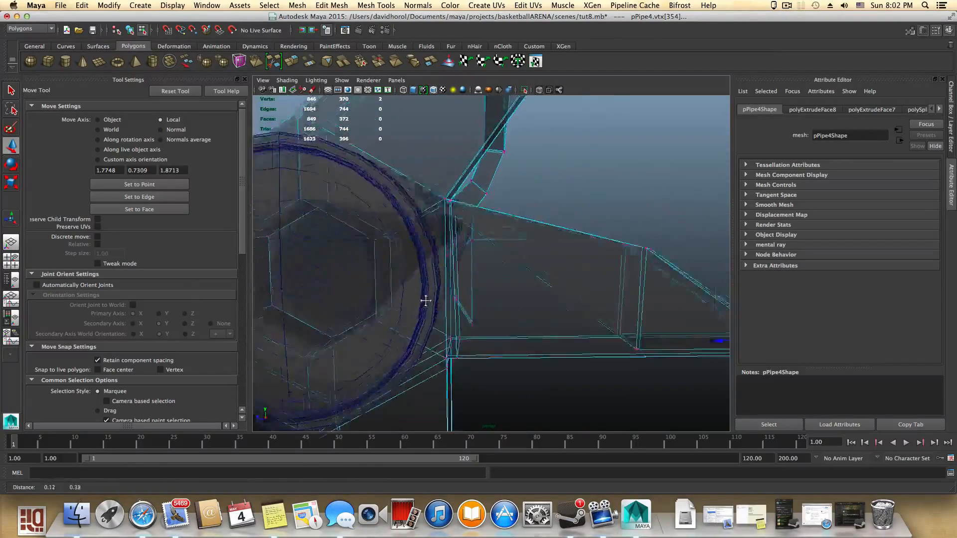
{"action": "mouse_move", "coordinate": [425, 301]}
{"action": "left_mouse_down", "text": "alt"}
{"action": "mouse_move", "coordinate": [418, 291]}
{"action": "mouse_move", "coordinate": [434, 292]}
{"action": "left_mouse_up", "text": "alt"}
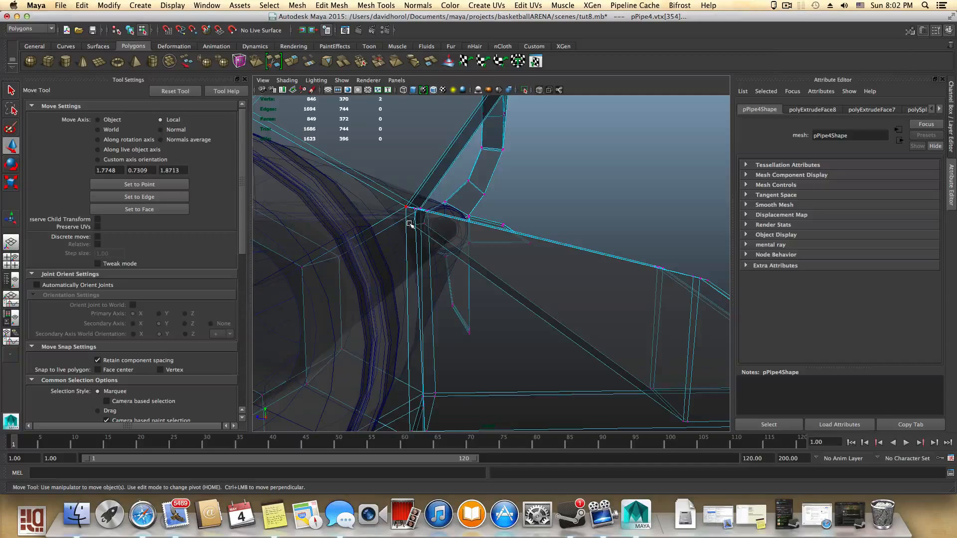
{"action": "left_click_drag", "start_coordinate": [434, 238], "coordinate": [412, 264], "text": "alt"}
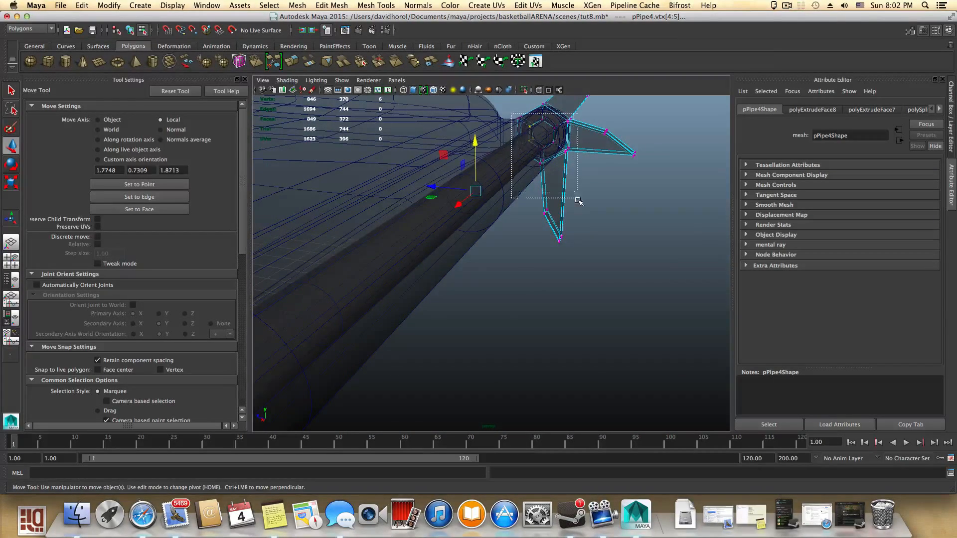
{"action": "left_click_drag", "start_coordinate": [578, 201], "coordinate": [578, 202]}
{"action": "left_click_drag", "start_coordinate": [578, 201], "coordinate": [466, 225], "text": "alt"}
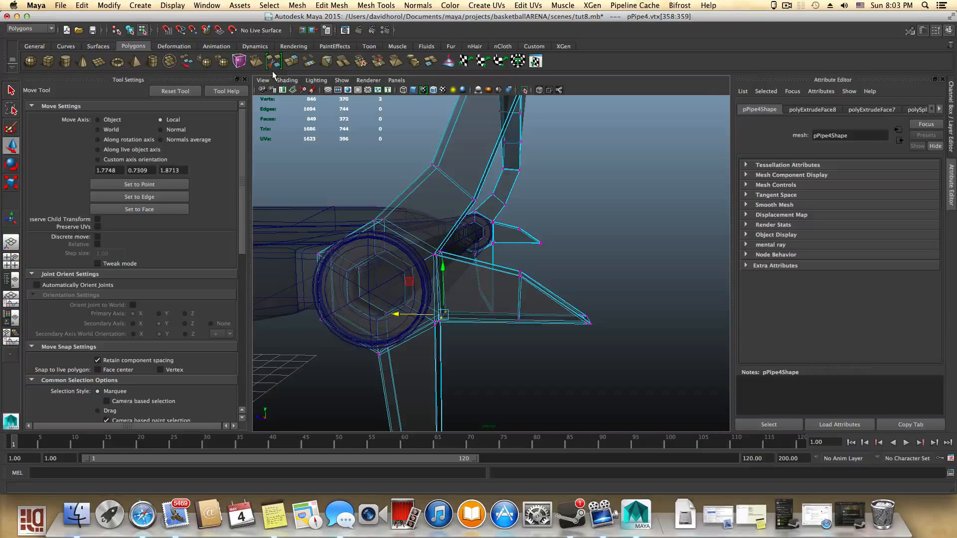
{"action": "left_click", "coordinate": [285, 81]}
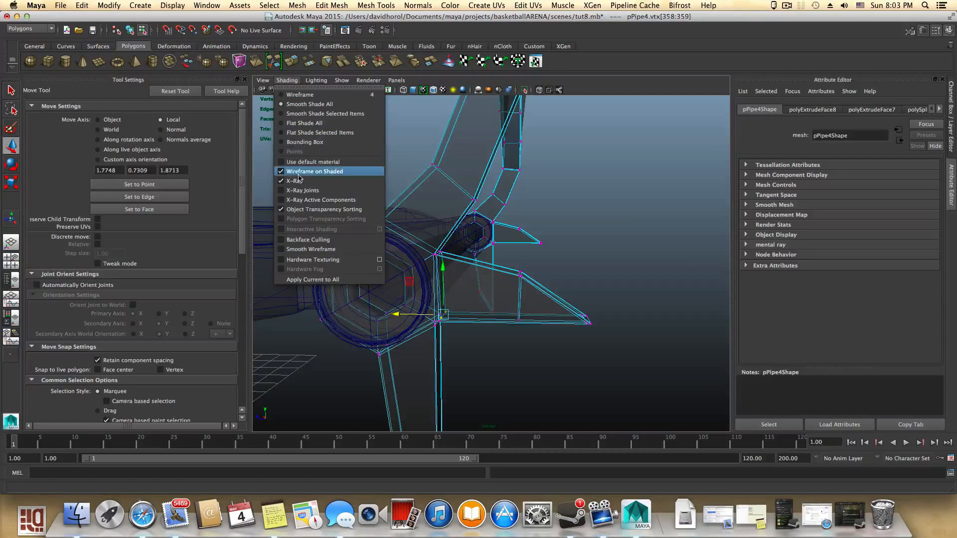
{"action": "left_click", "coordinate": [299, 178]}
- Orbit around both hinge rings to inspect the shape of the extruded tabs
{"action": "mouse_move", "coordinate": [595, 274]}
{"action": "left_mouse_down", "text": "alt"}
{"action": "mouse_move", "coordinate": [519, 284]}
{"action": "mouse_move", "coordinate": [476, 268]}
{"action": "left_mouse_up", "text": "alt"}
{"action": "middle_click_drag", "start_coordinate": [477, 267], "coordinate": [632, 265], "text": "alt"}
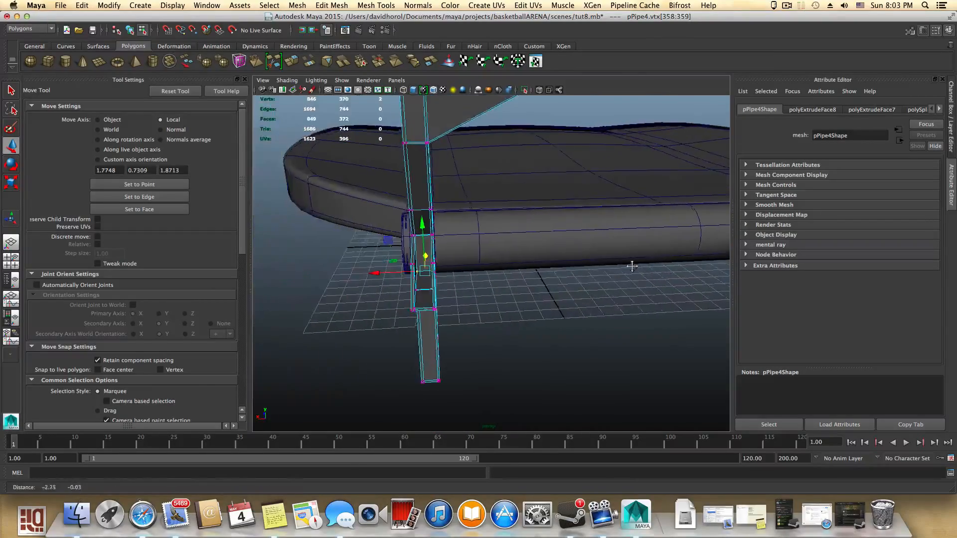
{"action": "scroll", "coordinate": [560, 232], "scroll_direction": "up", "scroll_amount": 8}
{"action": "left_click_drag", "start_coordinate": [510, 233], "coordinate": [555, 256], "text": "alt"}
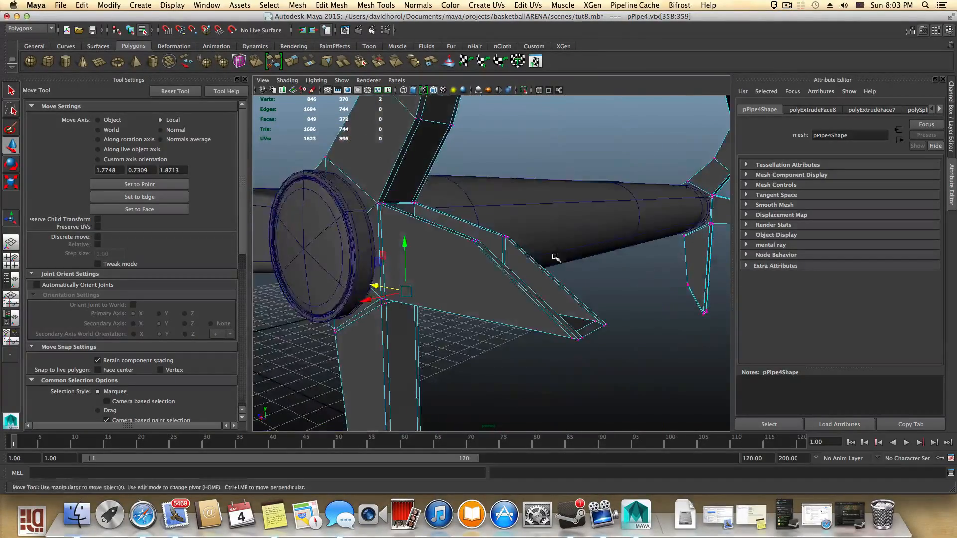
{"action": "middle_click_drag", "start_coordinate": [555, 256], "coordinate": [367, 309], "text": "alt"}
{"action": "right_click_drag", "start_coordinate": [367, 309], "coordinate": [366, 289], "text": "alt"}
{"action": "middle_click_drag", "start_coordinate": [416, 301], "coordinate": [312, 315], "text": "alt"}
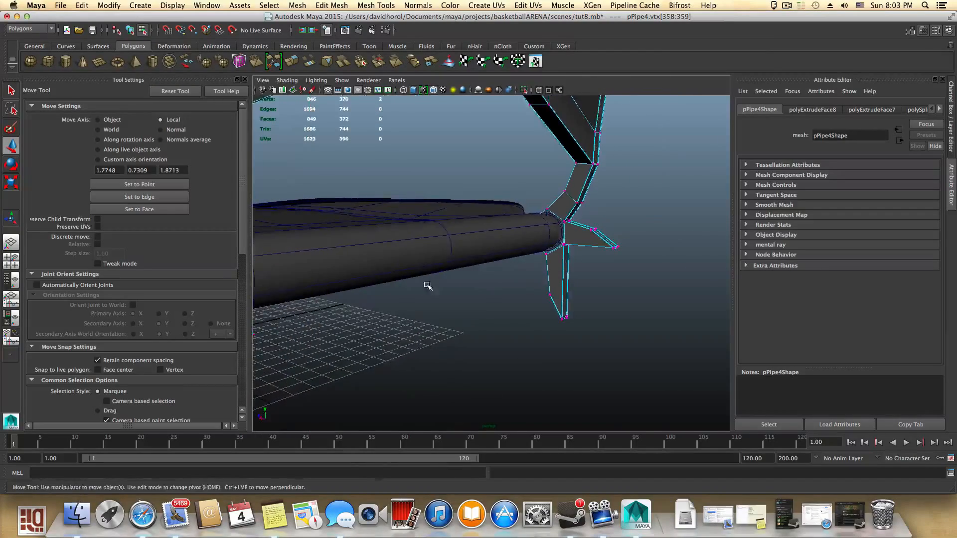
{"action": "middle_click_drag", "start_coordinate": [427, 284], "coordinate": [446, 312], "text": "alt"}
{"action": "left_click_drag", "start_coordinate": [446, 313], "coordinate": [396, 310], "text": "alt"}
{"action": "right_click_drag", "start_coordinate": [397, 310], "coordinate": [394, 288], "text": "alt"}
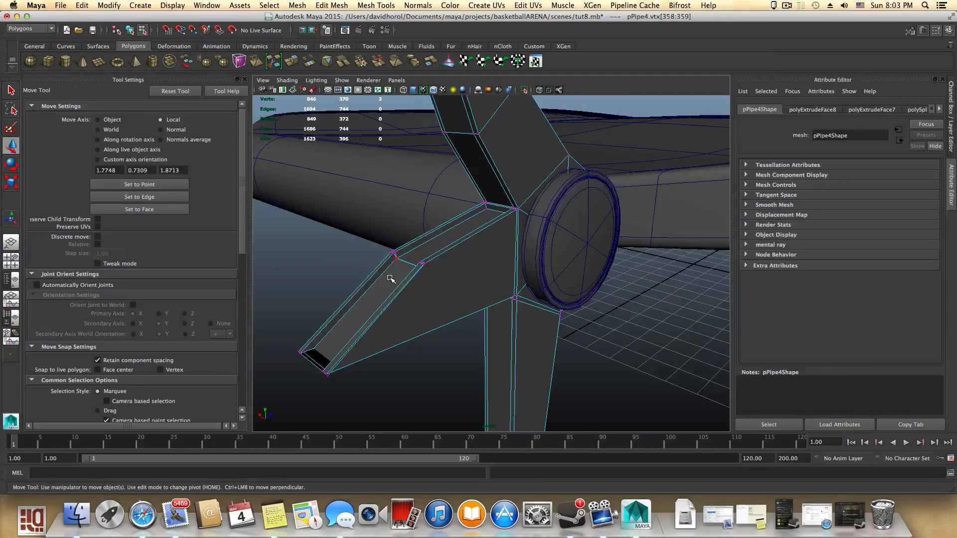
- Turn X-Ray shading back on and select an end vertex of the extruded tab, undoing a stray selection
{"action": "left_click_drag", "start_coordinate": [391, 279], "coordinate": [376, 296], "text": "alt"}
{"action": "middle_click_drag", "start_coordinate": [376, 296], "coordinate": [600, 318], "text": "alt"}
{"action": "left_click_drag", "start_coordinate": [600, 319], "coordinate": [409, 285], "text": "alt"}
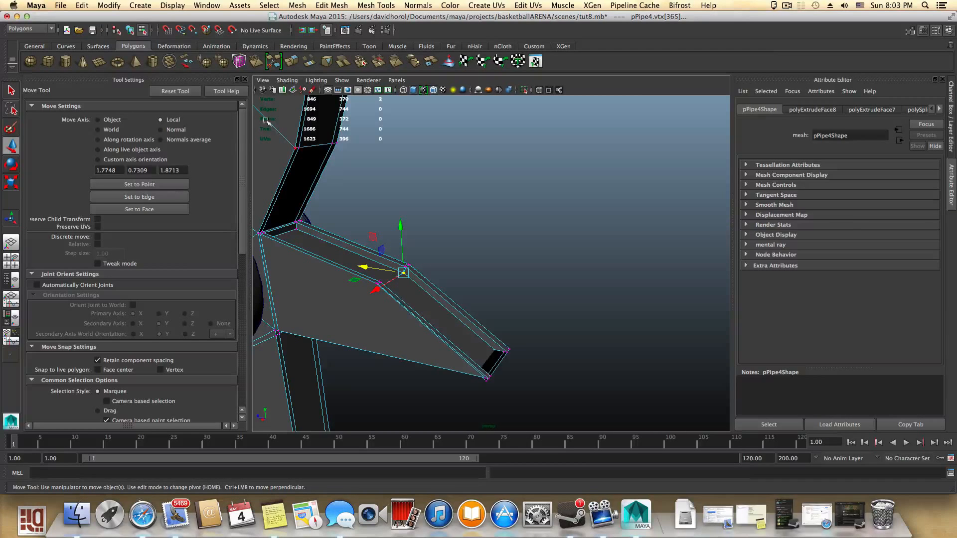
{"action": "left_click", "coordinate": [287, 80]}
{"action": "left_click", "coordinate": [318, 175]}
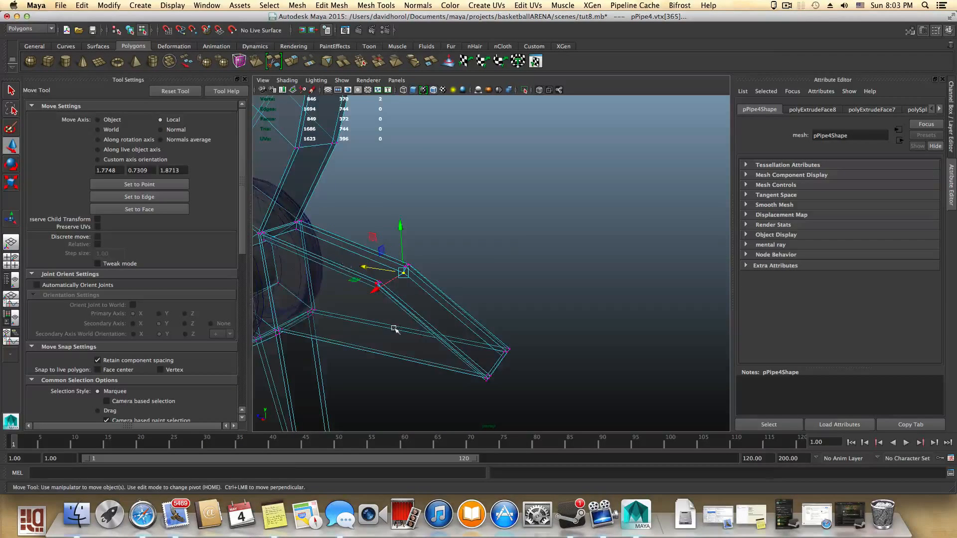
{"action": "mouse_move", "coordinate": [396, 331]}
{"action": "left_mouse_down", "text": "alt"}
{"action": "mouse_move", "coordinate": [423, 312]}
{"action": "mouse_move", "coordinate": [406, 331]}
{"action": "mouse_move", "coordinate": [508, 292]}
{"action": "mouse_move", "coordinate": [512, 335]}
{"action": "mouse_move", "coordinate": [482, 328]}
{"action": "mouse_move", "coordinate": [469, 313]}
{"action": "left_mouse_up", "text": "alt"}
{"action": "key", "text": "super+z"}
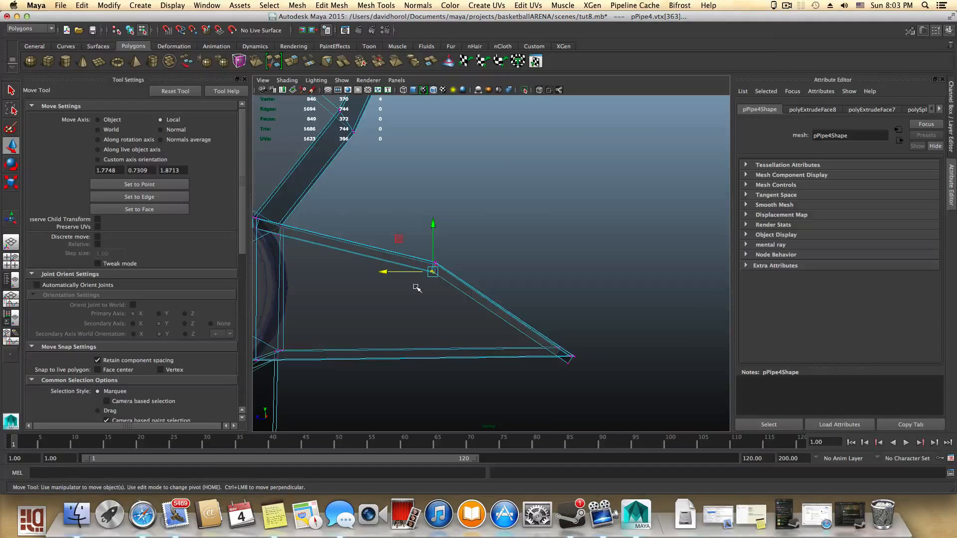
- Move the selected tab end vertex down along its vertical axis to taper the extruded end
{"action": "right_click_drag", "start_coordinate": [417, 286], "coordinate": [558, 326], "text": "alt"}
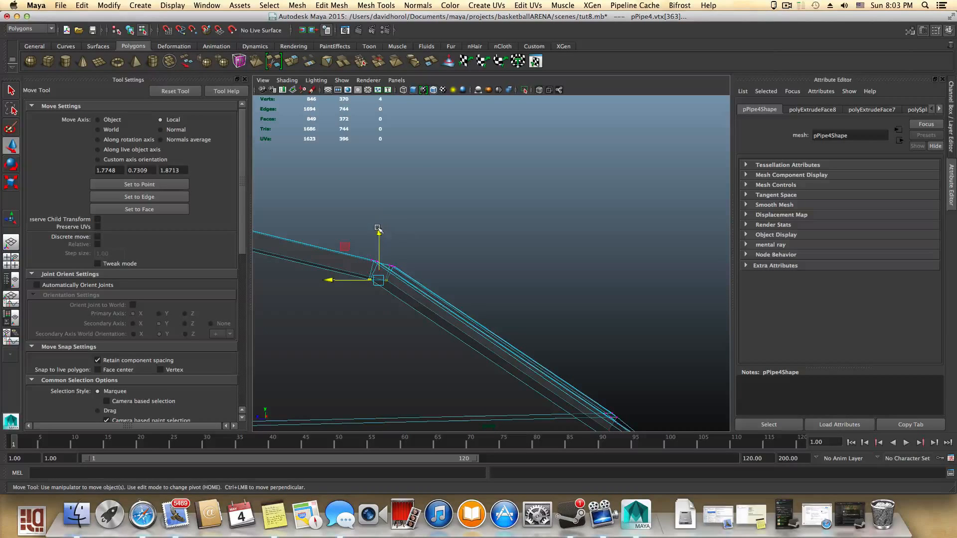
{"action": "left_click_drag", "start_coordinate": [378, 228], "coordinate": [383, 363]}
{"action": "middle_click_drag", "start_coordinate": [459, 352], "coordinate": [547, 245], "text": "alt"}
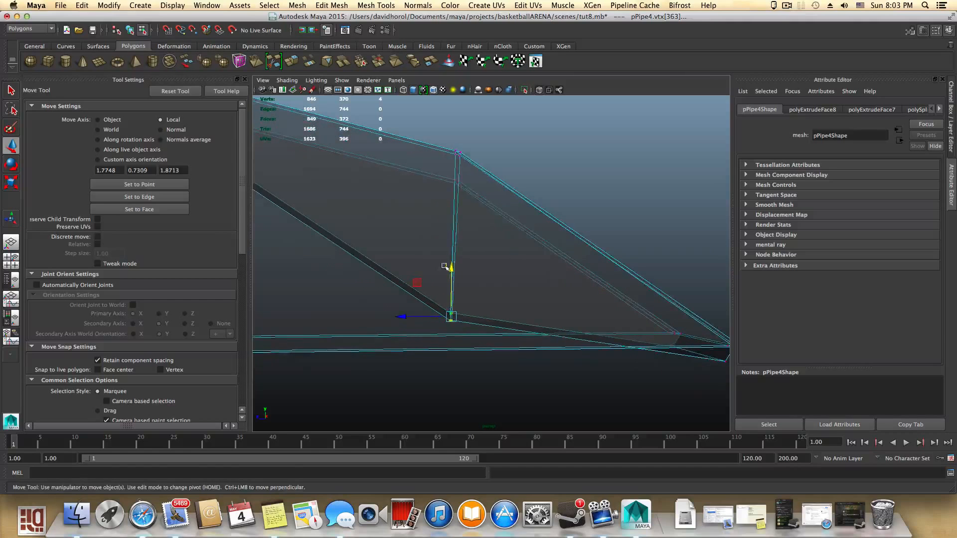
{"action": "left_click_drag", "start_coordinate": [450, 268], "coordinate": [453, 289]}
{"action": "middle_click_drag", "start_coordinate": [517, 315], "coordinate": [305, 266], "text": "alt"}
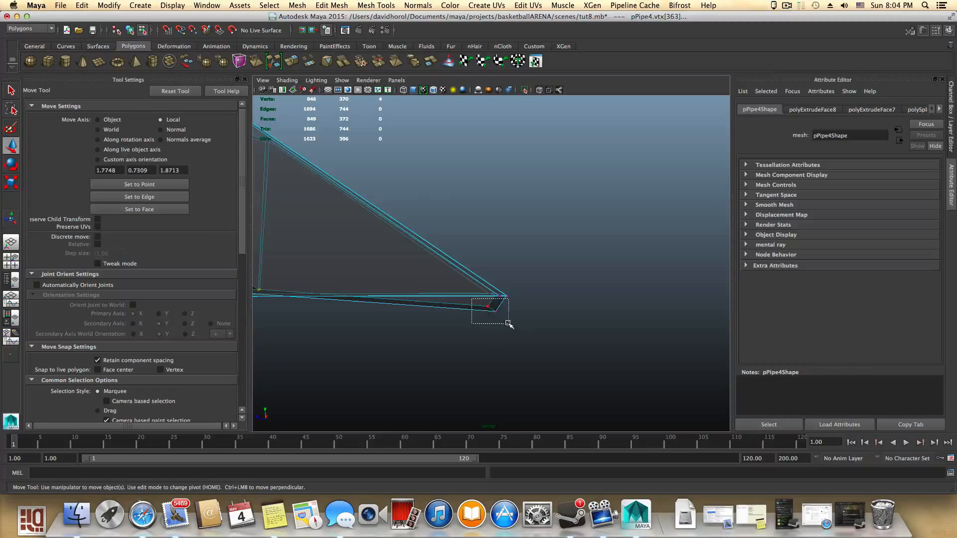
- Move the tab end vertices along their axes to refine the tapered points of the extruded tabs
{"action": "left_click_drag", "start_coordinate": [492, 265], "coordinate": [489, 249]}
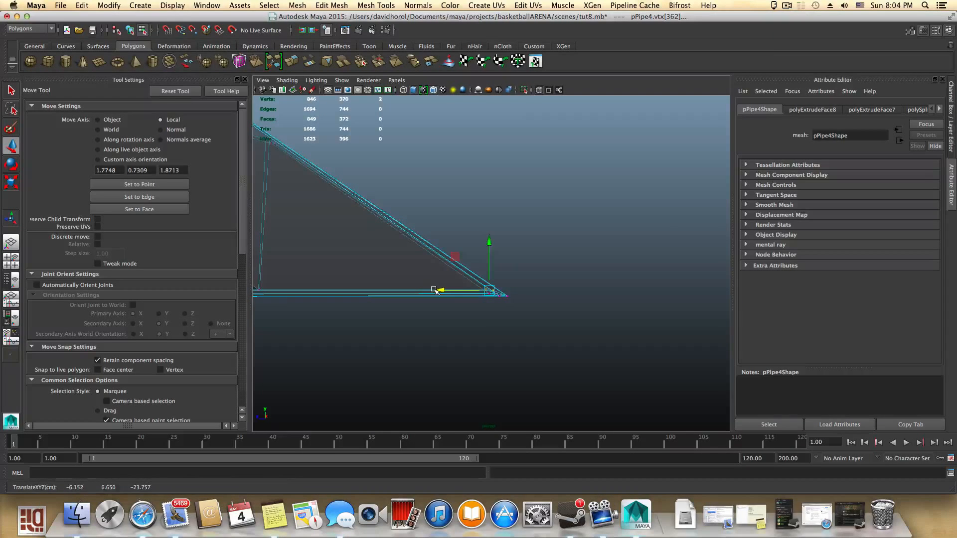
{"action": "left_click_drag", "start_coordinate": [435, 291], "coordinate": [479, 358], "text": "alt"}
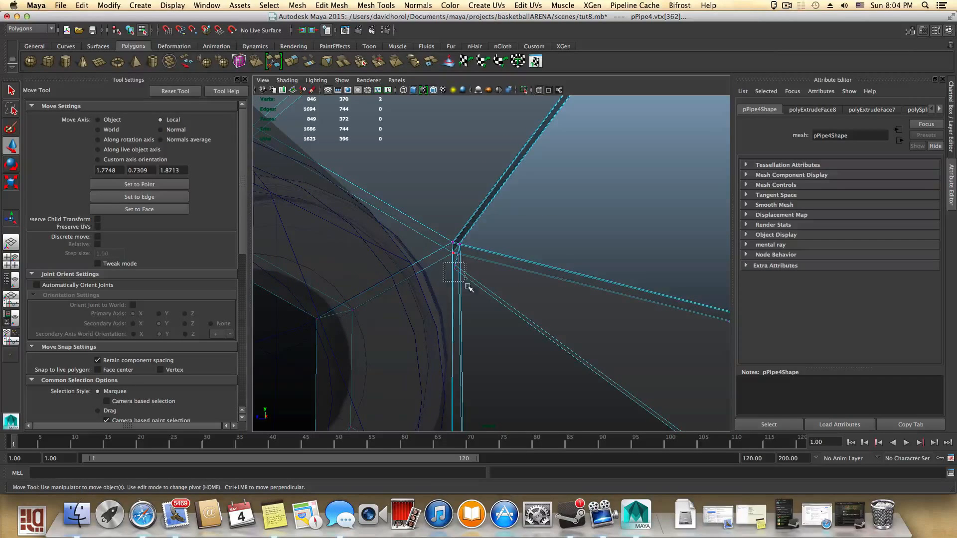
{"action": "left_click_drag", "start_coordinate": [456, 225], "coordinate": [470, 363]}
{"action": "middle_click_drag", "start_coordinate": [469, 363], "coordinate": [431, 209], "text": "alt"}
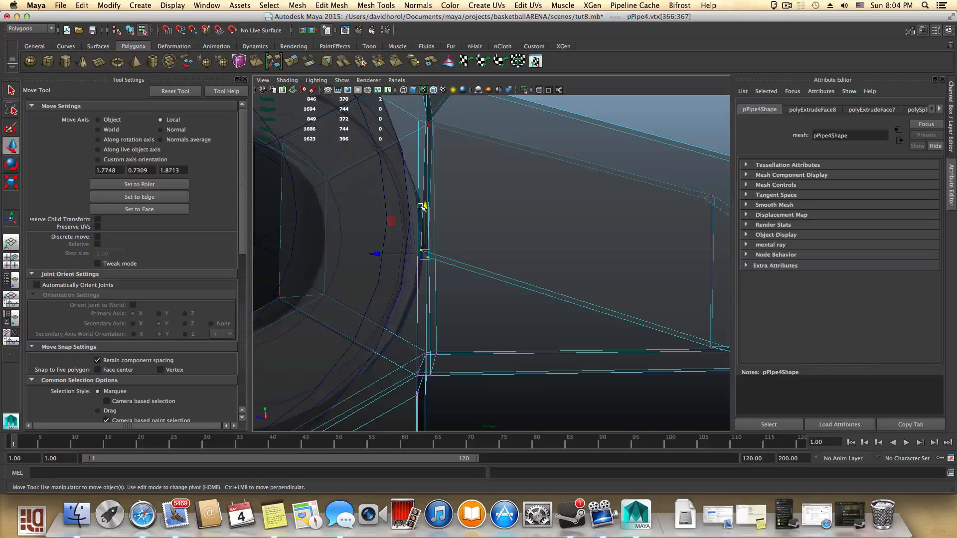
{"action": "left_click_drag", "start_coordinate": [422, 205], "coordinate": [429, 311]}
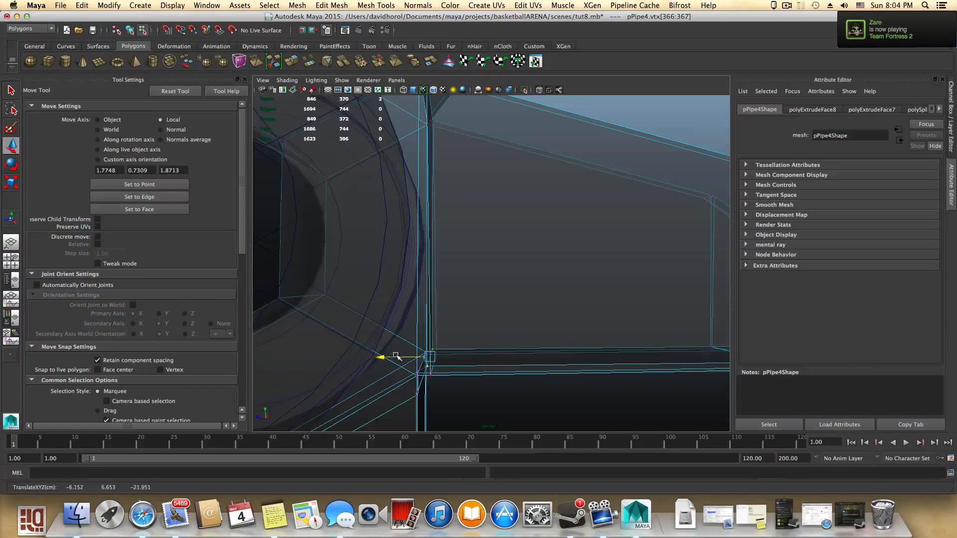
{"action": "left_click_drag", "start_coordinate": [445, 350], "coordinate": [497, 367], "text": "alt"}
- Turn off X-Ray shading and switch back to object selection mode
{"action": "left_click", "coordinate": [286, 81]}
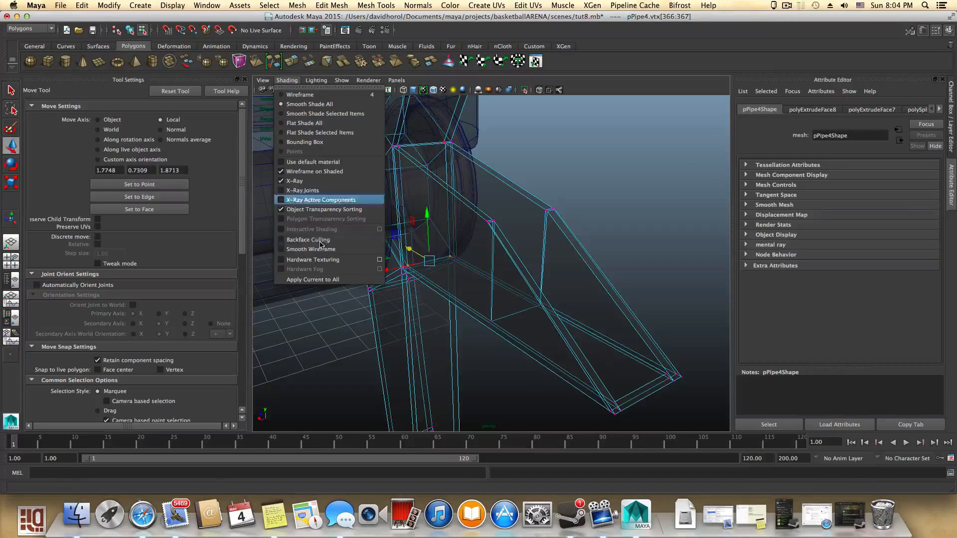
{"action": "left_click", "coordinate": [314, 182]}
{"action": "mouse_move", "coordinate": [707, 346]}
{"action": "left_mouse_down", "text": "alt"}
{"action": "mouse_move", "coordinate": [634, 338]}
{"action": "mouse_move", "coordinate": [643, 335]}
{"action": "left_mouse_up", "text": "alt"}
{"action": "right_click_drag", "start_coordinate": [643, 335], "coordinate": [418, 302], "text": "alt"}
{"action": "left_click_drag", "start_coordinate": [583, 330], "coordinate": [619, 356], "text": "alt"}
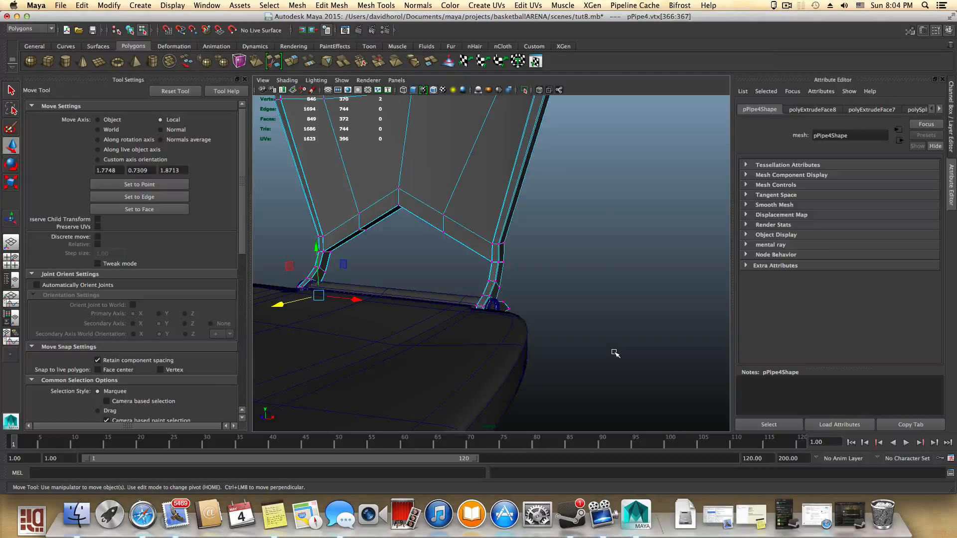
{"action": "key", "text": "F8"}
- Orbit around the hinge ring with smooth preview on to inspect the shape of the tabs
{"action": "scroll", "coordinate": [577, 301], "scroll_direction": "down", "scroll_amount": 5}
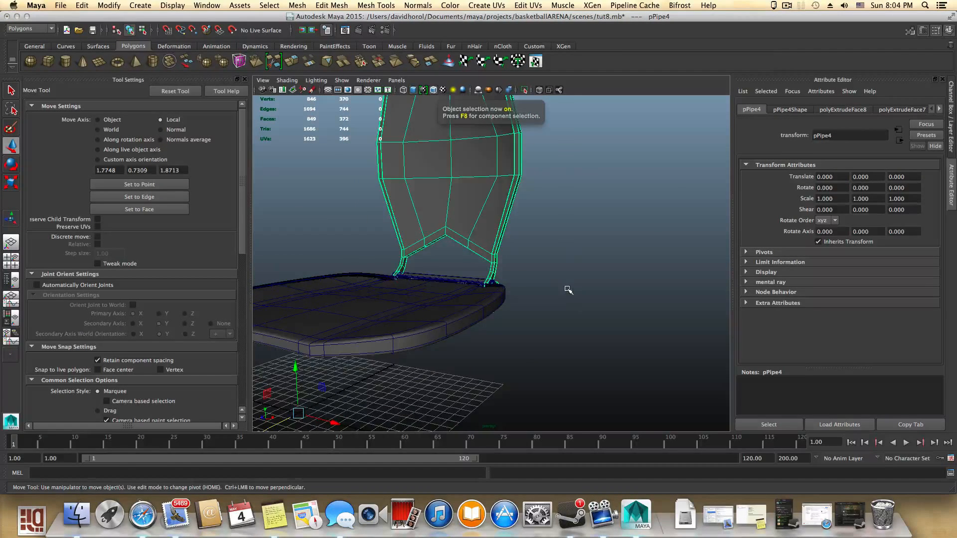
{"action": "middle_click_drag", "start_coordinate": [568, 291], "coordinate": [557, 338], "text": "alt"}
{"action": "left_click_drag", "start_coordinate": [557, 338], "coordinate": [464, 371], "text": "alt"}
{"action": "middle_click_drag", "start_coordinate": [464, 371], "coordinate": [510, 320], "text": "alt"}
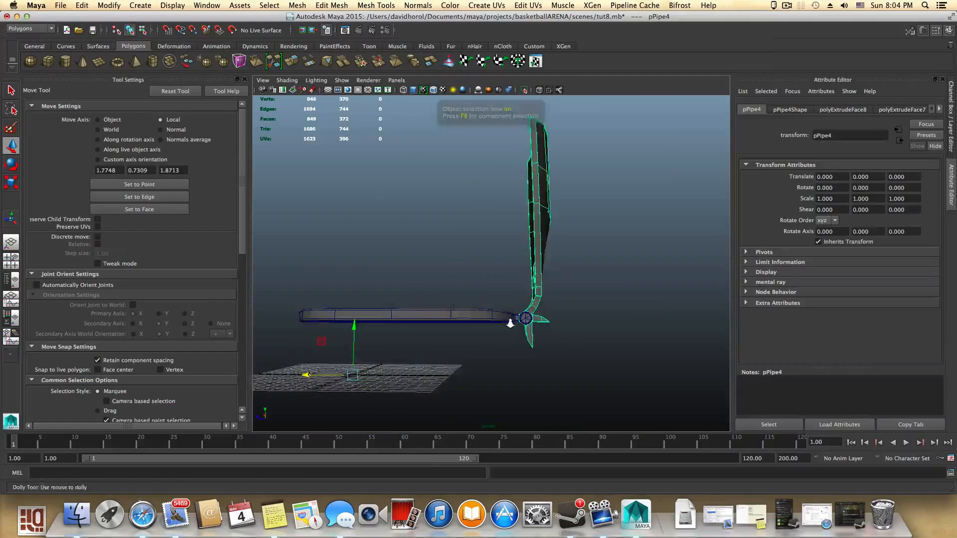
{"action": "right_click_drag", "start_coordinate": [510, 320], "coordinate": [574, 382], "text": "alt"}
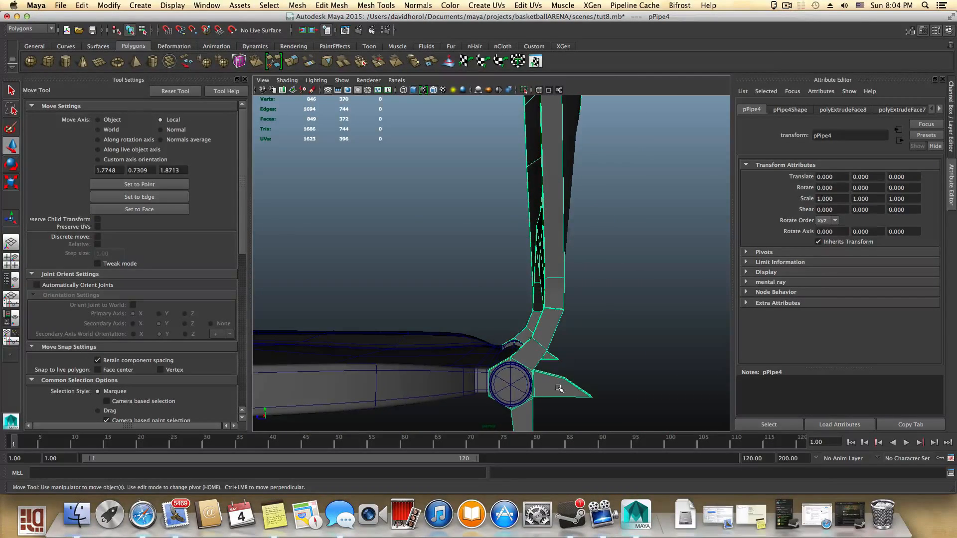
{"action": "key", "text": "3"}
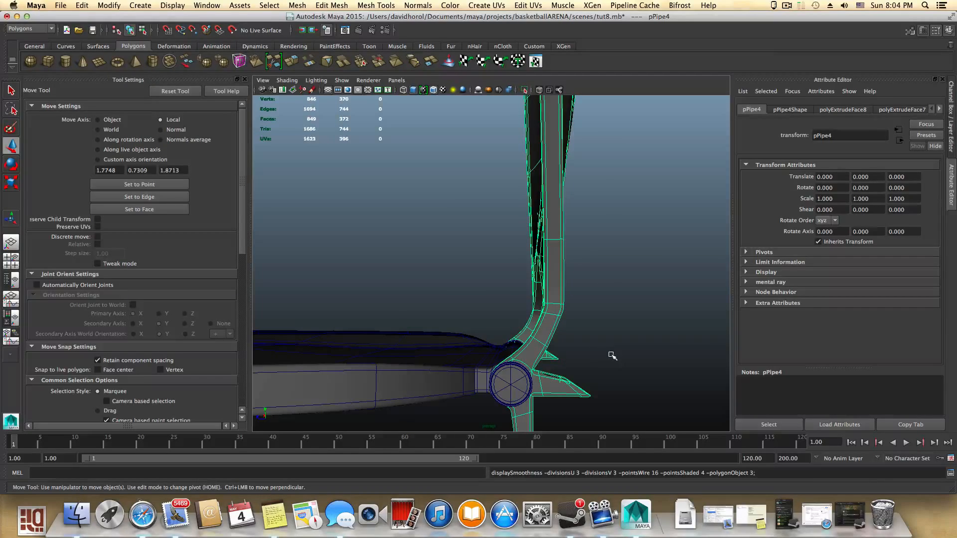
{"action": "left_click_drag", "start_coordinate": [605, 386], "coordinate": [489, 380], "text": "alt"}
{"action": "middle_click_drag", "start_coordinate": [489, 381], "coordinate": [508, 336], "text": "alt"}
{"action": "right_click_drag", "start_coordinate": [509, 335], "coordinate": [668, 374], "text": "alt"}
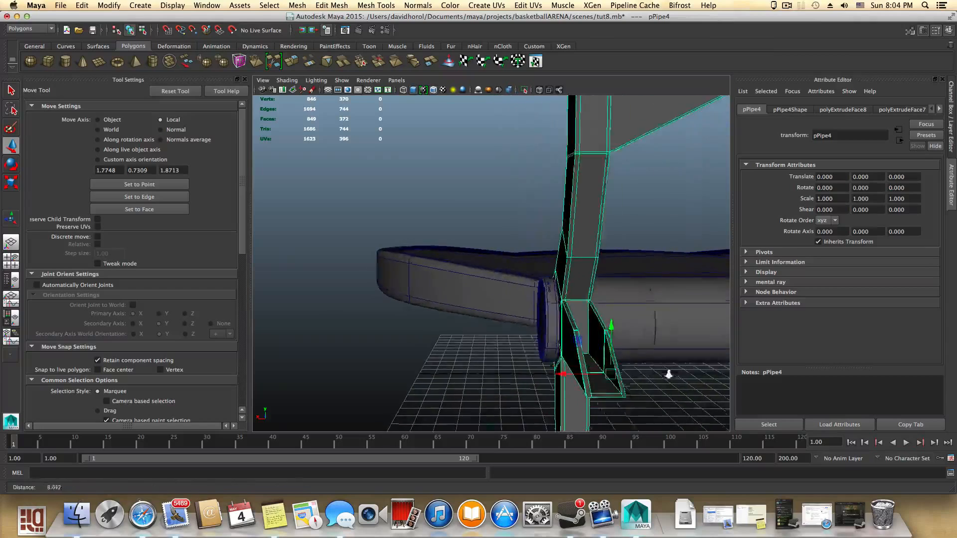
{"action": "middle_click_drag", "start_coordinate": [668, 373], "coordinate": [625, 362], "text": "alt"}
{"action": "left_click_drag", "start_coordinate": [625, 362], "coordinate": [581, 362], "text": "alt"}
- Activate the Insert Edge Loop Tool and add an edge loop across the bracket near the tab
{"action": "right_click_drag", "start_coordinate": [526, 371], "coordinate": [511, 362], "text": "shift"}
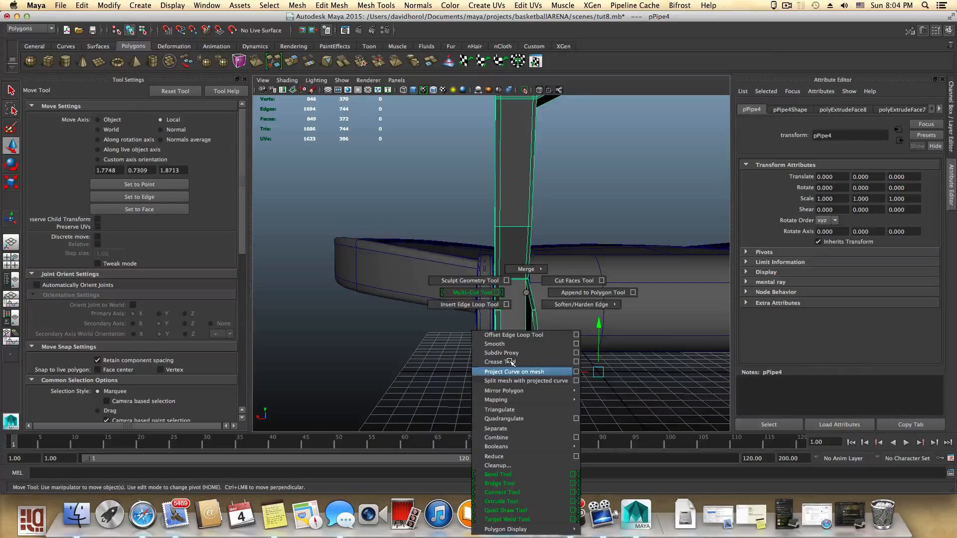
{"action": "right_click_drag", "start_coordinate": [468, 304], "coordinate": [469, 304], "text": "shift"}
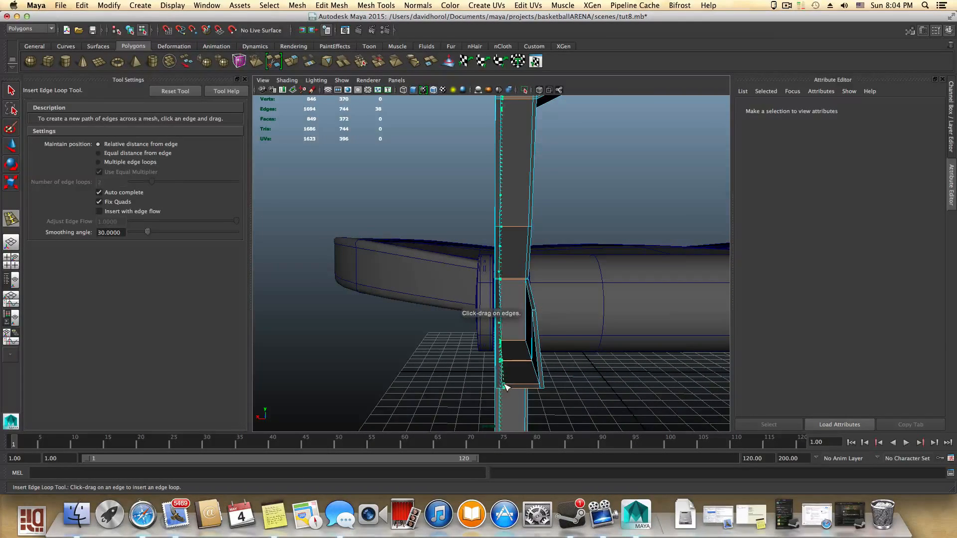
{"action": "left_click_drag", "start_coordinate": [506, 386], "coordinate": [619, 381]}
{"action": "scroll", "coordinate": [679, 388], "scroll_direction": "up", "scroll_amount": 5}
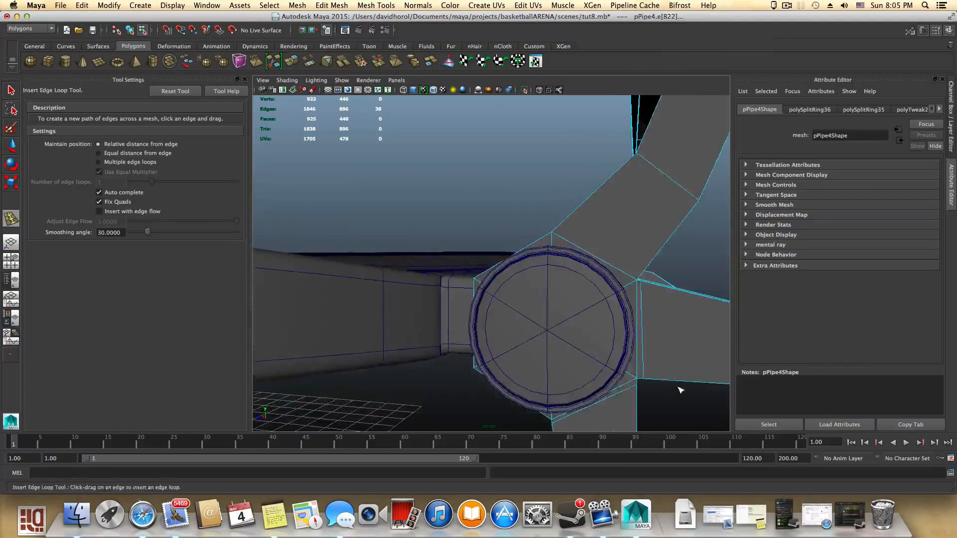
- Insert additional support edge loops around the hinge ring tabs and bracket
{"action": "left_click_drag", "start_coordinate": [679, 388], "coordinate": [648, 389], "text": "alt"}
{"action": "middle_click_drag", "start_coordinate": [649, 390], "coordinate": [551, 404], "text": "alt"}
{"action": "key", "text": "3"}
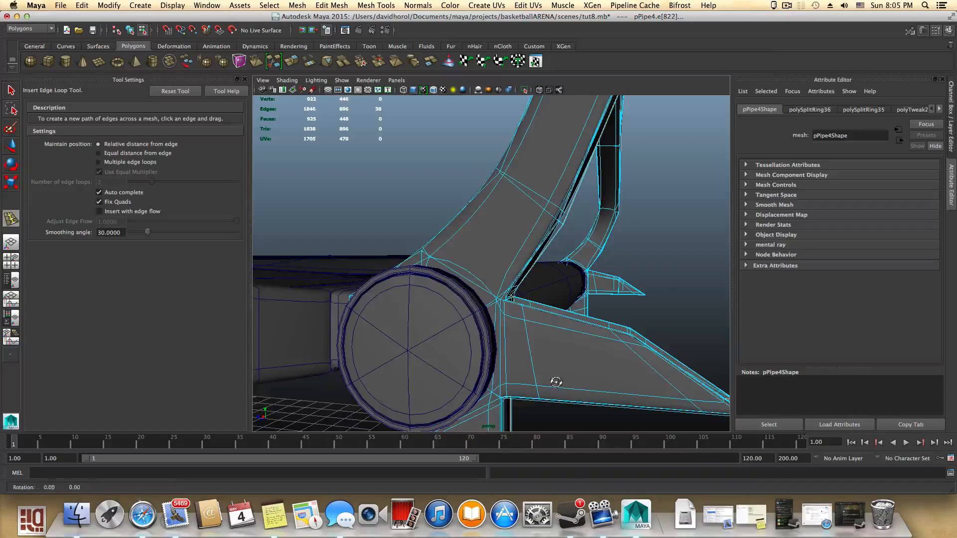
{"action": "left_click_drag", "start_coordinate": [555, 382], "coordinate": [527, 327], "text": "alt"}
{"action": "key", "text": "1"}
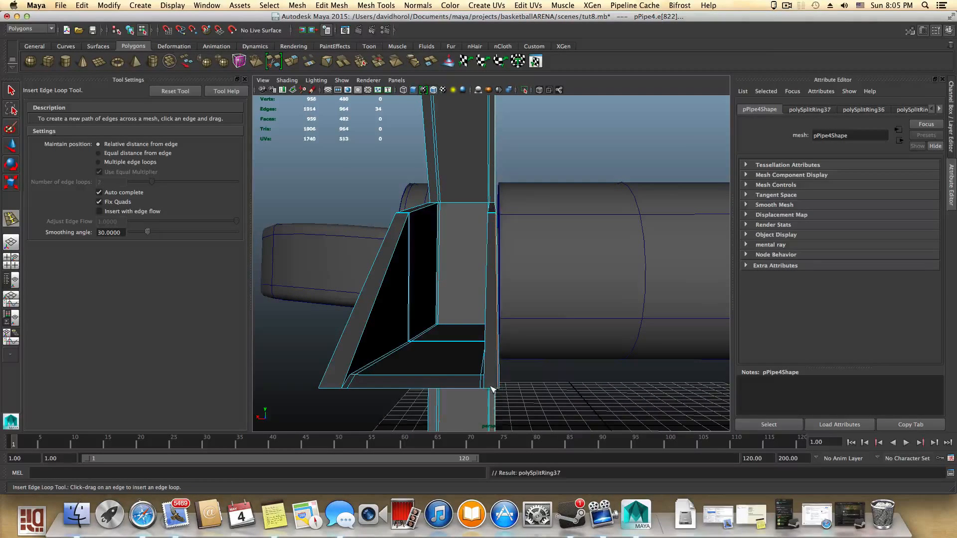
{"action": "left_click_drag", "start_coordinate": [474, 391], "coordinate": [508, 348], "text": "alt"}
{"action": "middle_click_drag", "start_coordinate": [508, 348], "coordinate": [414, 363], "text": "alt"}
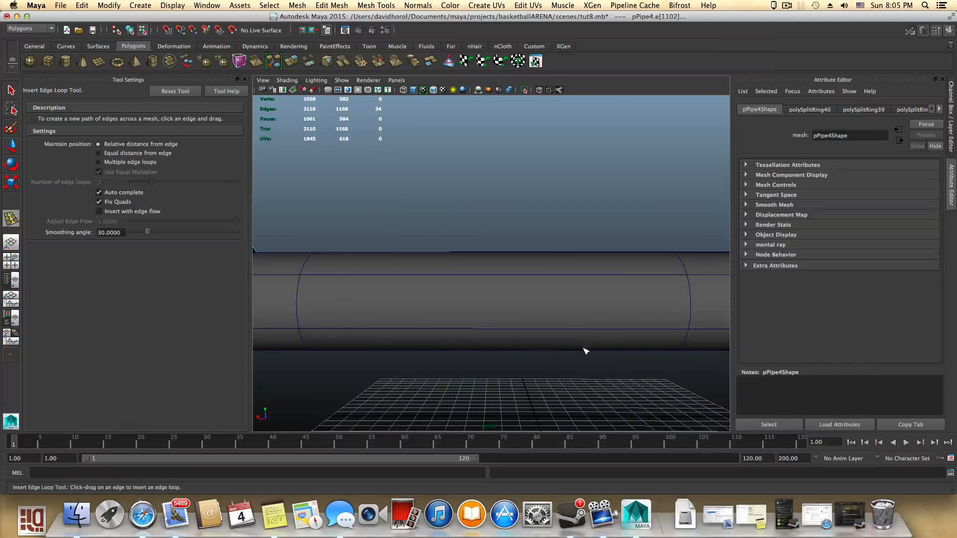
- Insert further support edge loops along the bracket and tab at the opposite hinge ring
{"action": "middle_click_drag", "start_coordinate": [585, 351], "coordinate": [455, 359], "text": "alt"}
{"action": "scroll", "coordinate": [504, 346], "scroll_direction": "down", "scroll_amount": 5}
{"action": "middle_click_drag", "start_coordinate": [515, 344], "coordinate": [394, 367], "text": "alt"}
{"action": "right_click_drag", "start_coordinate": [411, 369], "coordinate": [578, 400], "text": "alt"}
{"action": "left_click_drag", "start_coordinate": [578, 400], "coordinate": [509, 378], "text": "alt"}
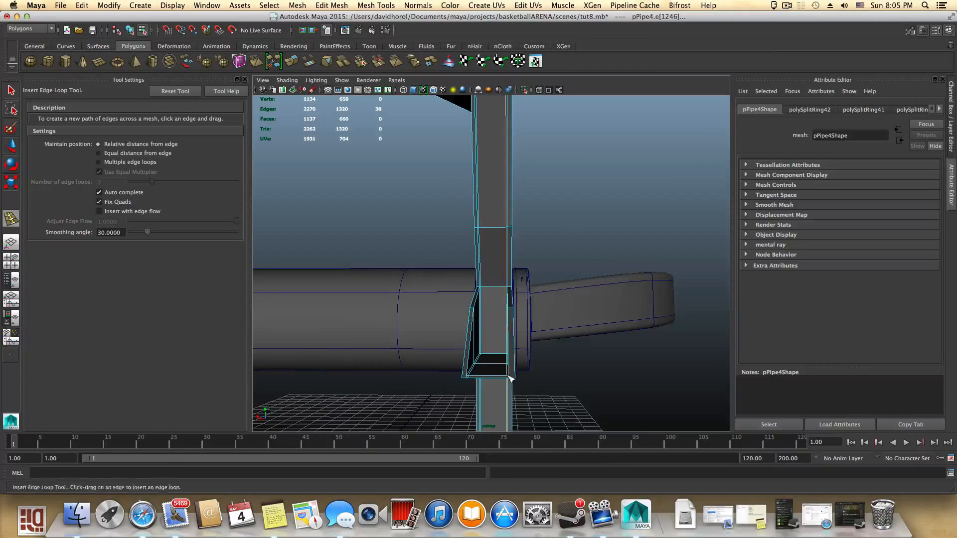
{"action": "right_click_drag", "start_coordinate": [509, 377], "coordinate": [548, 390], "text": "alt"}
{"action": "middle_click_drag", "start_coordinate": [549, 391], "coordinate": [540, 361], "text": "alt"}
{"action": "right_click_drag", "start_coordinate": [516, 378], "coordinate": [541, 384], "text": "alt"}
{"action": "middle_click_drag", "start_coordinate": [541, 384], "coordinate": [539, 366], "text": "alt"}
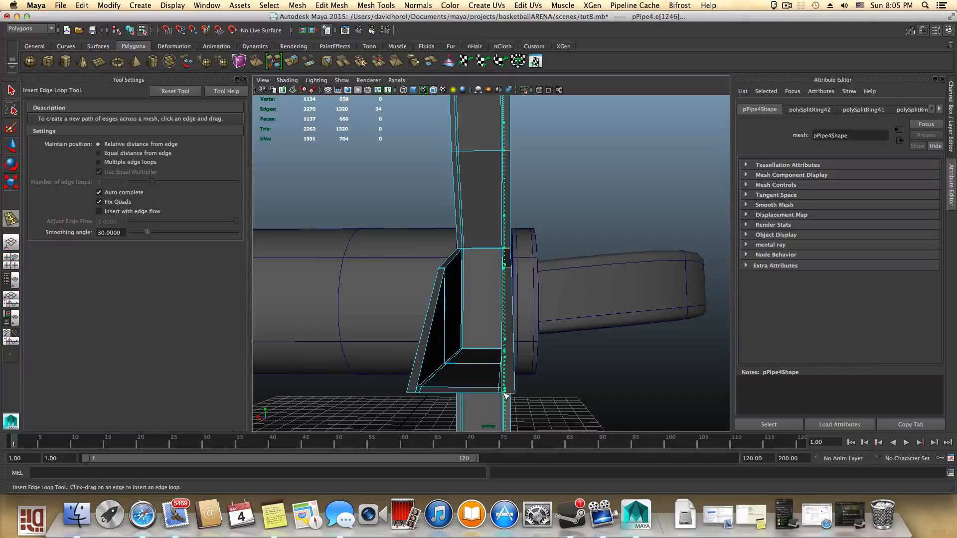
{"action": "left_click_drag", "start_coordinate": [503, 392], "coordinate": [476, 404]}
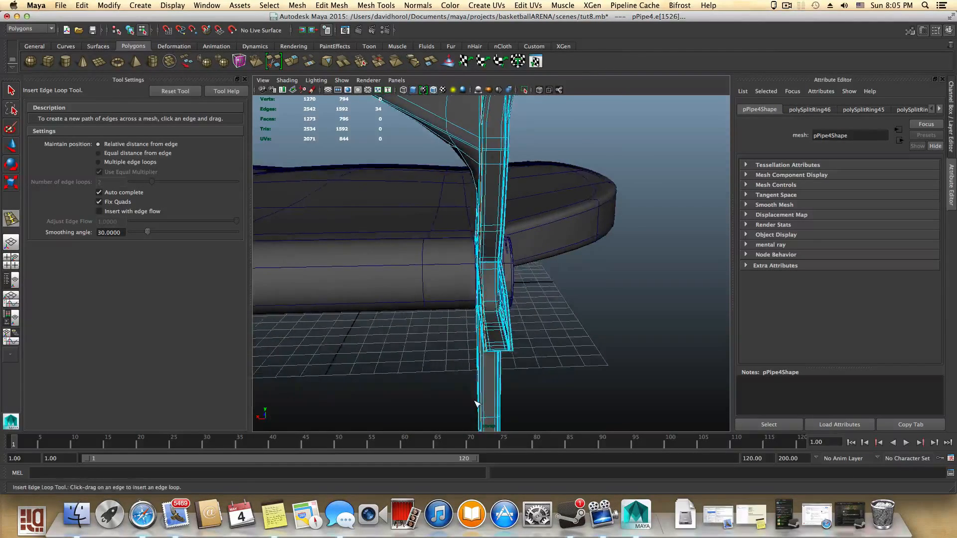
{"action": "right_click_drag", "start_coordinate": [477, 404], "coordinate": [605, 423], "text": "alt"}
{"action": "left_click_drag", "start_coordinate": [604, 423], "coordinate": [596, 403], "text": "alt"}
{"action": "right_click_drag", "start_coordinate": [596, 404], "coordinate": [476, 363], "text": "alt"}
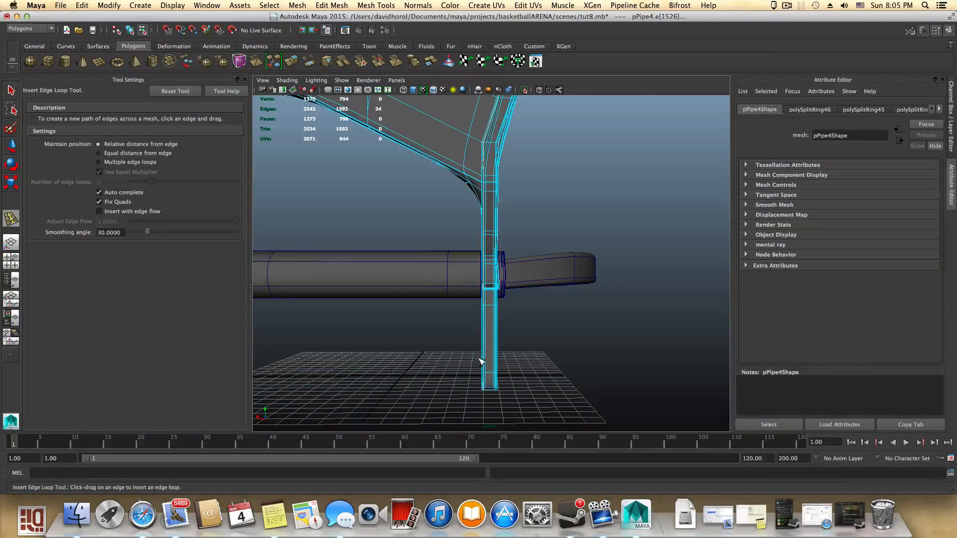
- Leave component mode and select the seat with the Select Tool
{"action": "key", "text": "F8"}
{"action": "scroll", "coordinate": [485, 361], "scroll_direction": "down", "scroll_amount": 5}
{"action": "left_click_drag", "start_coordinate": [466, 349], "coordinate": [366, 344], "text": "alt"}
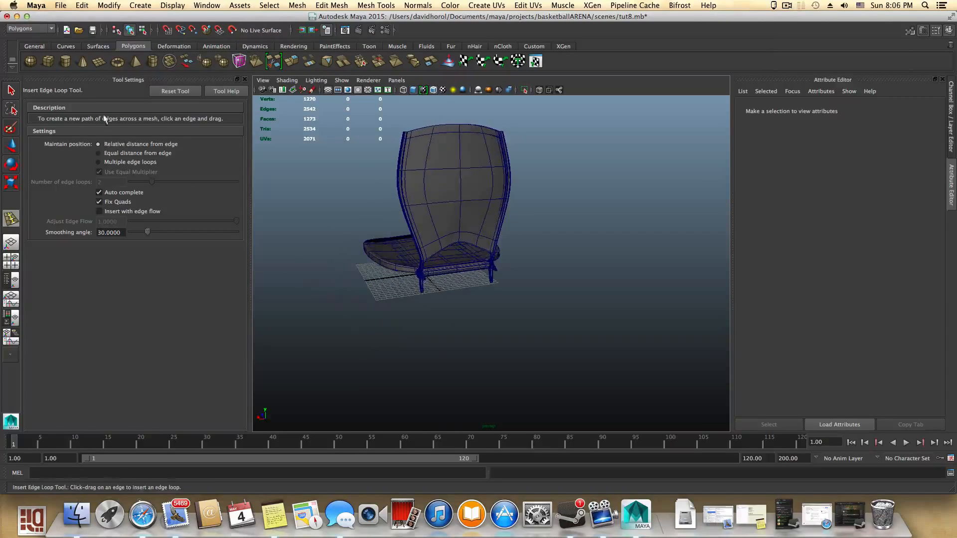
{"action": "left_click", "coordinate": [11, 90]}
{"action": "left_click", "coordinate": [487, 260]}
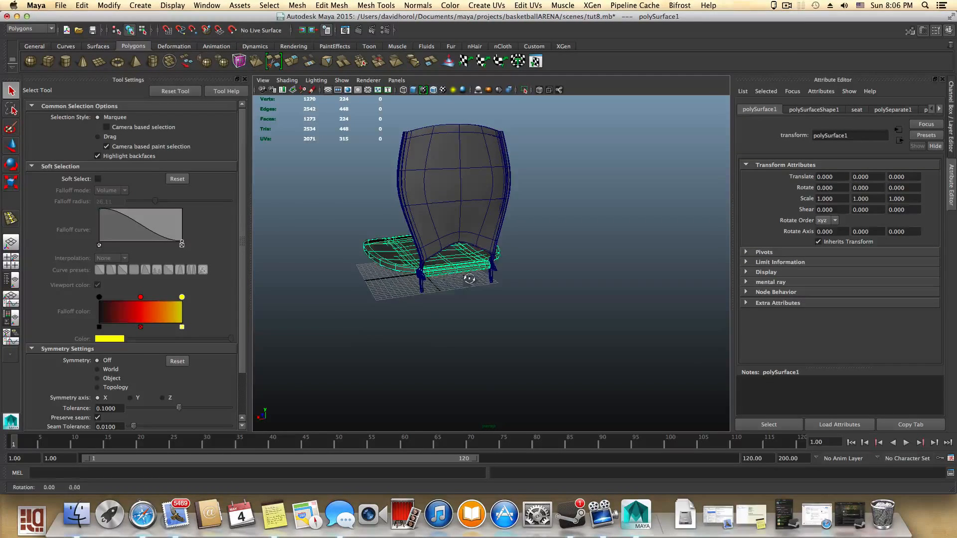
{"action": "left_click_drag", "start_coordinate": [465, 273], "coordinate": [534, 288], "text": "alt"}
- Preview the chair smoothed in wireframe and shaded display, selecting the frame and then the seat again
{"action": "key", "text": "3"}
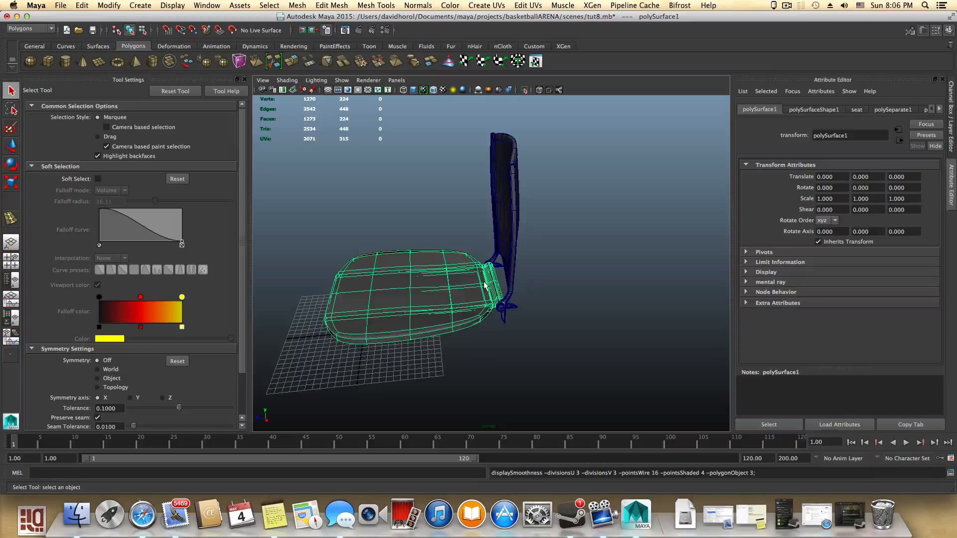
{"action": "key", "text": "4"}
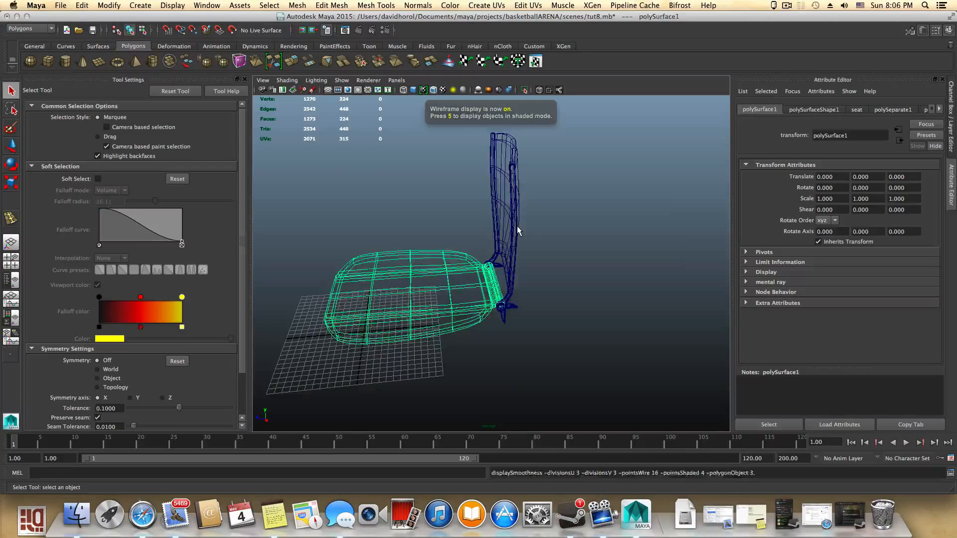
{"action": "left_click", "coordinate": [517, 230]}
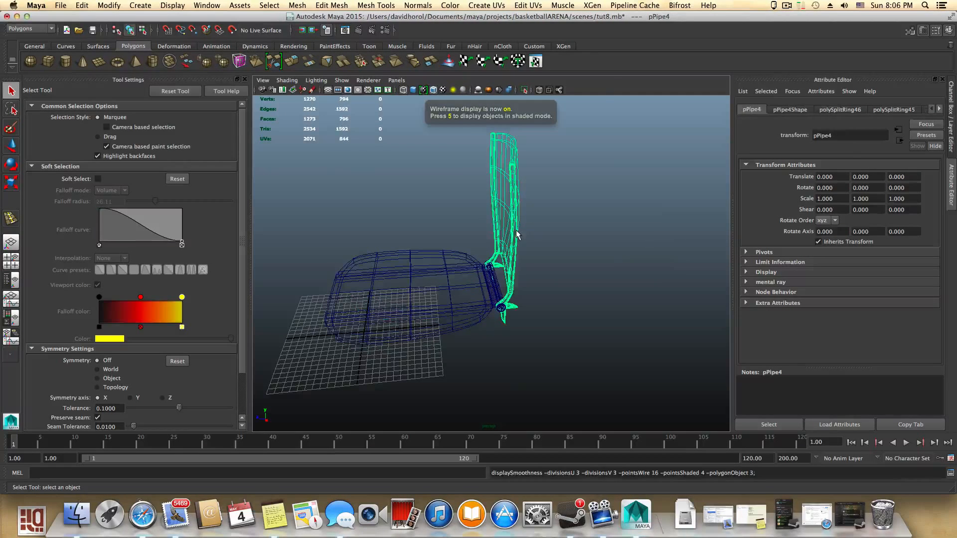
{"action": "key", "text": "5"}
{"action": "left_click", "coordinate": [452, 276]}
{"action": "left_click_drag", "start_coordinate": [459, 287], "coordinate": [441, 272], "text": "alt"}
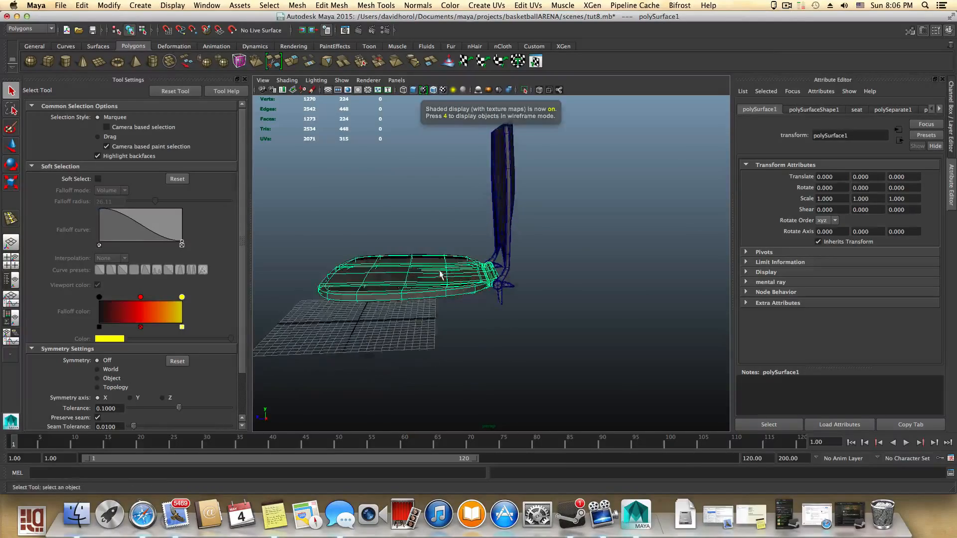
{"action": "right_click_drag", "start_coordinate": [441, 273], "coordinate": [548, 306], "text": "alt"}
{"action": "left_click_drag", "start_coordinate": [453, 293], "coordinate": [541, 317], "text": "alt"}
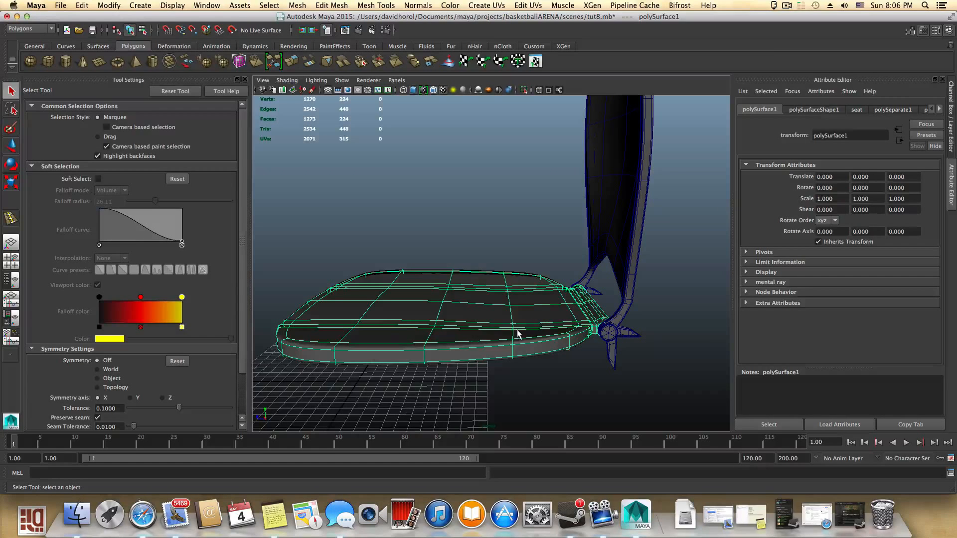
- With the Move Tool, move the seat's pivot to the centre of the hinge ring
{"action": "left_click", "coordinate": [12, 146]}
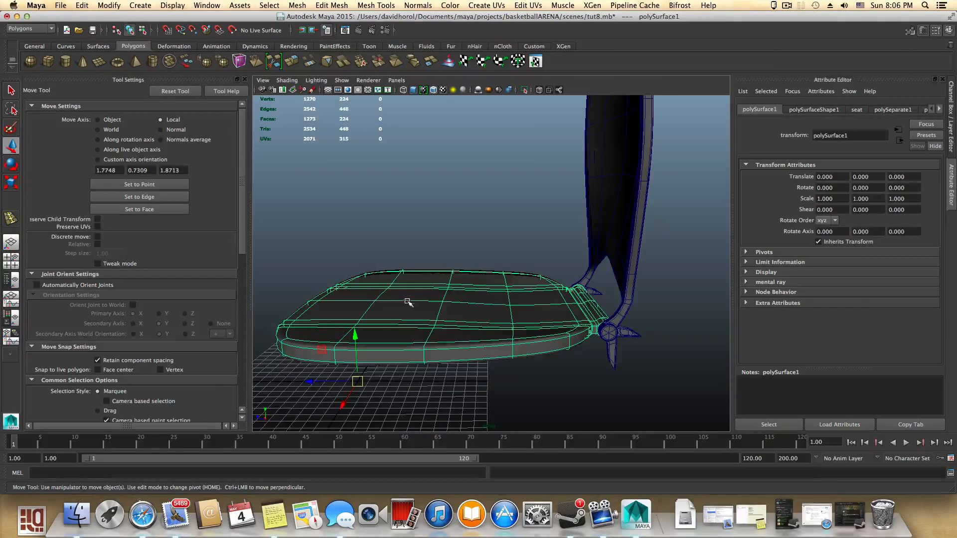
{"action": "left_click_drag", "start_coordinate": [405, 299], "coordinate": [400, 375], "text": "alt"}
{"action": "right_click_drag", "start_coordinate": [399, 375], "coordinate": [339, 353], "text": "alt"}
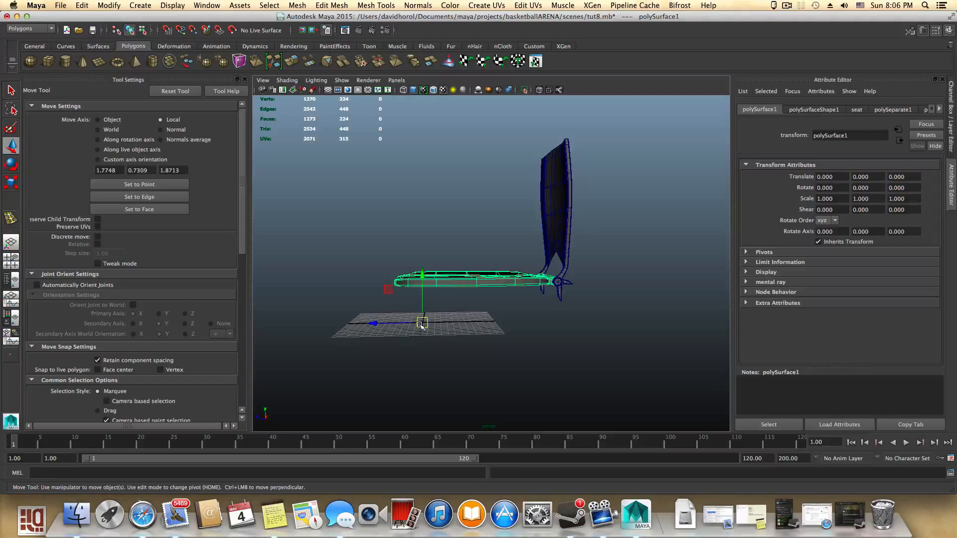
{"action": "right_click_drag", "start_coordinate": [475, 330], "coordinate": [651, 368], "text": "alt"}
{"action": "middle_click_drag", "start_coordinate": [651, 368], "coordinate": [474, 335], "text": "alt"}
{"action": "right_click_drag", "start_coordinate": [474, 335], "coordinate": [545, 350], "text": "alt"}
{"action": "left_click_drag", "start_coordinate": [519, 350], "coordinate": [544, 342], "text": "alt"}
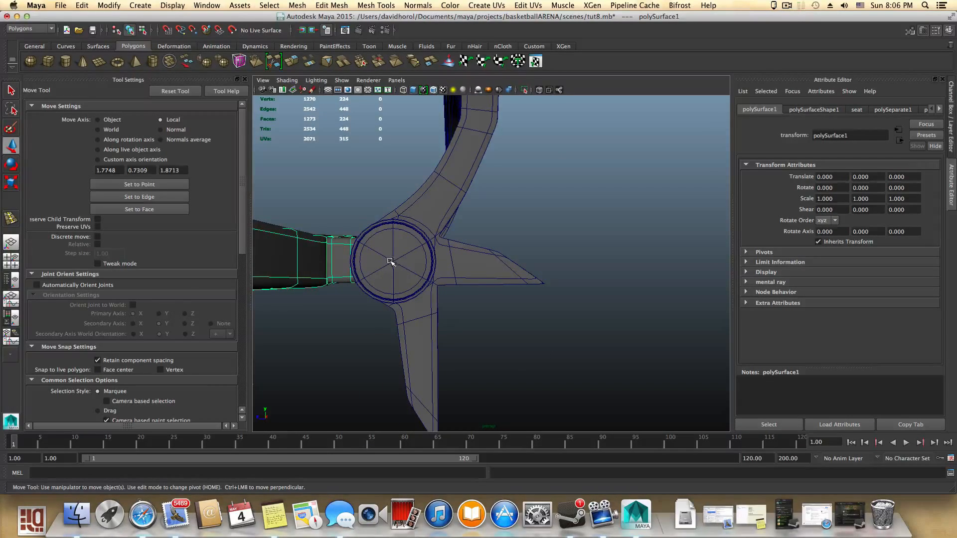
{"action": "left_click_drag", "start_coordinate": [420, 274], "coordinate": [380, 267], "text": "alt"}
{"action": "right_click_drag", "start_coordinate": [380, 267], "coordinate": [337, 271], "text": "alt"}
{"action": "left_click_drag", "start_coordinate": [337, 271], "coordinate": [377, 273], "text": "alt"}
{"action": "middle_click_drag", "start_coordinate": [391, 284], "coordinate": [491, 260], "text": "alt"}
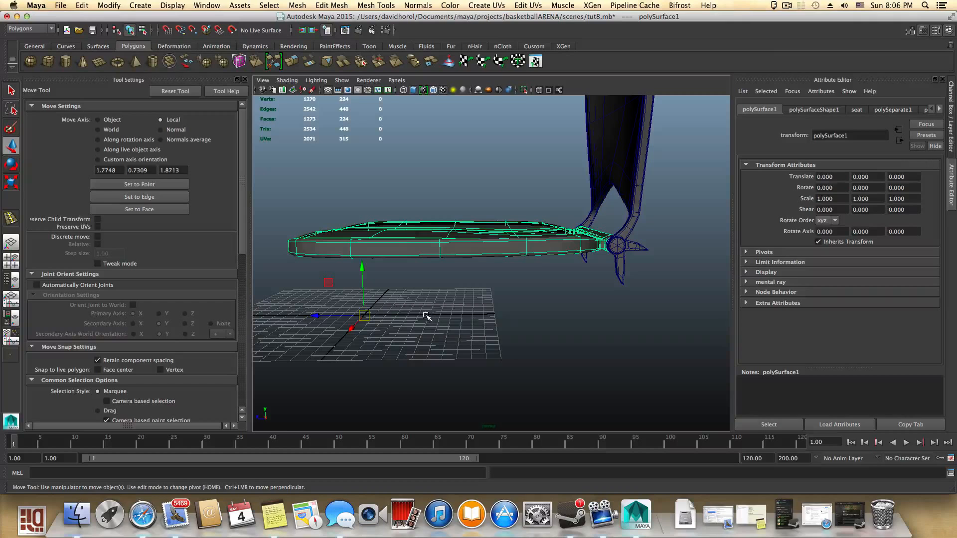
{"action": "key", "text": "Home"}
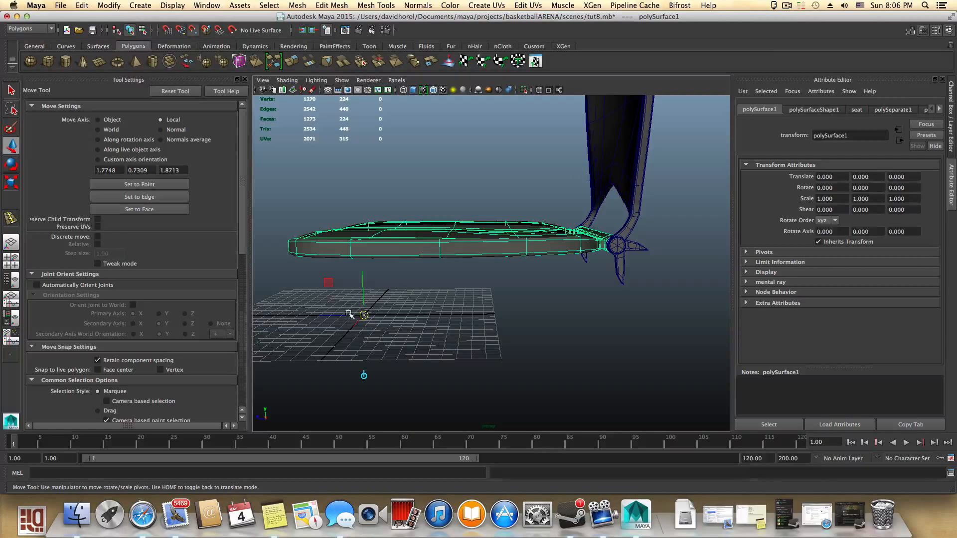
{"action": "left_click_drag", "start_coordinate": [364, 315], "coordinate": [381, 306]}
{"action": "left_click_drag", "start_coordinate": [354, 258], "coordinate": [618, 248]}
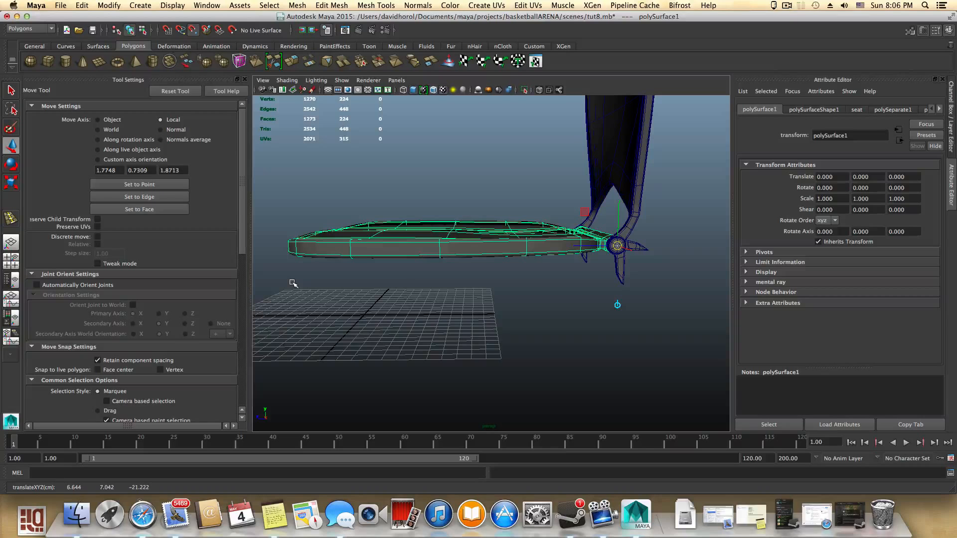
- Snap the seat's pivot onto the centre of the hinge ring with point snapping
{"action": "left_click_drag", "start_coordinate": [618, 247], "coordinate": [494, 303]}
{"action": "left_click_drag", "start_coordinate": [525, 255], "coordinate": [617, 246]}
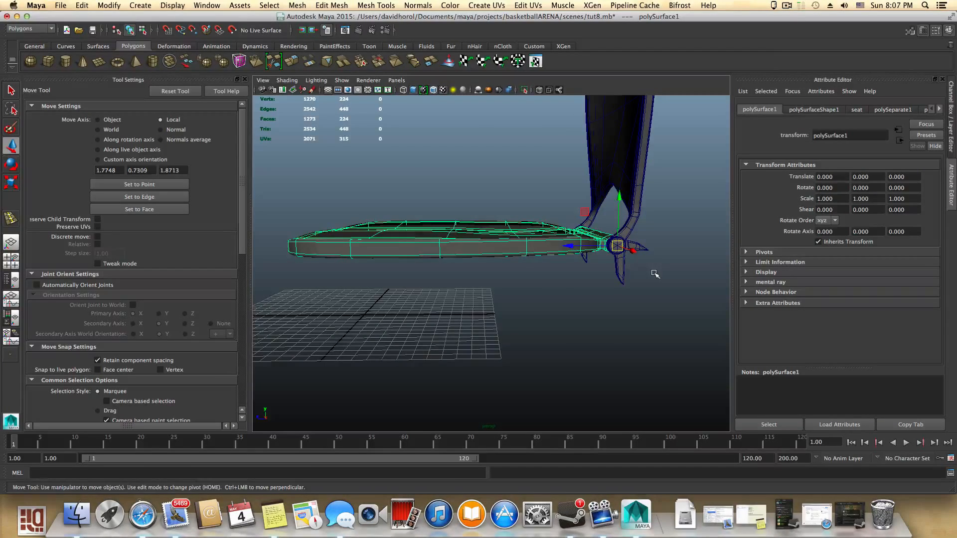
{"action": "left_click_drag", "start_coordinate": [620, 264], "coordinate": [576, 286], "text": "alt"}
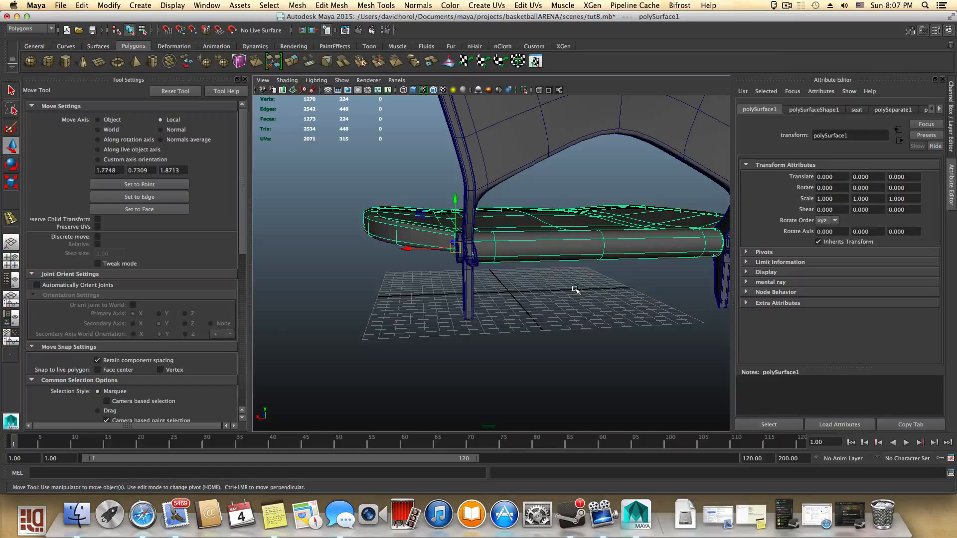
{"action": "key", "text": "Home"}
{"action": "key", "text": "v"}
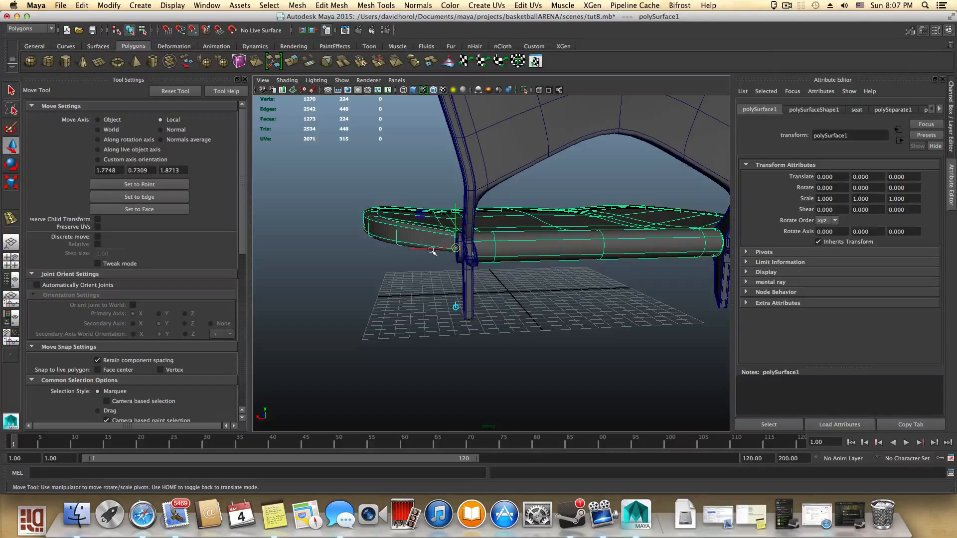
{"action": "left_click_drag", "start_coordinate": [432, 251], "coordinate": [561, 248]}
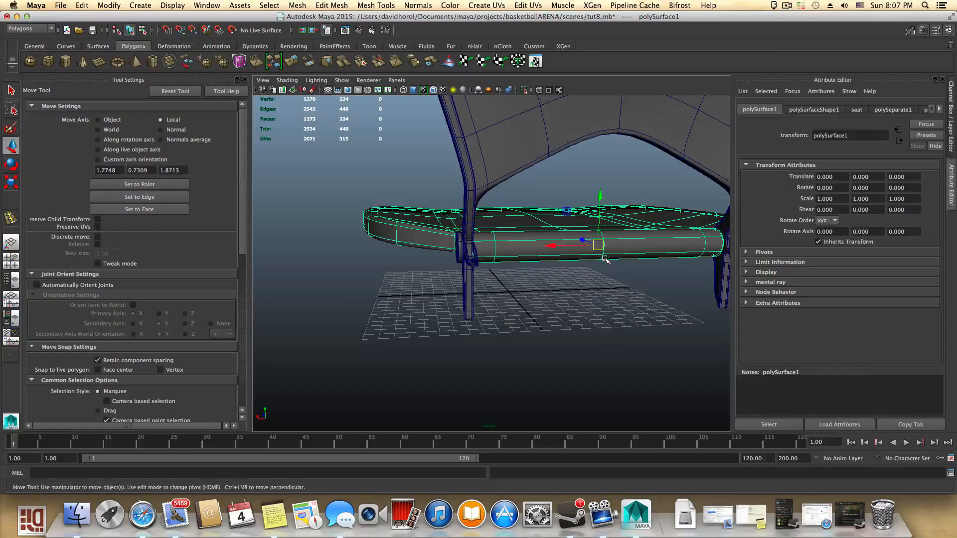
{"action": "left_click_drag", "start_coordinate": [606, 256], "coordinate": [580, 254], "text": "alt"}
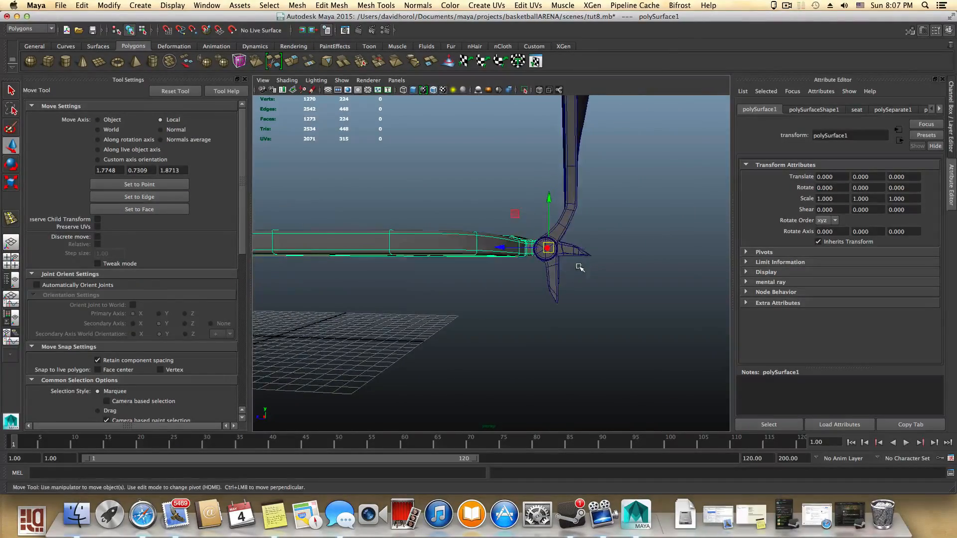
- Test the fold by rotating the seat -90° about the hinge with snap rotation, then rotate it back to 0
{"action": "key", "text": "e"}
{"action": "key", "text": "j"}
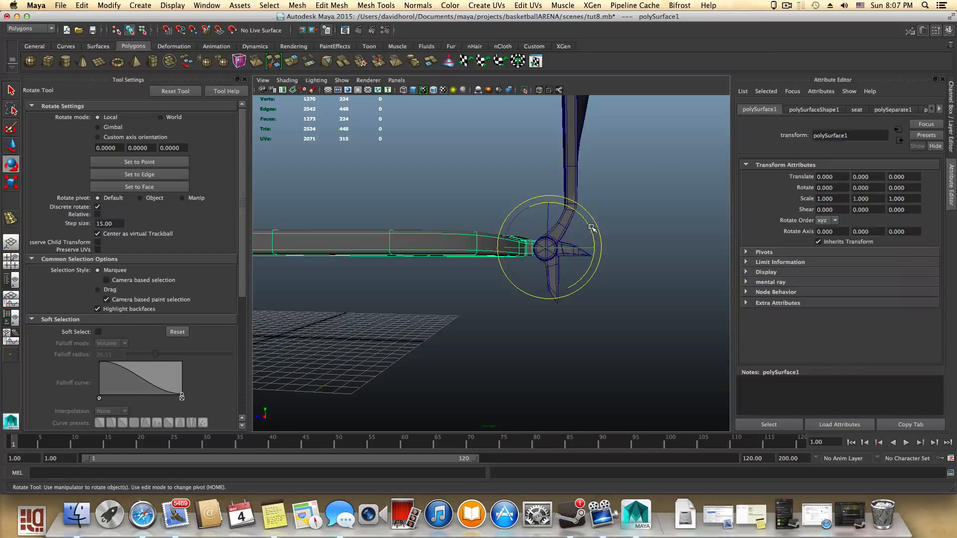
{"action": "left_click_drag", "start_coordinate": [588, 226], "coordinate": [600, 288]}
{"action": "left_click_drag", "start_coordinate": [600, 234], "coordinate": [513, 252], "text": "alt"}
{"action": "scroll", "coordinate": [600, 284], "scroll_direction": "up", "scroll_amount": 5}
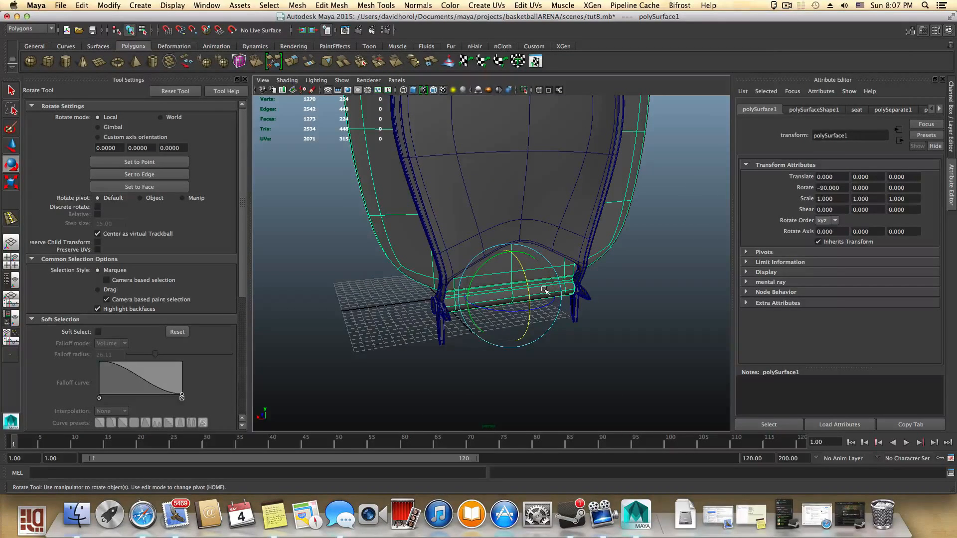
{"action": "key", "text": "j"}
{"action": "left_click", "coordinate": [529, 295]}
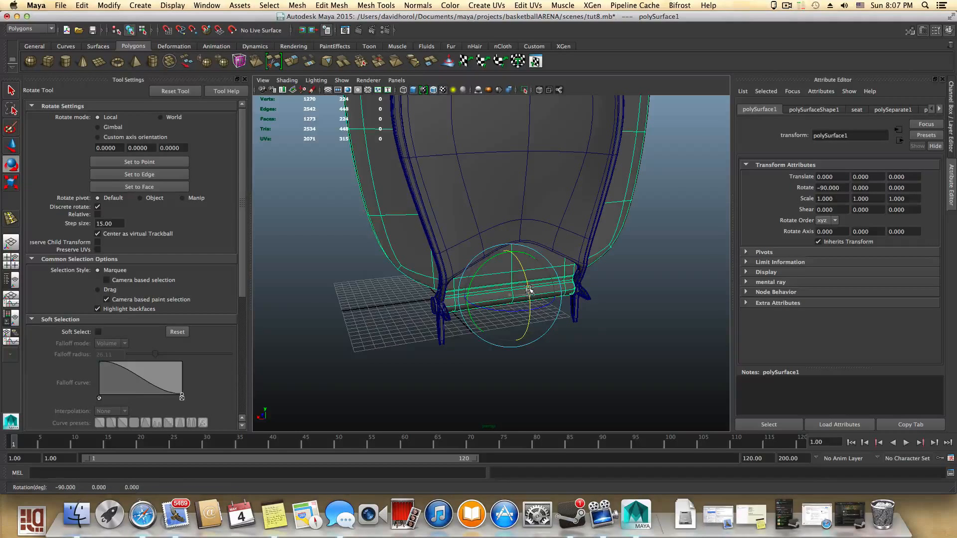
{"action": "left_click_drag", "start_coordinate": [529, 291], "coordinate": [524, 234]}
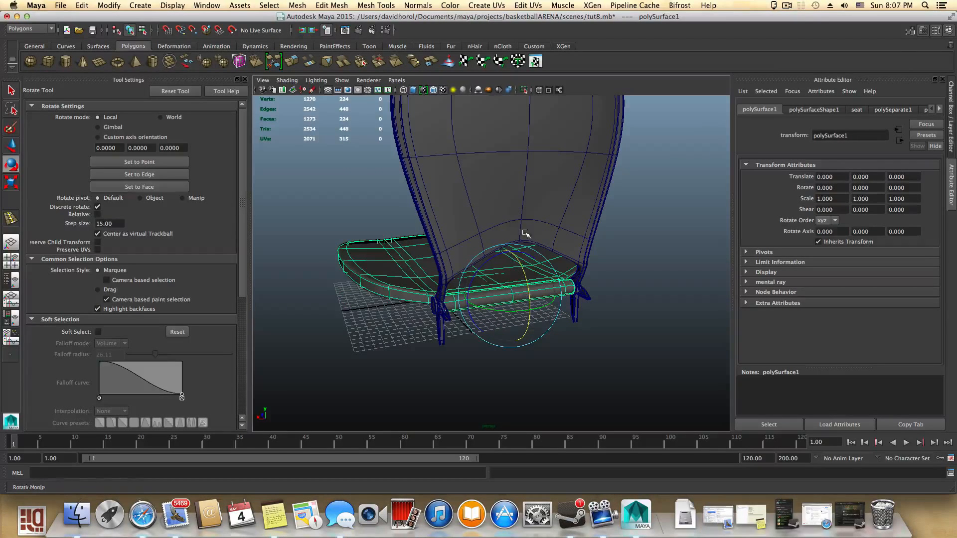
- Open the Outliner and inspect transform2 under pPipe1, selecting it and the seat in turn
{"action": "left_click", "coordinate": [11, 280]}
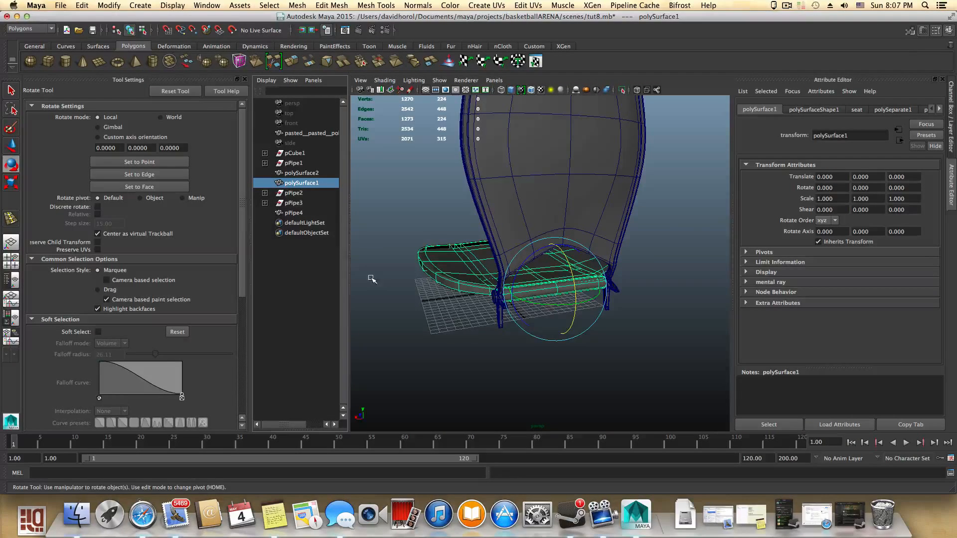
{"action": "key", "text": "f"}
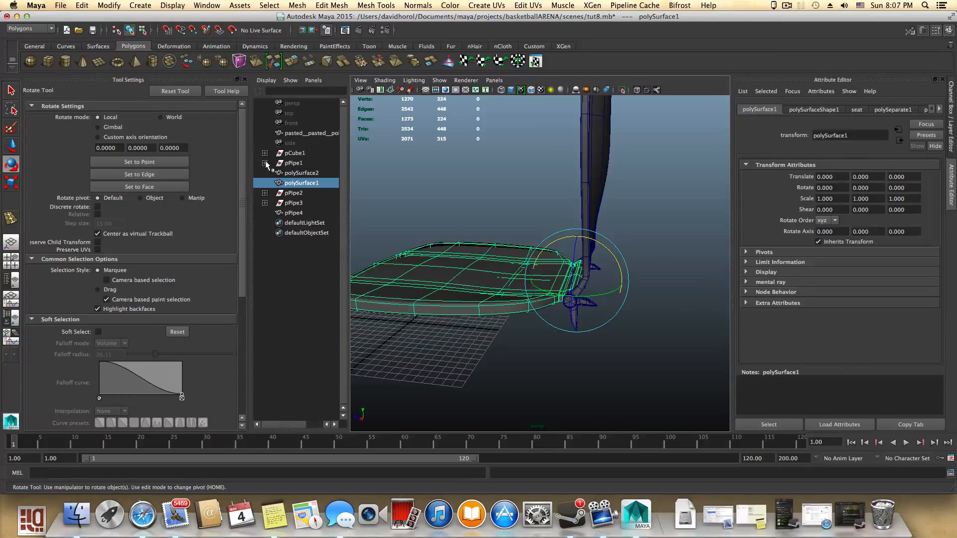
{"action": "left_click", "coordinate": [265, 163]}
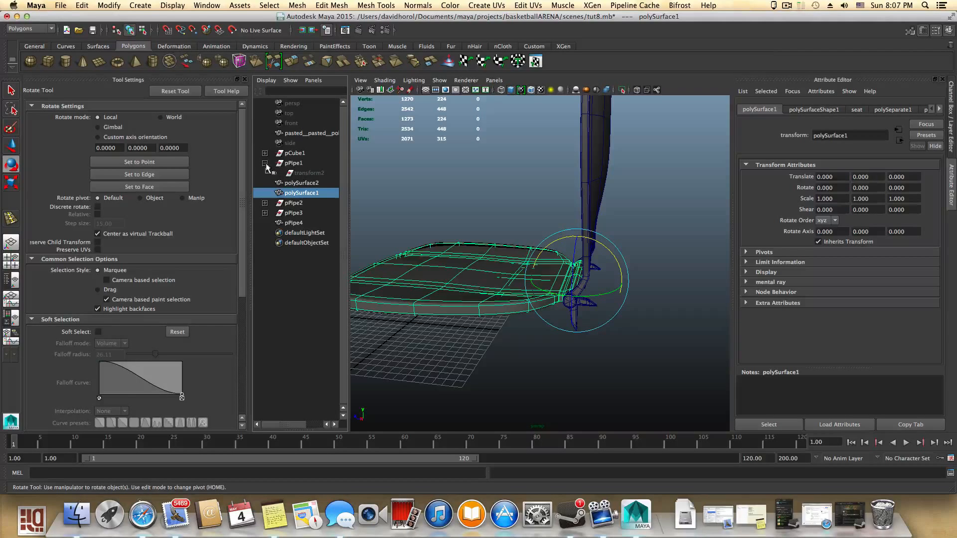
{"action": "left_click", "coordinate": [306, 174]}
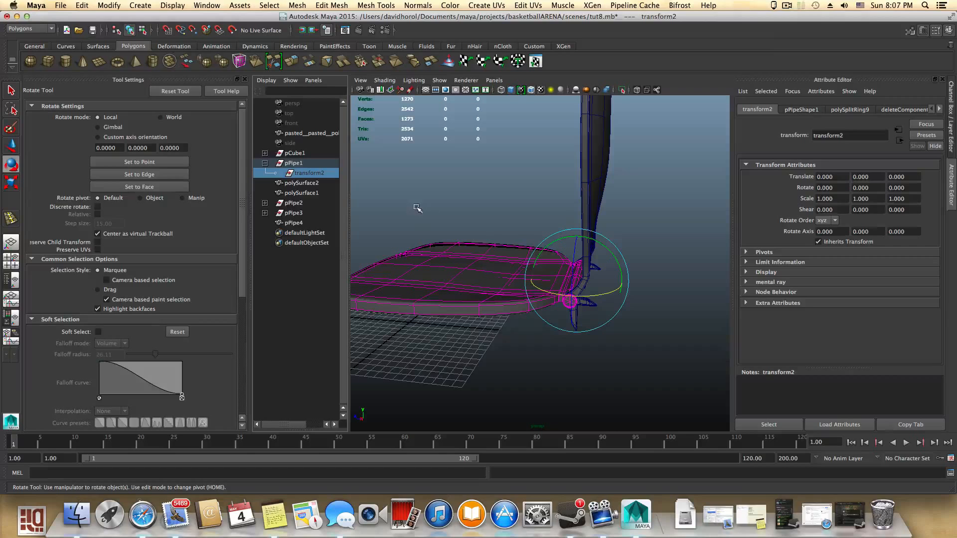
{"action": "left_click_drag", "start_coordinate": [519, 331], "coordinate": [581, 367], "text": "alt"}
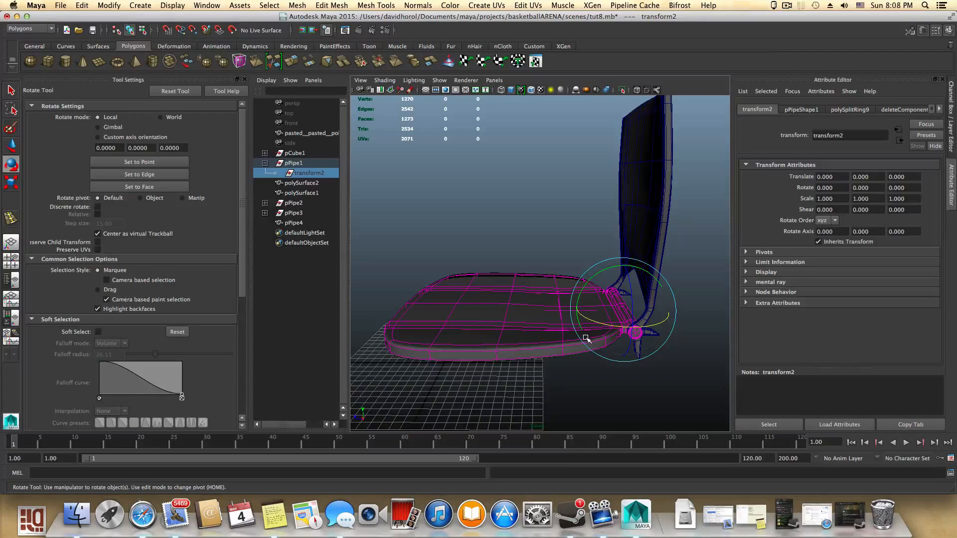
{"action": "mouse_move", "coordinate": [542, 324]}
{"action": "left_mouse_down", "text": "alt"}
{"action": "mouse_move", "coordinate": [563, 346]}
{"action": "mouse_move", "coordinate": [546, 349]}
{"action": "mouse_move", "coordinate": [573, 361]}
{"action": "mouse_move", "coordinate": [586, 346]}
{"action": "mouse_move", "coordinate": [556, 335]}
{"action": "left_mouse_up", "text": "alt"}
{"action": "left_click", "coordinate": [625, 233]}
{"action": "left_click", "coordinate": [557, 341]}
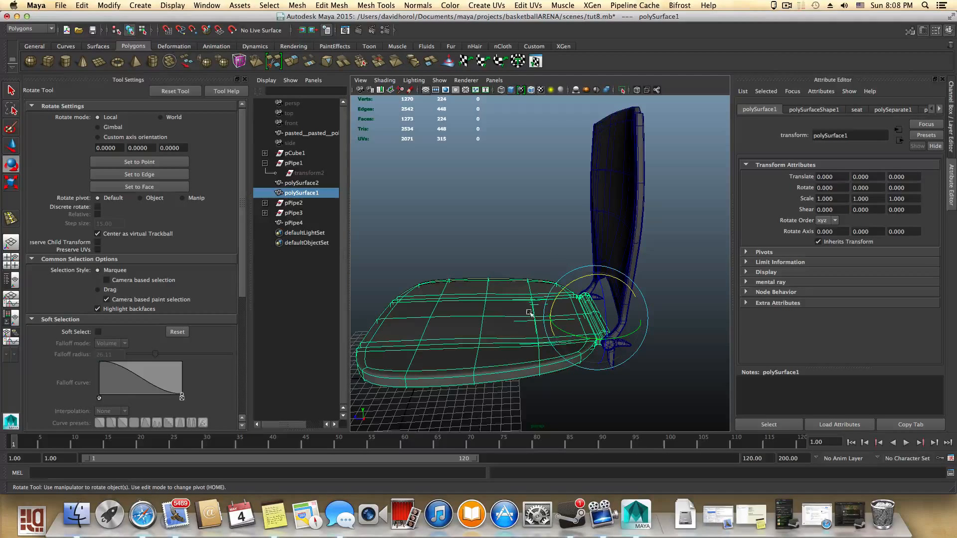
{"action": "left_click", "coordinate": [306, 174]}
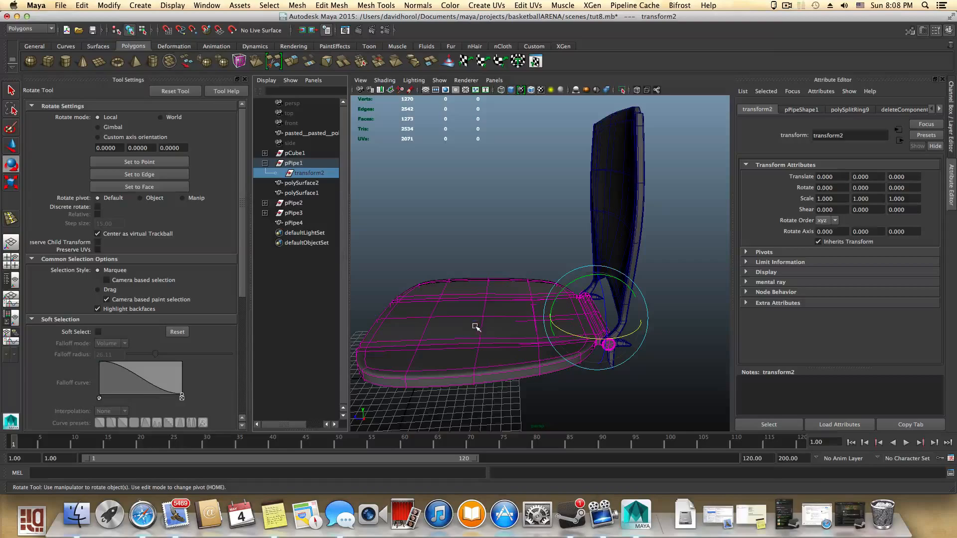
{"action": "left_click_drag", "start_coordinate": [475, 327], "coordinate": [477, 276], "text": "alt"}
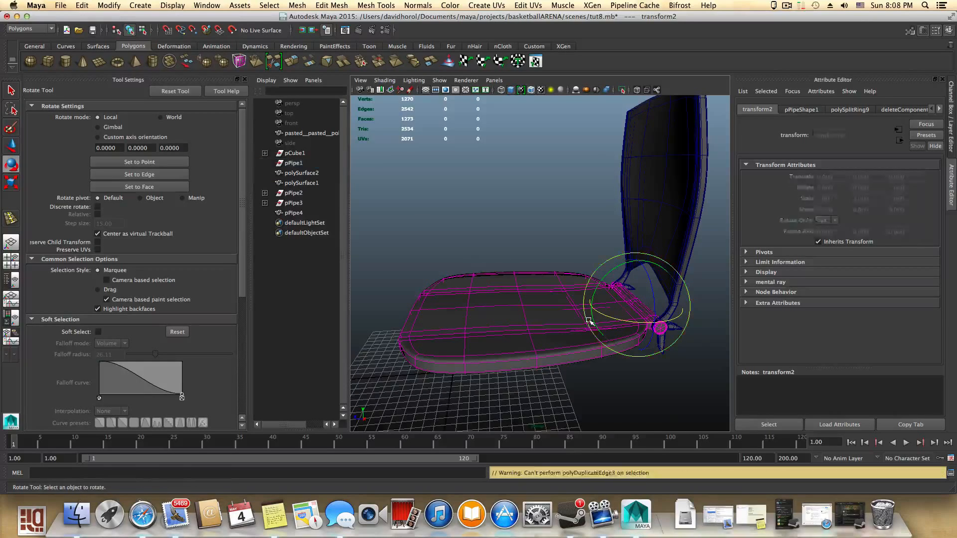
- Try deleting transform2 and undo the deletion
{"action": "key", "text": "Delete"}
{"action": "key", "text": "a"}
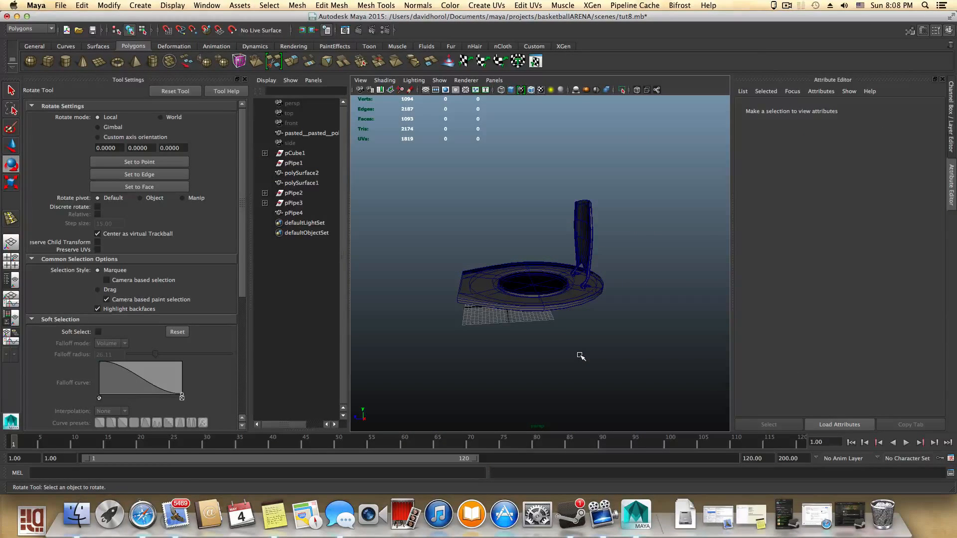
{"action": "key", "text": "z"}
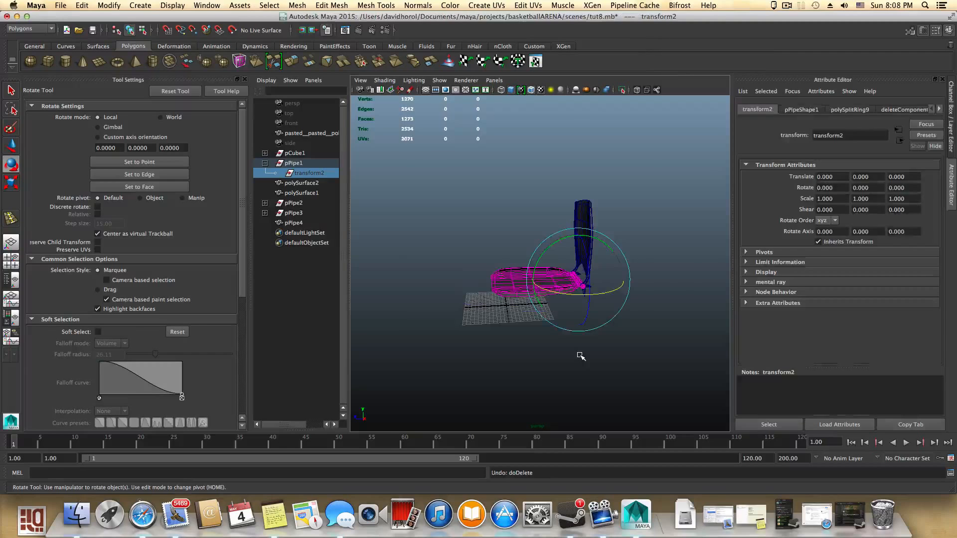
- Select the seat, backrest and frame and delete their construction history
{"action": "key", "text": "f"}
{"action": "left_click", "coordinate": [559, 317]}
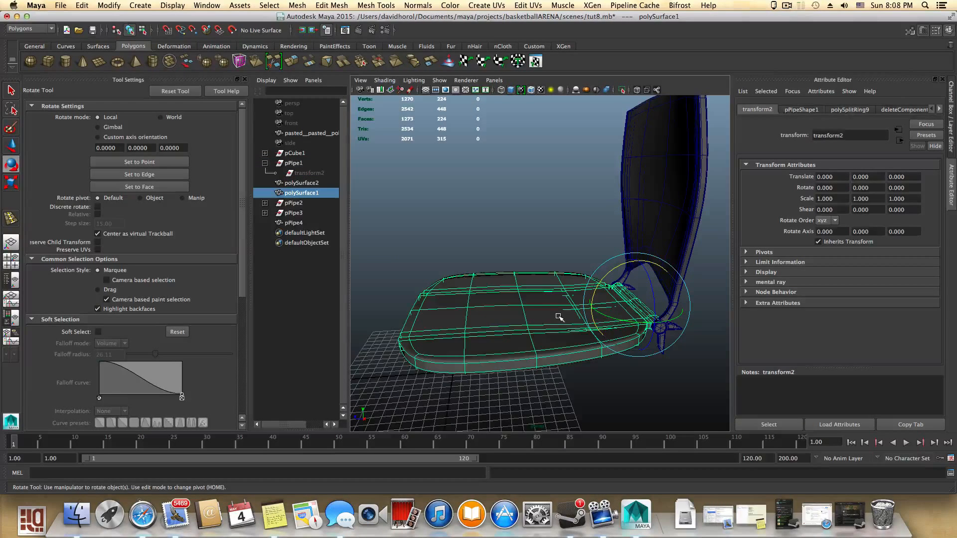
{"action": "left_click_drag", "start_coordinate": [507, 176], "coordinate": [688, 425]}
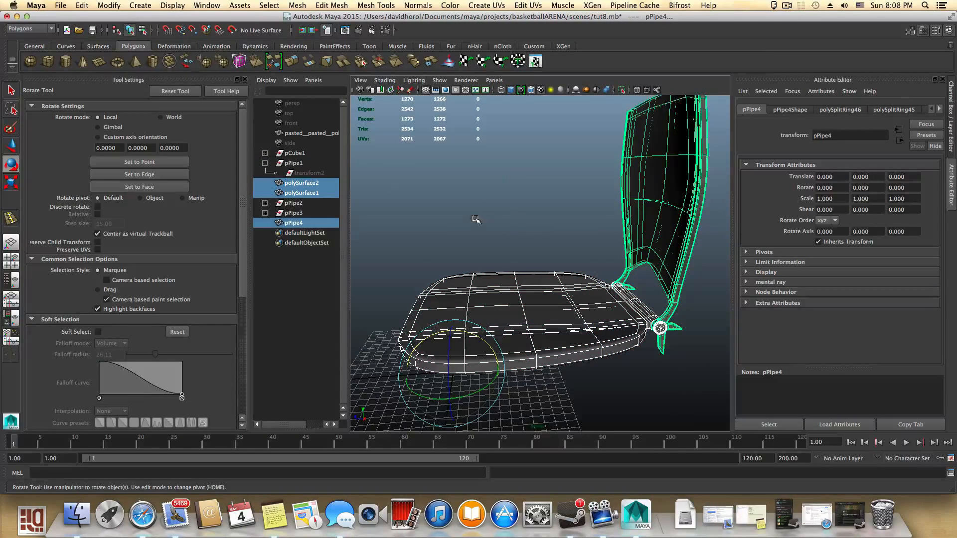
{"action": "left_click", "coordinate": [76, 5]}
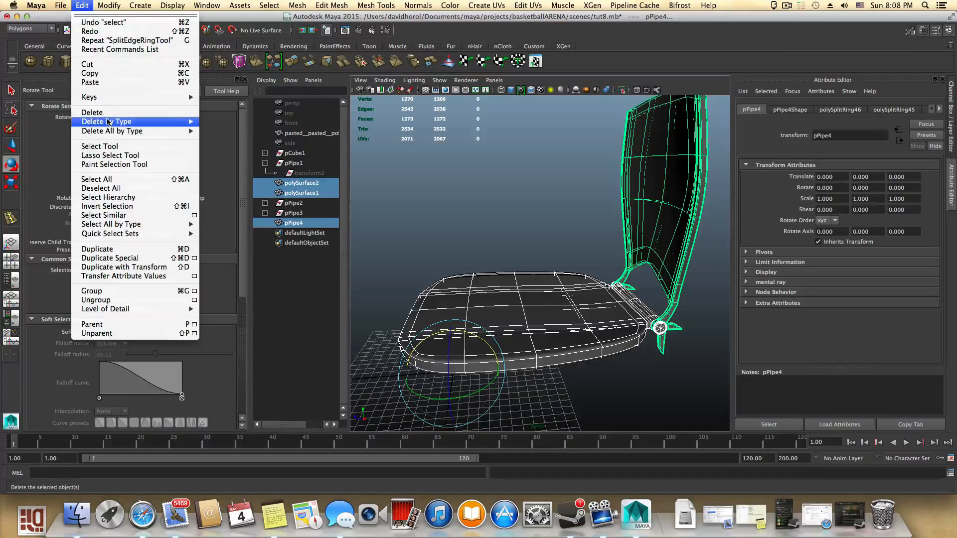
{"action": "left_click", "coordinate": [284, 127]}
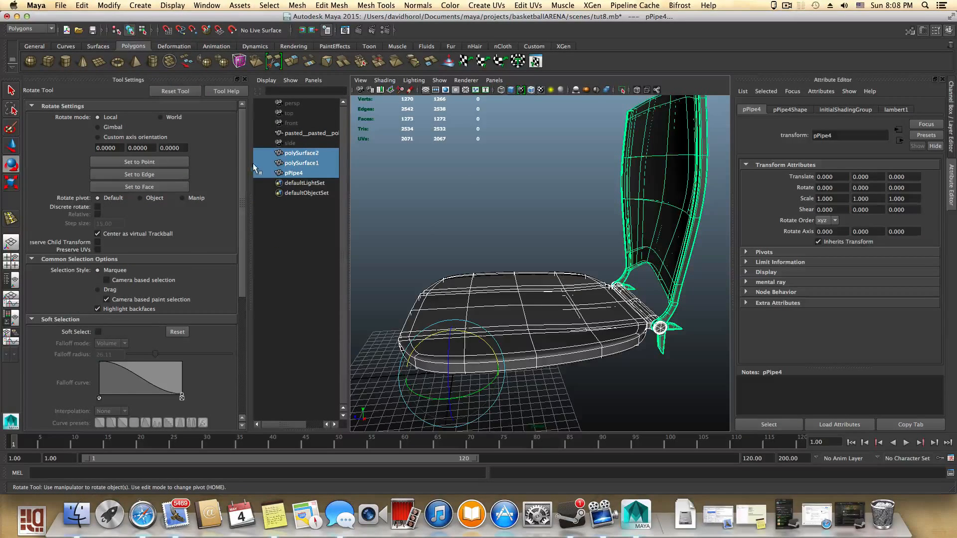
- Make layer1 visible and delete the stray pasted__pasted__polySurface6 plane
{"action": "left_click", "coordinate": [313, 132]}
{"action": "middle_click_drag", "start_coordinate": [313, 133], "coordinate": [319, 150]}
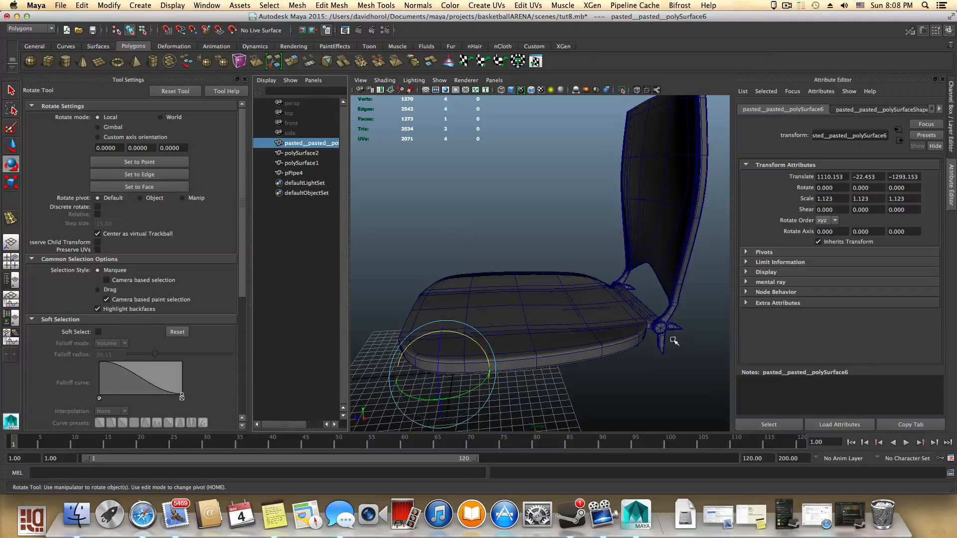
{"action": "left_click", "coordinate": [948, 30]}
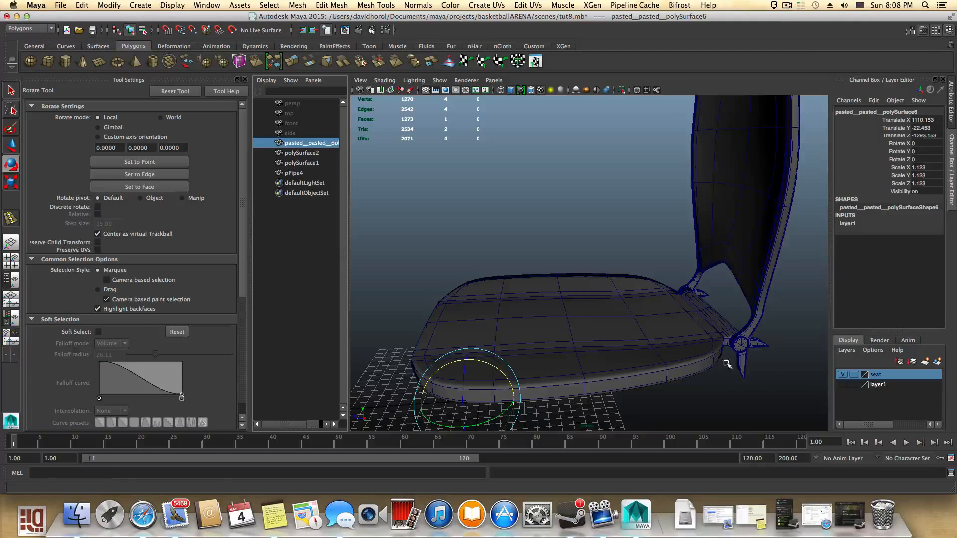
{"action": "scroll", "coordinate": [724, 361], "scroll_direction": "down", "scroll_amount": 6}
{"action": "left_click_drag", "start_coordinate": [661, 326], "coordinate": [634, 301], "text": "alt"}
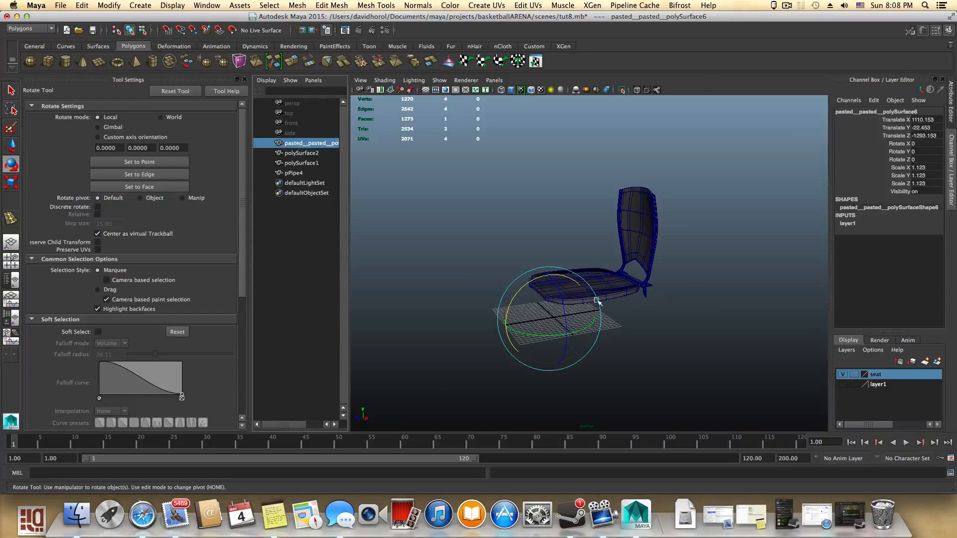
{"action": "left_click", "coordinate": [842, 384]}
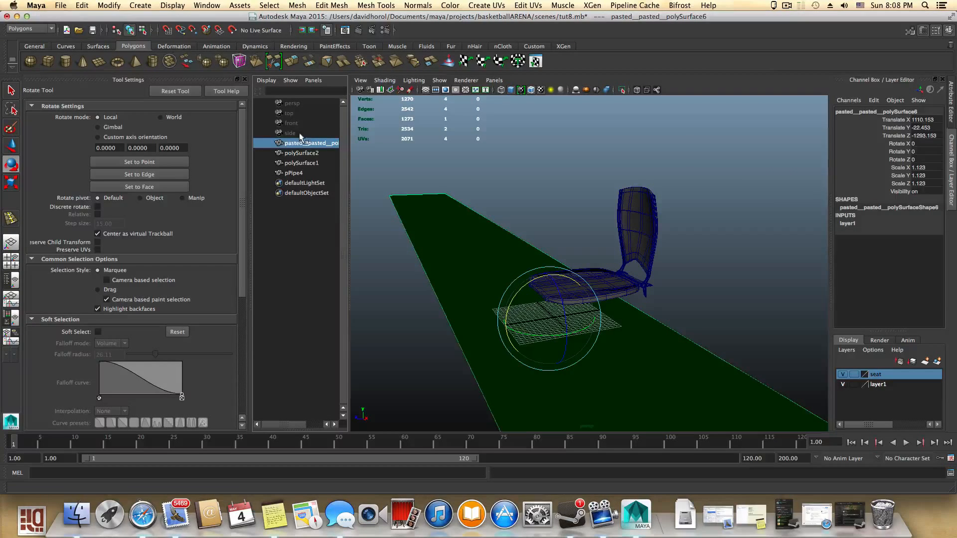
{"action": "left_click_drag", "start_coordinate": [305, 156], "coordinate": [305, 175]}
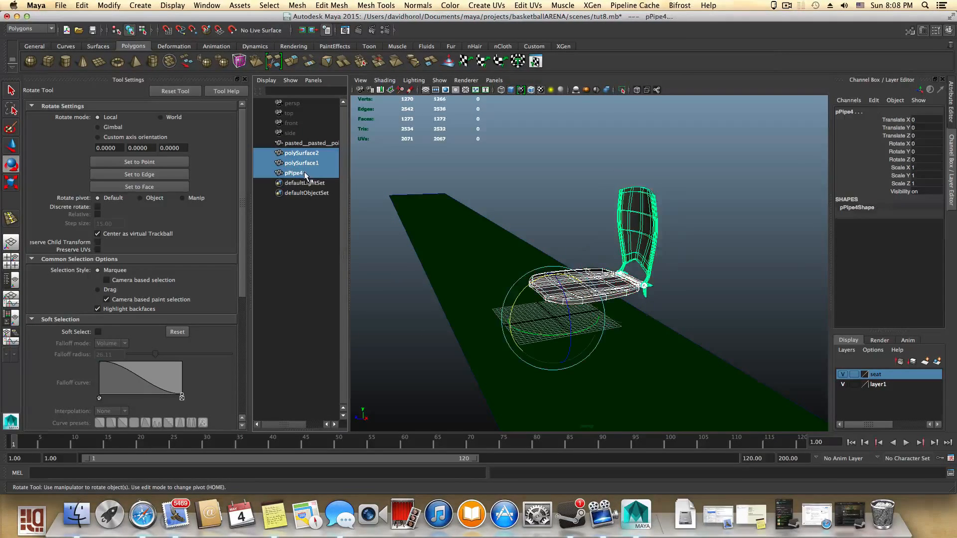
{"action": "left_click", "coordinate": [678, 379]}
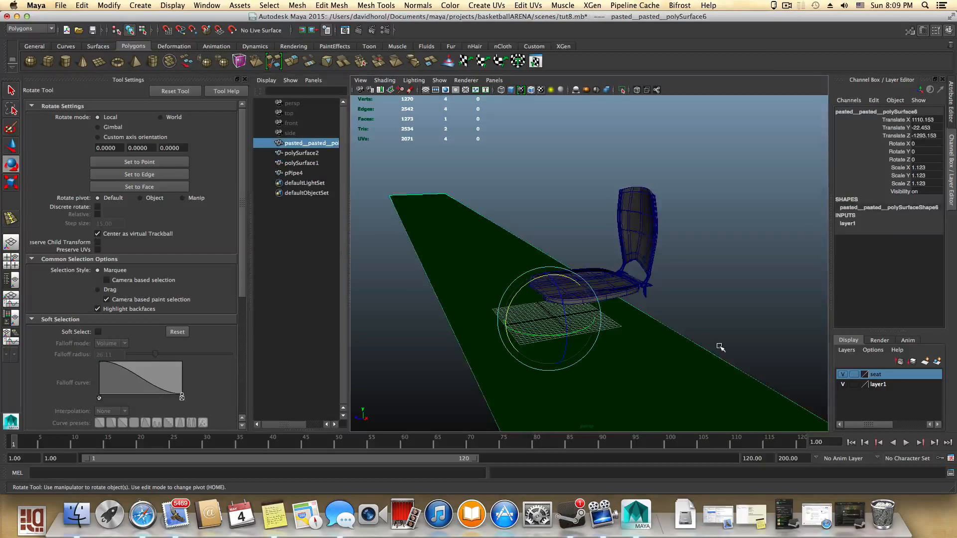
{"action": "key", "text": "Delete"}
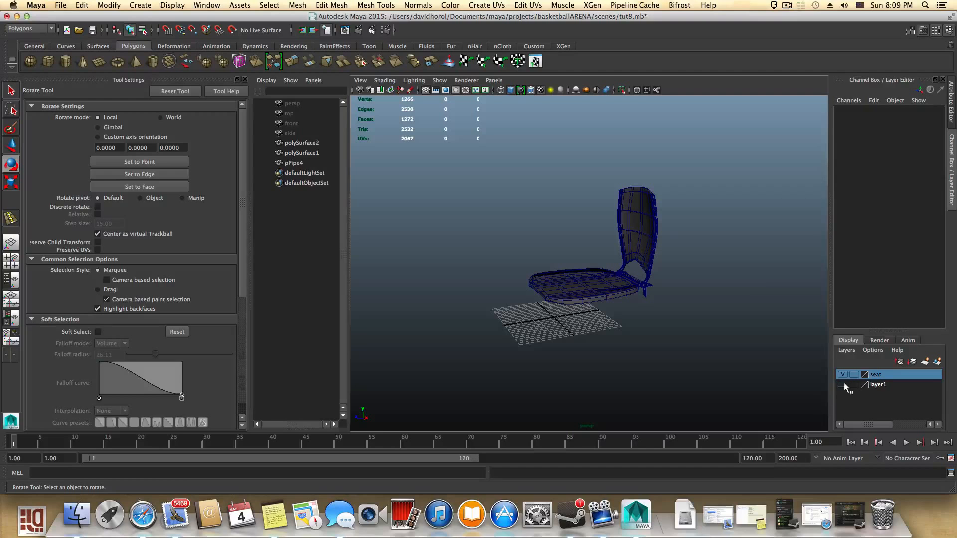
- Select layer1 and the chair parts, and save the scene
{"action": "left_click", "coordinate": [876, 384]}
{"action": "left_click_drag", "start_coordinate": [561, 236], "coordinate": [700, 333]}
{"action": "left_click", "coordinate": [60, 5]}
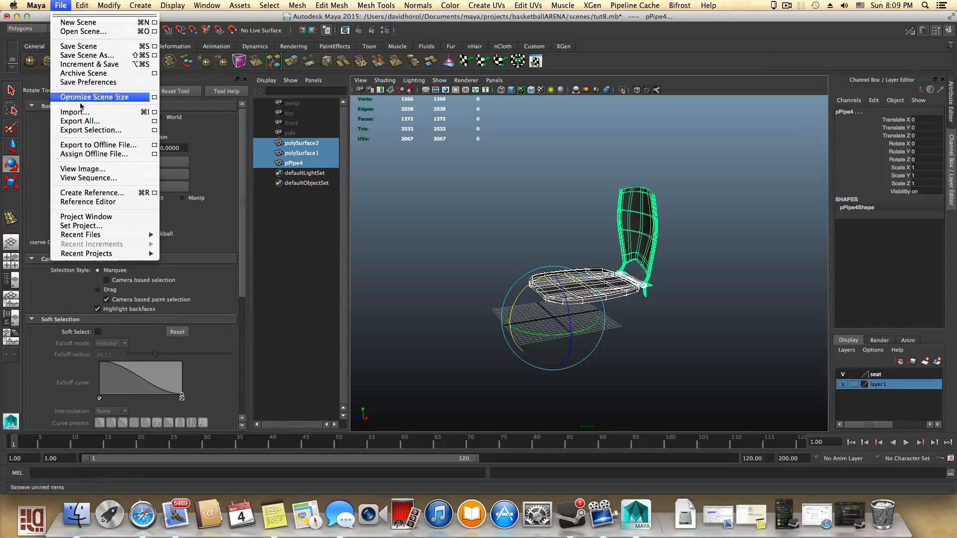
{"action": "left_click", "coordinate": [89, 47]}
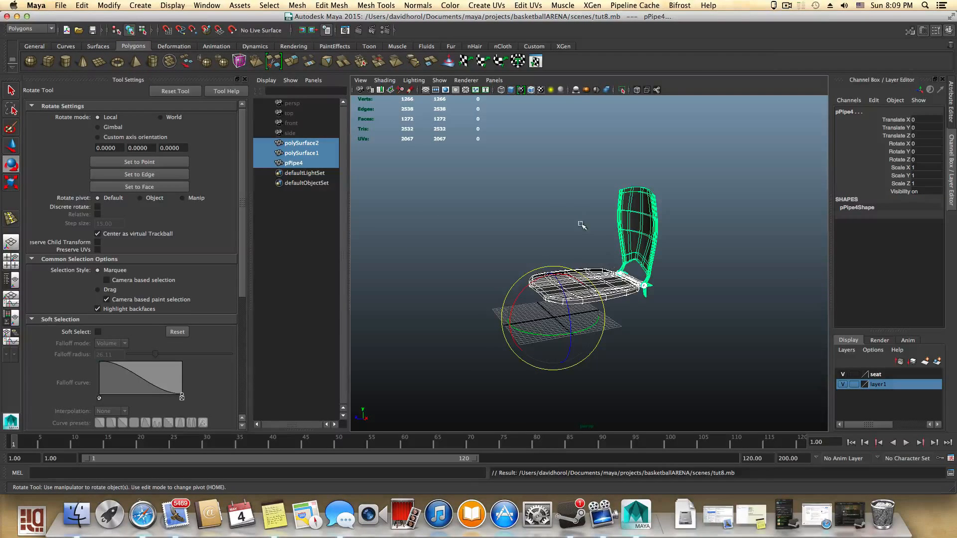
- Select all the chair parts and copy them
{"action": "left_click_drag", "start_coordinate": [553, 202], "coordinate": [713, 353]}
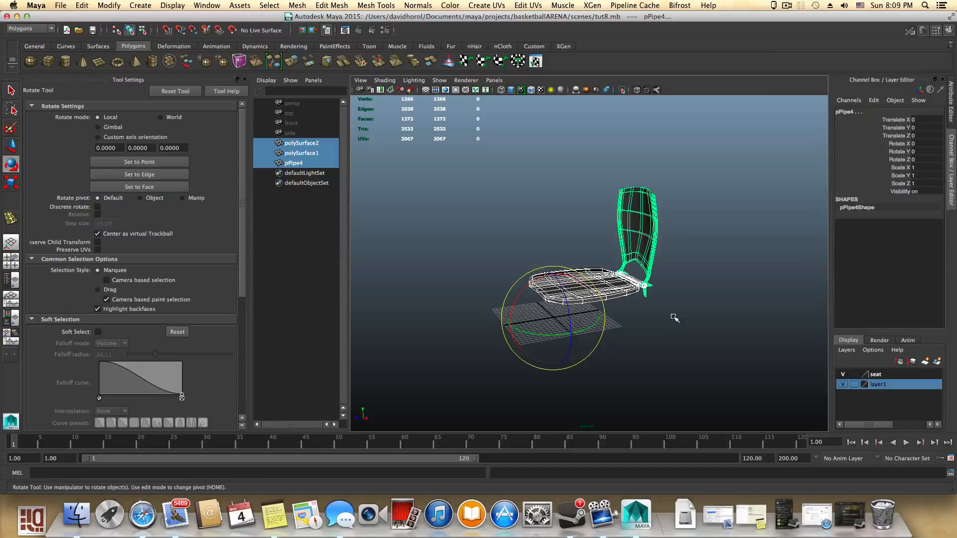
{"action": "left_click", "coordinate": [81, 5]}
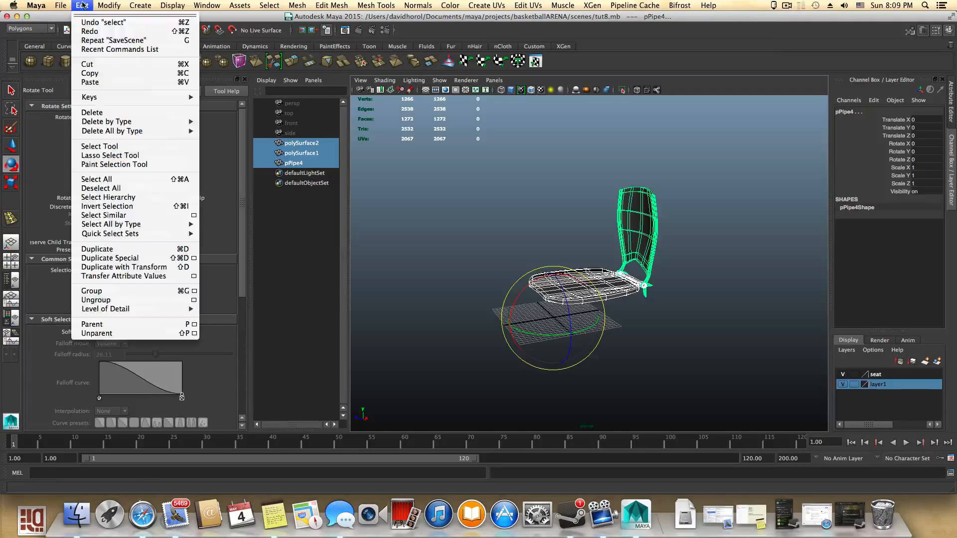
{"action": "left_click", "coordinate": [91, 73]}
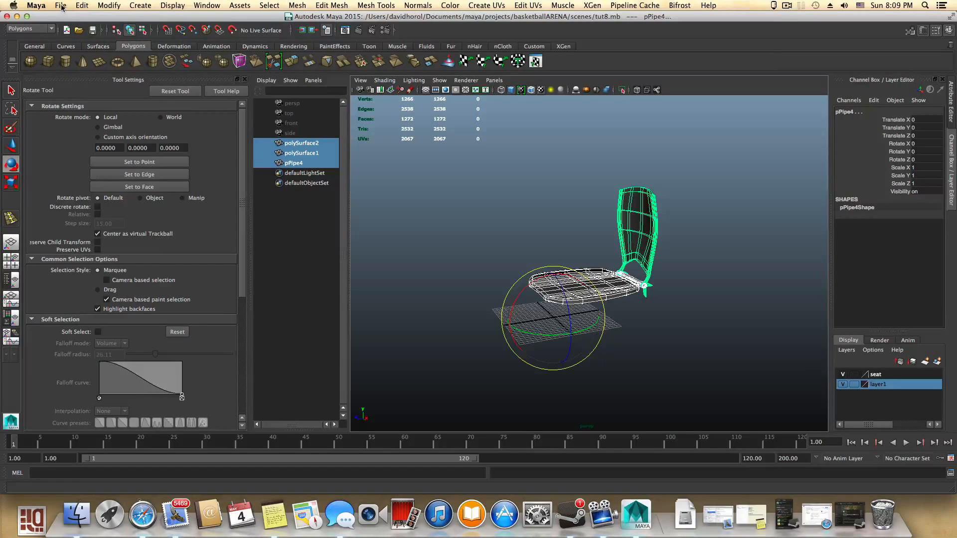
- Open the tut7.mb scene from the project's scenes folder
{"action": "left_click", "coordinate": [60, 5]}
{"action": "left_click", "coordinate": [75, 27]}
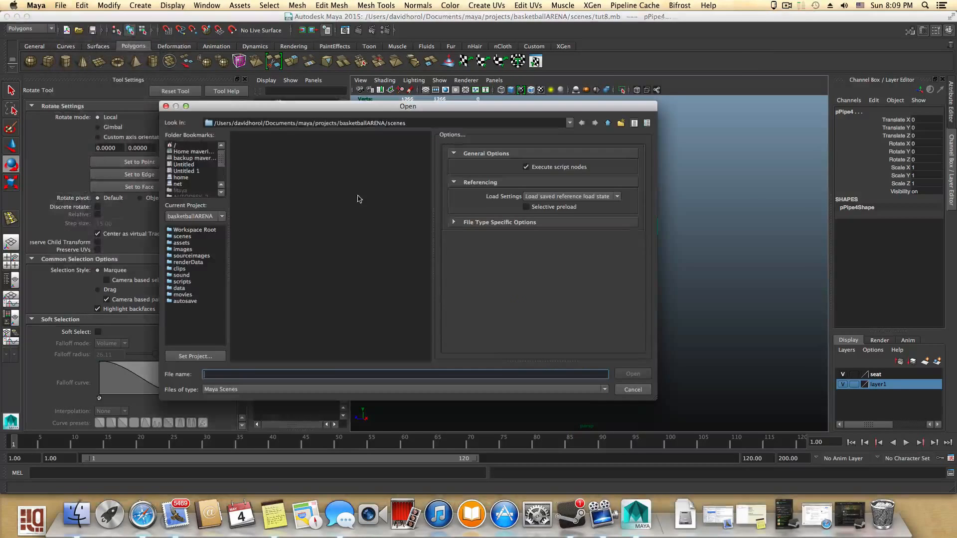
{"action": "left_click", "coordinate": [252, 200]}
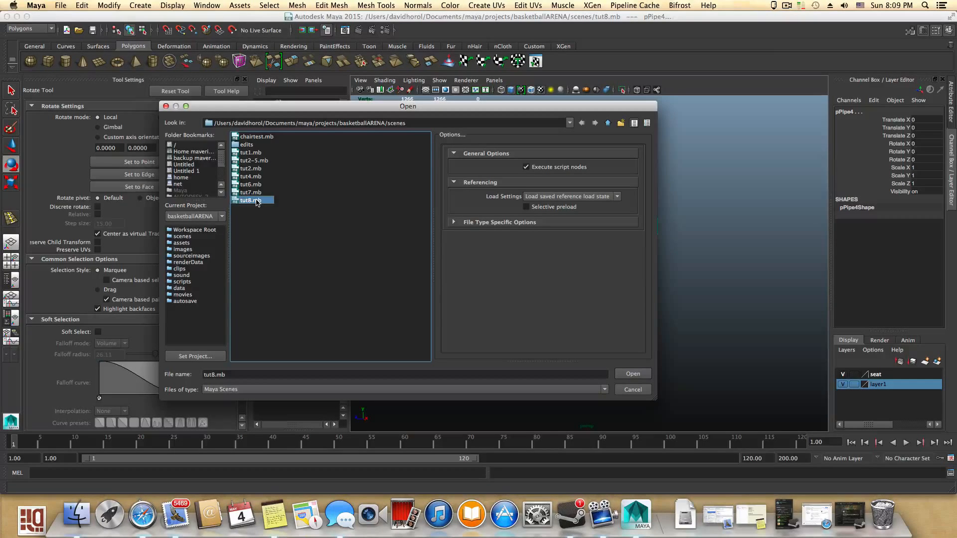
{"action": "left_click", "coordinate": [253, 193]}
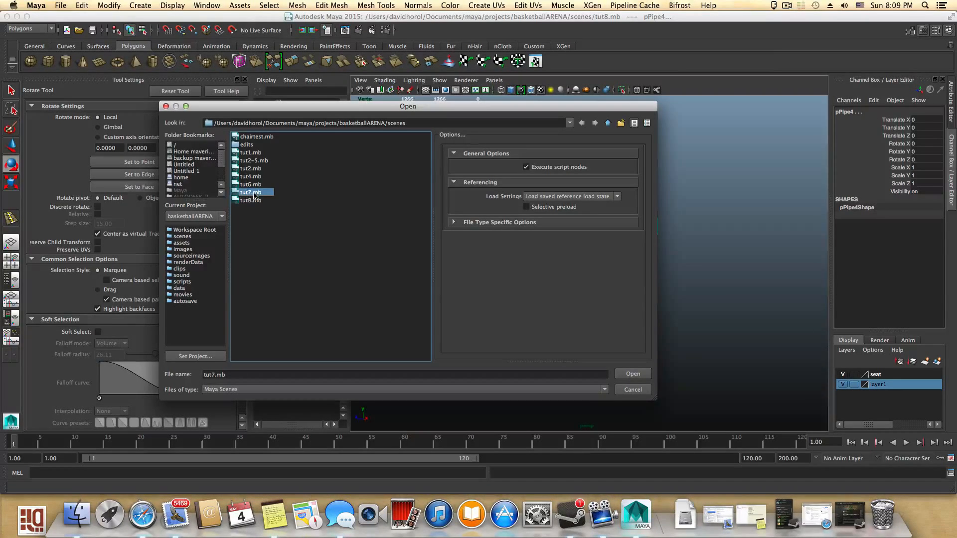
{"action": "left_click", "coordinate": [644, 375]}
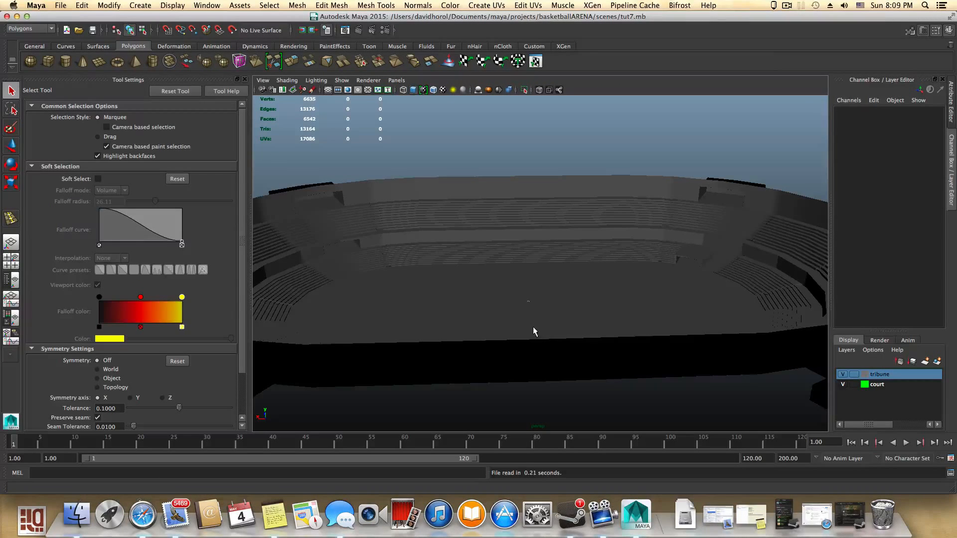
- Switch the viewport renderer to Legacy High Quality Viewport
{"action": "left_click_drag", "start_coordinate": [527, 327], "coordinate": [628, 318], "text": "alt"}
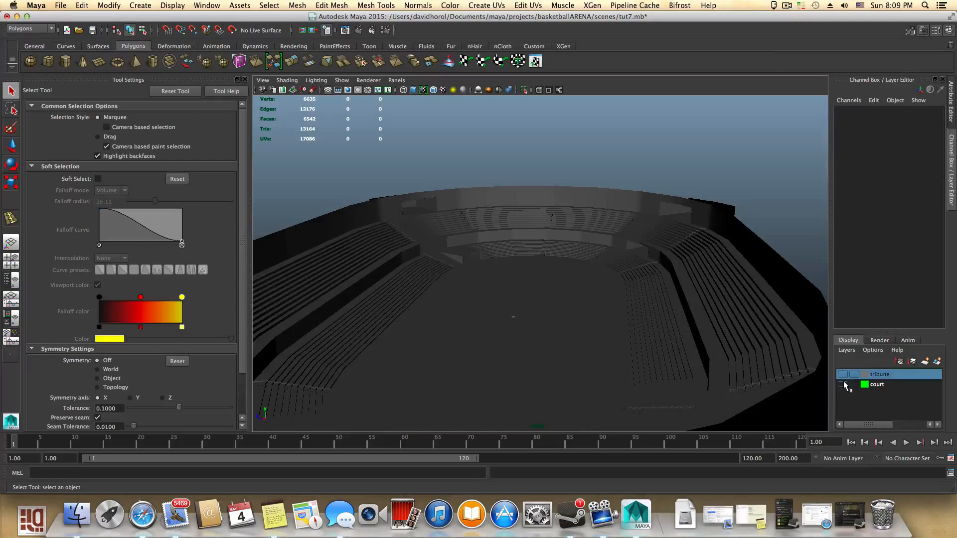
{"action": "right_click_drag", "start_coordinate": [560, 346], "coordinate": [660, 389], "text": "alt"}
{"action": "middle_click_drag", "start_coordinate": [637, 381], "coordinate": [683, 279], "text": "alt"}
{"action": "right_click_drag", "start_coordinate": [603, 329], "coordinate": [690, 349], "text": "alt"}
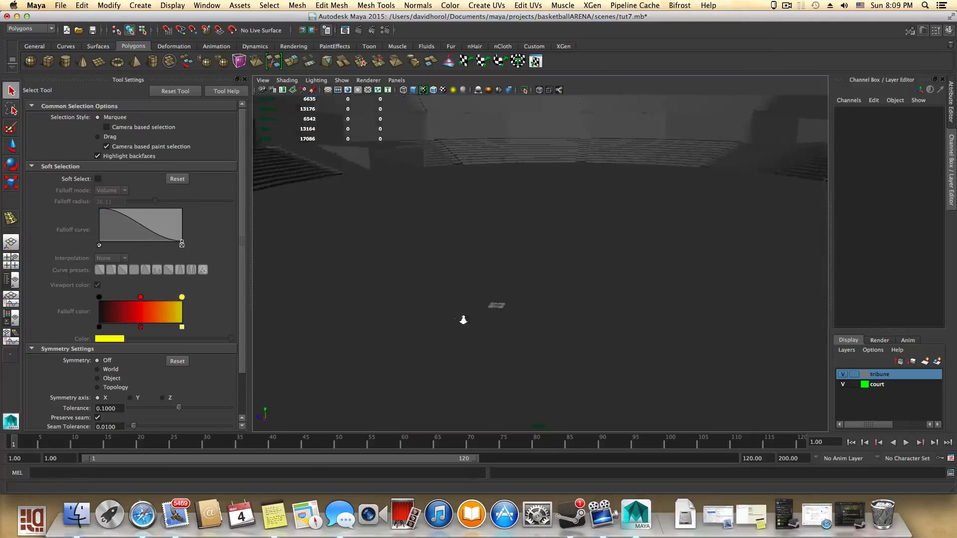
{"action": "right_click_drag", "start_coordinate": [464, 320], "coordinate": [503, 329], "text": "alt"}
{"action": "middle_click_drag", "start_coordinate": [424, 334], "coordinate": [530, 259], "text": "alt"}
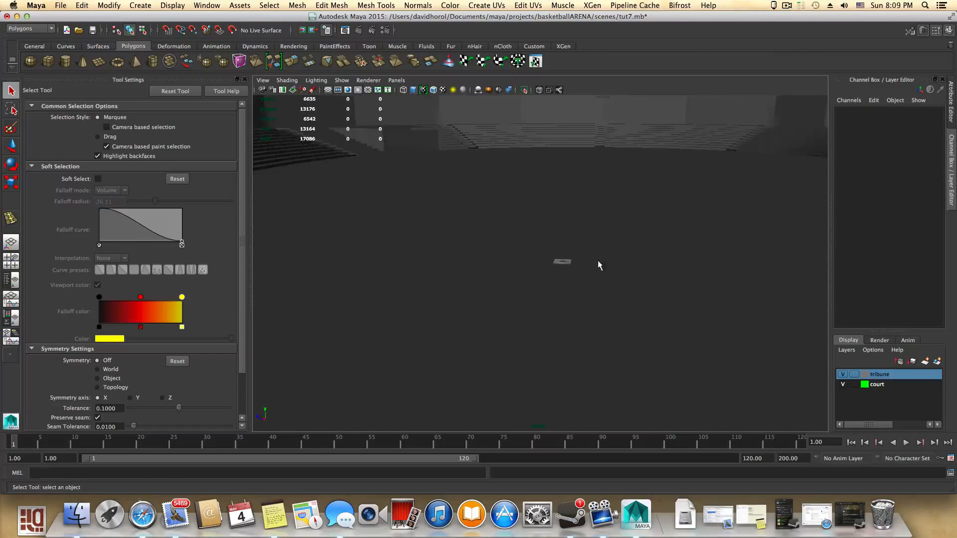
{"action": "left_click_drag", "start_coordinate": [598, 264], "coordinate": [572, 297], "text": "alt"}
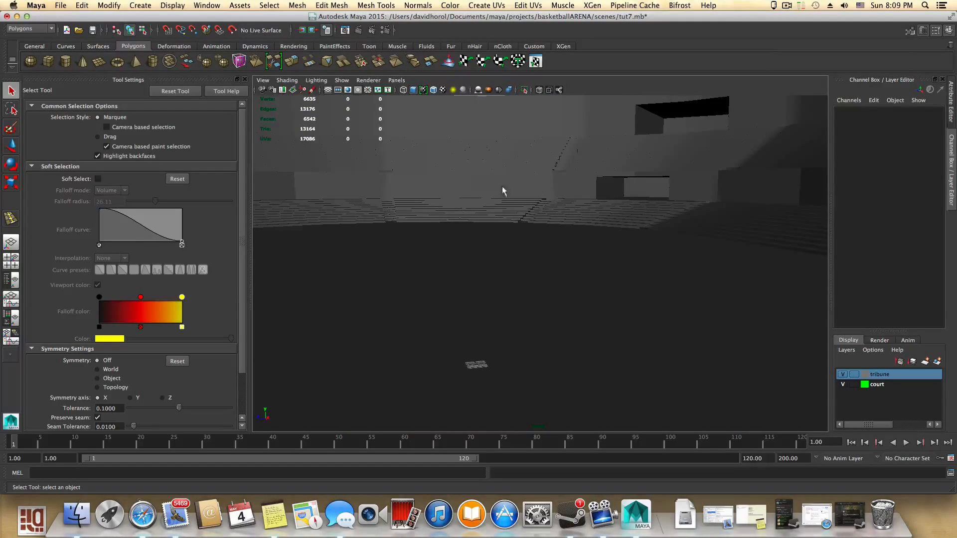
{"action": "left_click", "coordinate": [369, 81]}
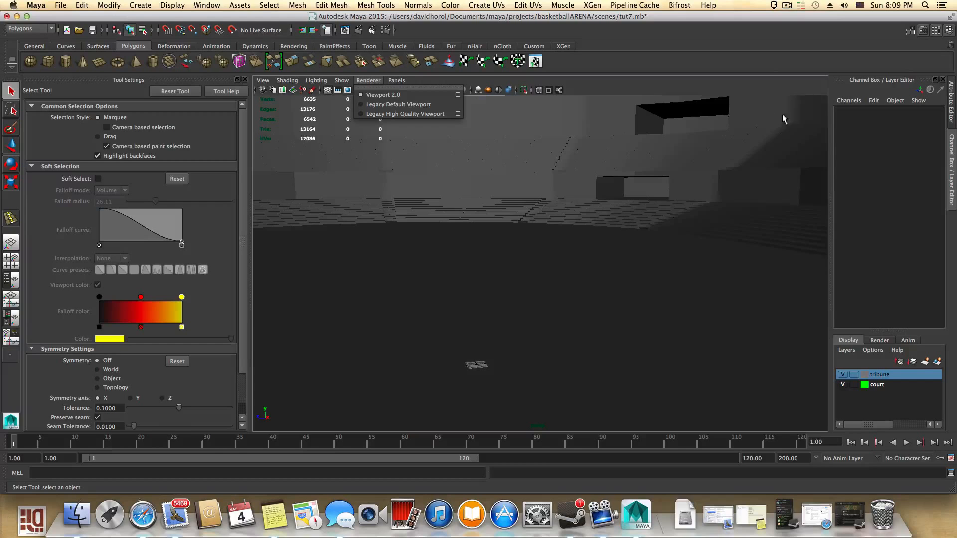
{"action": "left_click", "coordinate": [384, 114]}
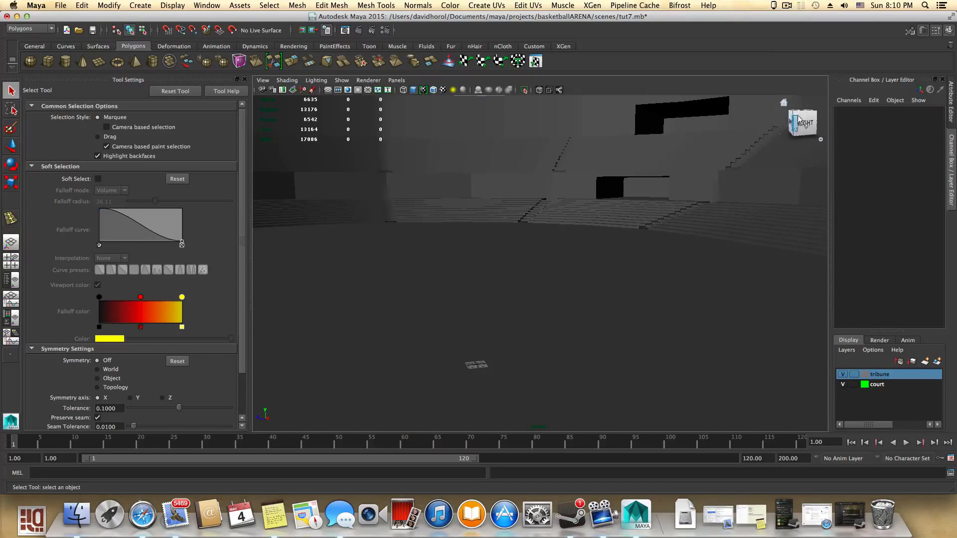
- Paste the copied chair into the arena scene
{"action": "left_click", "coordinate": [782, 103]}
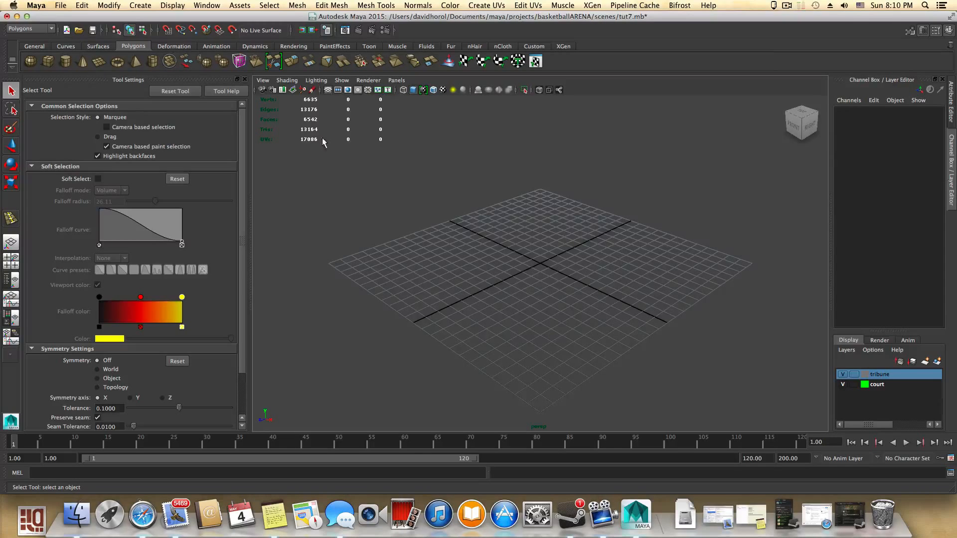
{"action": "left_click", "coordinate": [77, 8]}
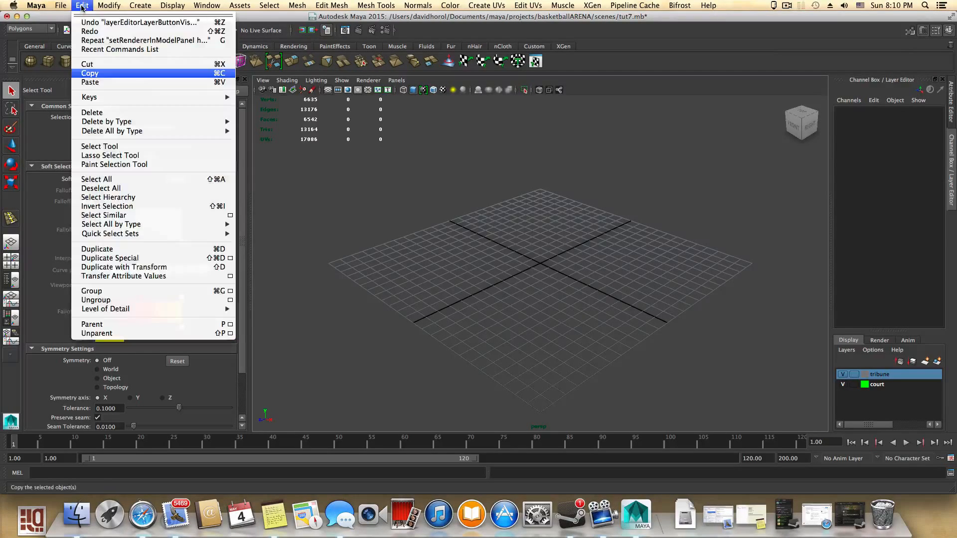
{"action": "left_click", "coordinate": [92, 79]}
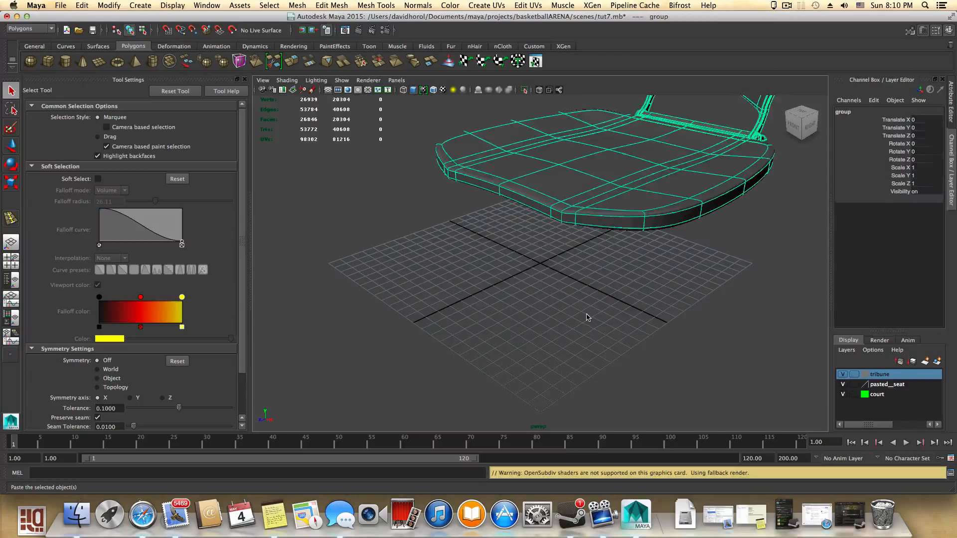
- Frame the pasted chair and expand its group in the Outliner to inspect its parts
{"action": "key", "text": "f"}
{"action": "left_click_drag", "start_coordinate": [587, 316], "coordinate": [519, 282], "text": "alt"}
{"action": "middle_click_drag", "start_coordinate": [590, 271], "coordinate": [463, 321], "text": "alt"}
{"action": "left_click_drag", "start_coordinate": [463, 321], "coordinate": [517, 252], "text": "alt"}
{"action": "left_click", "coordinate": [8, 281]}
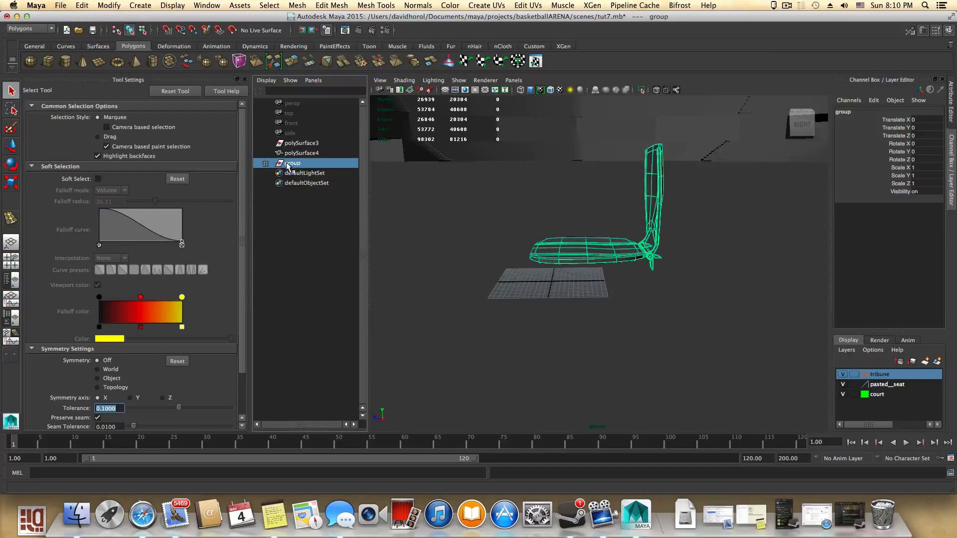
{"action": "left_click", "coordinate": [265, 163]}
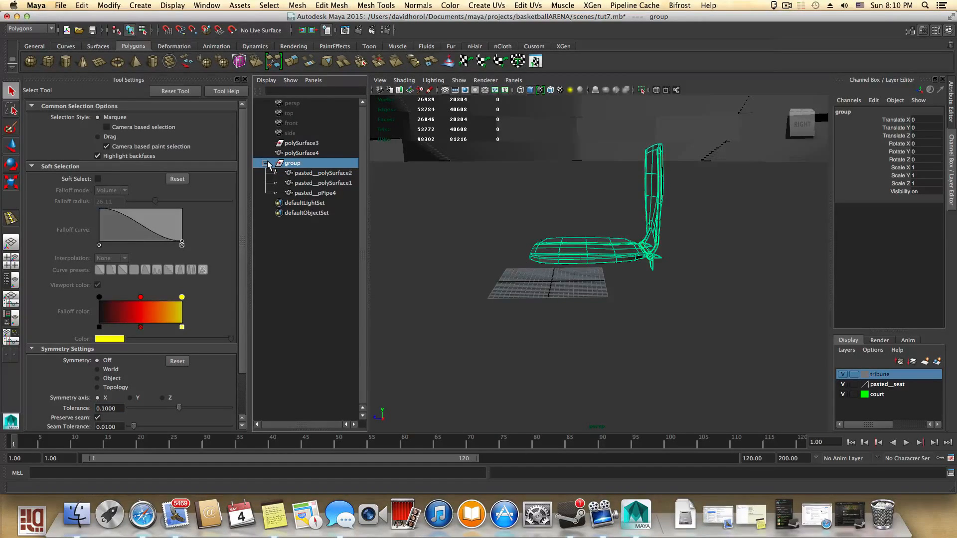
{"action": "left_click", "coordinate": [266, 163]}
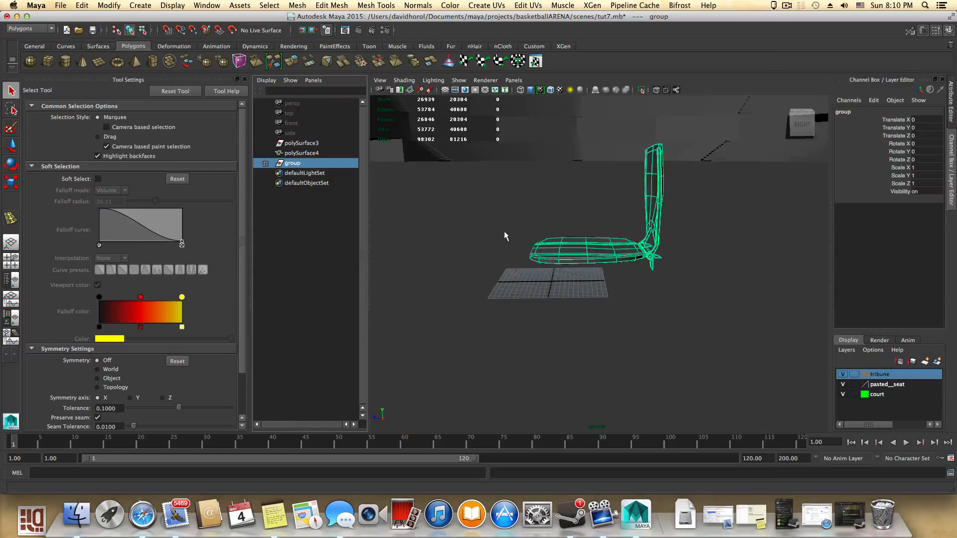
- Move the chair group along Z toward the tribune seating, to about -1206 units
{"action": "right_click_drag", "start_coordinate": [768, 294], "coordinate": [698, 280], "text": "alt"}
{"action": "middle_click_drag", "start_coordinate": [698, 279], "coordinate": [635, 299], "text": "alt"}
{"action": "right_click_drag", "start_coordinate": [634, 299], "coordinate": [575, 293], "text": "alt"}
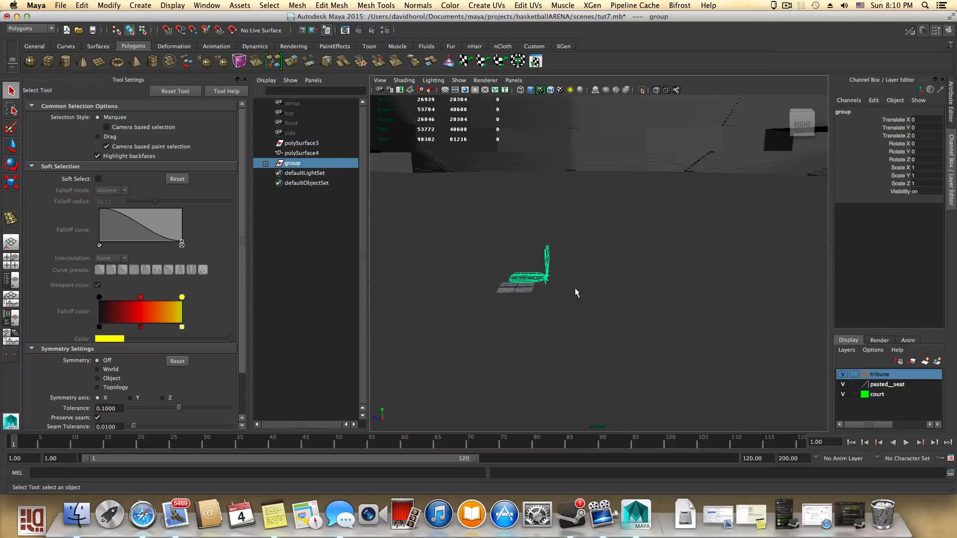
{"action": "key", "text": "w"}
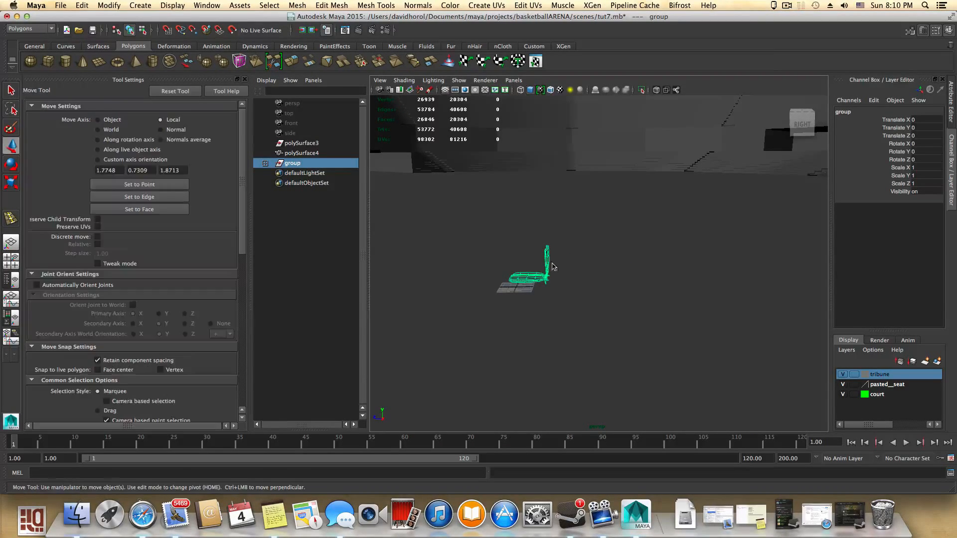
{"action": "left_click", "coordinate": [119, 5]}
{"action": "mouse_move", "coordinate": [82, 5]}
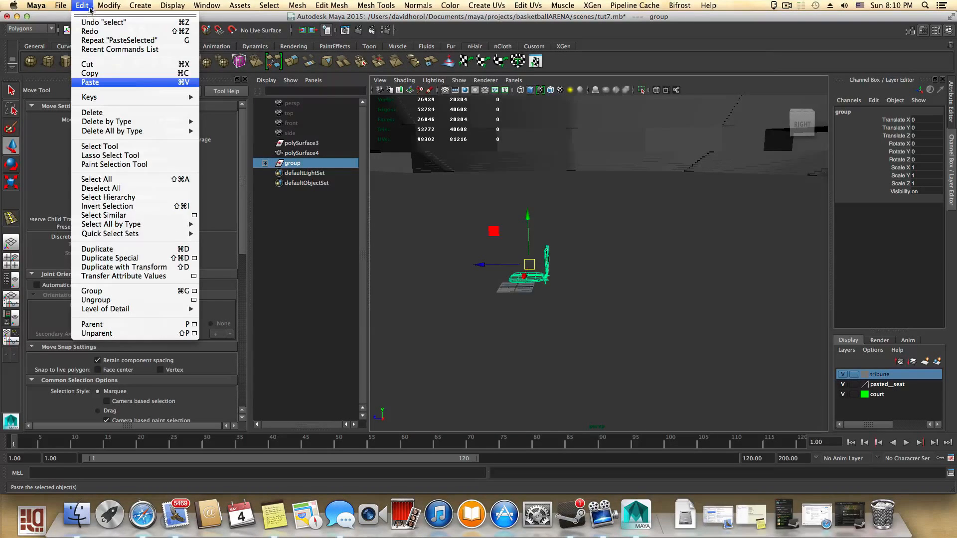
{"action": "left_click", "coordinate": [139, 115]}
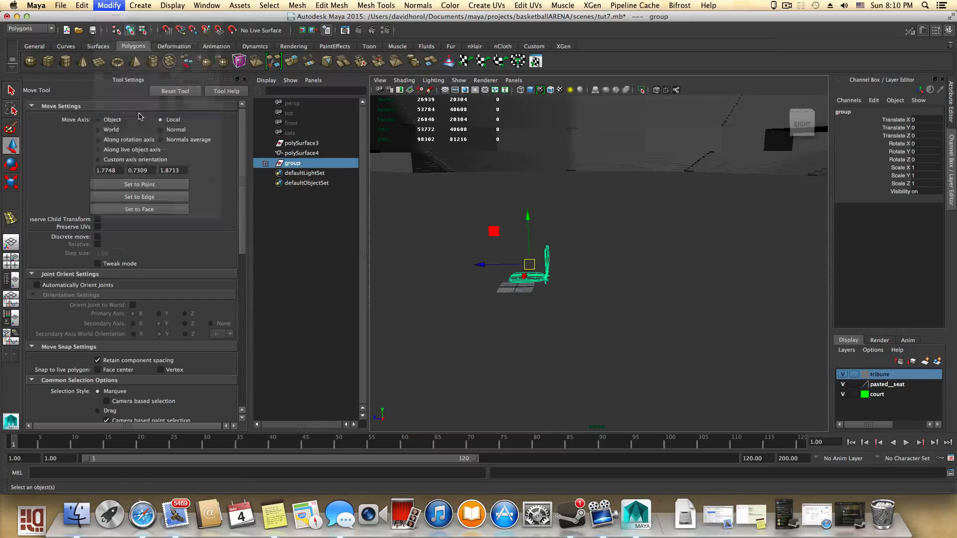
{"action": "left_click_drag", "start_coordinate": [540, 274], "coordinate": [588, 266], "text": "alt"}
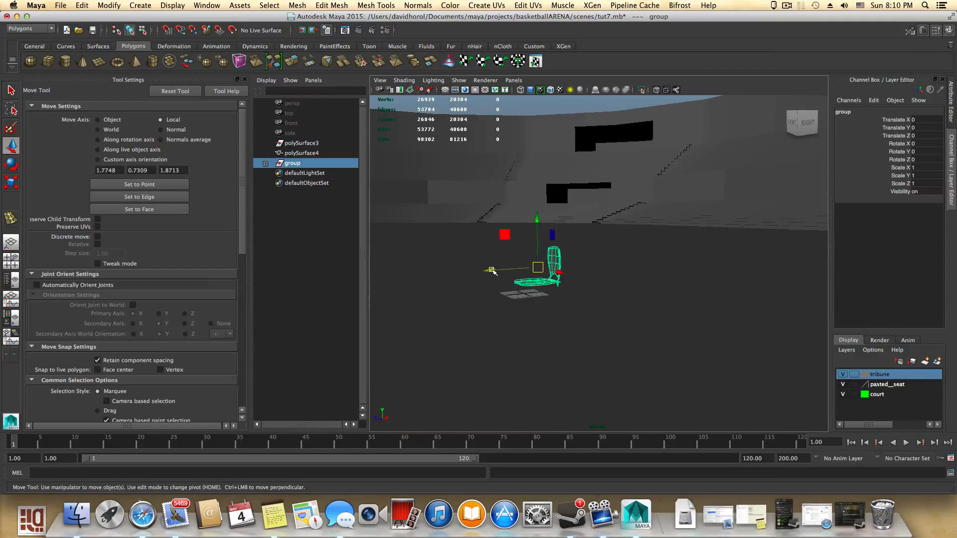
{"action": "left_click_drag", "start_coordinate": [492, 270], "coordinate": [780, 250]}
{"action": "middle_click_drag", "start_coordinate": [721, 248], "coordinate": [366, 289], "text": "alt"}
{"action": "left_click_drag", "start_coordinate": [669, 290], "coordinate": [591, 291], "text": "alt"}
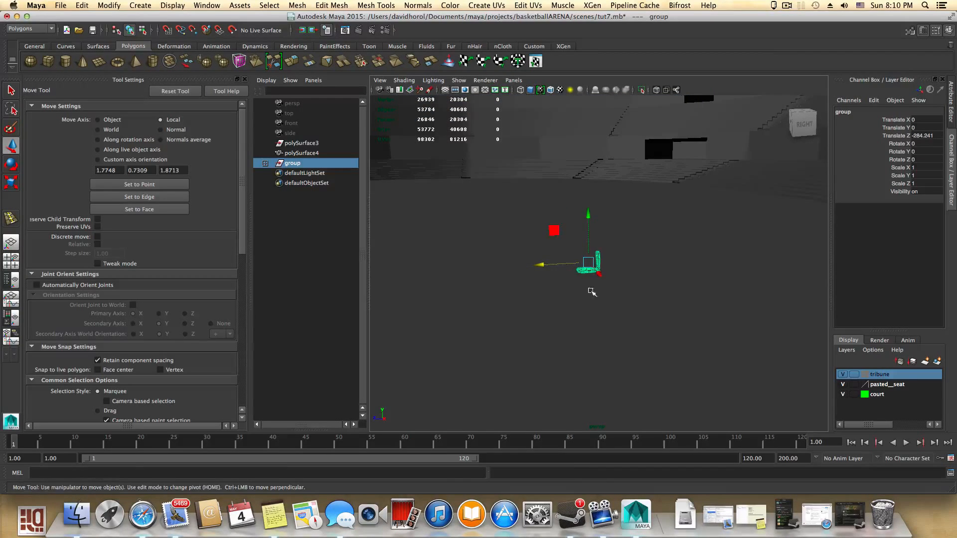
{"action": "left_click_drag", "start_coordinate": [544, 264], "coordinate": [746, 265]}
{"action": "middle_click_drag", "start_coordinate": [736, 272], "coordinate": [402, 295], "text": "alt"}
{"action": "middle_click_drag", "start_coordinate": [587, 292], "coordinate": [421, 283], "text": "alt"}
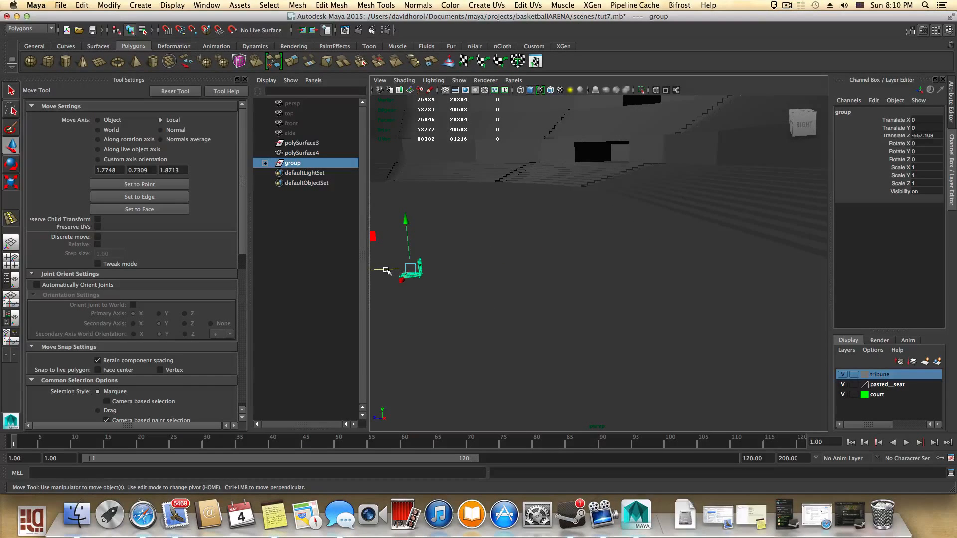
{"action": "left_click_drag", "start_coordinate": [387, 269], "coordinate": [772, 252]}
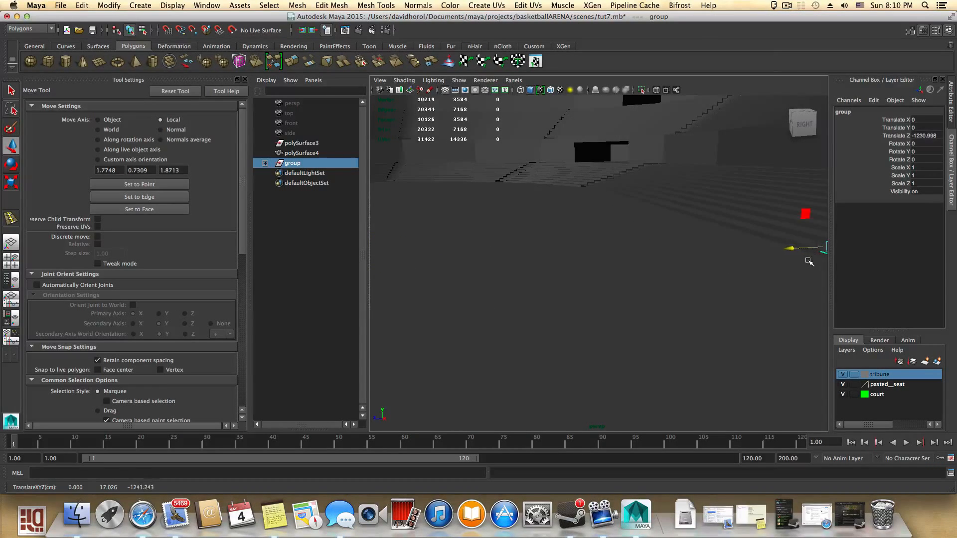
{"action": "middle_click_drag", "start_coordinate": [772, 252], "coordinate": [381, 265], "text": "alt"}
{"action": "right_click_drag", "start_coordinate": [574, 258], "coordinate": [809, 308], "text": "alt"}
{"action": "right_click_drag", "start_coordinate": [626, 282], "coordinate": [724, 303], "text": "alt"}
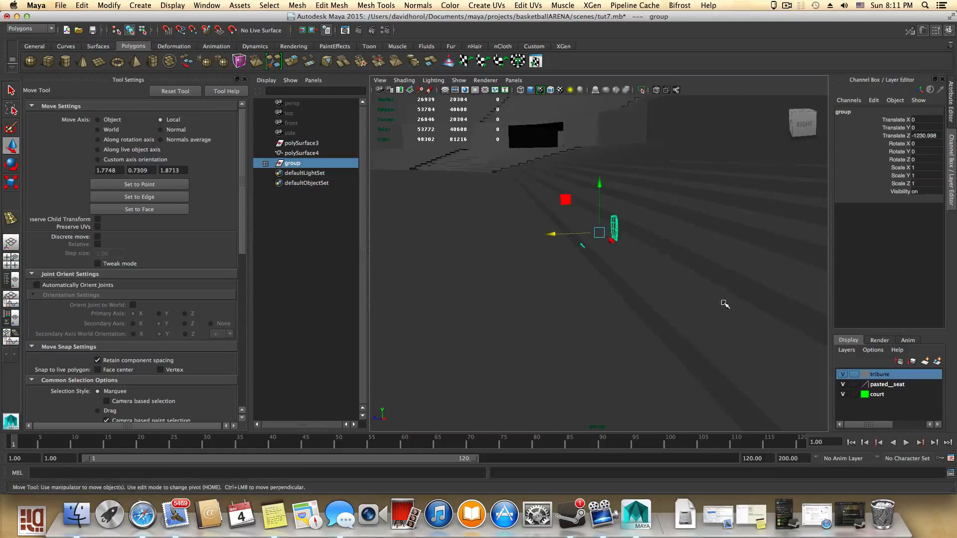
{"action": "left_click_drag", "start_coordinate": [550, 232], "coordinate": [518, 234]}
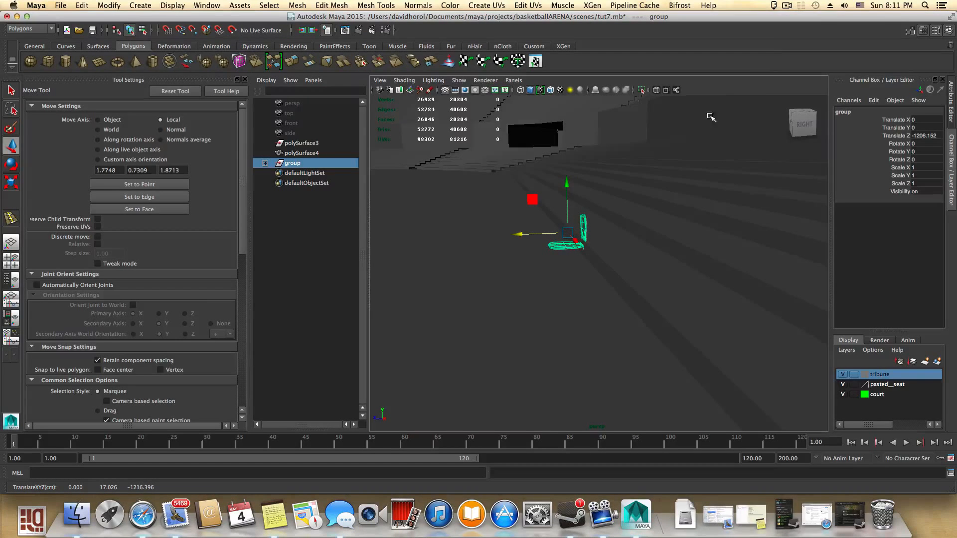
{"action": "left_click", "coordinate": [786, 5]}
{"action": "left_click", "coordinate": [797, 37]}
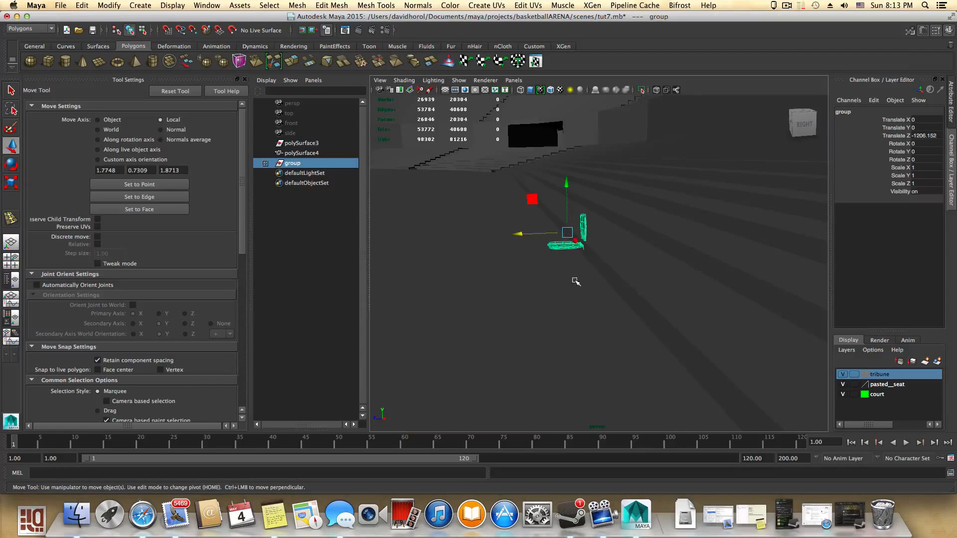
{"action": "left_click", "coordinate": [788, 6]}
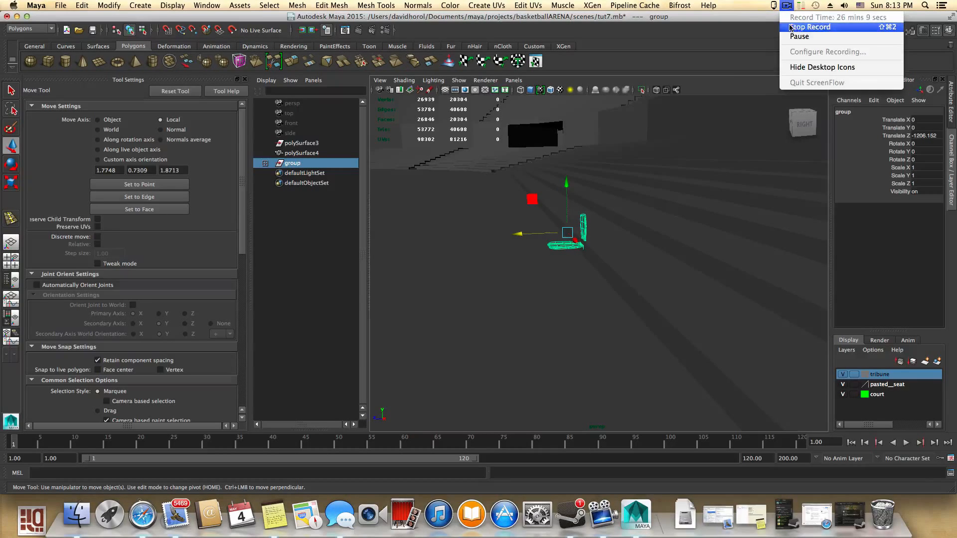
{"action": "left_click", "coordinate": [737, 5]}
- Raise the chair group onto a tribune step, to about 4.5 units in Y
{"action": "left_click_drag", "start_coordinate": [688, 146], "coordinate": [652, 198], "text": "alt"}
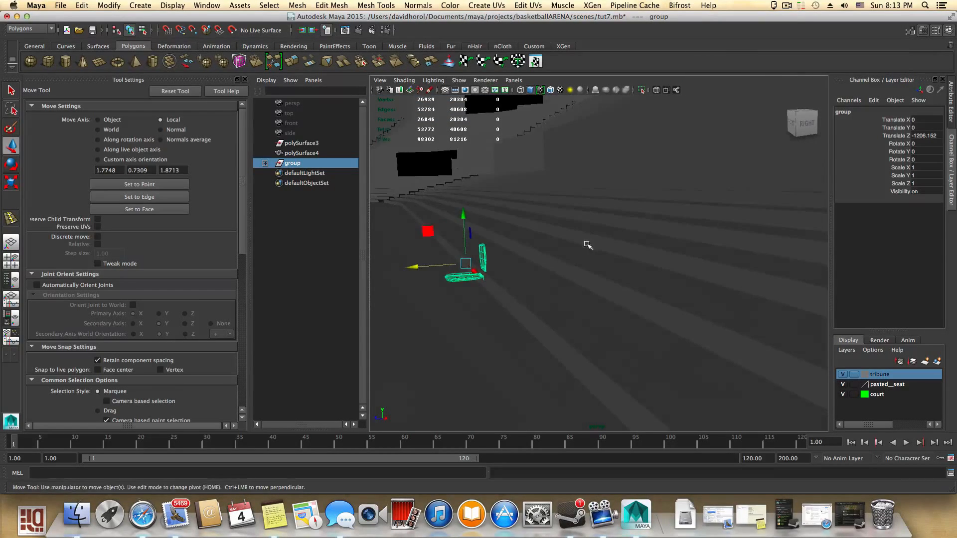
{"action": "middle_click_drag", "start_coordinate": [550, 265], "coordinate": [706, 240], "text": "alt"}
{"action": "scroll", "coordinate": [658, 251], "scroll_direction": "up", "scroll_amount": 6}
{"action": "left_click_drag", "start_coordinate": [631, 246], "coordinate": [589, 248], "text": "alt"}
{"action": "middle_click_drag", "start_coordinate": [573, 267], "coordinate": [517, 265], "text": "alt"}
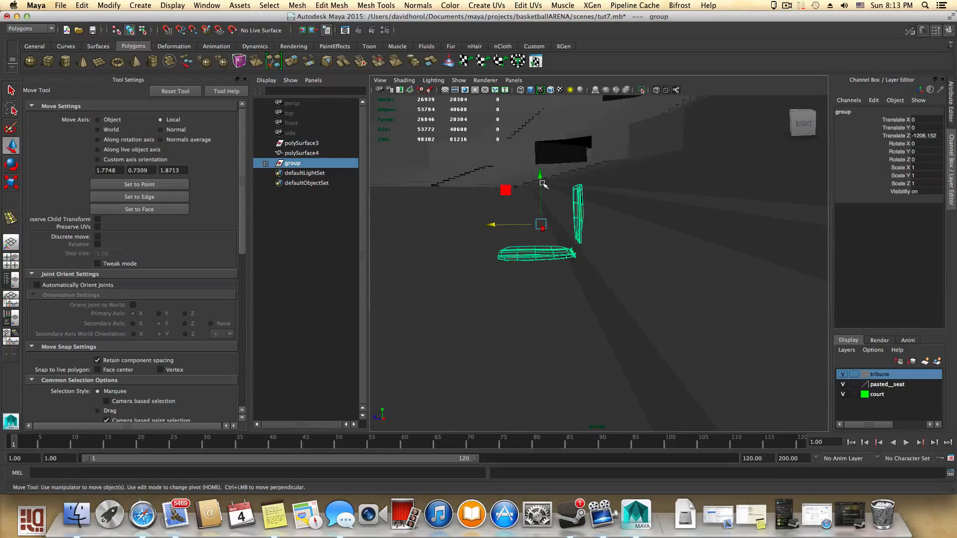
{"action": "left_click_drag", "start_coordinate": [540, 177], "coordinate": [540, 159]}
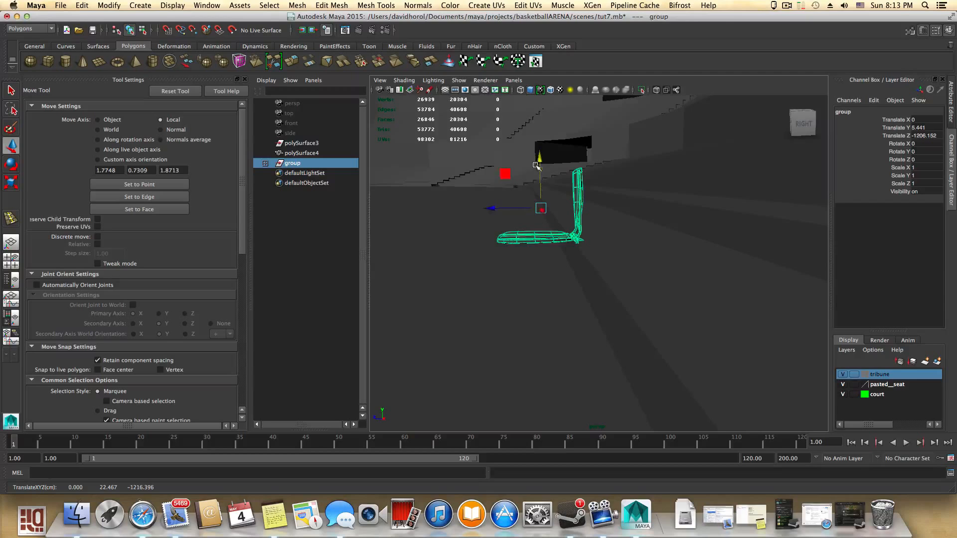
{"action": "right_click_drag", "start_coordinate": [573, 186], "coordinate": [628, 202], "text": "alt"}
{"action": "left_click_drag", "start_coordinate": [628, 202], "coordinate": [473, 197], "text": "alt"}
{"action": "left_click", "coordinate": [475, 197]}
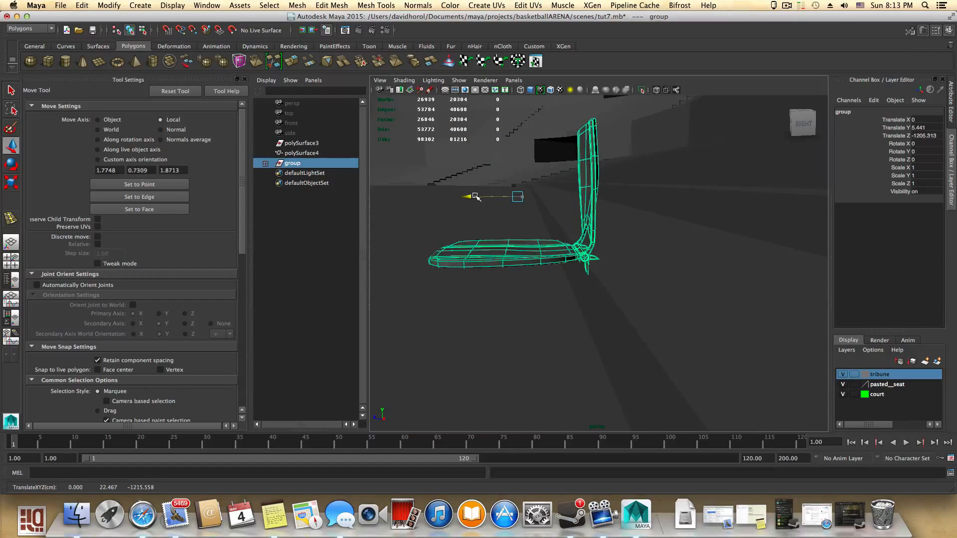
{"action": "left_click_drag", "start_coordinate": [517, 146], "coordinate": [579, 194]}
{"action": "right_click_drag", "start_coordinate": [578, 194], "coordinate": [560, 216], "text": "alt"}
{"action": "left_click_drag", "start_coordinate": [559, 217], "coordinate": [598, 219], "text": "alt"}
- Frame the chair and orbit around to check its placement on the step
{"action": "key", "text": "f"}
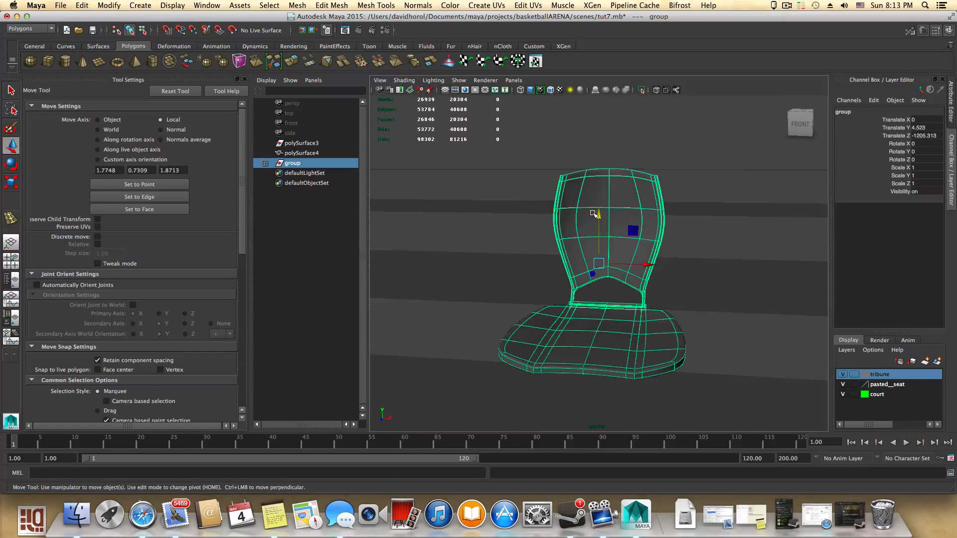
{"action": "left_click_drag", "start_coordinate": [664, 247], "coordinate": [562, 230], "text": "alt"}
{"action": "right_click_drag", "start_coordinate": [728, 298], "coordinate": [586, 299], "text": "alt"}
{"action": "left_click_drag", "start_coordinate": [585, 299], "coordinate": [668, 317], "text": "alt"}
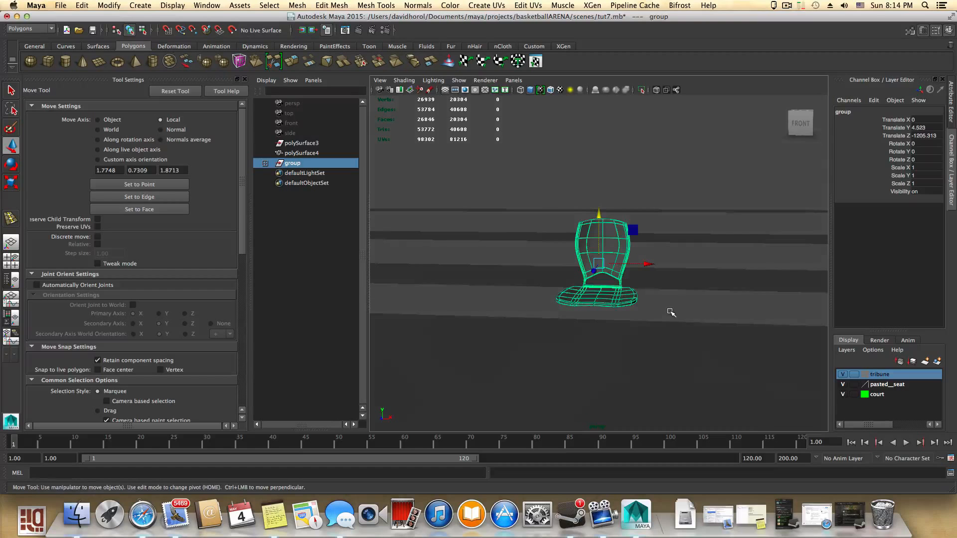
{"action": "scroll", "coordinate": [652, 291], "scroll_direction": "down", "scroll_amount": 6}
{"action": "middle_click_drag", "start_coordinate": [639, 291], "coordinate": [751, 318], "text": "alt"}
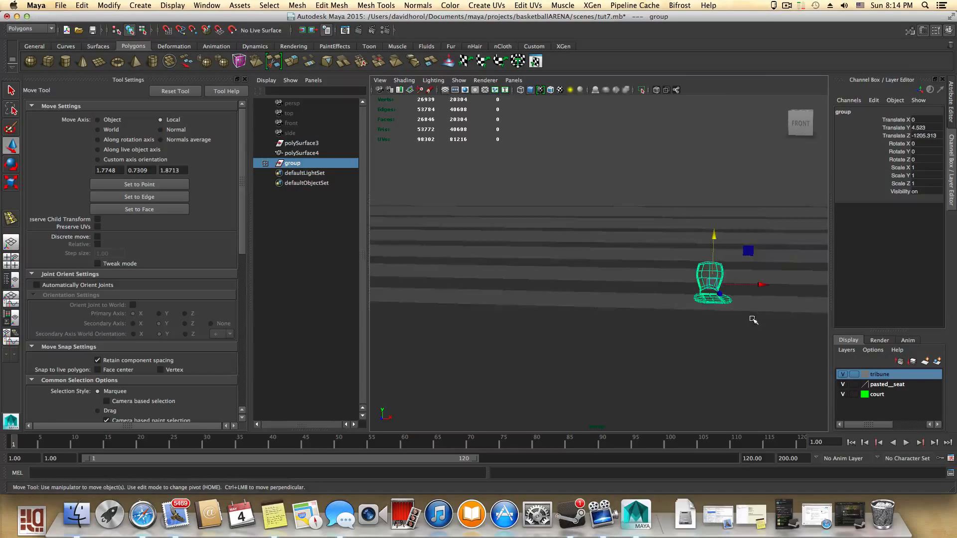
- Switch the viewport display to wireframe on shaded
{"action": "scroll", "coordinate": [752, 319], "scroll_direction": "down", "scroll_amount": 5}
{"action": "left_click", "coordinate": [404, 80]}
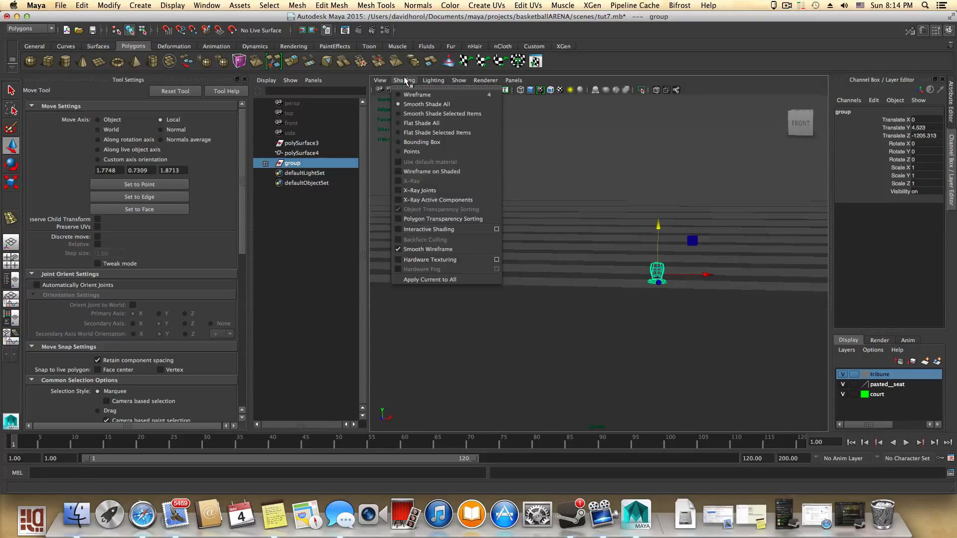
{"action": "left_click", "coordinate": [414, 171]}
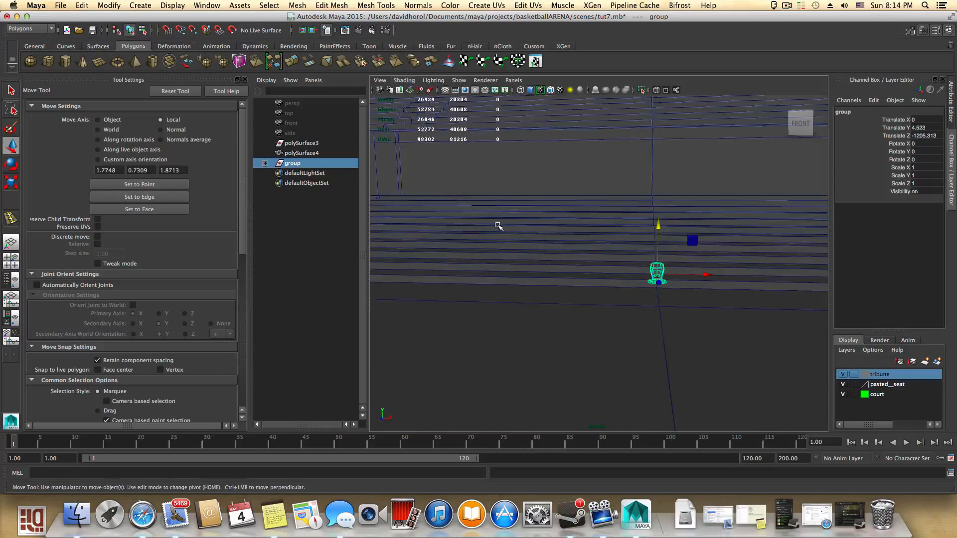
- Move the chair group along X to about -630 units, near the start of its tribune step row
{"action": "scroll", "coordinate": [591, 279], "scroll_direction": "down", "scroll_amount": 4}
{"action": "scroll", "coordinate": [538, 291], "scroll_direction": "up", "scroll_amount": 6}
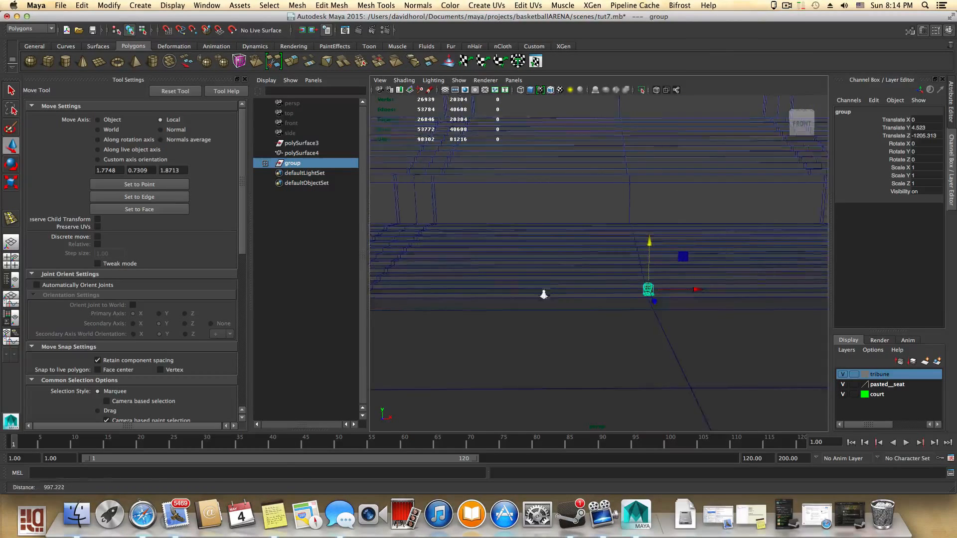
{"action": "middle_click_drag", "start_coordinate": [528, 290], "coordinate": [576, 316], "text": "alt"}
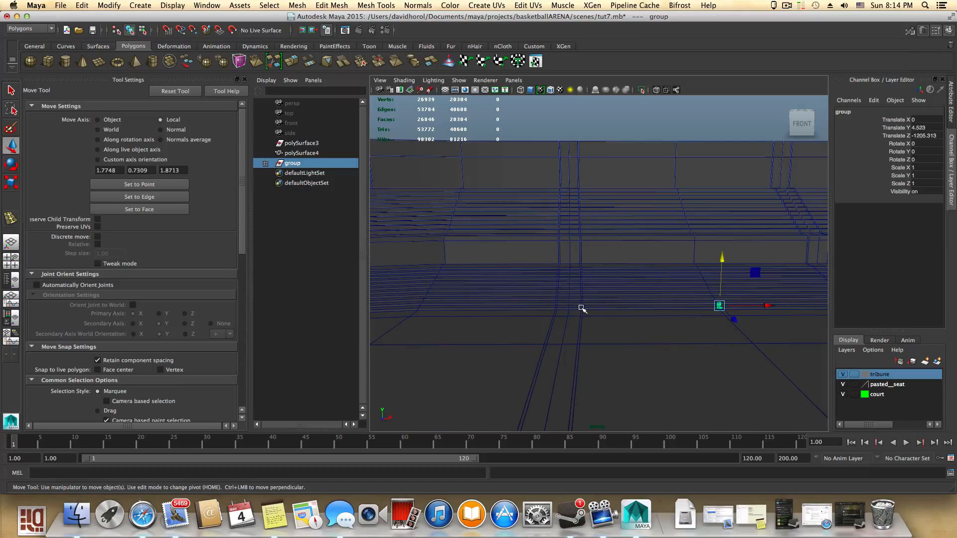
{"action": "scroll", "coordinate": [571, 312], "scroll_direction": "down", "scroll_amount": 4}
{"action": "middle_click_drag", "start_coordinate": [570, 315], "coordinate": [630, 314], "text": "alt"}
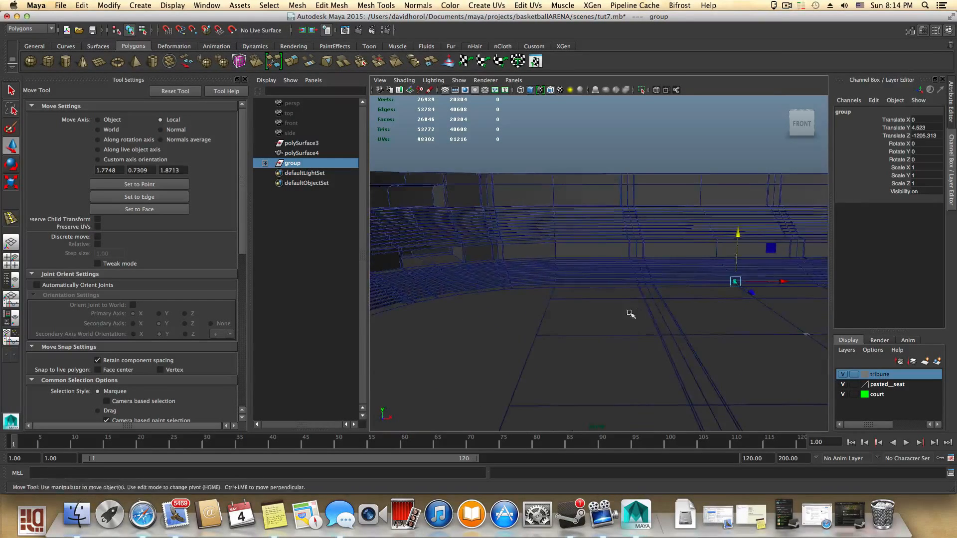
{"action": "scroll", "coordinate": [757, 352], "scroll_direction": "up", "scroll_amount": 7}
{"action": "middle_click_drag", "start_coordinate": [734, 351], "coordinate": [581, 361], "text": "alt"}
{"action": "right_click_drag", "start_coordinate": [581, 361], "coordinate": [704, 384], "text": "alt"}
{"action": "middle_click_drag", "start_coordinate": [698, 384], "coordinate": [618, 360], "text": "alt"}
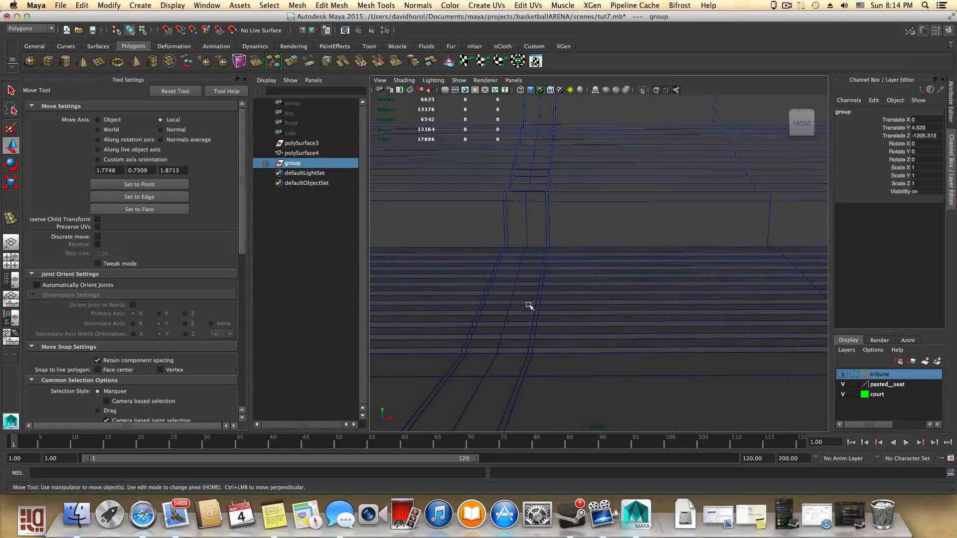
{"action": "middle_click_drag", "start_coordinate": [551, 287], "coordinate": [554, 367], "text": "alt"}
{"action": "middle_click_drag", "start_coordinate": [557, 261], "coordinate": [528, 246], "text": "alt"}
{"action": "scroll", "coordinate": [609, 365], "scroll_direction": "down", "scroll_amount": 2}
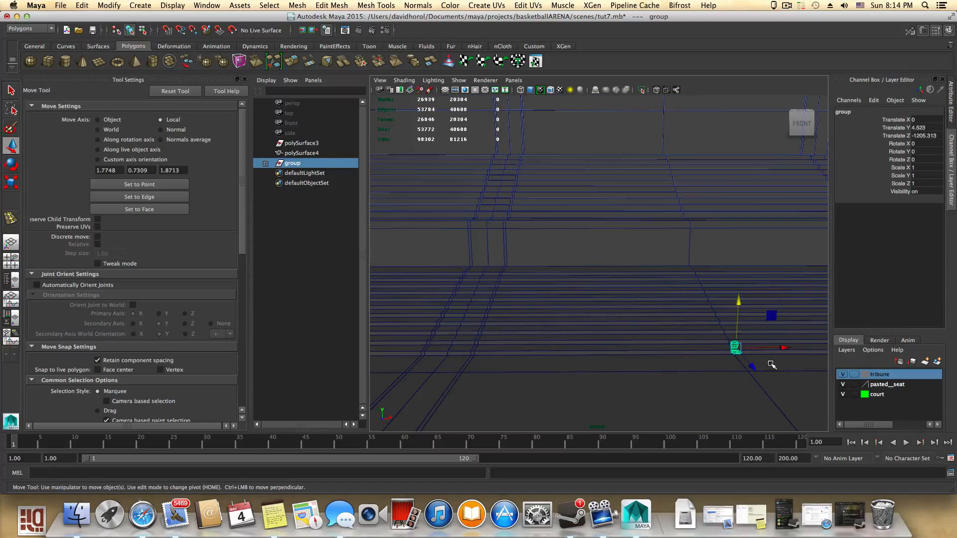
{"action": "left_click_drag", "start_coordinate": [781, 349], "coordinate": [528, 352]}
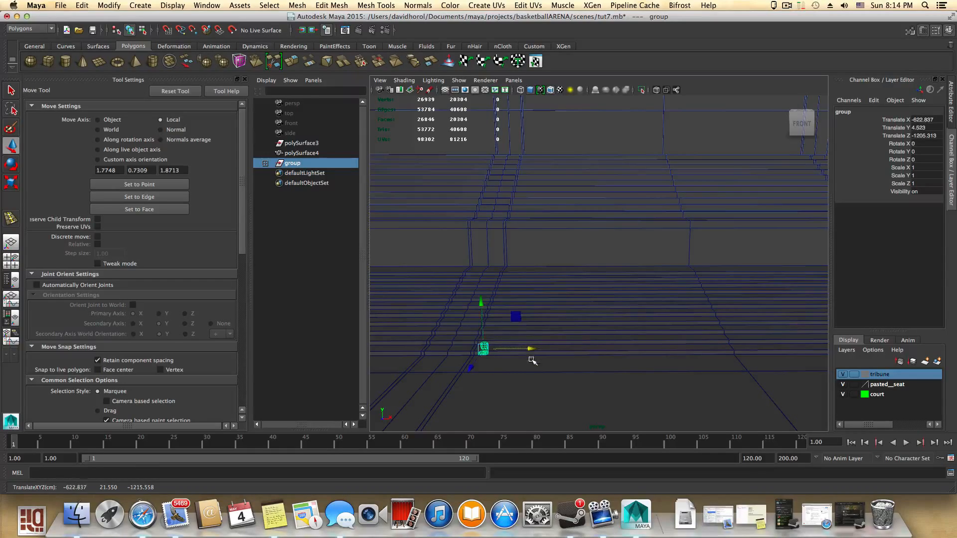
{"action": "middle_click_drag", "start_coordinate": [530, 357], "coordinate": [628, 317], "text": "alt"}
{"action": "left_click_drag", "start_coordinate": [596, 340], "coordinate": [619, 387], "text": "alt"}
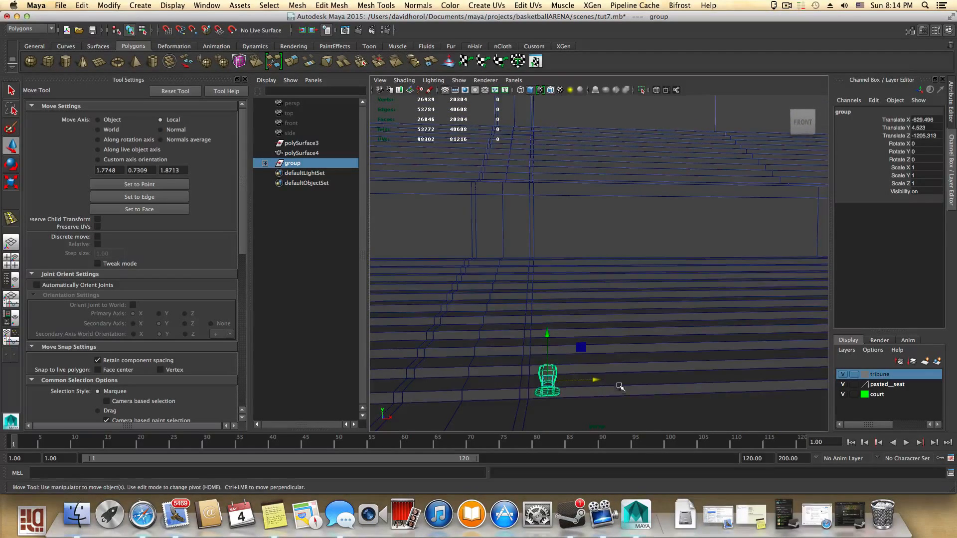
{"action": "middle_click_drag", "start_coordinate": [626, 389], "coordinate": [581, 357], "text": "alt"}
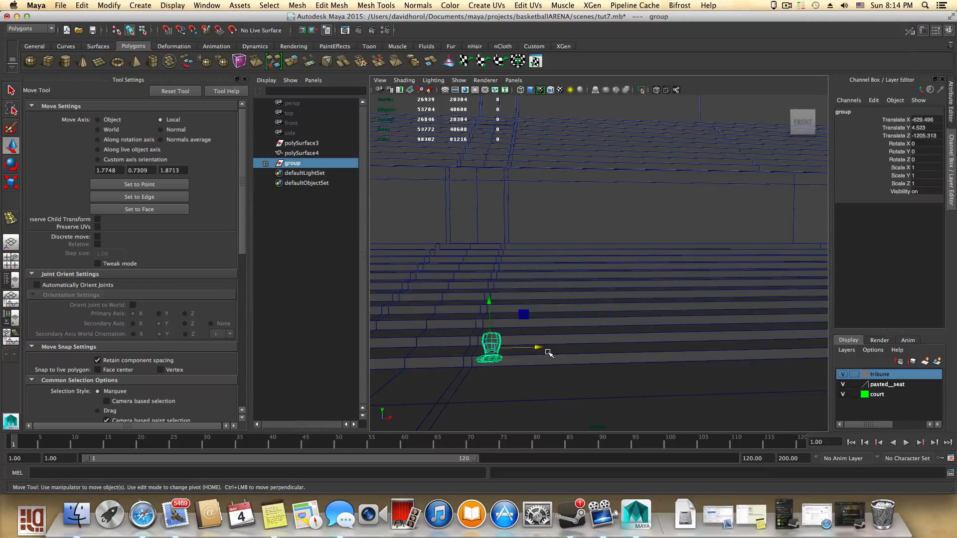
{"action": "middle_click_drag", "start_coordinate": [555, 364], "coordinate": [626, 352], "text": "alt"}
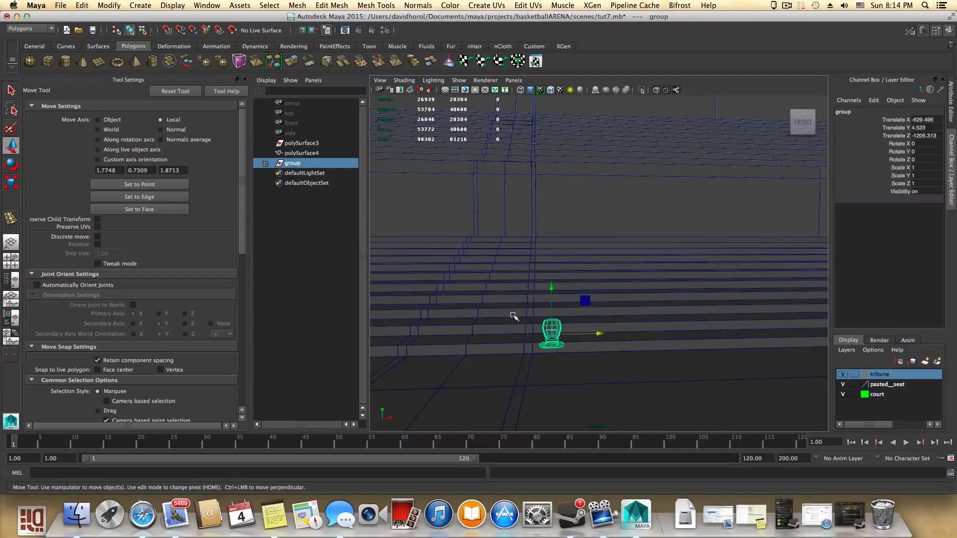
{"action": "left_click_drag", "start_coordinate": [599, 332], "coordinate": [599, 334]}
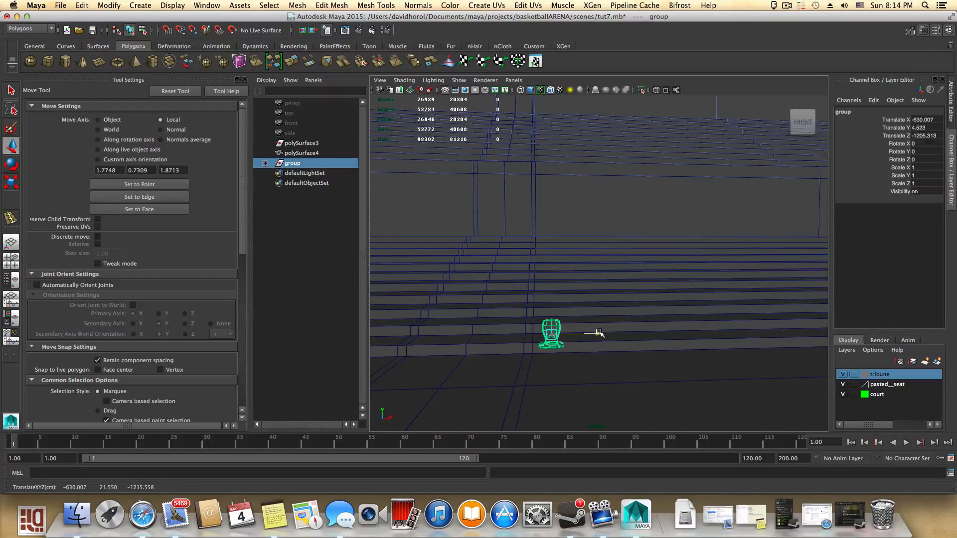
- Duplicate the chair group and move the copy along X to about -602 units, beside the original
{"action": "key", "text": "super+d"}
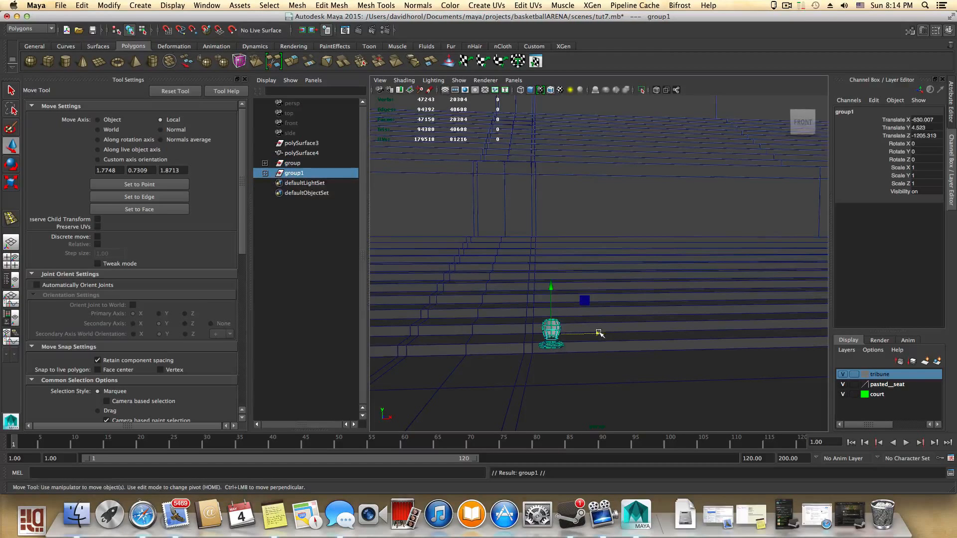
{"action": "left_click_drag", "start_coordinate": [599, 334], "coordinate": [628, 333]}
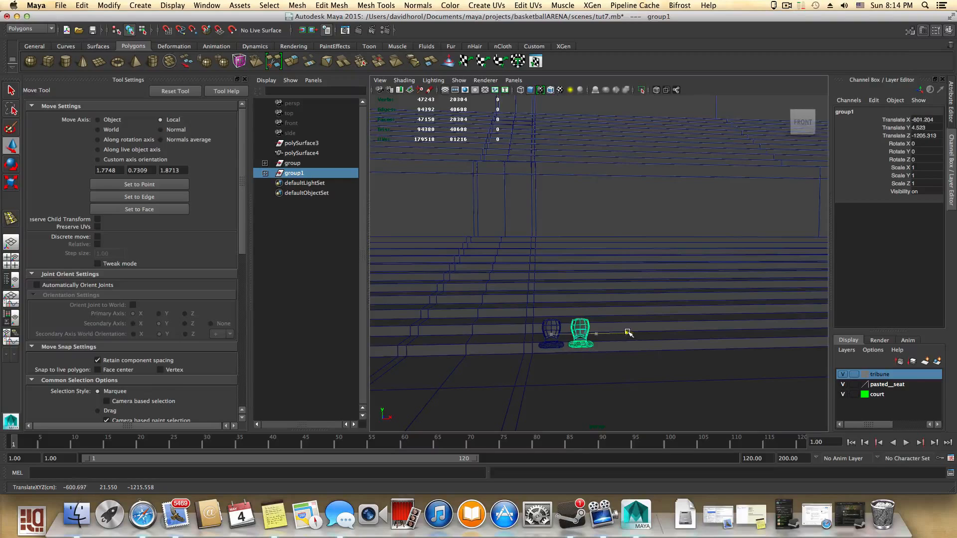
{"action": "scroll", "coordinate": [605, 361], "scroll_direction": "up", "scroll_amount": 5}
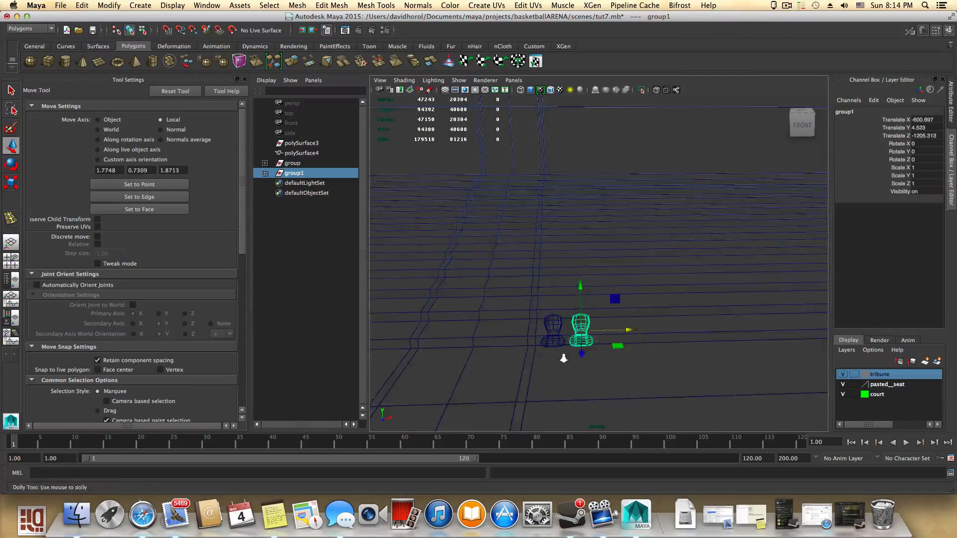
{"action": "middle_click_drag", "start_coordinate": [647, 384], "coordinate": [709, 293], "text": "alt"}
{"action": "scroll", "coordinate": [709, 293], "scroll_direction": "up", "scroll_amount": 3}
{"action": "mouse_move", "coordinate": [648, 314]}
{"action": "left_mouse_down", "text": "alt"}
{"action": "mouse_move", "coordinate": [664, 323]}
{"action": "mouse_move", "coordinate": [638, 301]}
{"action": "mouse_move", "coordinate": [658, 311]}
{"action": "left_mouse_up", "text": "alt"}
{"action": "middle_click_drag", "start_coordinate": [662, 353], "coordinate": [646, 368], "text": "alt"}
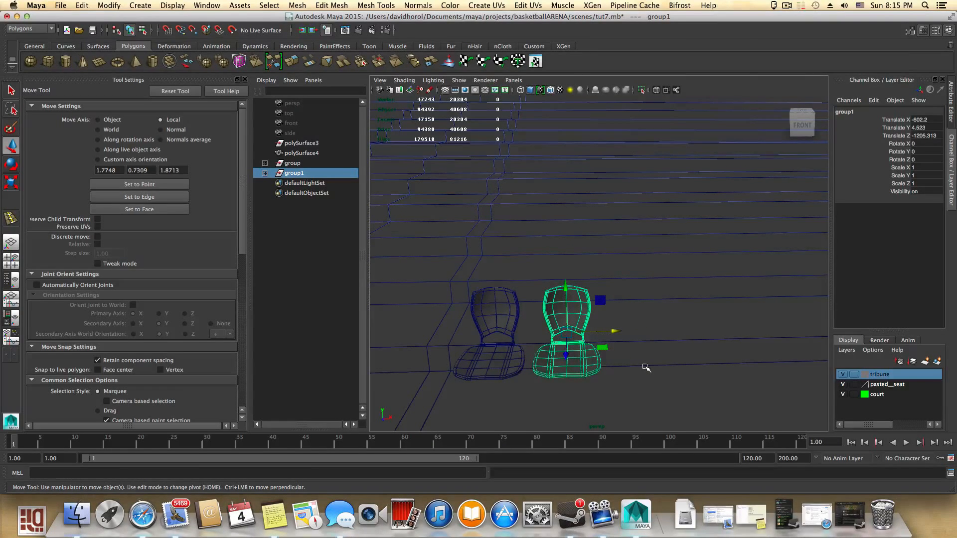
{"action": "scroll", "coordinate": [646, 367], "scroll_direction": "down", "scroll_amount": 3}
- Duplicate with transform ten times to repeat the spacing and line chair copies along the step
{"action": "key", "text": "shift+d"}
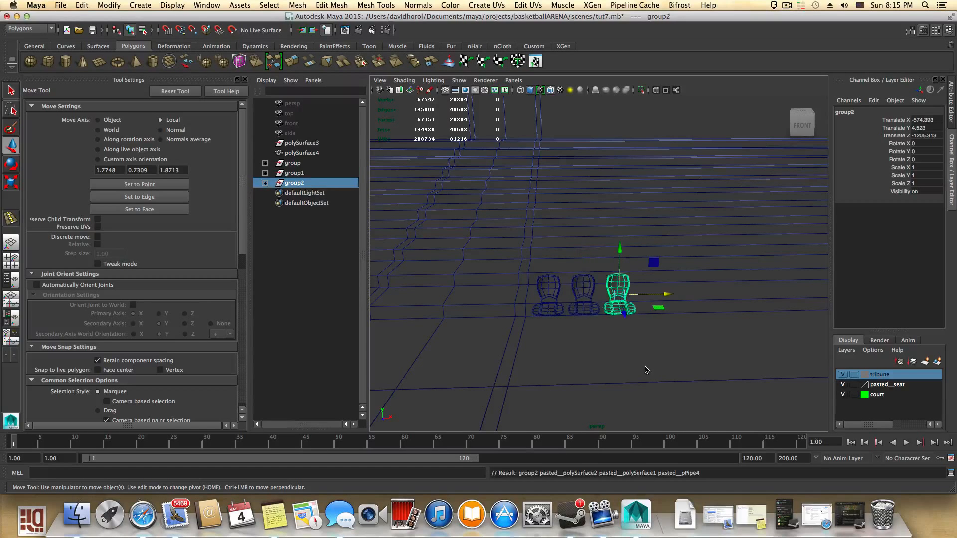
{"action": "key", "text": "shift+d"}
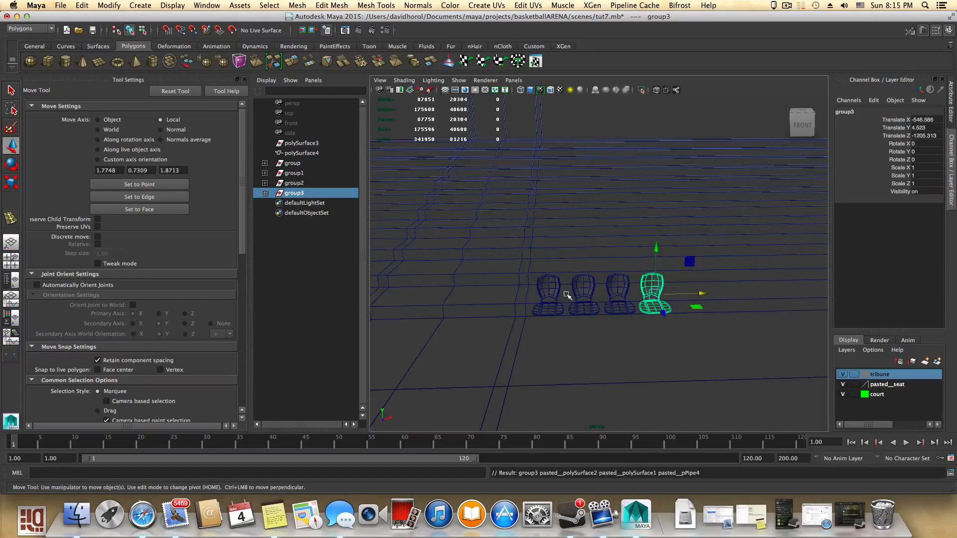
{"action": "key", "text": "shift+d"}
{"action": "key", "text": "shift+d"}
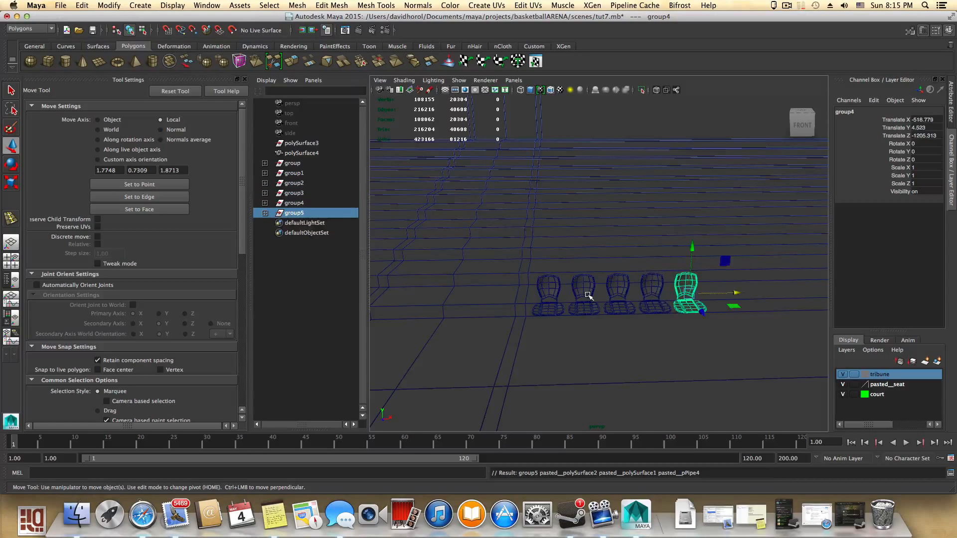
{"action": "key", "text": "shift+d"}
{"action": "key", "text": "shift+d"}
{"action": "key", "text": "shift+d"}
{"action": "key", "text": "shift+d"}
{"action": "key", "text": "shift+d"}
{"action": "key", "text": "shift+d"}
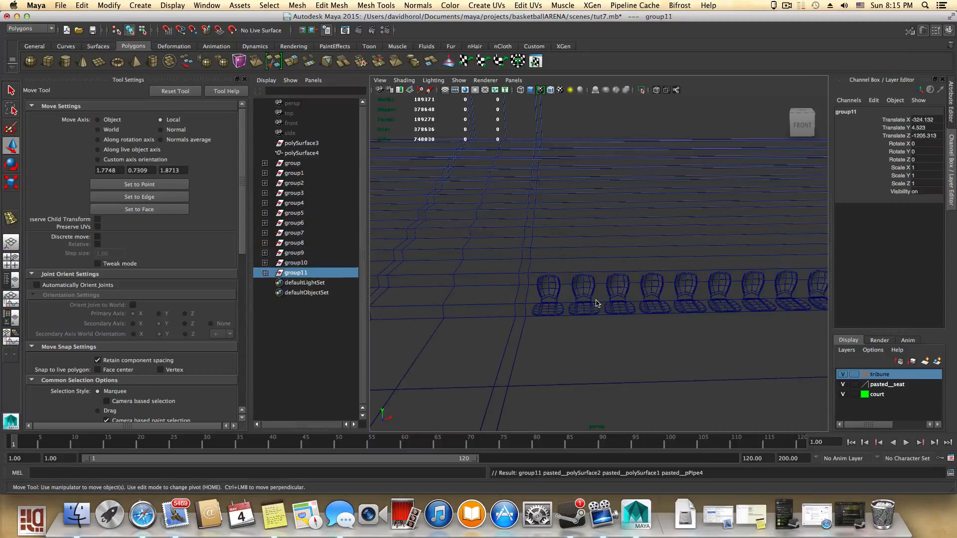
- Add eleven more evenly spaced chair copies with Duplicate with Transform, continuing the row
{"action": "right_click_drag", "start_coordinate": [596, 301], "coordinate": [713, 321], "text": "alt"}
{"action": "middle_click_drag", "start_coordinate": [713, 320], "coordinate": [438, 352], "text": "alt"}
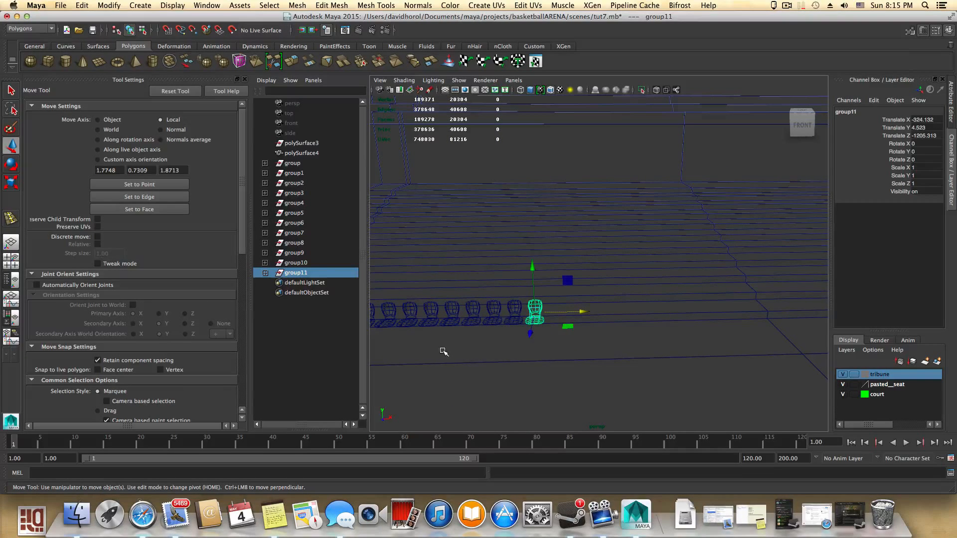
{"action": "key", "text": "shift+d"}
{"action": "key", "text": "shift+d"}
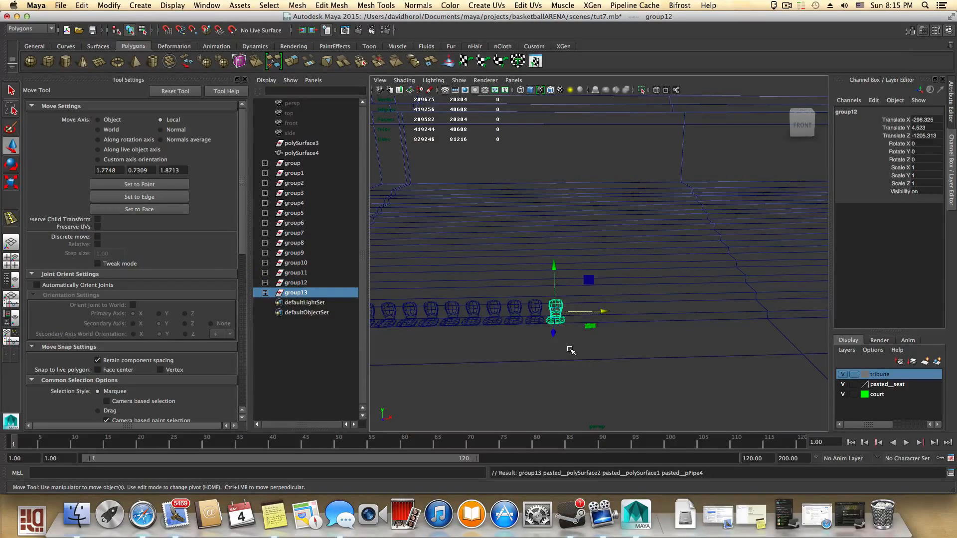
{"action": "key", "text": "shift+d"}
{"action": "key", "text": "shift+d"}
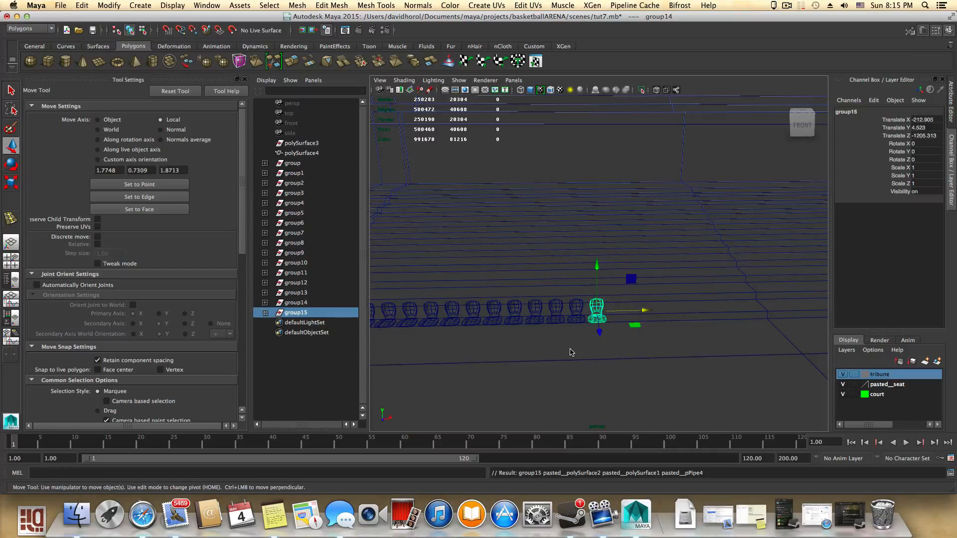
{"action": "key", "text": "shift+d"}
{"action": "key", "text": "shift+d"}
{"action": "key", "text": "shift+d"}
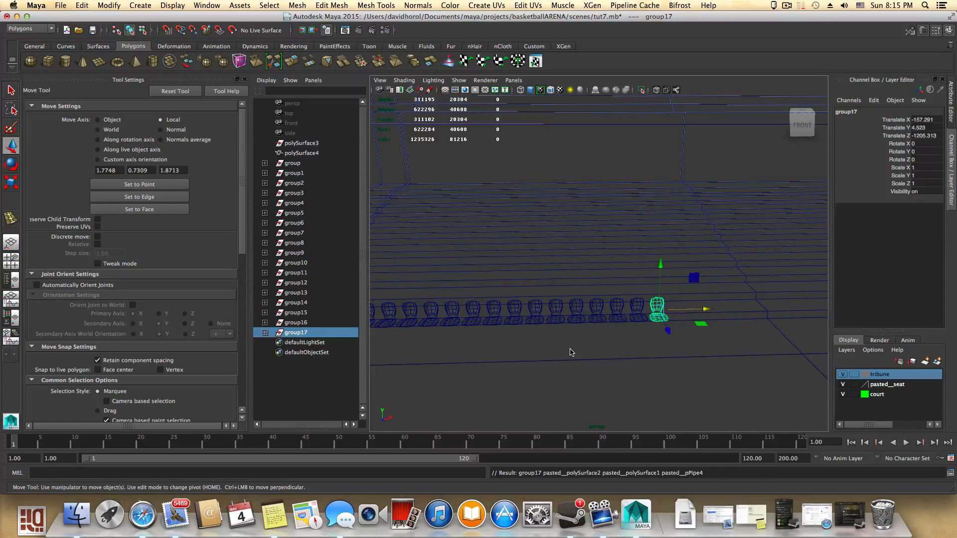
{"action": "key", "text": "shift+d"}
{"action": "key", "text": "shift+d"}
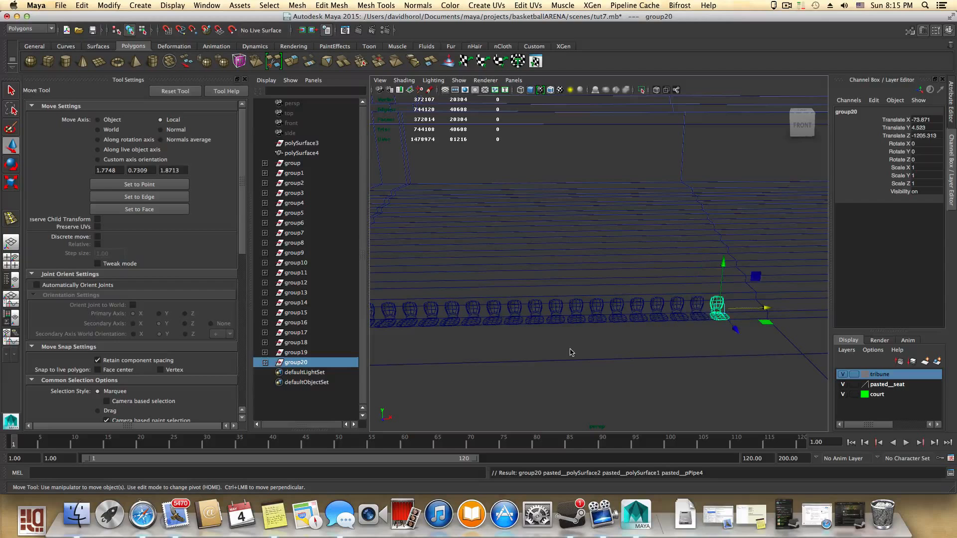
{"action": "key", "text": "shift+d"}
{"action": "key", "text": "shift+d"}
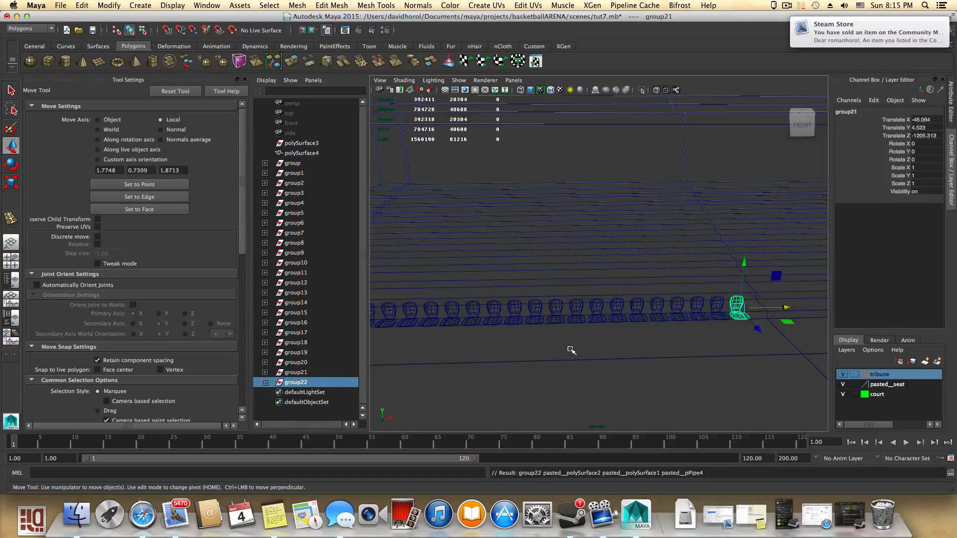
- Continue the row with five more duplicated chair copies along the step
{"action": "middle_click_drag", "start_coordinate": [738, 366], "coordinate": [501, 377], "text": "alt"}
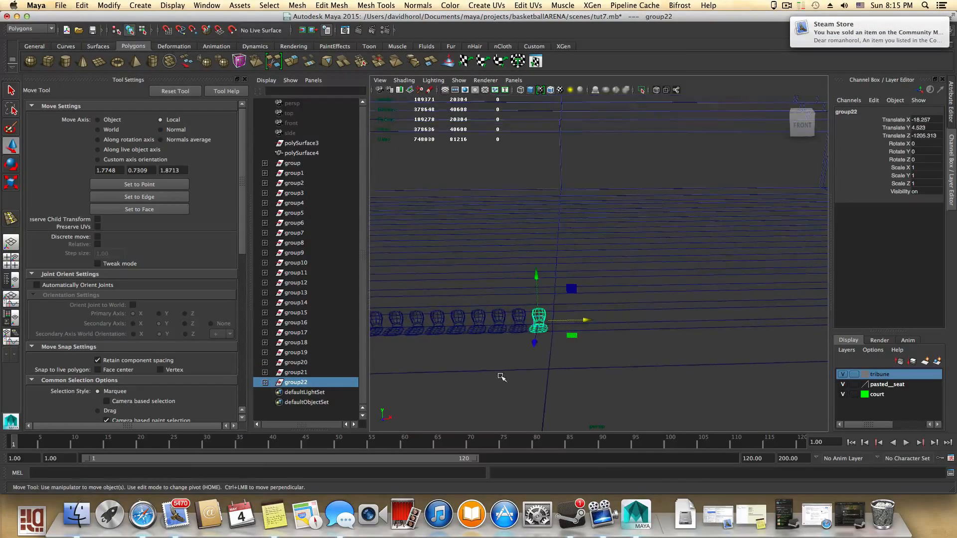
{"action": "mouse_move", "coordinate": [516, 371]}
{"action": "left_mouse_down", "text": "alt"}
{"action": "mouse_move", "coordinate": [536, 349]}
{"action": "mouse_move", "coordinate": [533, 369]}
{"action": "left_mouse_up", "text": "alt"}
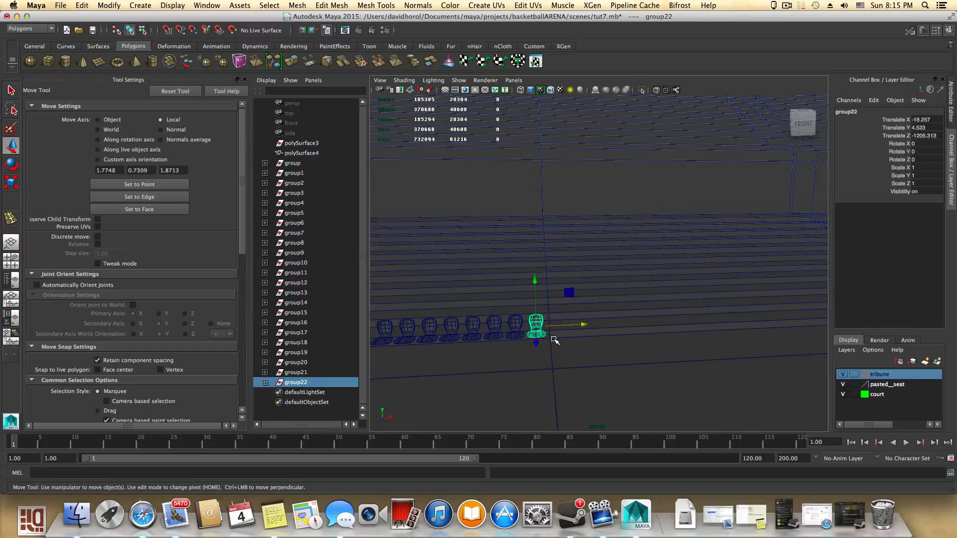
{"action": "key", "text": "shift+d"}
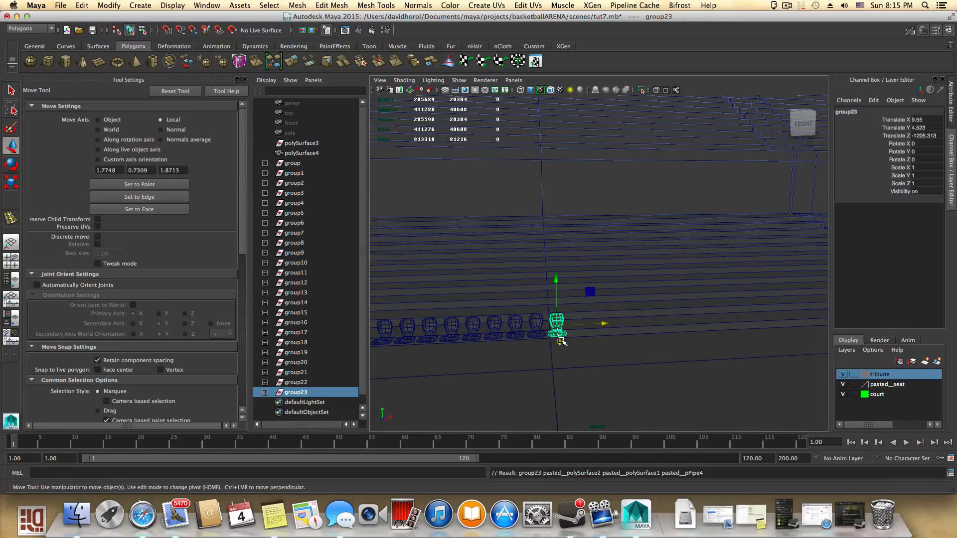
{"action": "key", "text": "shift+d"}
{"action": "key", "text": "shift+d"}
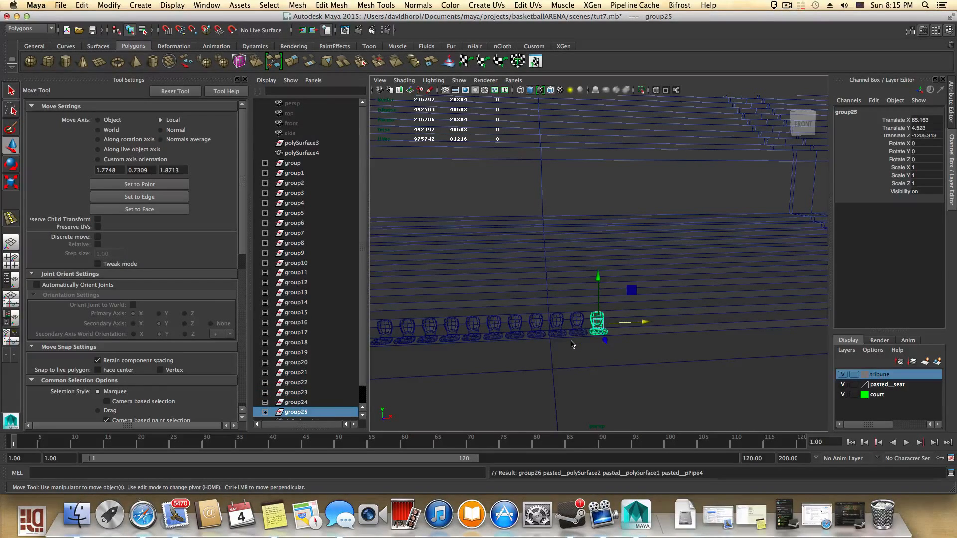
{"action": "key", "text": "shift+d"}
- Extend the chair row with ten more duplicated copies, to about 427 units in X
{"action": "key", "text": "shift+d"}
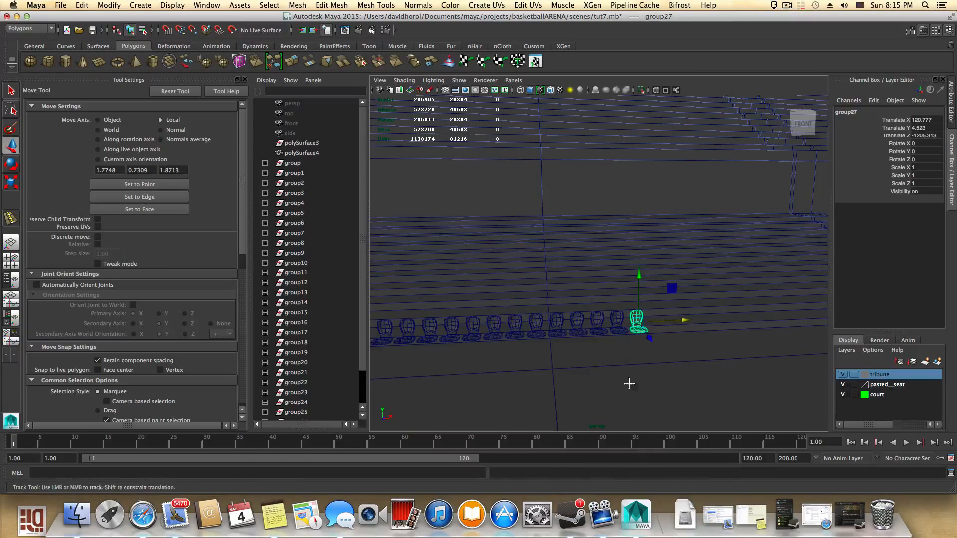
{"action": "middle_click_drag", "start_coordinate": [630, 384], "coordinate": [502, 390], "text": "alt"}
{"action": "key", "text": "shift+d"}
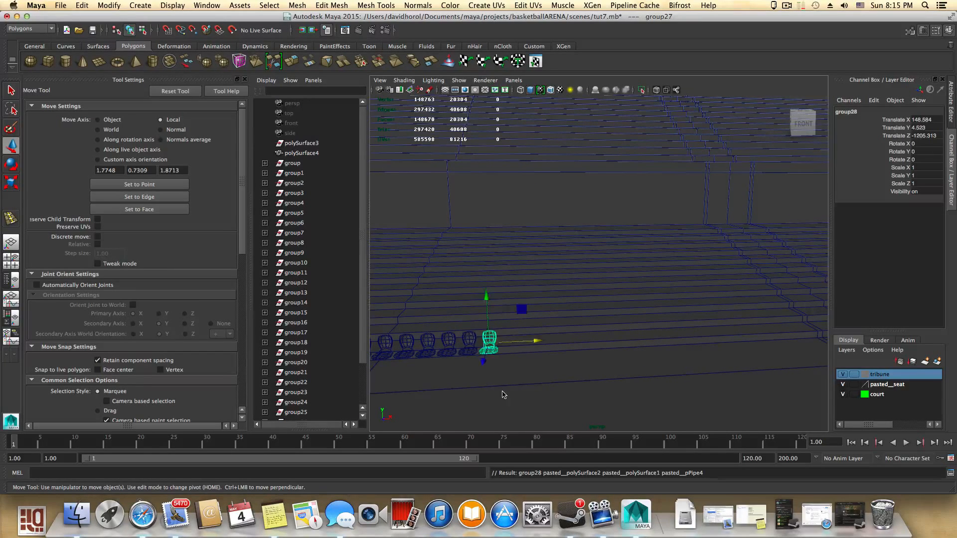
{"action": "key", "text": "shift+d"}
{"action": "key", "text": "shift+d"}
{"action": "key", "text": "shift+d"}
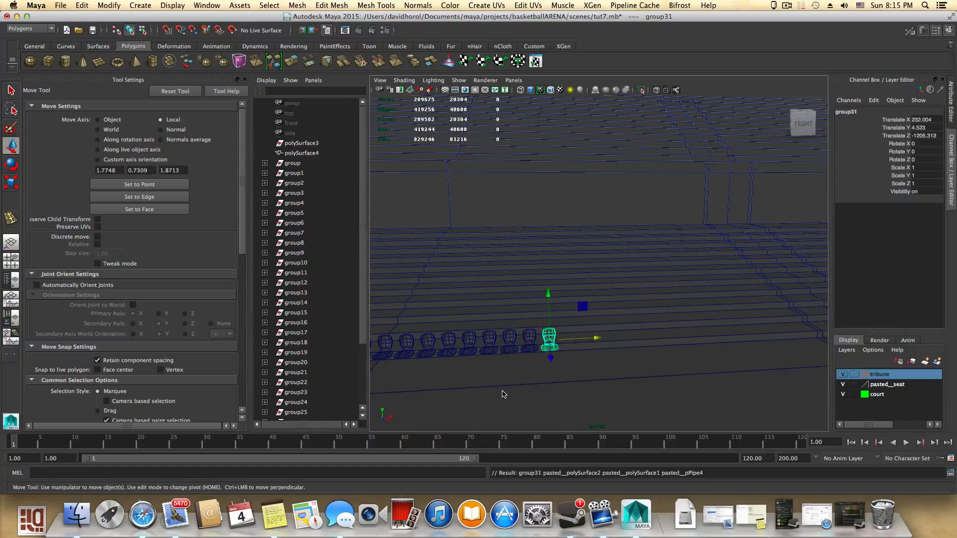
{"action": "key", "text": "shift+d"}
{"action": "key", "text": "shift+d"}
{"action": "key", "text": "shift+d"}
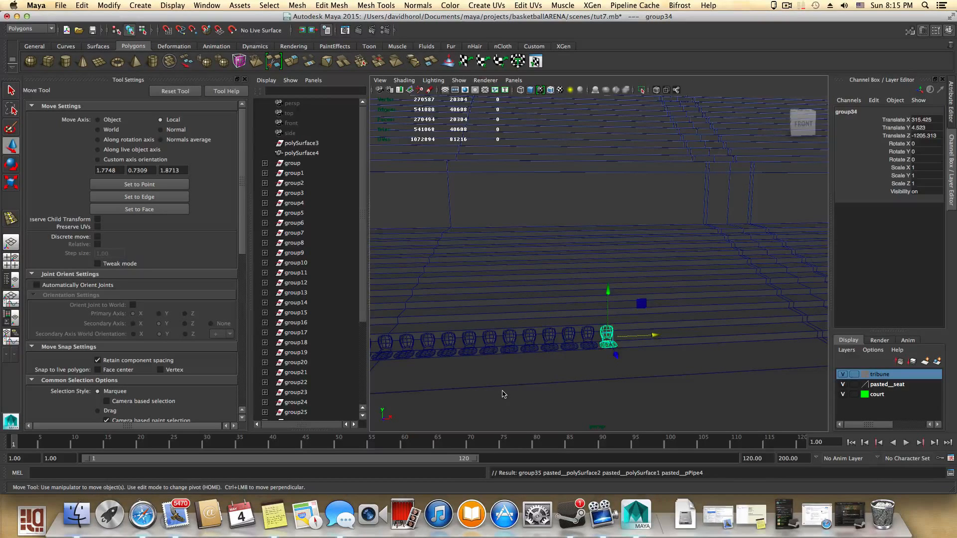
{"action": "key", "text": "shift+d"}
- Add eight more duplicated chair copies with Duplicate with Transform, extending the row to about 621 units in X
{"action": "key", "text": "shift+d"}
{"action": "key", "text": "shift+d"}
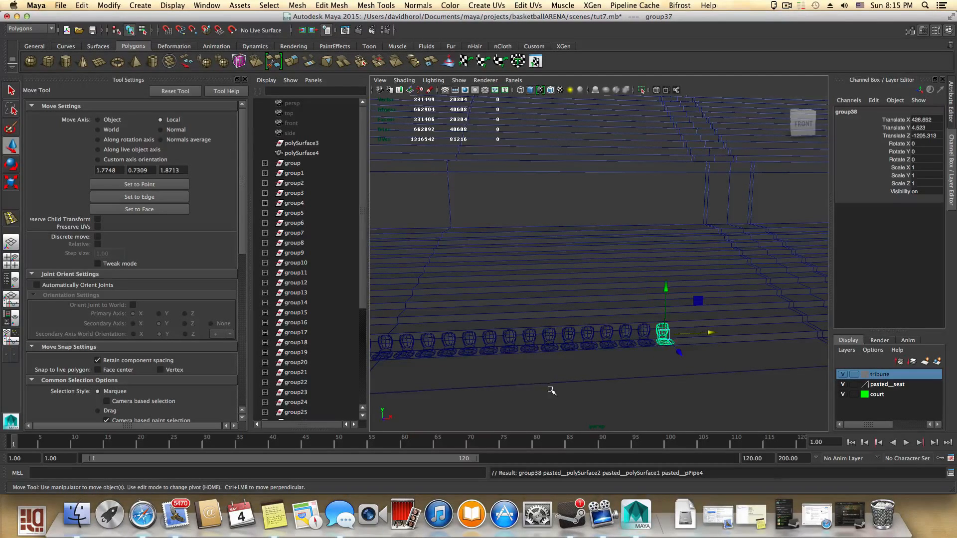
{"action": "key", "text": "shift+d"}
{"action": "key", "text": "shift+d"}
{"action": "key", "text": "shift+d"}
{"action": "key", "text": "shift+d"}
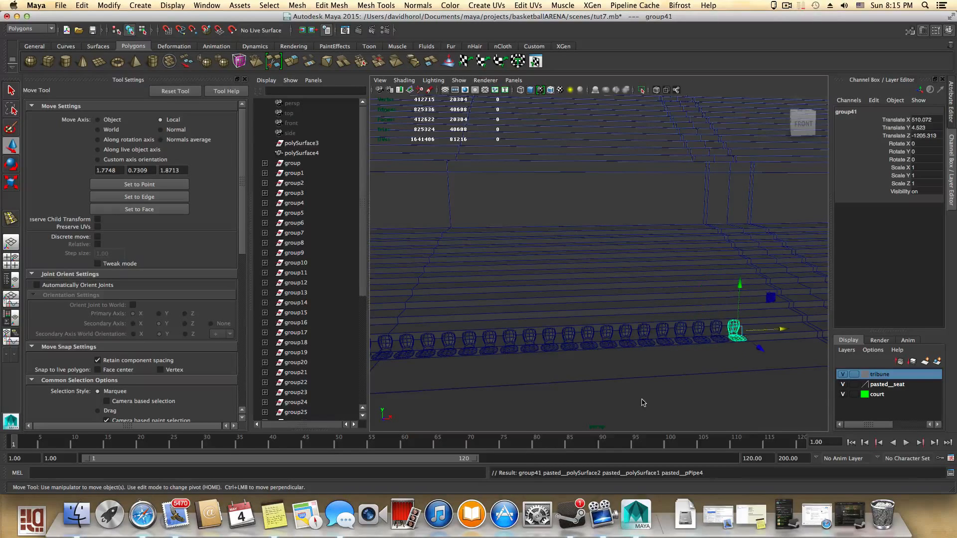
{"action": "key", "text": "shift+d"}
{"action": "key", "text": "shift+d"}
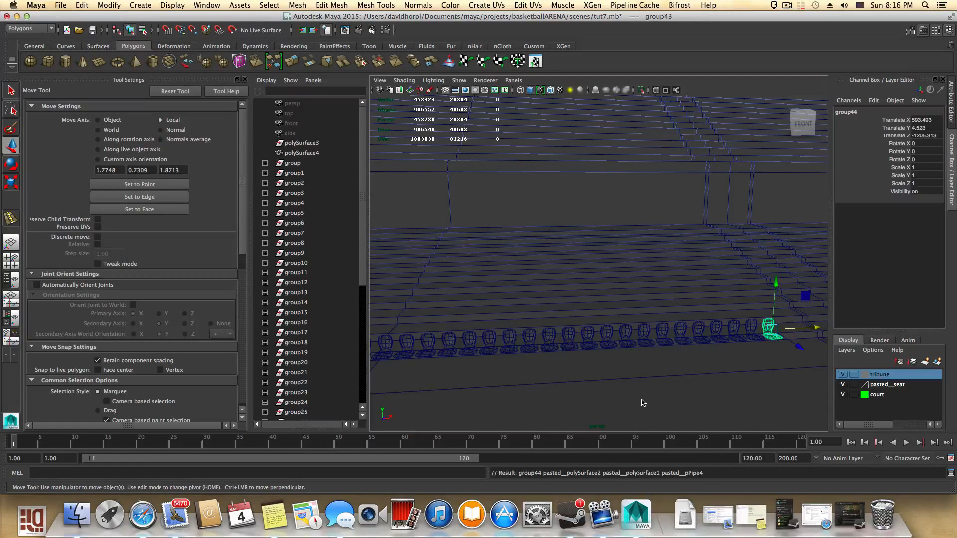
{"action": "key", "text": "shift+d"}
{"action": "key", "text": "shift+d"}
{"action": "middle_click_drag", "start_coordinate": [739, 405], "coordinate": [518, 407], "text": "alt"}
{"action": "left_click_drag", "start_coordinate": [518, 407], "coordinate": [516, 402], "text": "alt"}
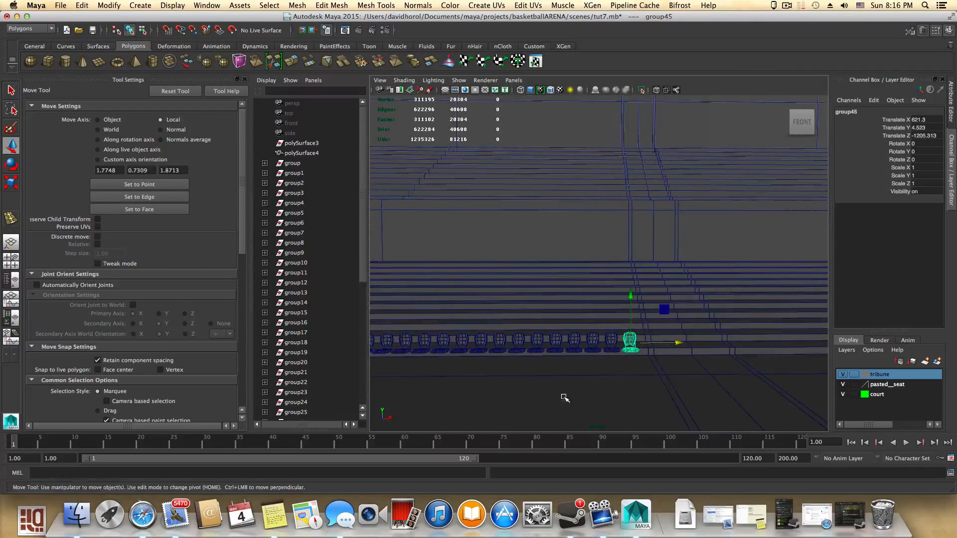
{"action": "right_click_drag", "start_coordinate": [519, 391], "coordinate": [479, 380], "text": "alt"}
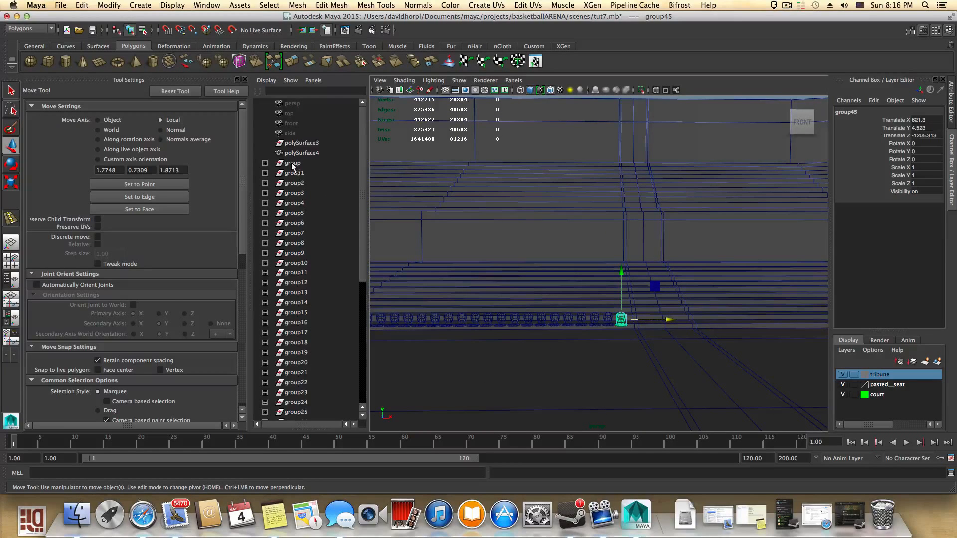
- Select all the chair groups from group through group45 and nudge the whole row slightly along X
{"action": "left_click", "coordinate": [292, 164]}
{"action": "scroll", "coordinate": [323, 281], "scroll_direction": "down", "scroll_amount": 5}
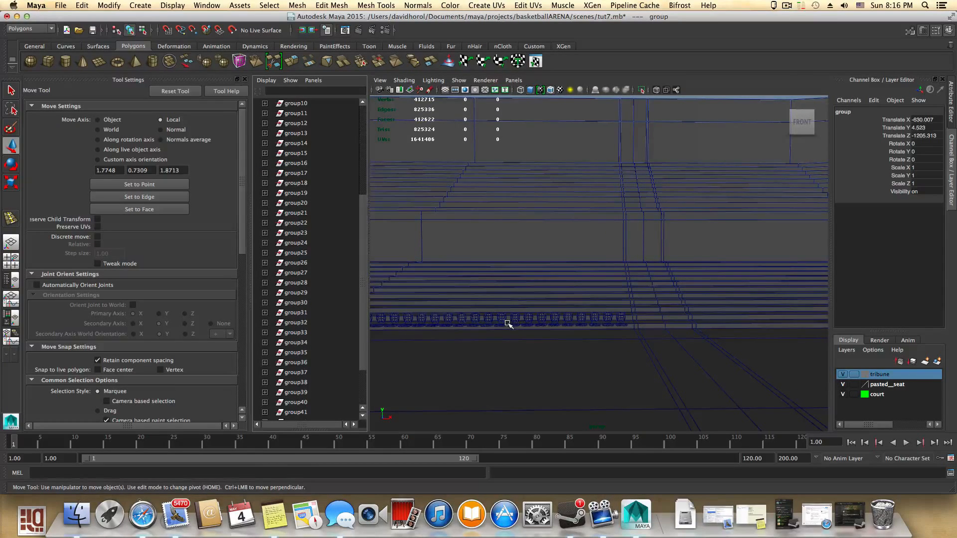
{"action": "right_click_drag", "start_coordinate": [507, 324], "coordinate": [361, 335], "text": "alt"}
{"action": "middle_click_drag", "start_coordinate": [490, 334], "coordinate": [662, 352], "text": "alt"}
{"action": "scroll", "coordinate": [340, 358], "scroll_direction": "down", "scroll_amount": 2}
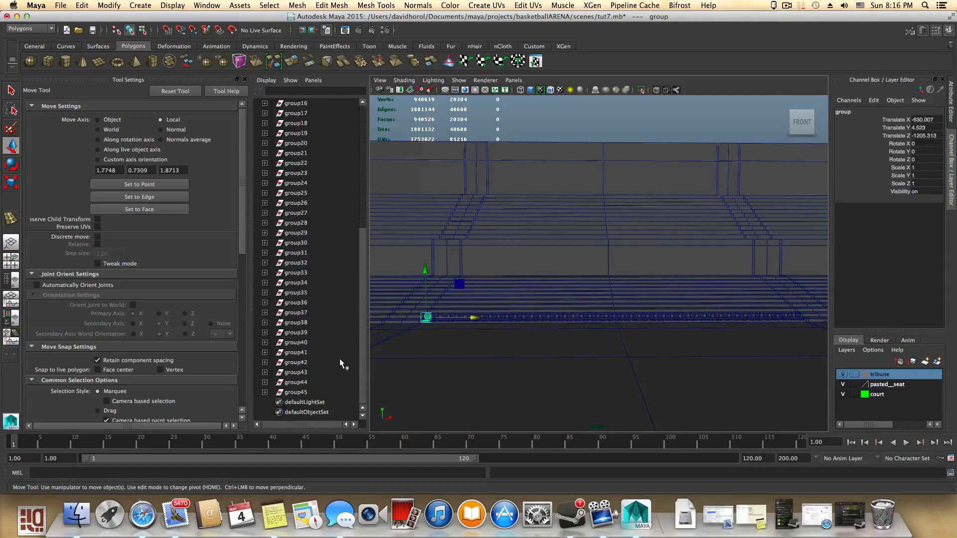
{"action": "left_click", "coordinate": [299, 392], "text": "shift"}
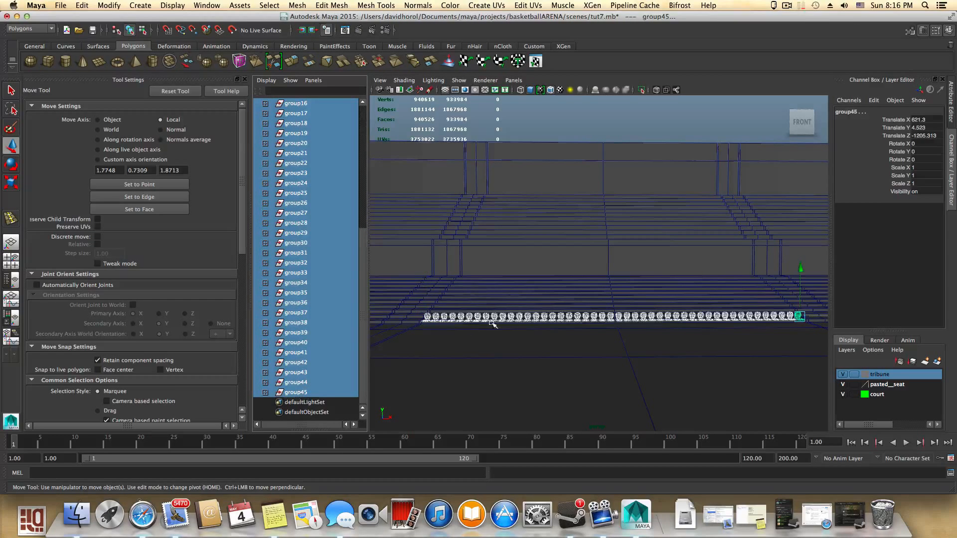
{"action": "left_click_drag", "start_coordinate": [710, 337], "coordinate": [694, 342], "text": "alt"}
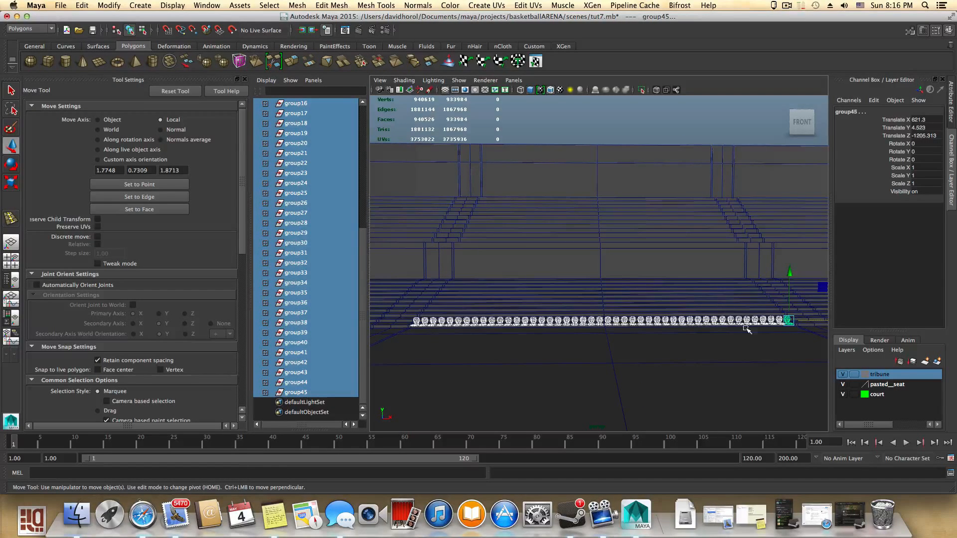
{"action": "left_click_drag", "start_coordinate": [803, 322], "coordinate": [807, 322]}
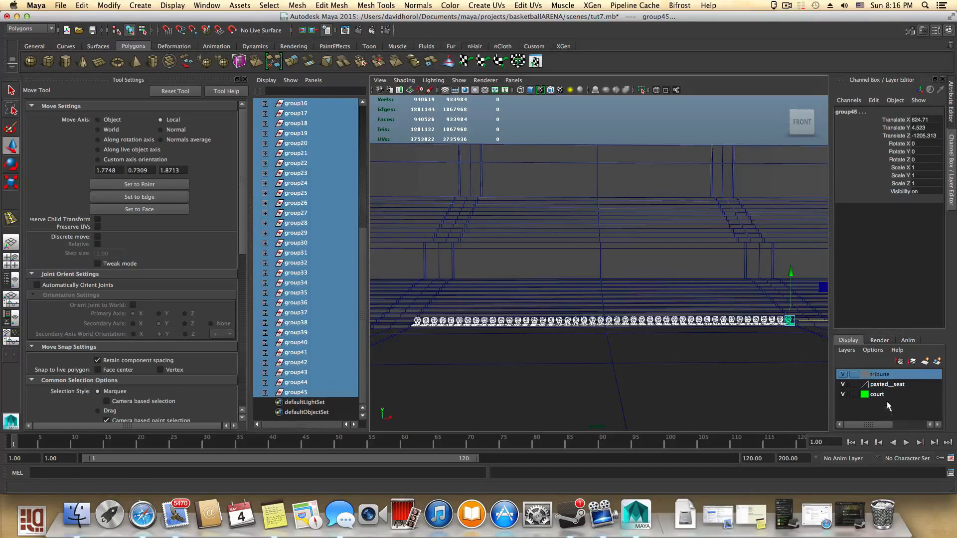
- Create a new display layer from the selected chairs and name it chairs1
{"action": "left_click", "coordinate": [937, 362]}
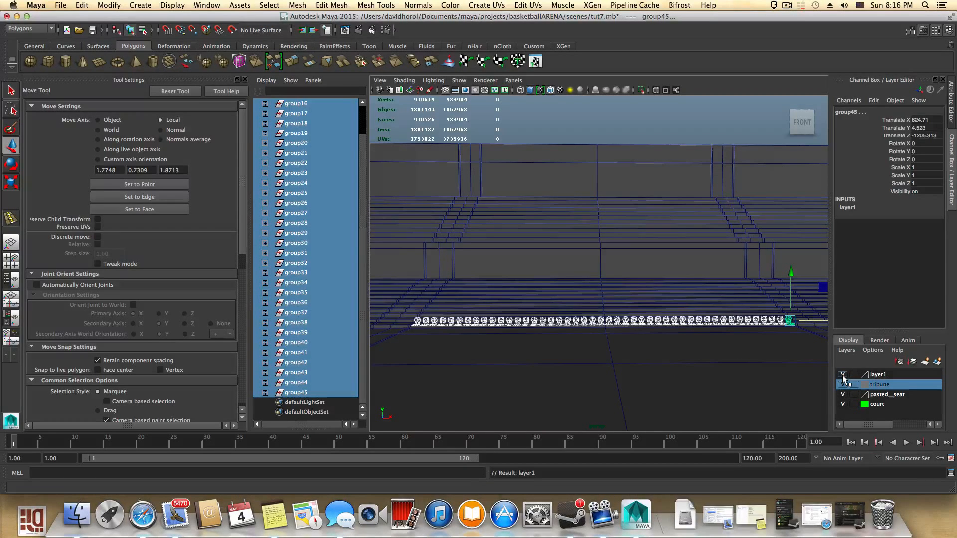
{"action": "left_click", "coordinate": [880, 375]}
{"action": "double_click", "coordinate": [880, 375]}
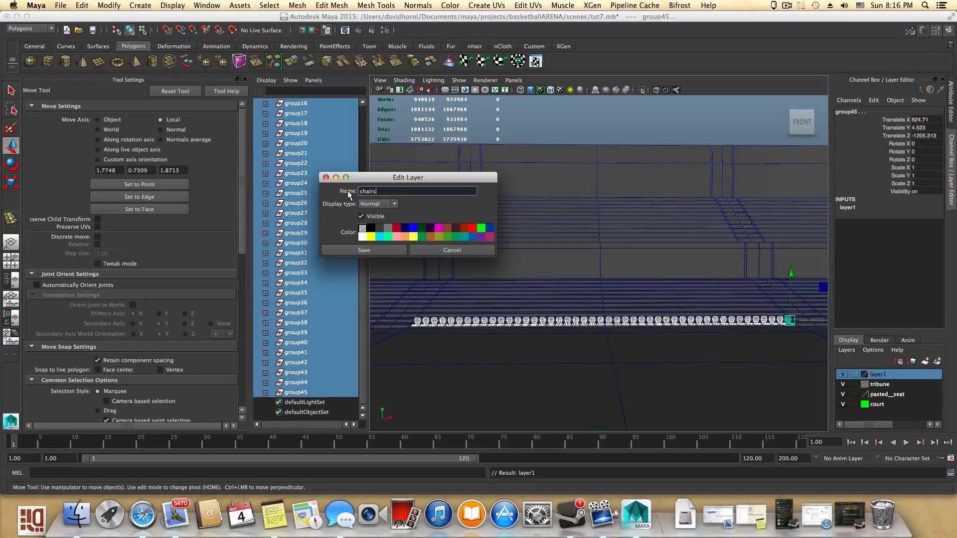
{"action": "key", "text": "Return"}
{"action": "left_click", "coordinate": [368, 251]}
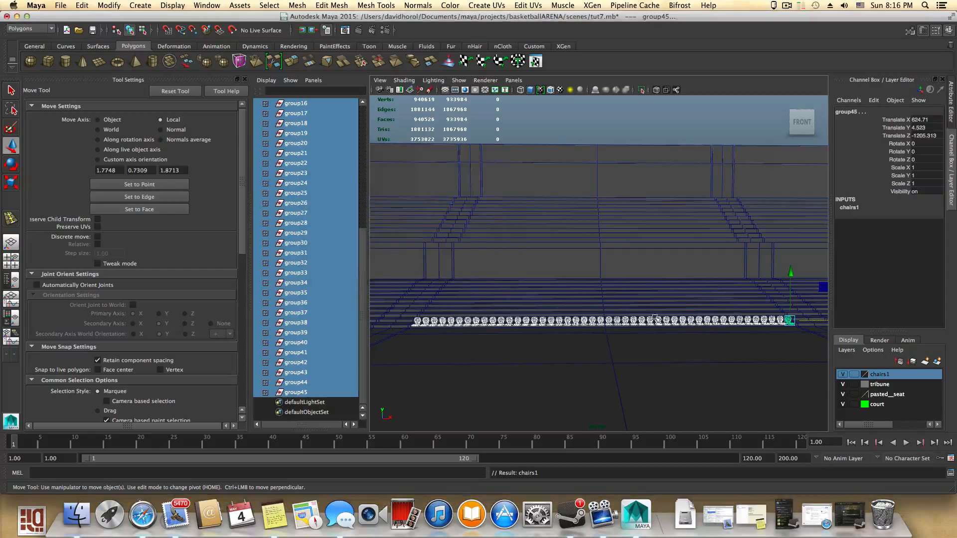
- Duplicate the entire chair row and move the copy back in Z to about -1245
{"action": "left_click", "coordinate": [843, 374]}
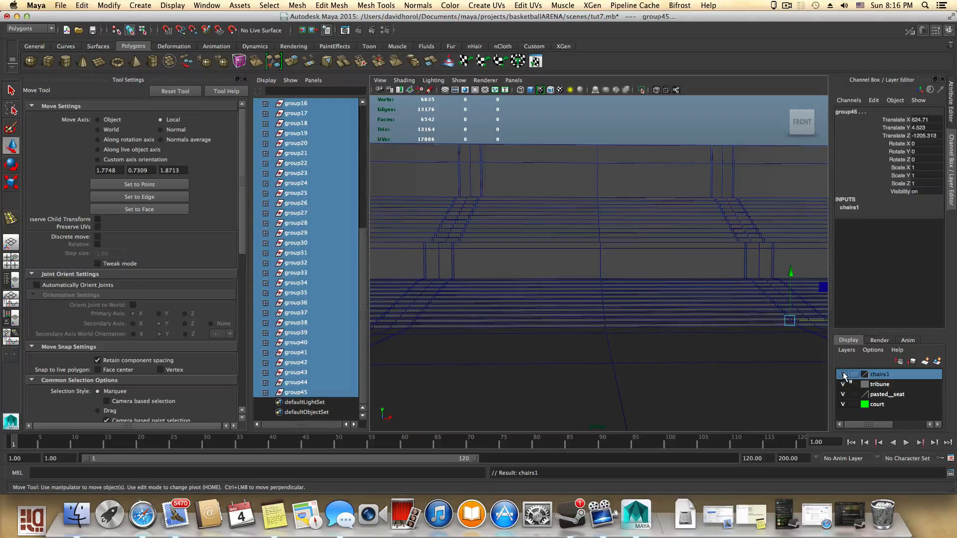
{"action": "left_click", "coordinate": [842, 374]}
{"action": "left_click_drag", "start_coordinate": [645, 348], "coordinate": [541, 340], "text": "alt"}
{"action": "right_click_drag", "start_coordinate": [600, 354], "coordinate": [632, 356], "text": "alt"}
{"action": "middle_click_drag", "start_coordinate": [632, 357], "coordinate": [585, 327], "text": "alt"}
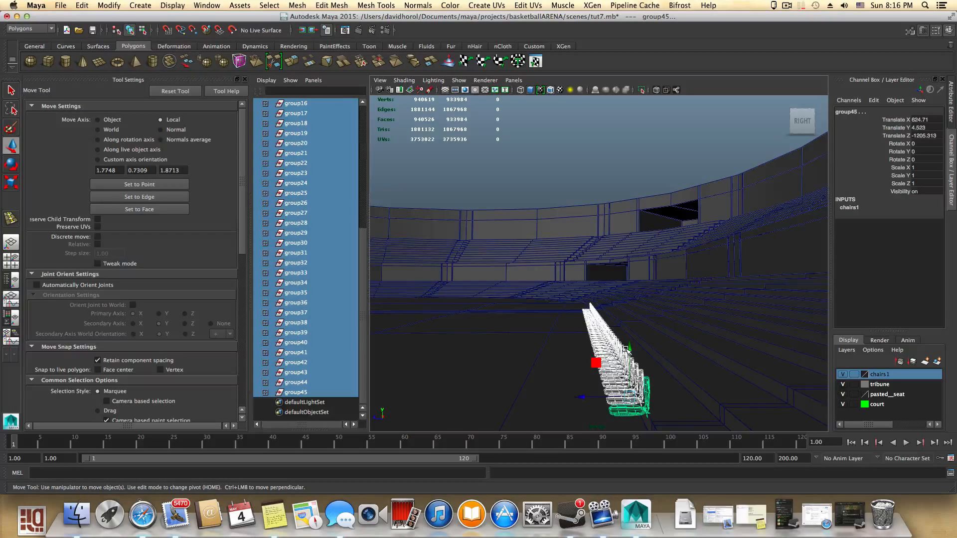
{"action": "key", "text": "super+d"}
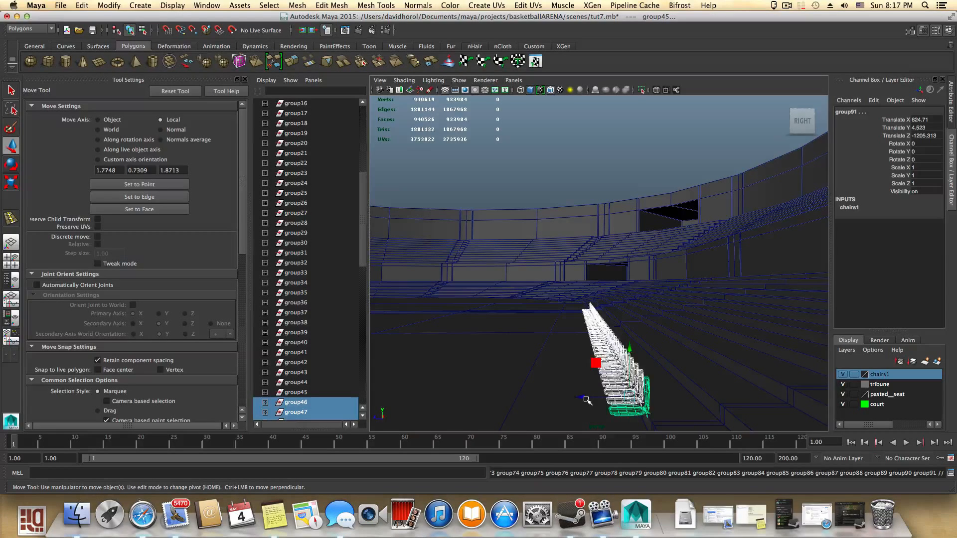
{"action": "key", "text": "ctrl+d"}
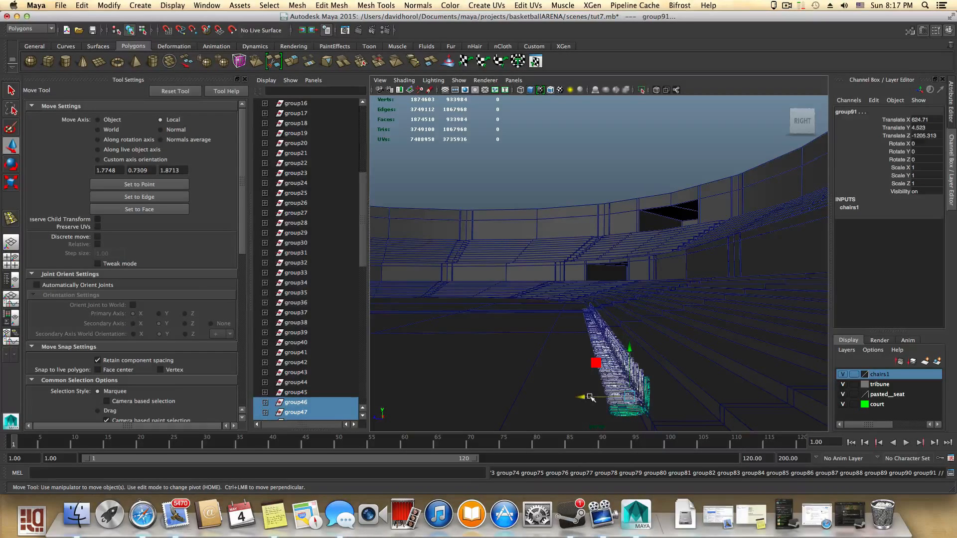
{"action": "left_click_drag", "start_coordinate": [590, 397], "coordinate": [632, 394]}
{"action": "middle_click_drag", "start_coordinate": [572, 363], "coordinate": [576, 382], "text": "alt"}
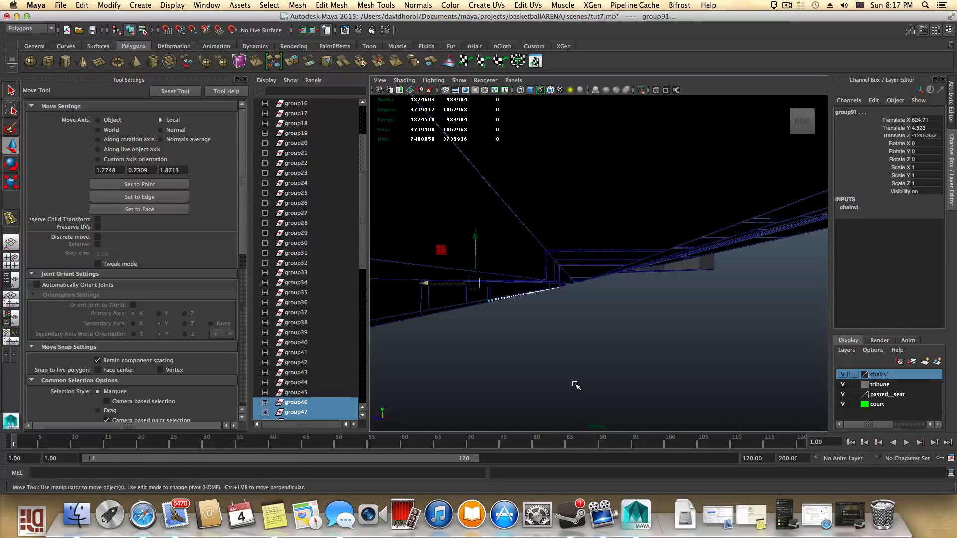
{"action": "left_click_drag", "start_coordinate": [576, 385], "coordinate": [592, 385], "text": "alt"}
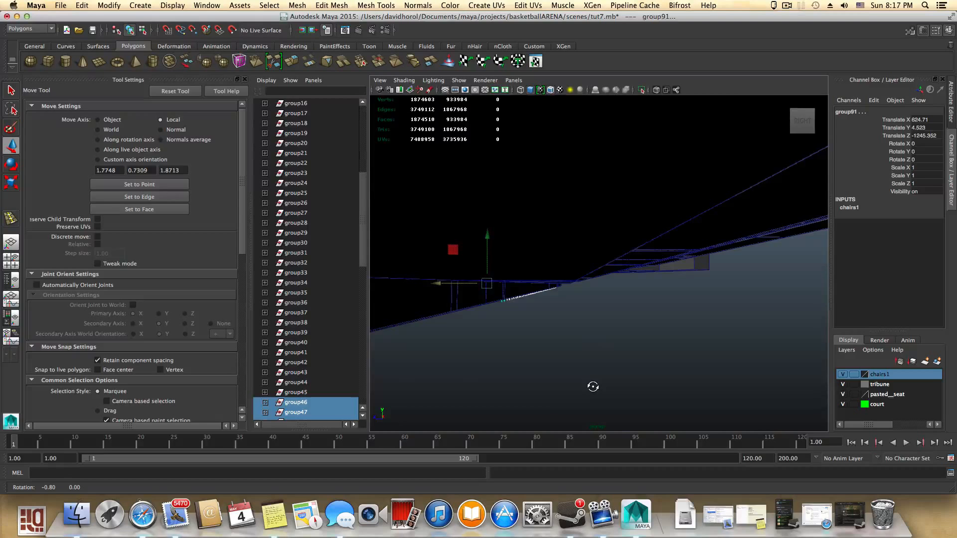
{"action": "left_click_drag", "start_coordinate": [593, 386], "coordinate": [591, 386], "text": "alt"}
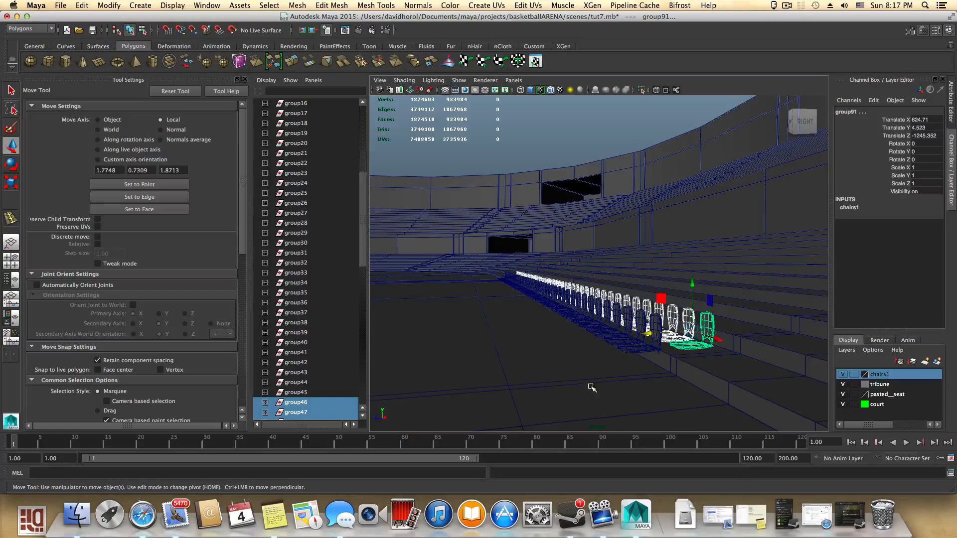
- Switch the viewport renderer to Viewport 2.0
{"action": "left_click", "coordinate": [488, 81]}
{"action": "left_click", "coordinate": [493, 95]}
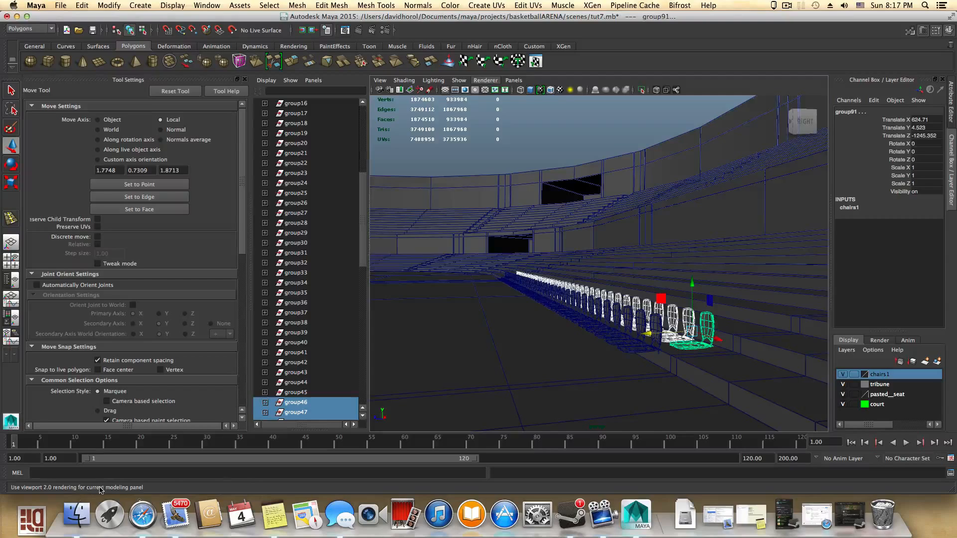
{"action": "middle_click_drag", "start_coordinate": [625, 357], "coordinate": [598, 348], "text": "alt"}
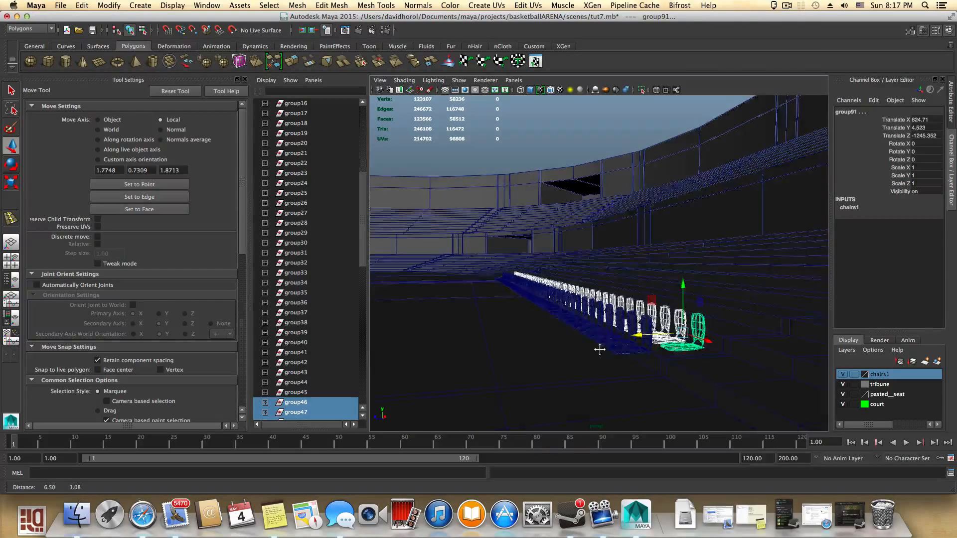
{"action": "right_click_drag", "start_coordinate": [607, 351], "coordinate": [631, 362], "text": "alt"}
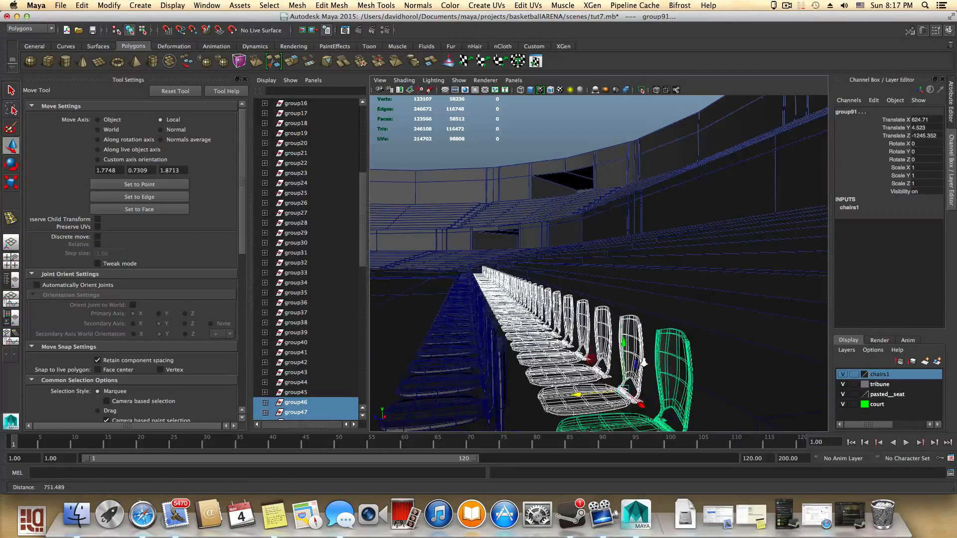
{"action": "left_click_drag", "start_coordinate": [631, 360], "coordinate": [628, 359], "text": "alt"}
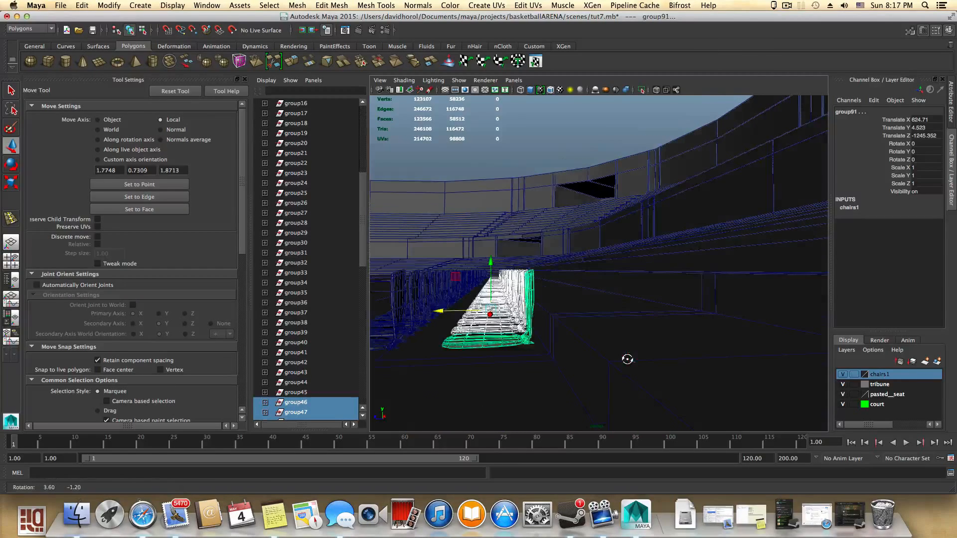
- Raise the copied row onto the next step, to about 15.8 in Y and -1250 in Z
{"action": "left_click_drag", "start_coordinate": [491, 260], "coordinate": [493, 225]}
{"action": "left_click_drag", "start_coordinate": [445, 278], "coordinate": [458, 277]}
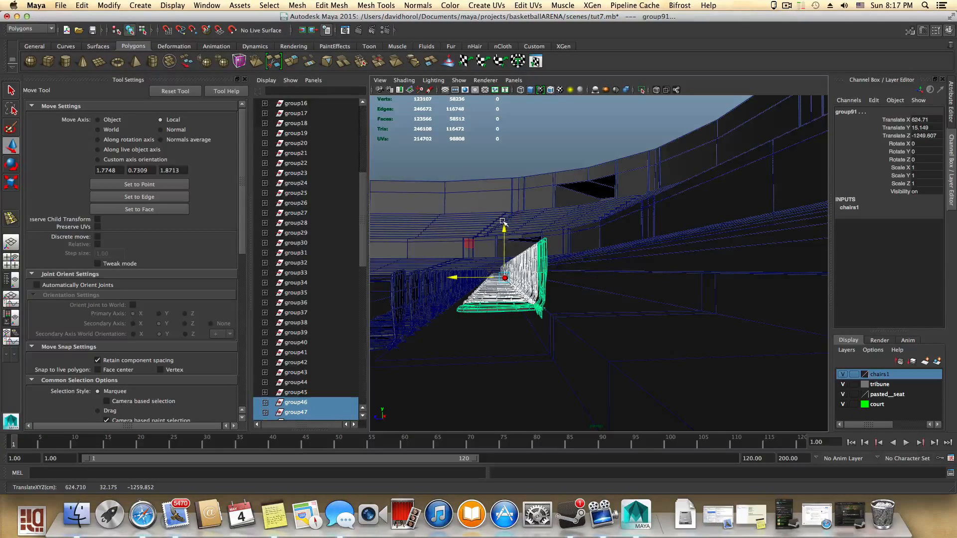
{"action": "left_click_drag", "start_coordinate": [505, 228], "coordinate": [477, 319]}
{"action": "right_click_drag", "start_coordinate": [477, 319], "coordinate": [532, 327], "text": "alt"}
{"action": "middle_click_drag", "start_coordinate": [532, 327], "coordinate": [548, 326], "text": "alt"}
{"action": "right_click_drag", "start_coordinate": [547, 326], "coordinate": [531, 325], "text": "alt"}
{"action": "middle_click_drag", "start_coordinate": [531, 325], "coordinate": [530, 325], "text": "alt"}
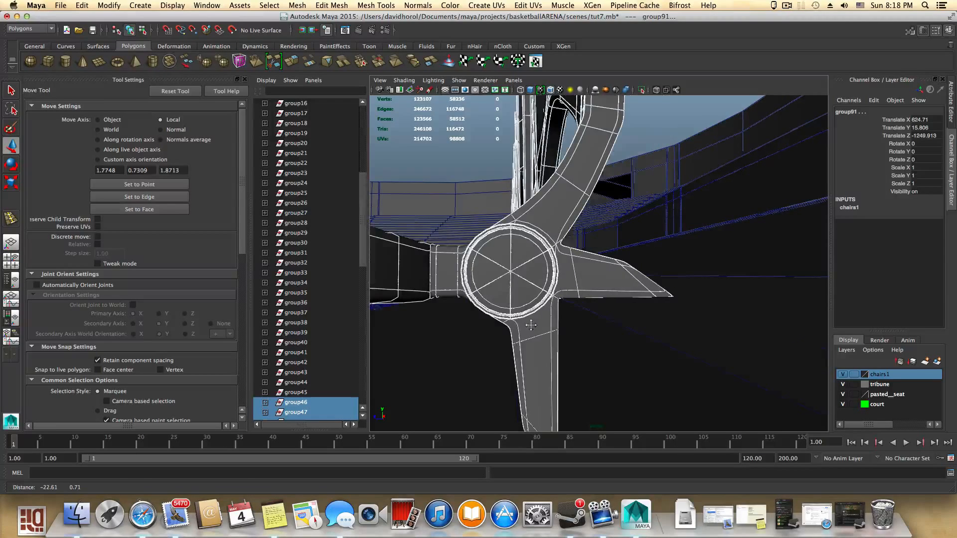
{"action": "right_click_drag", "start_coordinate": [620, 334], "coordinate": [552, 328], "text": "alt"}
{"action": "left_click_drag", "start_coordinate": [551, 328], "coordinate": [553, 331], "text": "alt"}
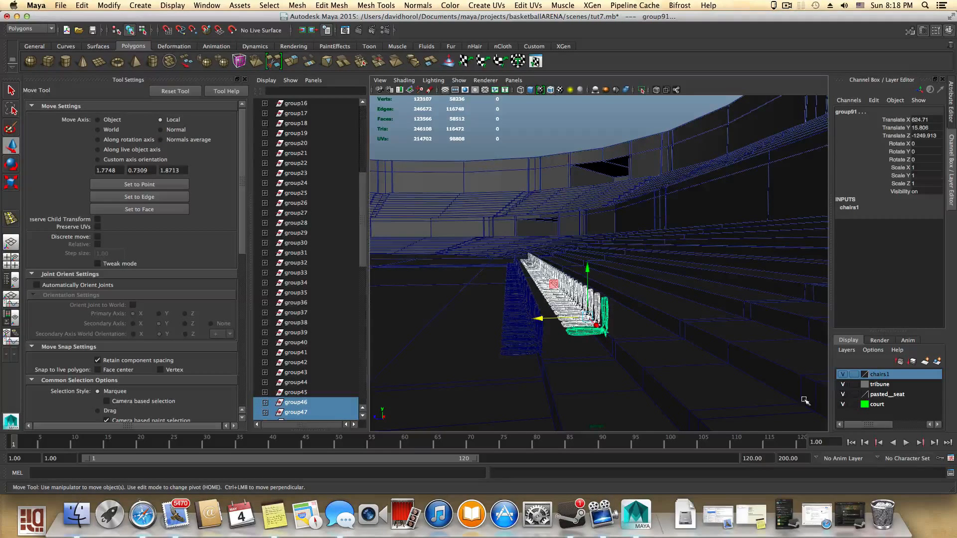
- Remove the copied row's selected objects from the chairs1 layer
{"action": "left_click", "coordinate": [843, 375]}
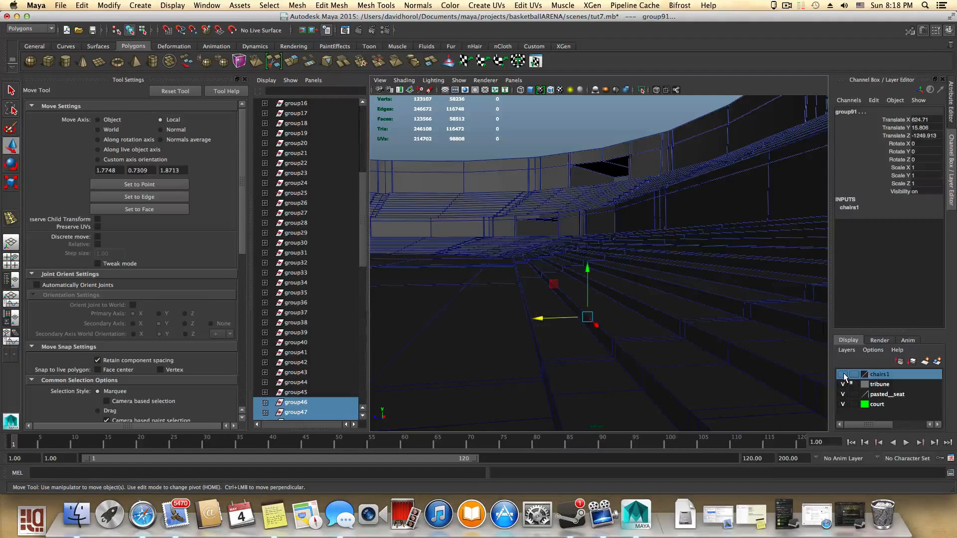
{"action": "left_click", "coordinate": [843, 375]}
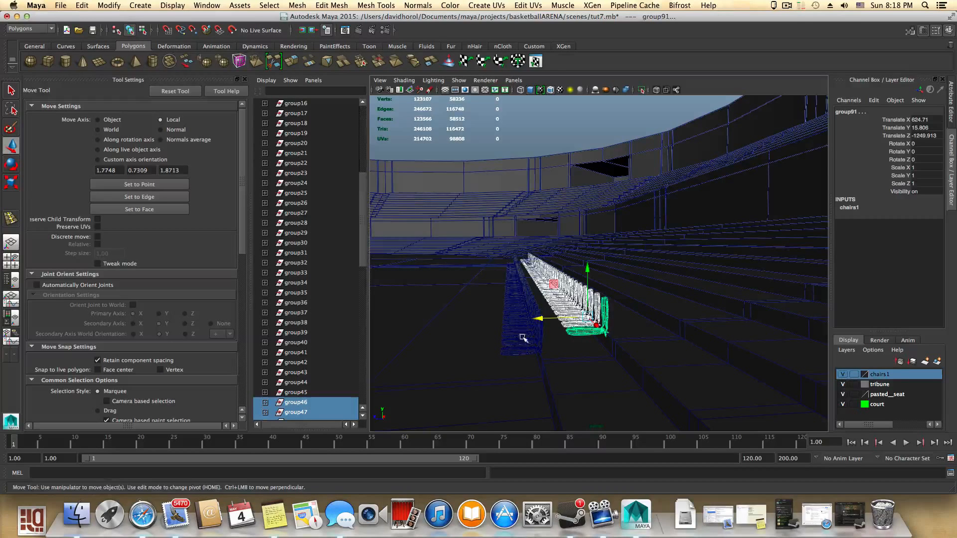
{"action": "right_click", "coordinate": [880, 375]}
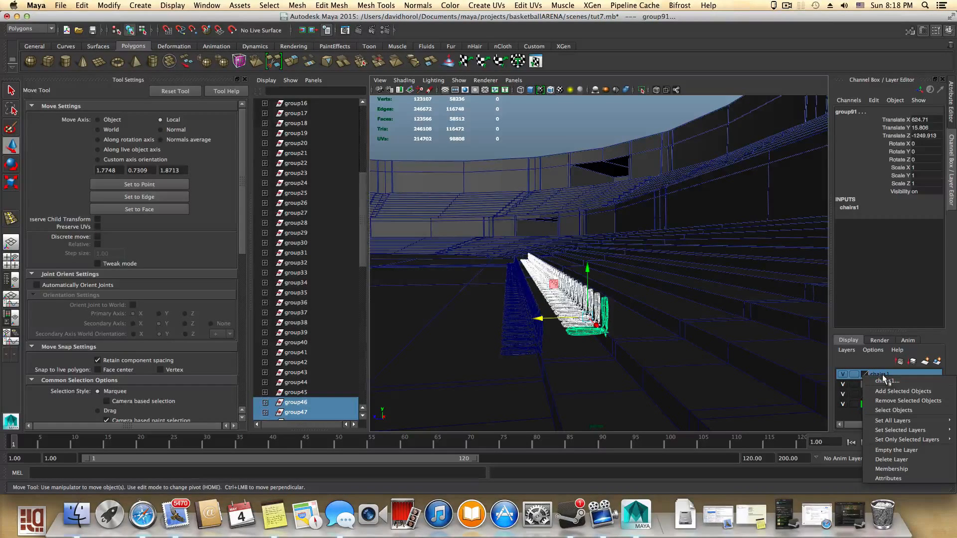
{"action": "left_click", "coordinate": [886, 401]}
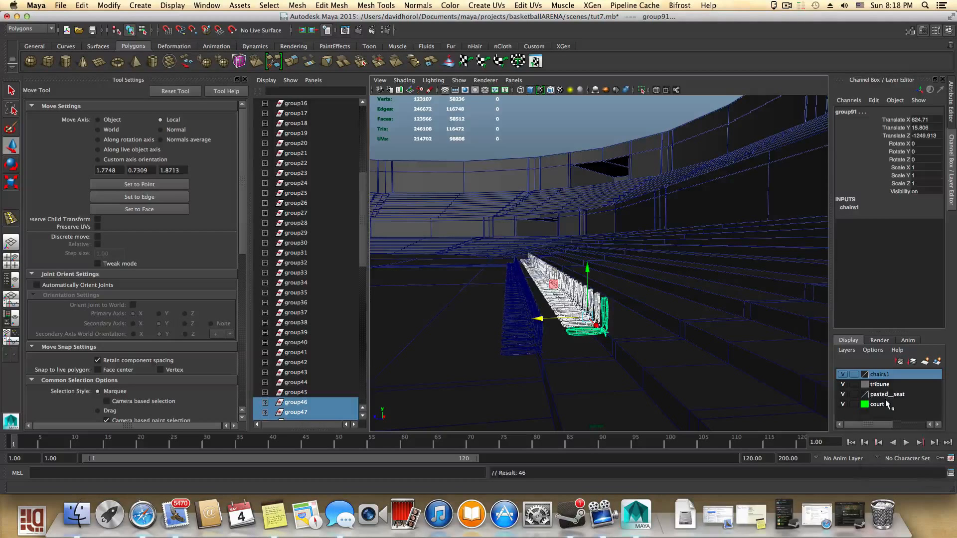
- Create a new display layer from the copied row and name it chairs2
{"action": "left_click", "coordinate": [936, 362]}
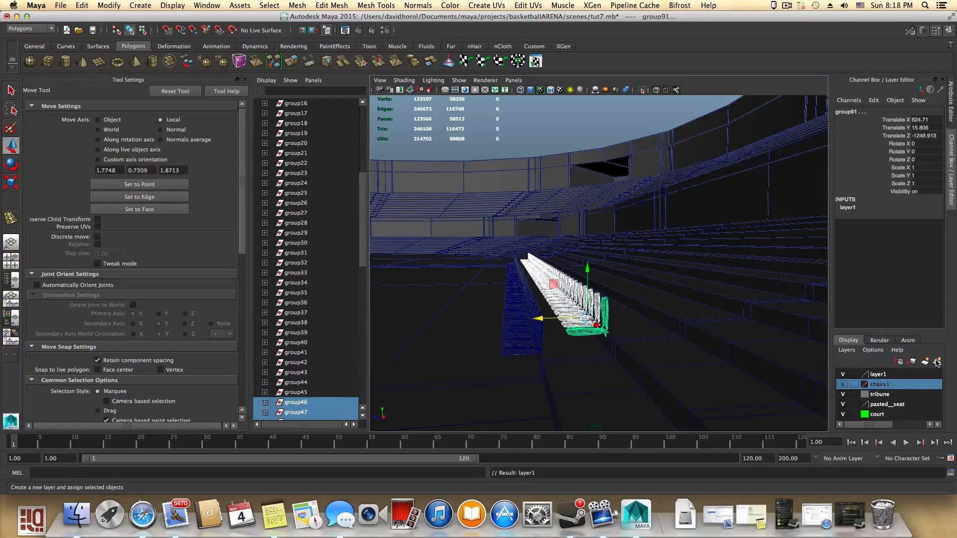
{"action": "double_click", "coordinate": [879, 375]}
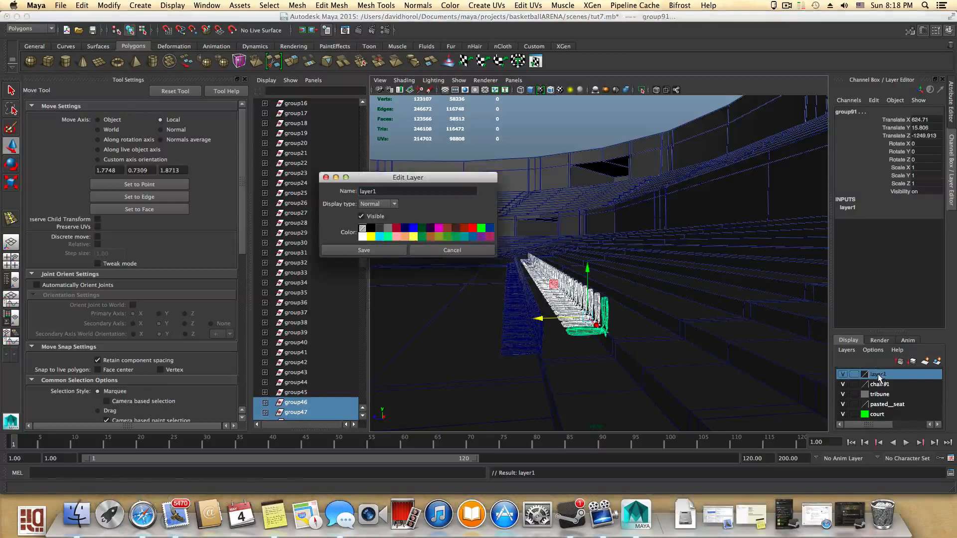
{"action": "left_click_drag", "start_coordinate": [393, 192], "coordinate": [359, 192]}
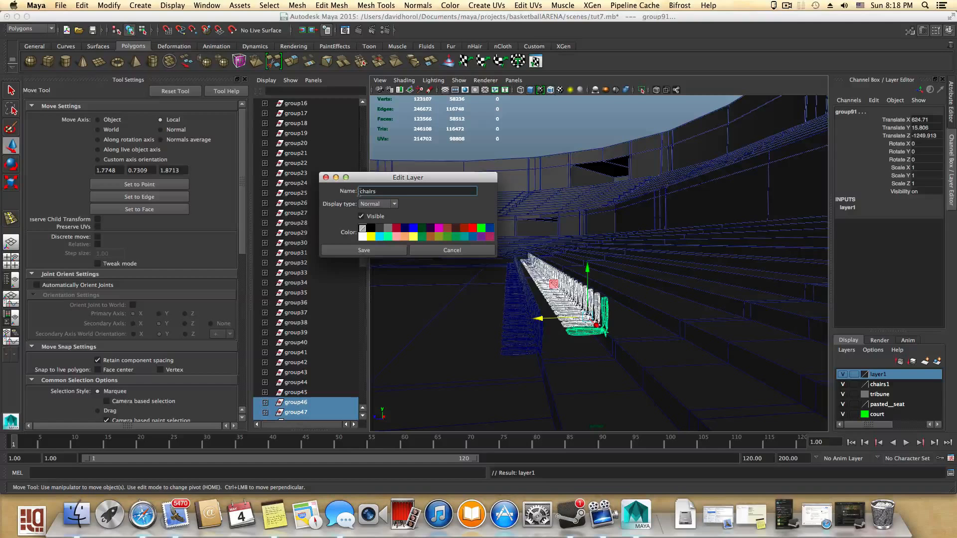
{"action": "left_click", "coordinate": [345, 248]}
- Save the scene under the new name tut9
{"action": "left_click", "coordinate": [61, 6]}
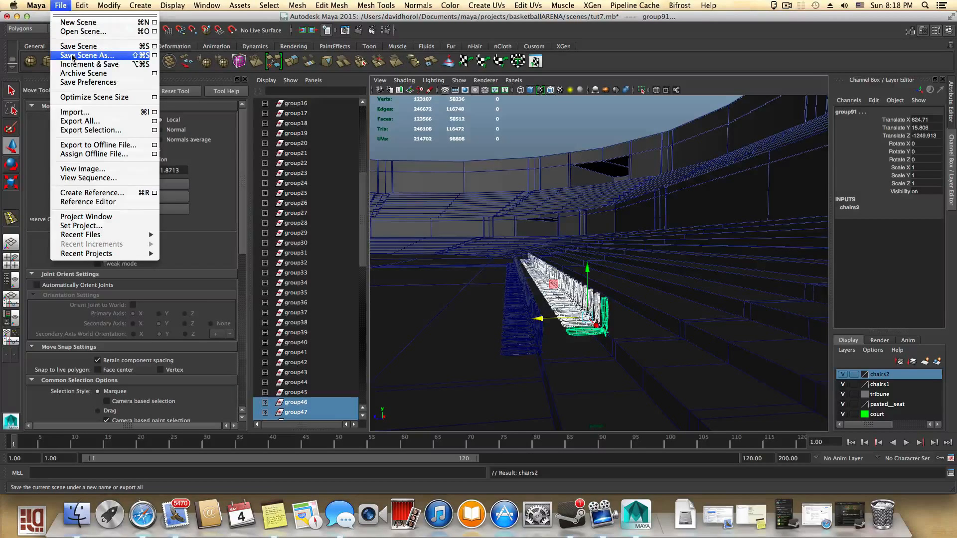
{"action": "left_click", "coordinate": [73, 55]}
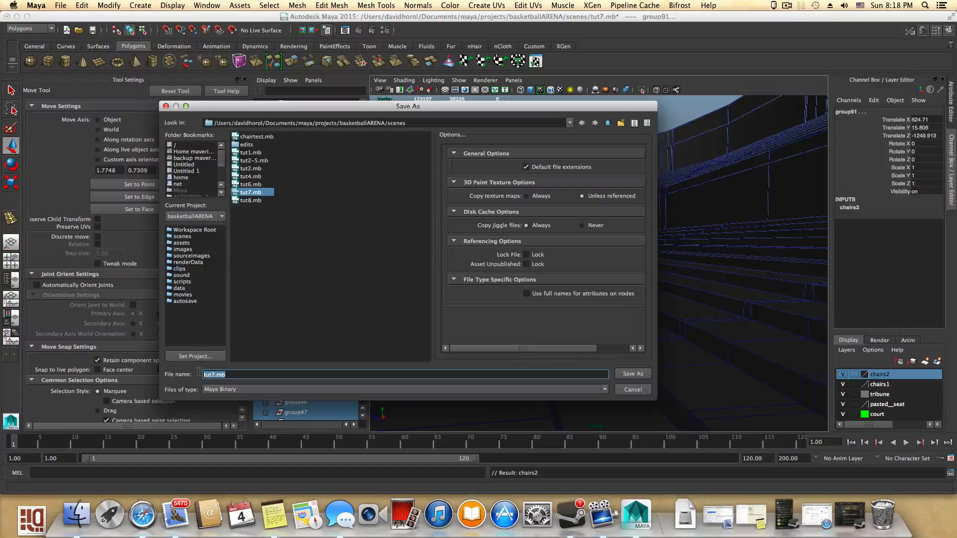
{"action": "type", "text": "tut0"}
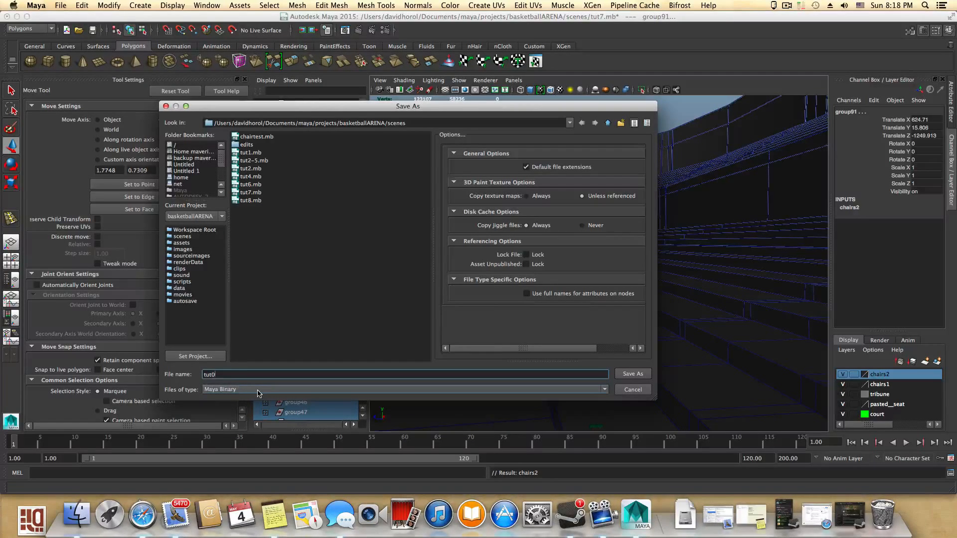
{"action": "key", "text": "BackSpace"}
{"action": "type", "text": "9"}
{"action": "left_click", "coordinate": [633, 374]}
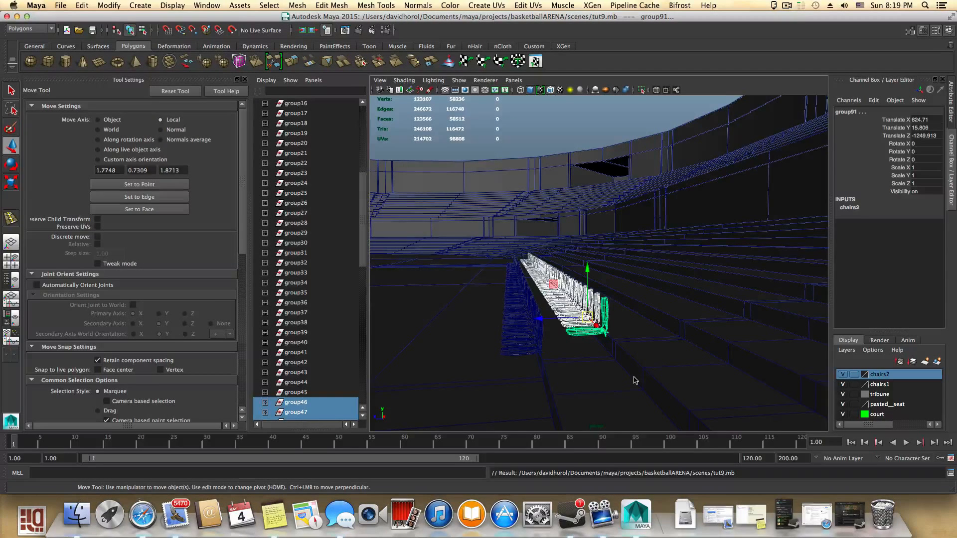
- Duplicate the original seat group and slide the copy along X to about -1830
{"action": "left_click", "coordinate": [545, 380]}
{"action": "left_click_drag", "start_coordinate": [545, 380], "coordinate": [588, 341], "text": "alt"}
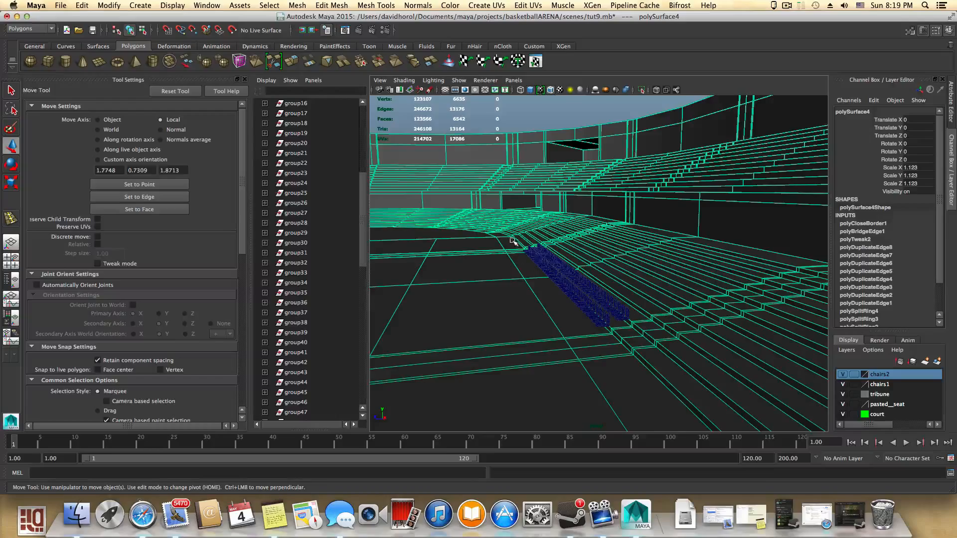
{"action": "mouse_move", "coordinate": [519, 309]}
{"action": "left_mouse_down", "text": "alt"}
{"action": "mouse_move", "coordinate": [626, 375]}
{"action": "mouse_move", "coordinate": [645, 376]}
{"action": "mouse_move", "coordinate": [524, 314]}
{"action": "left_mouse_up", "text": "alt"}
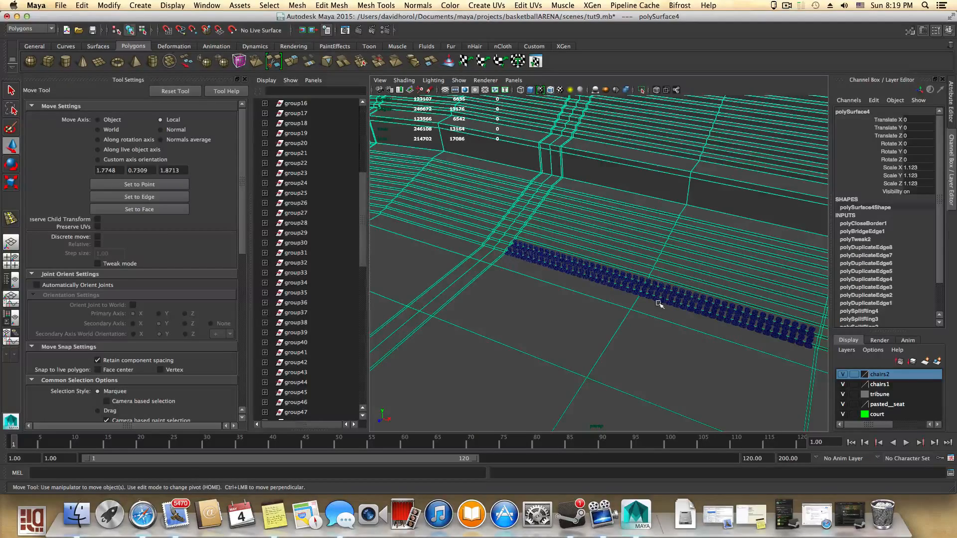
{"action": "left_click_drag", "start_coordinate": [576, 314], "coordinate": [668, 307], "text": "alt"}
{"action": "middle_click_drag", "start_coordinate": [608, 333], "coordinate": [725, 317], "text": "alt"}
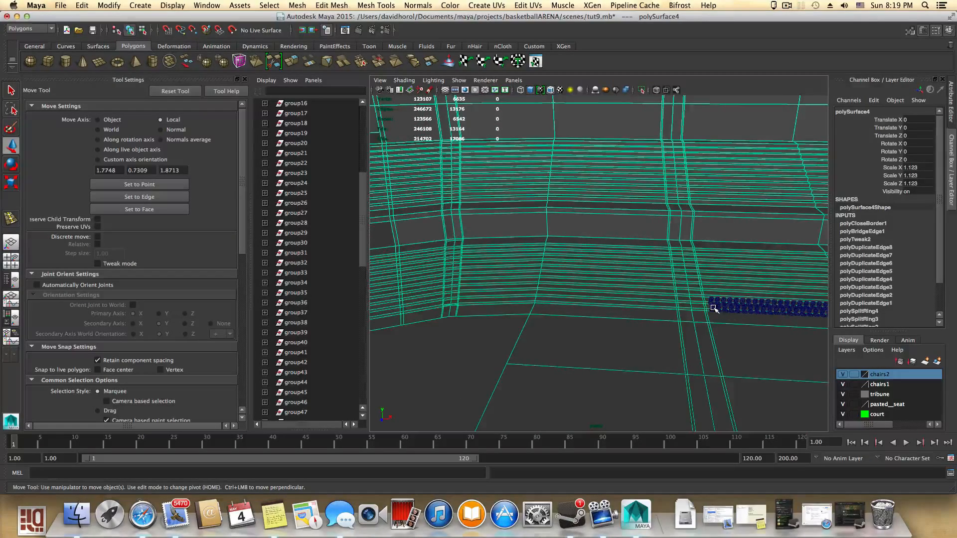
{"action": "left_click", "coordinate": [713, 308]}
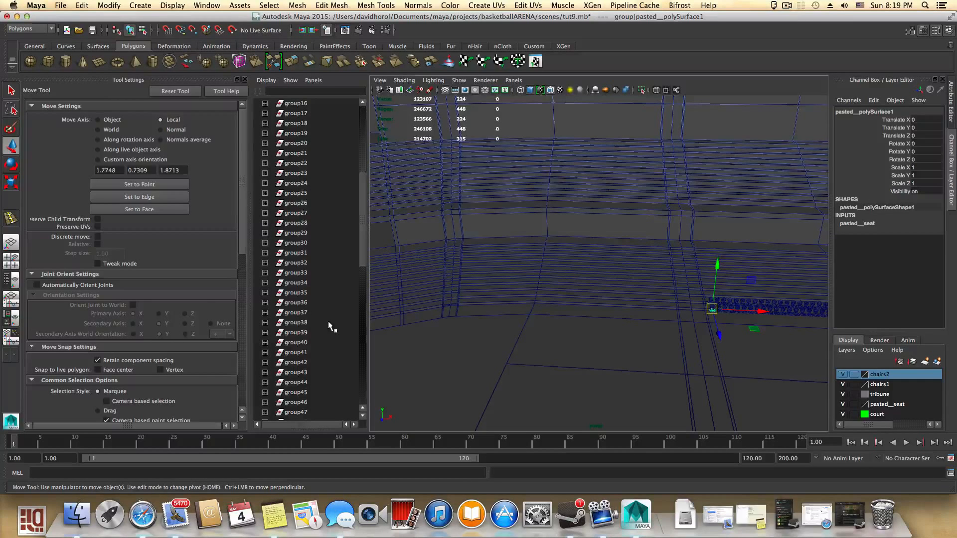
{"action": "scroll", "coordinate": [305, 295], "scroll_direction": "up", "scroll_amount": 7}
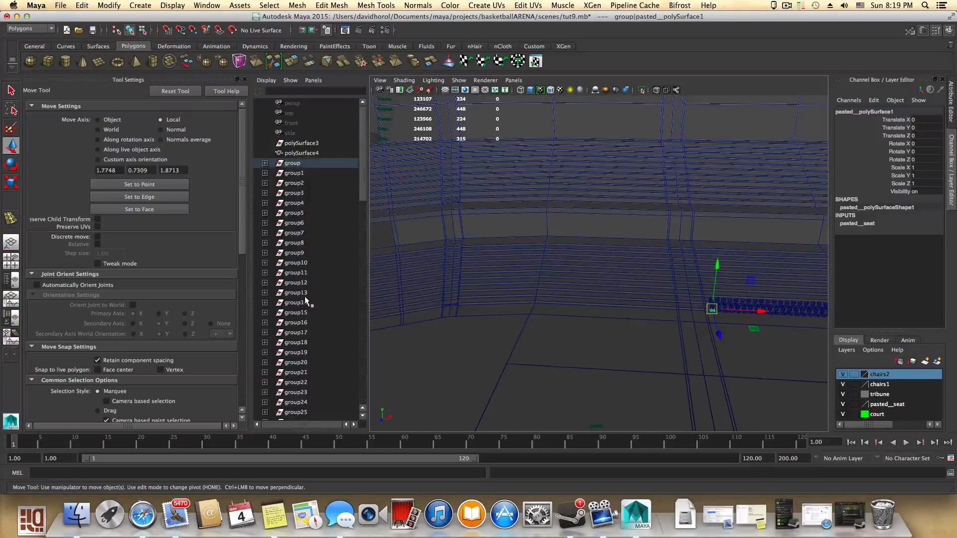
{"action": "left_click", "coordinate": [292, 162]}
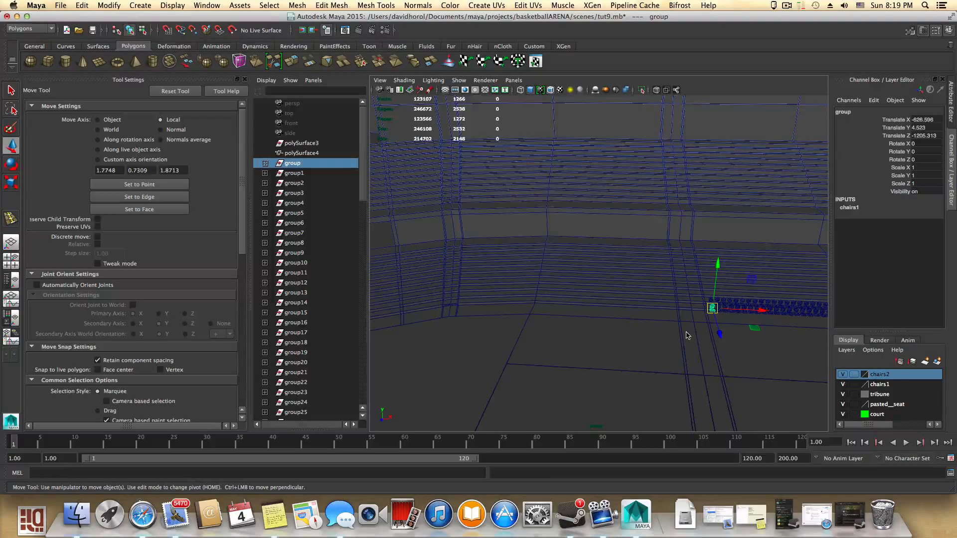
{"action": "key", "text": "super+d"}
{"action": "left_click_drag", "start_coordinate": [762, 311], "coordinate": [491, 312]}
- Move the copied seat in Z to about -1127 onto the tribune step
{"action": "middle_click_drag", "start_coordinate": [564, 309], "coordinate": [585, 309], "text": "alt"}
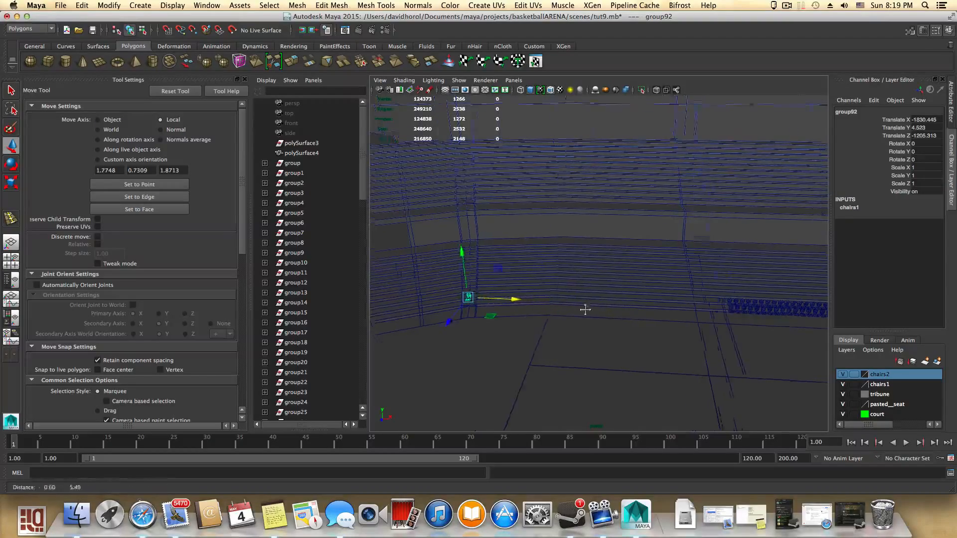
{"action": "left_click_drag", "start_coordinate": [585, 310], "coordinate": [711, 378], "text": "alt"}
{"action": "middle_click_drag", "start_coordinate": [711, 378], "coordinate": [440, 261], "text": "alt"}
{"action": "right_click_drag", "start_coordinate": [440, 261], "coordinate": [753, 336], "text": "alt"}
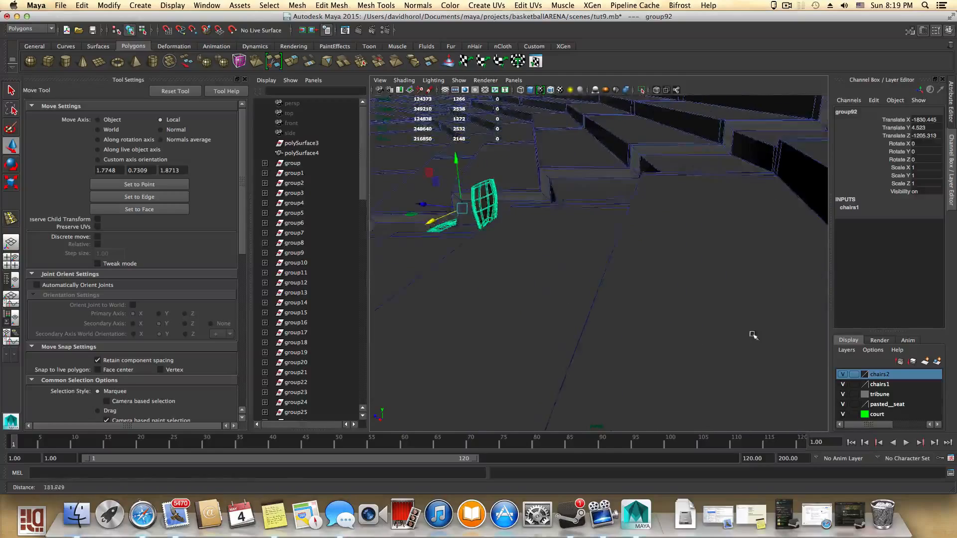
{"action": "left_click_drag", "start_coordinate": [753, 335], "coordinate": [648, 382], "text": "alt"}
{"action": "key", "text": "e"}
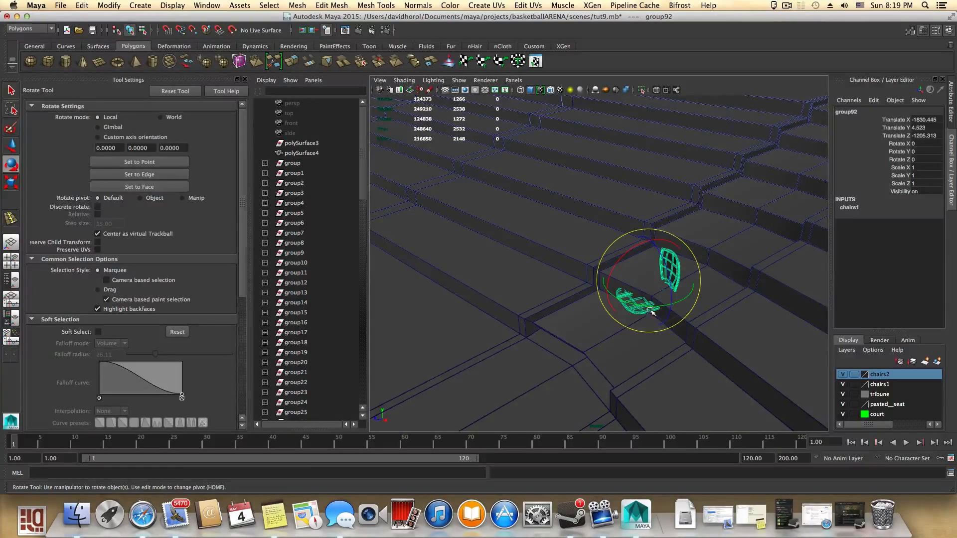
{"action": "key", "text": "w"}
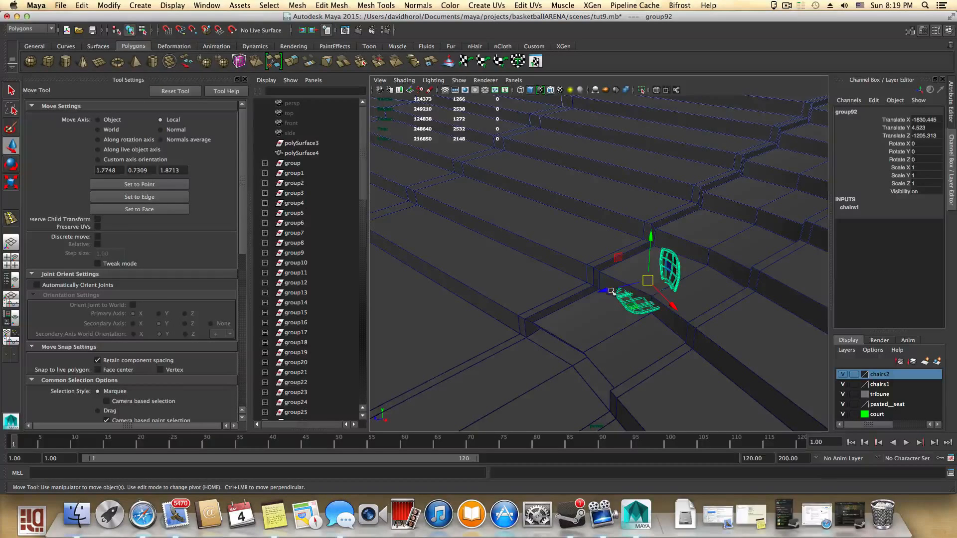
{"action": "left_click_drag", "start_coordinate": [611, 291], "coordinate": [442, 327]}
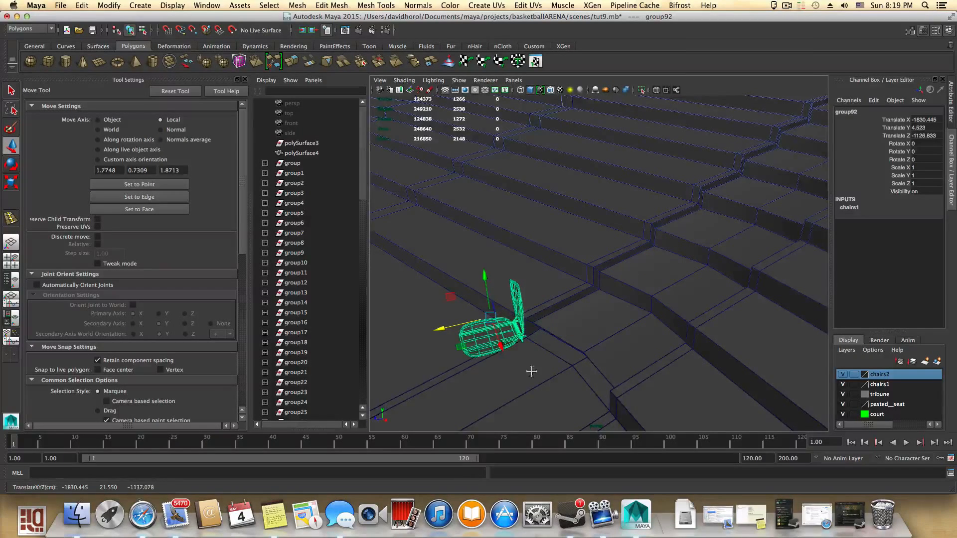
{"action": "middle_click_drag", "start_coordinate": [531, 371], "coordinate": [555, 324], "text": "alt"}
{"action": "right_click_drag", "start_coordinate": [563, 327], "coordinate": [648, 352], "text": "alt"}
{"action": "middle_click_drag", "start_coordinate": [543, 357], "coordinate": [617, 378], "text": "alt"}
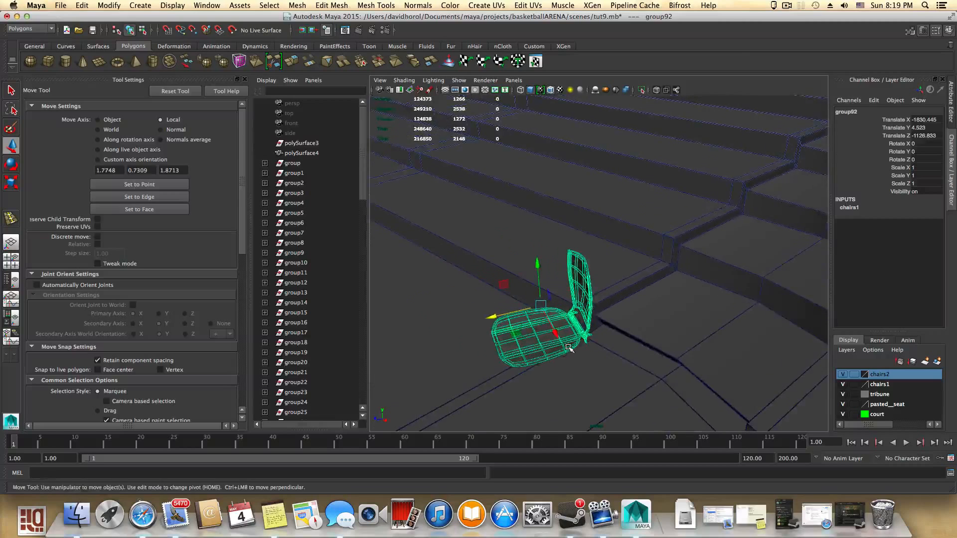
- Try rotating the copied seat 30° in Y with snapping and shifting it along X, undoing both
{"action": "key", "text": "e"}
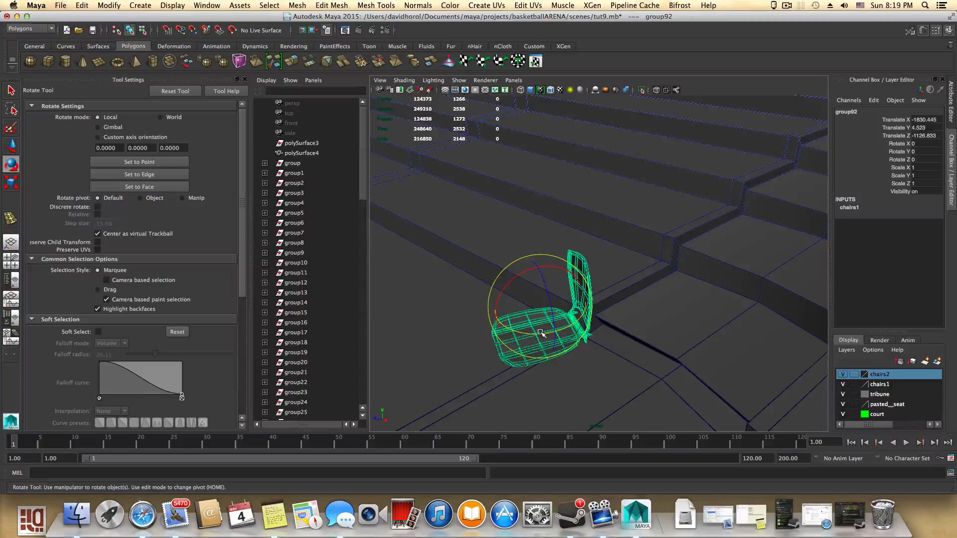
{"action": "key", "text": "j"}
{"action": "left_click_drag", "start_coordinate": [541, 335], "coordinate": [558, 331]}
{"action": "left_click_drag", "start_coordinate": [607, 374], "coordinate": [645, 411], "text": "alt"}
{"action": "key", "text": "w"}
{"action": "left_click_drag", "start_coordinate": [620, 369], "coordinate": [732, 381]}
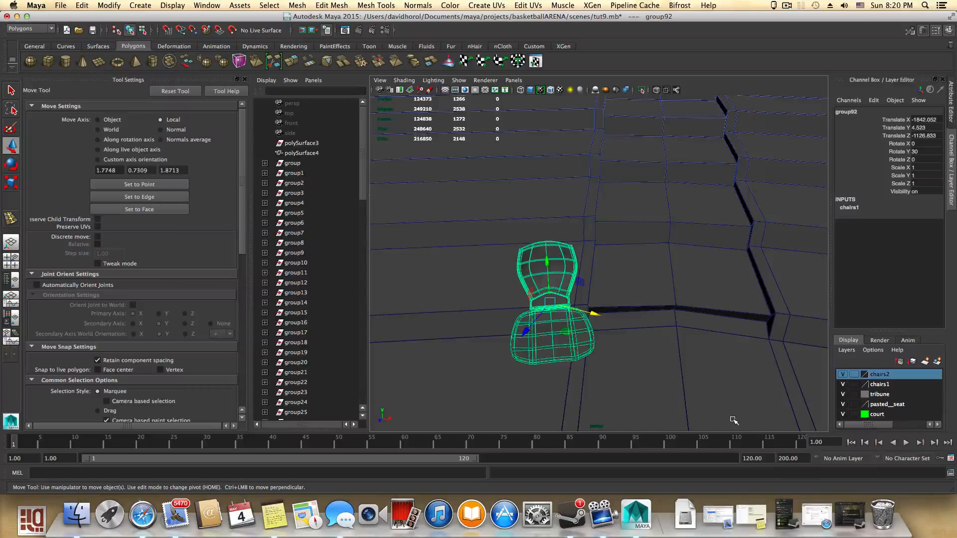
{"action": "key", "text": "ctrl+z"}
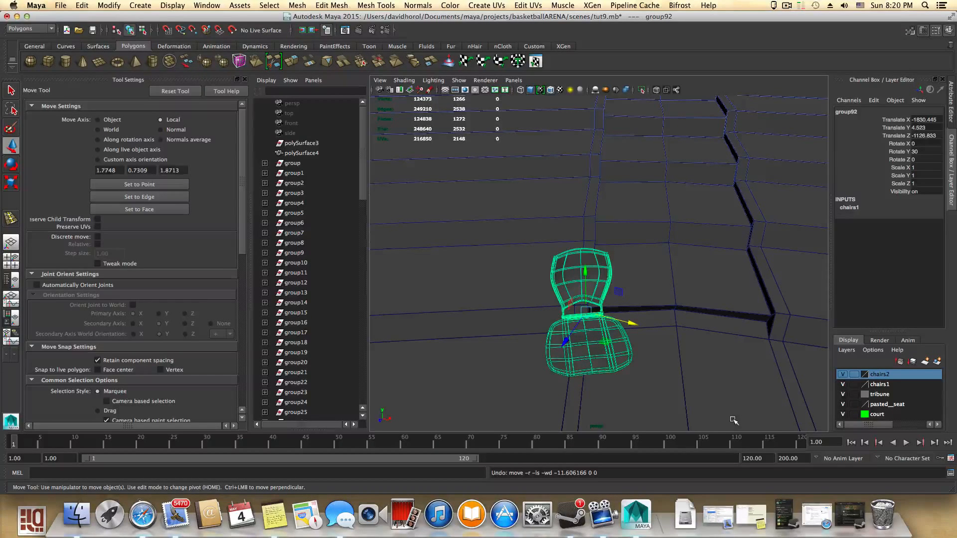
{"action": "key", "text": "ctrl+z"}
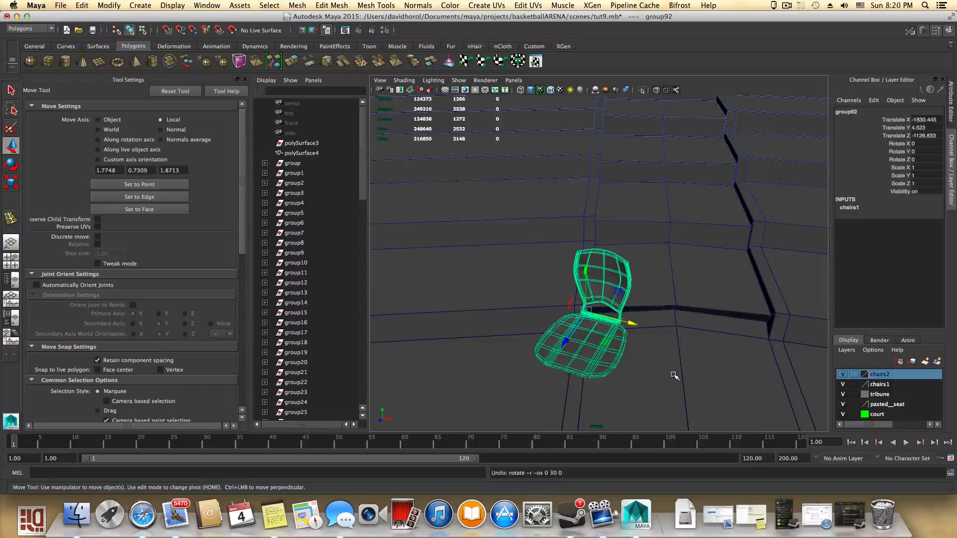
- Shift the copied seat along X to about -1848 and rotate it about 27° in Y in local mode
{"action": "left_click_drag", "start_coordinate": [631, 324], "coordinate": [580, 314]}
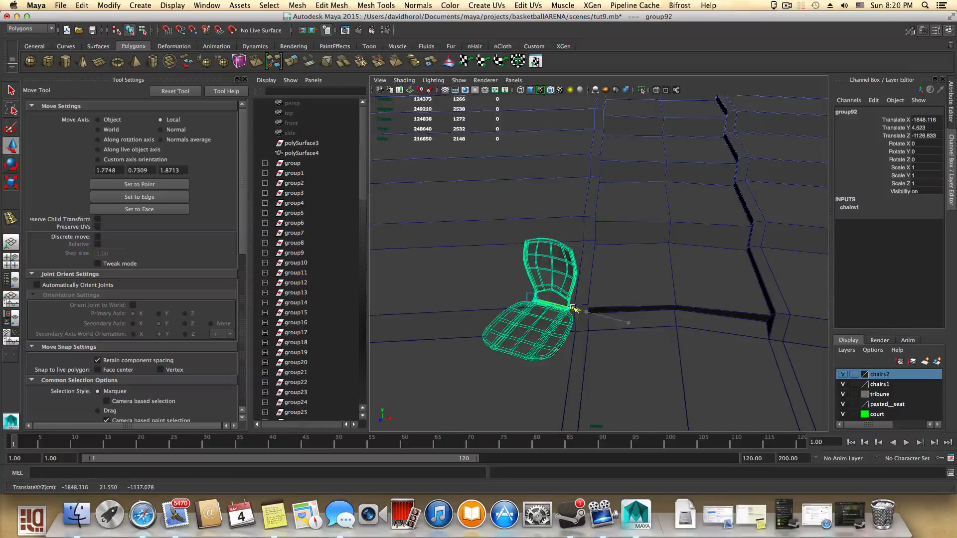
{"action": "key", "text": "e"}
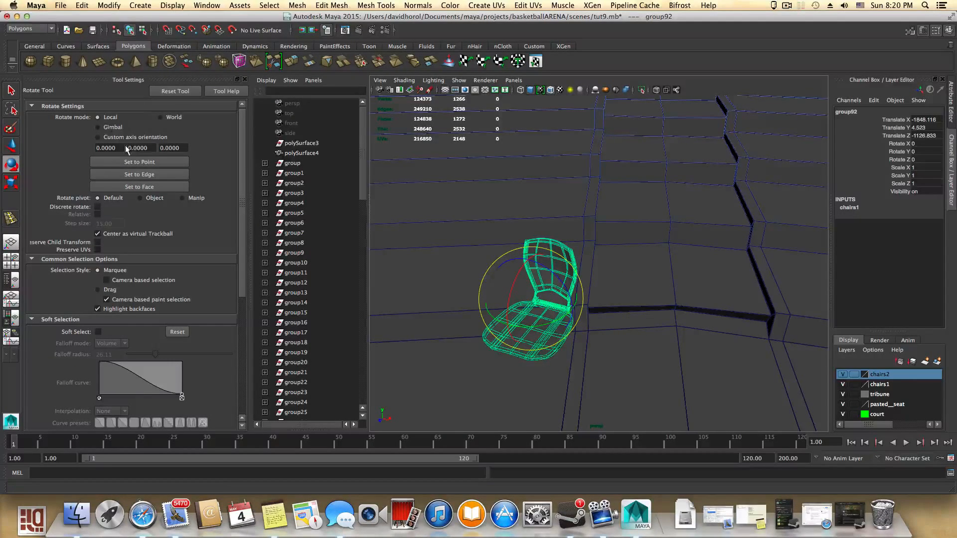
{"action": "left_click", "coordinate": [160, 117]}
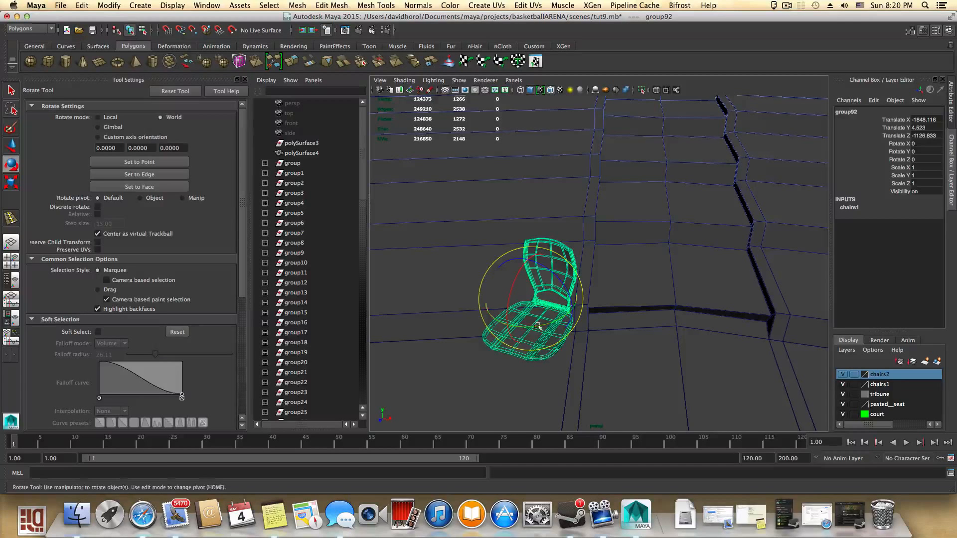
{"action": "mouse_move", "coordinate": [542, 324]}
{"action": "left_mouse_down"}
{"action": "mouse_move", "coordinate": [562, 323]}
{"action": "mouse_move", "coordinate": [490, 323]}
{"action": "mouse_move", "coordinate": [535, 323]}
{"action": "left_mouse_up"}
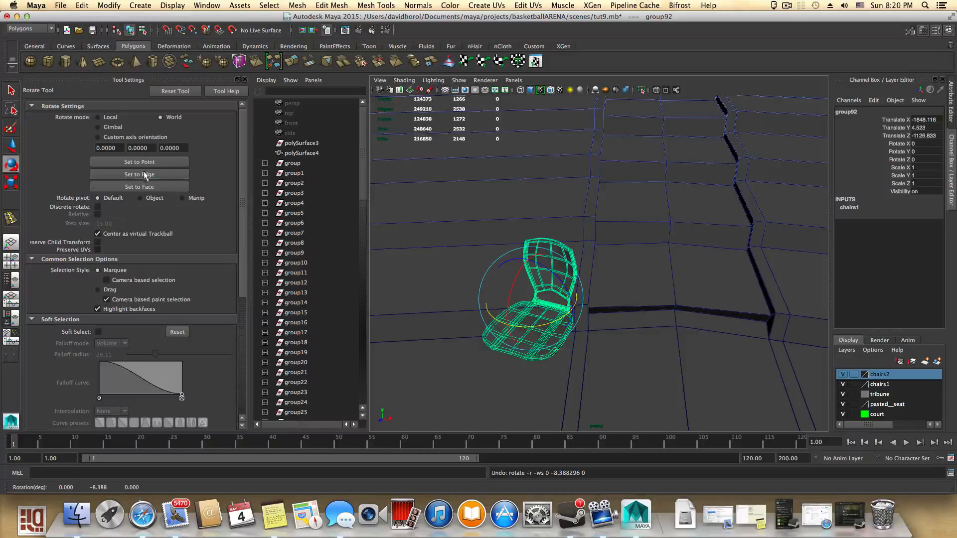
{"action": "left_click", "coordinate": [98, 118]}
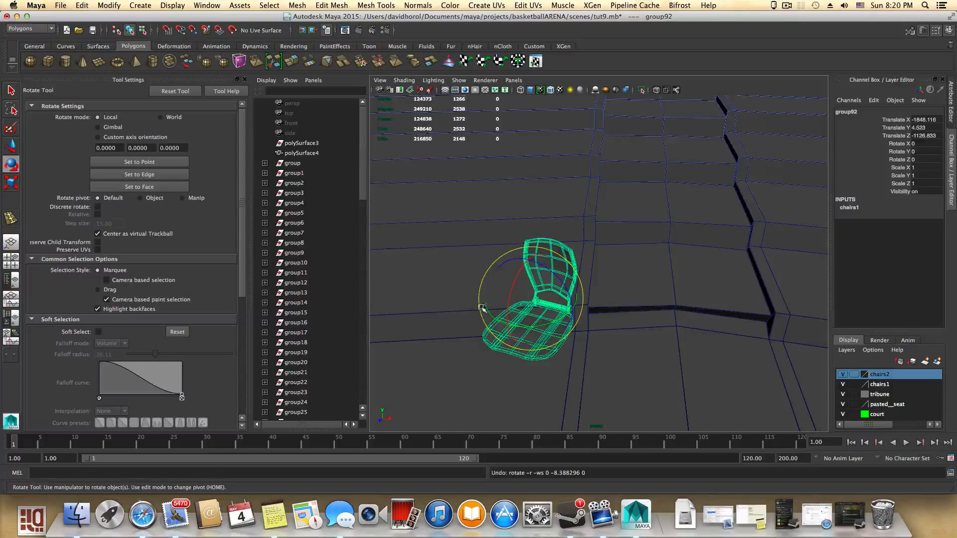
{"action": "left_click_drag", "start_coordinate": [539, 326], "coordinate": [617, 300]}
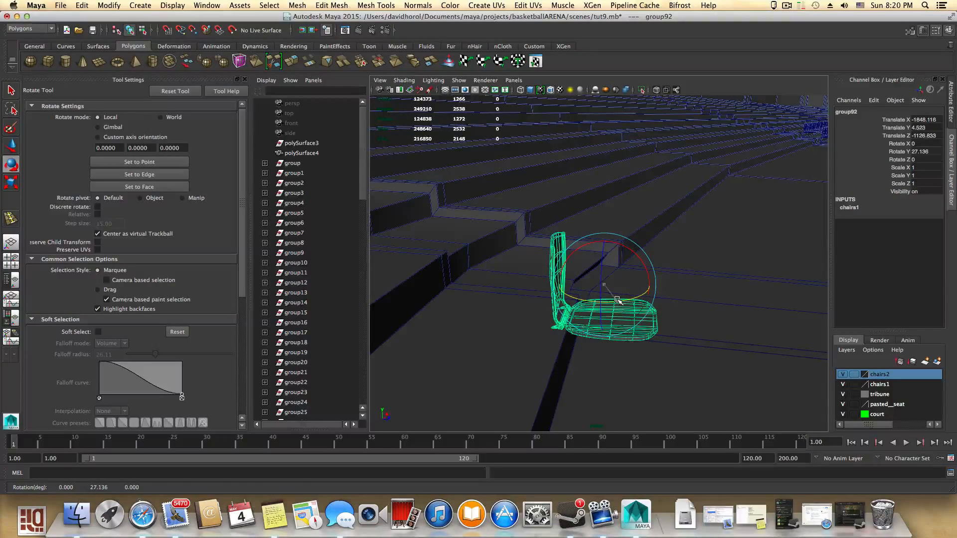
- Reposition the copied seat to about -1847 in X and -1124 in Z on the step
{"action": "key", "text": "w"}
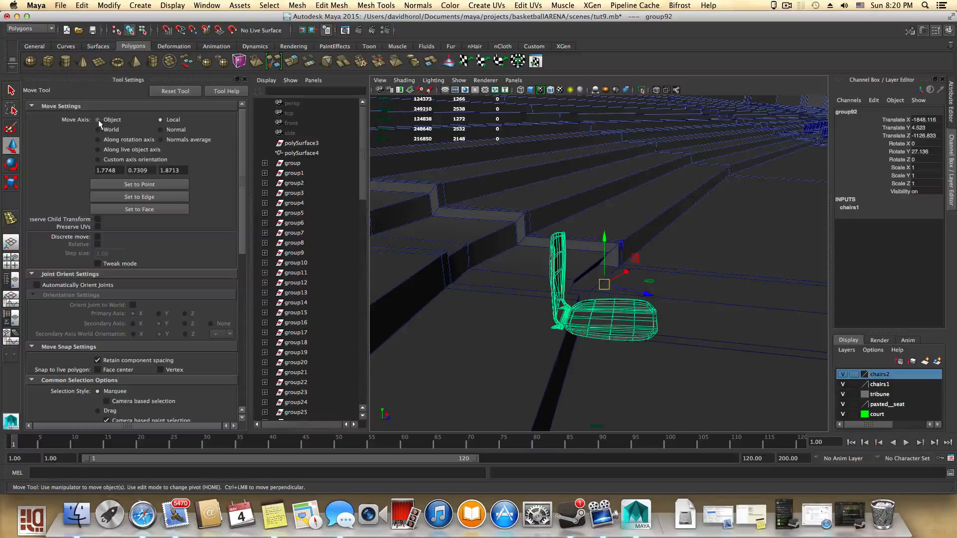
{"action": "left_click_drag", "start_coordinate": [658, 287], "coordinate": [558, 308]}
{"action": "right_click_drag", "start_coordinate": [559, 307], "coordinate": [357, 271], "text": "alt"}
{"action": "right_click_drag", "start_coordinate": [496, 272], "coordinate": [440, 290], "text": "alt"}
{"action": "left_click_drag", "start_coordinate": [440, 291], "coordinate": [459, 312], "text": "alt"}
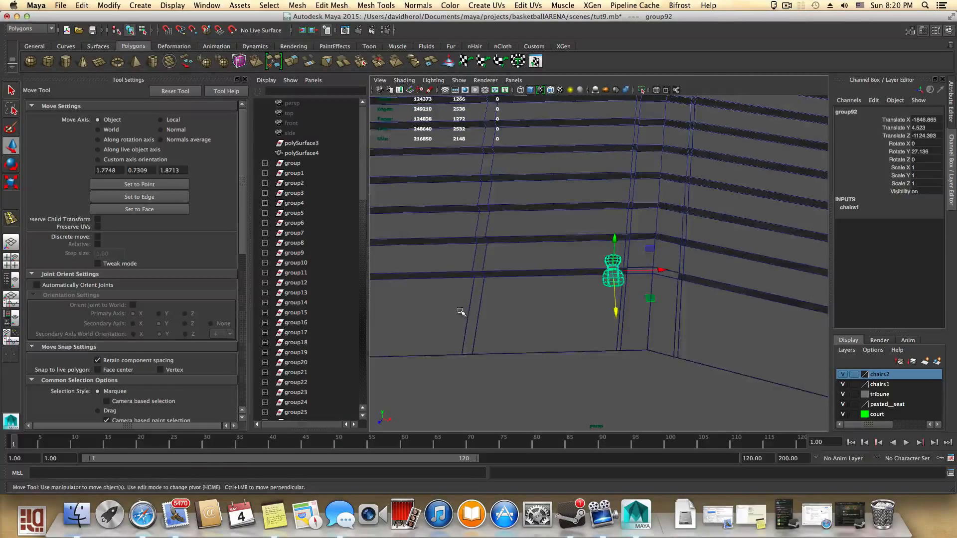
{"action": "middle_click_drag", "start_coordinate": [459, 312], "coordinate": [562, 335], "text": "alt"}
{"action": "left_click_drag", "start_coordinate": [562, 335], "coordinate": [625, 334], "text": "alt"}
{"action": "right_click_drag", "start_coordinate": [625, 334], "coordinate": [806, 301], "text": "alt"}
{"action": "middle_click_drag", "start_coordinate": [690, 294], "coordinate": [604, 348], "text": "alt"}
- Adjust the copied seat's Y rotation to about 25.8°
{"action": "key", "text": "e"}
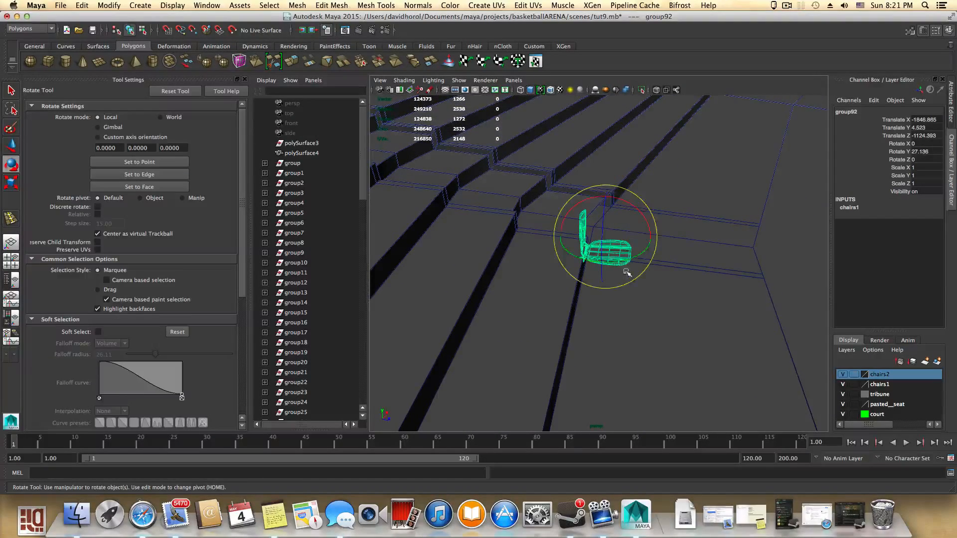
{"action": "mouse_move", "coordinate": [626, 260]}
{"action": "left_mouse_down"}
{"action": "mouse_move", "coordinate": [643, 284]}
{"action": "mouse_move", "coordinate": [549, 284]}
{"action": "left_mouse_up"}
{"action": "mouse_move", "coordinate": [598, 294]}
{"action": "middle_mouse_down", "text": "alt"}
{"action": "mouse_move", "coordinate": [510, 291]}
{"action": "mouse_move", "coordinate": [442, 273]}
{"action": "middle_mouse_up", "text": "alt"}
{"action": "right_click_drag", "start_coordinate": [683, 343], "coordinate": [770, 354], "text": "alt"}
{"action": "left_click_drag", "start_coordinate": [770, 355], "coordinate": [717, 279], "text": "alt"}
{"action": "middle_click_drag", "start_coordinate": [753, 383], "coordinate": [560, 137], "text": "alt"}
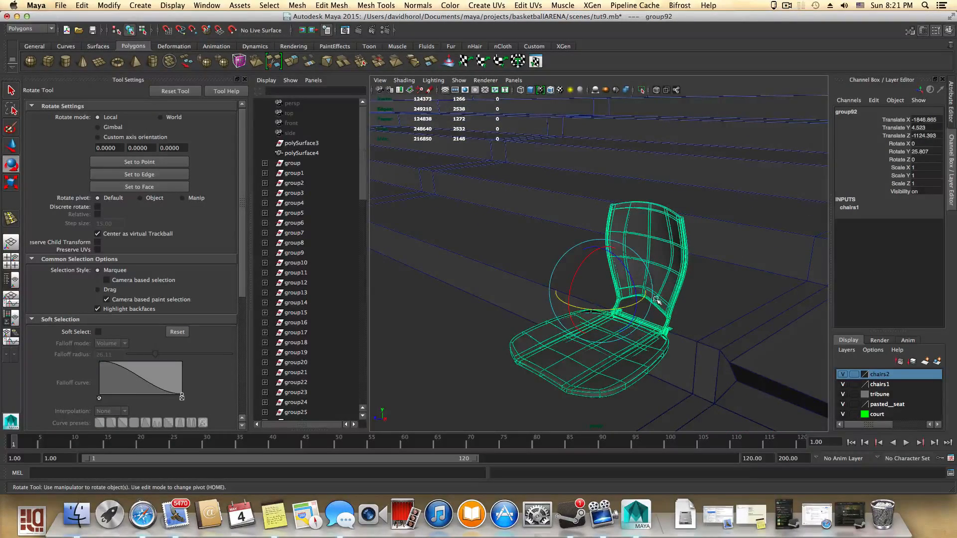
{"action": "left_click_drag", "start_coordinate": [671, 316], "coordinate": [695, 359], "text": "alt"}
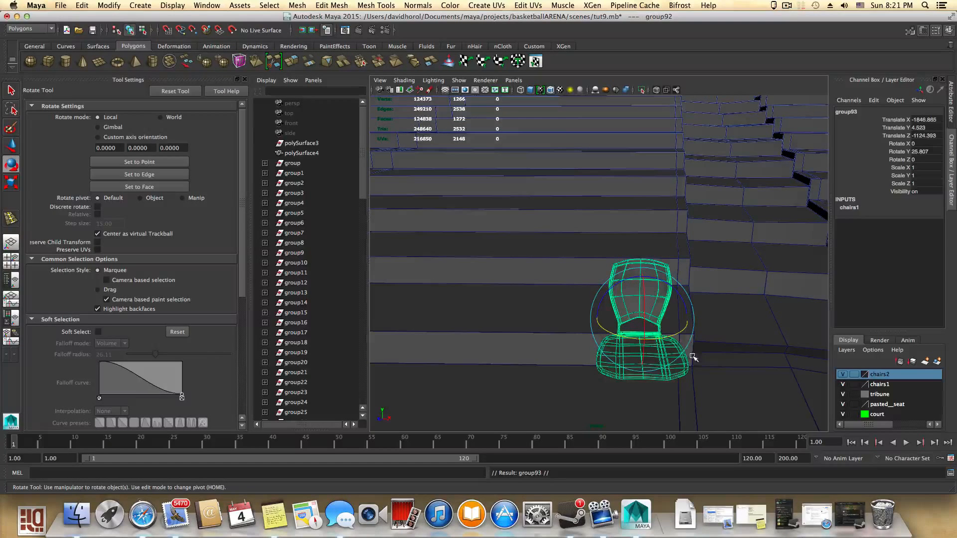
- Duplicate the rotated seat and move the copy beside it, to about -1873 X and -1112 Z
{"action": "key", "text": "ctrl+d"}
{"action": "key", "text": "w"}
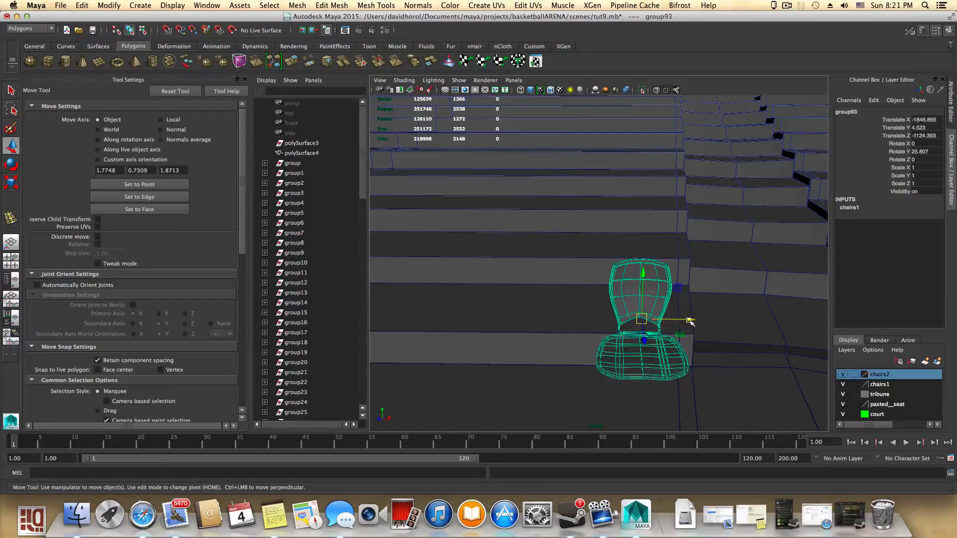
{"action": "left_click_drag", "start_coordinate": [689, 320], "coordinate": [583, 314]}
{"action": "scroll", "coordinate": [608, 345], "scroll_direction": "down", "scroll_amount": 3}
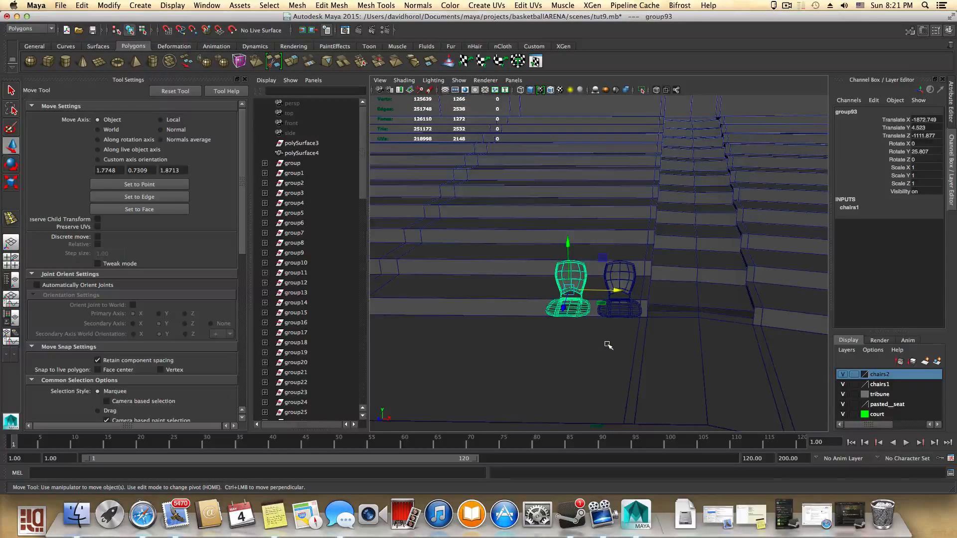
{"action": "scroll", "coordinate": [608, 345], "scroll_direction": "down", "scroll_amount": 3}
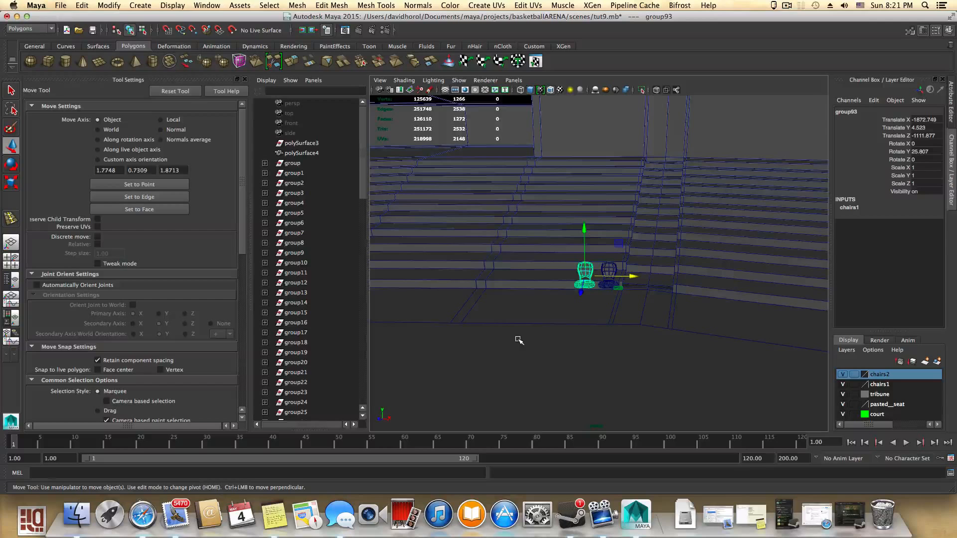
{"action": "middle_click_drag", "start_coordinate": [519, 339], "coordinate": [596, 386], "text": "alt"}
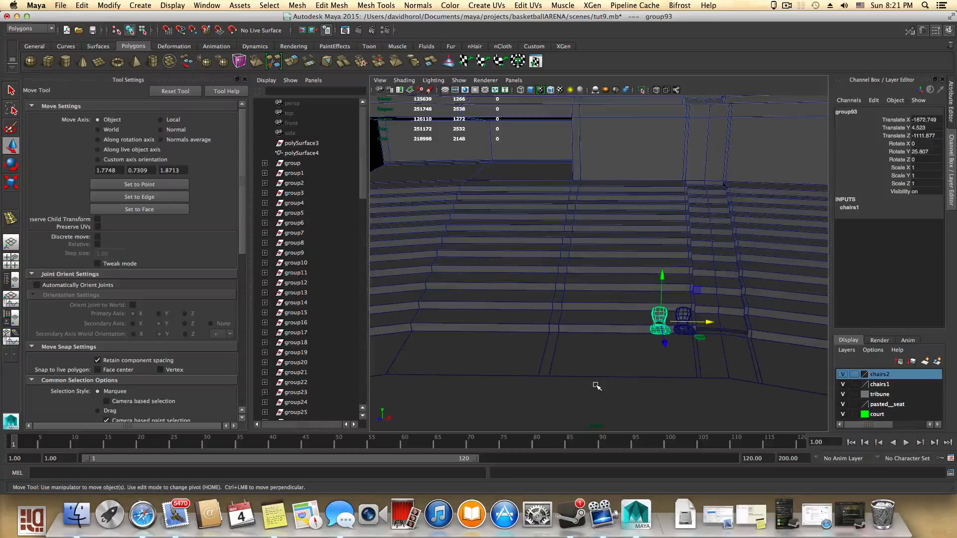
- Duplicate the seat, move the copy to about -1899 X, and repeat Duplicate with Transform to build a row of seats along the step
{"action": "key", "text": "super+d"}
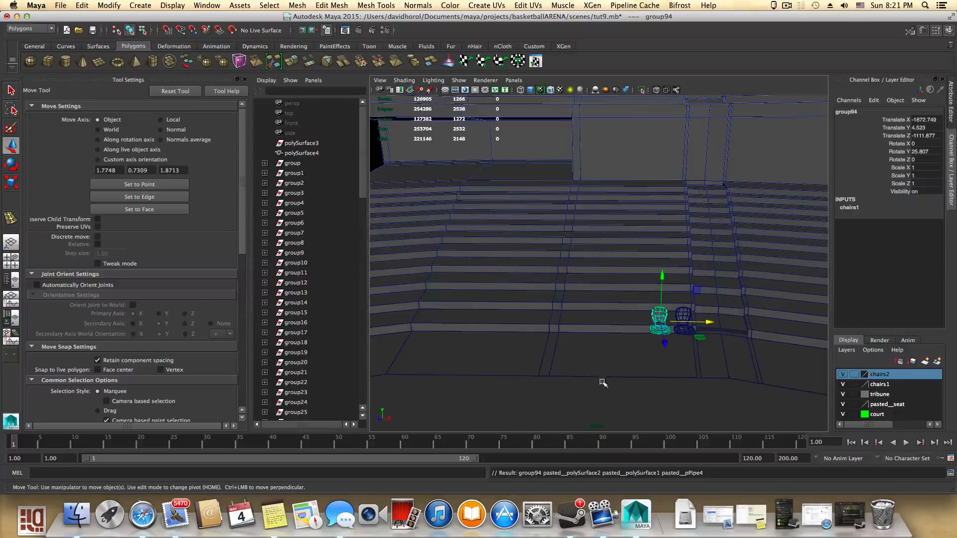
{"action": "left_click_drag", "start_coordinate": [715, 317], "coordinate": [685, 323]}
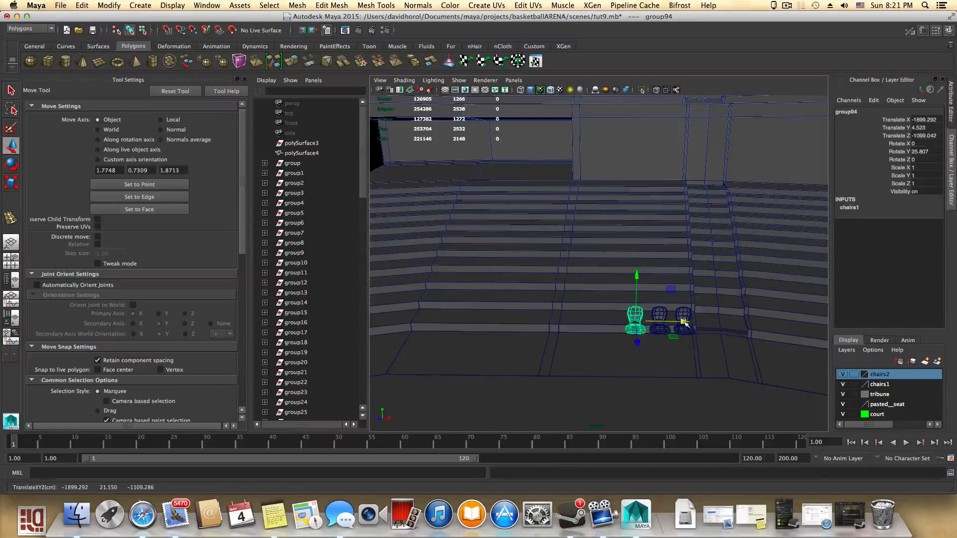
{"action": "key", "text": "shift+d"}
{"action": "key", "text": "shift+d"}
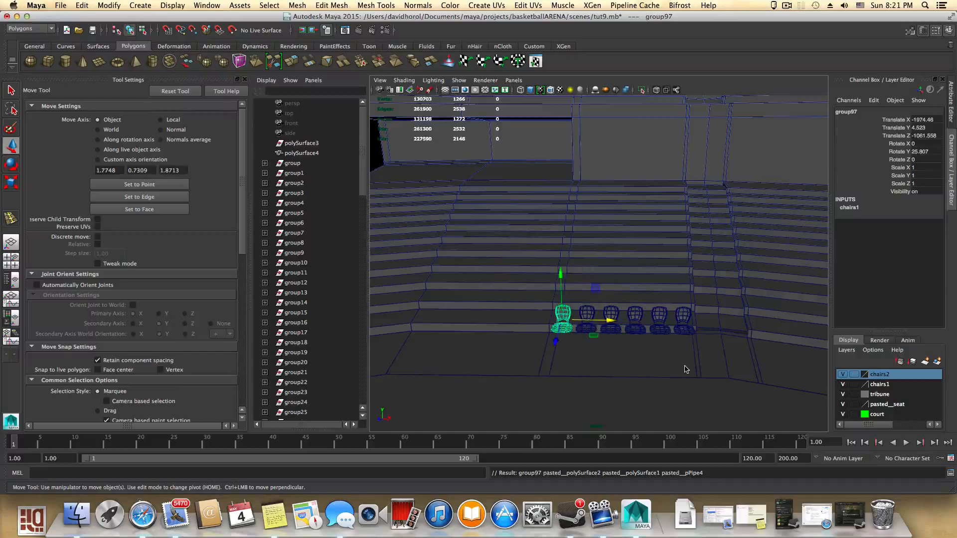
{"action": "key", "text": "shift+d"}
{"action": "key", "text": "shift+d"}
{"action": "key", "text": "shift+d"}
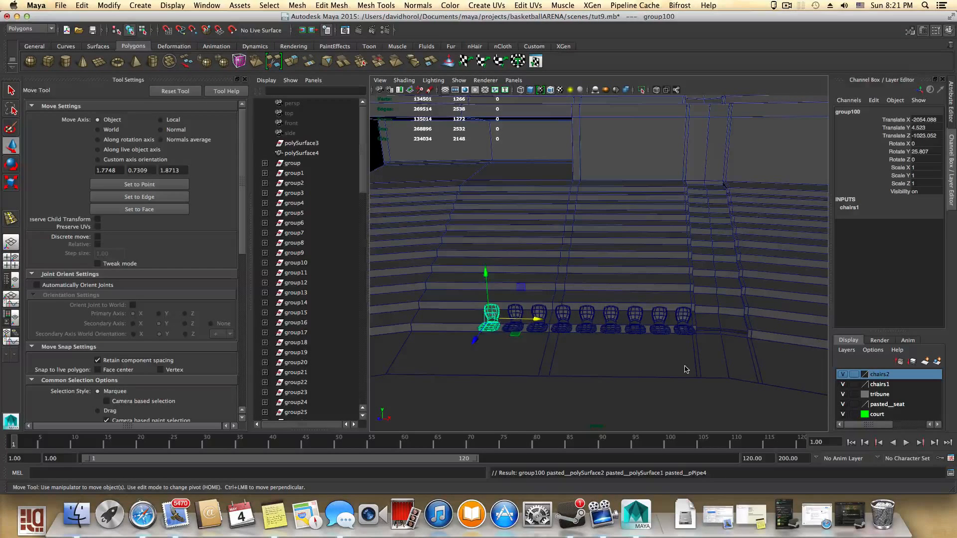
{"action": "key", "text": "shift+d"}
{"action": "key", "text": "shift+d"}
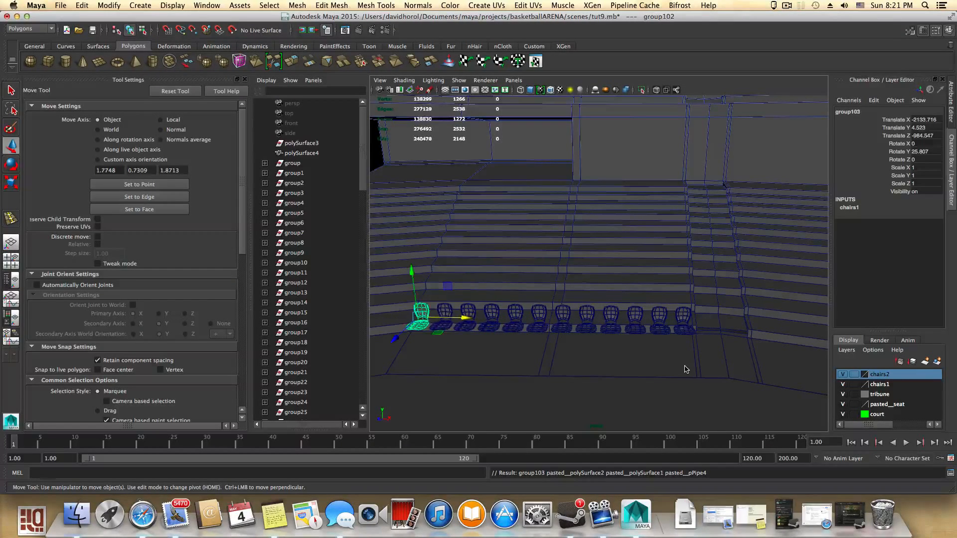
- Delete the last duplicated seat at the end of the row
{"action": "left_click_drag", "start_coordinate": [698, 361], "coordinate": [771, 357], "text": "alt"}
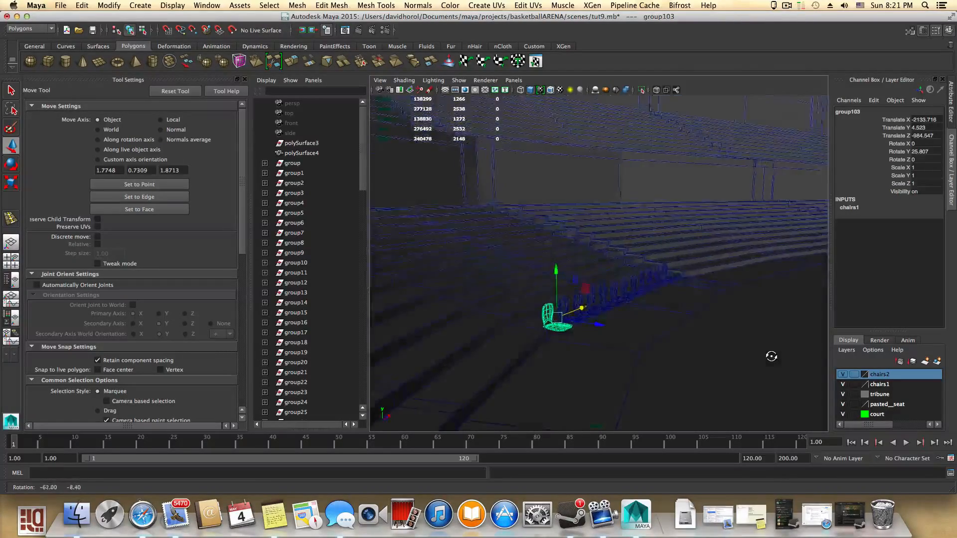
{"action": "right_click_drag", "start_coordinate": [671, 359], "coordinate": [693, 358], "text": "alt"}
{"action": "left_click_drag", "start_coordinate": [692, 357], "coordinate": [627, 347], "text": "alt"}
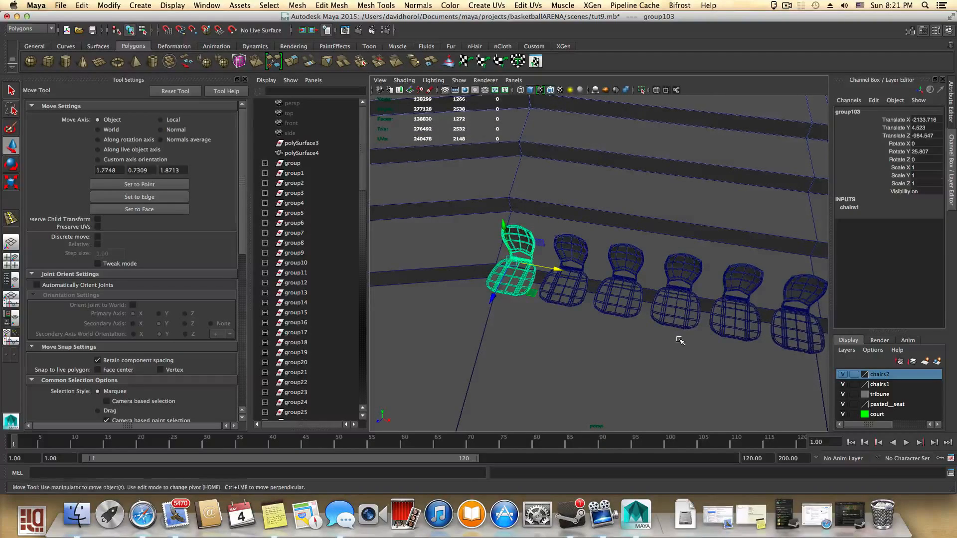
{"action": "scroll", "coordinate": [680, 340], "scroll_direction": "down", "scroll_amount": 2}
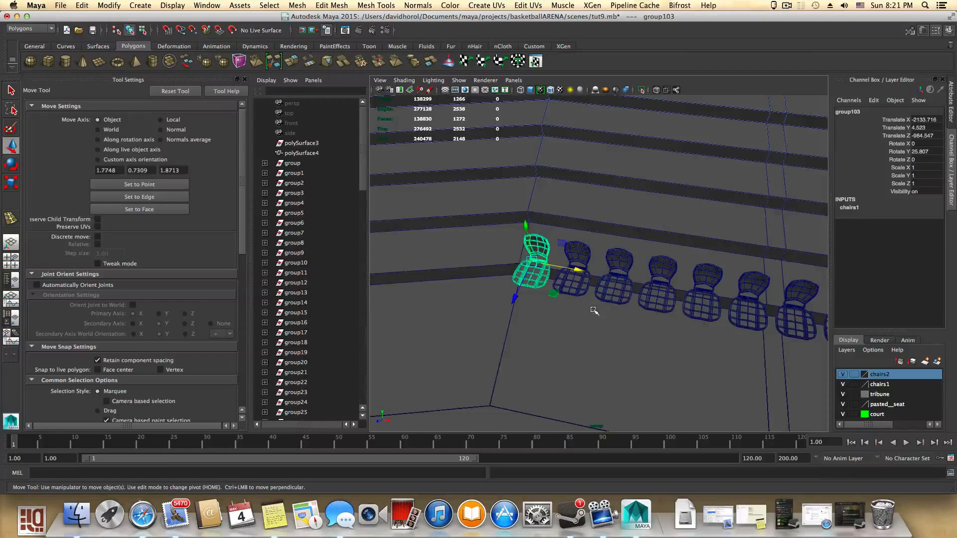
{"action": "scroll", "coordinate": [607, 326], "scroll_direction": "down", "scroll_amount": 3}
{"action": "middle_click_drag", "start_coordinate": [618, 327], "coordinate": [504, 329], "text": "alt"}
{"action": "scroll", "coordinate": [641, 343], "scroll_direction": "down", "scroll_amount": 2}
{"action": "left_click_drag", "start_coordinate": [617, 339], "coordinate": [618, 333], "text": "alt"}
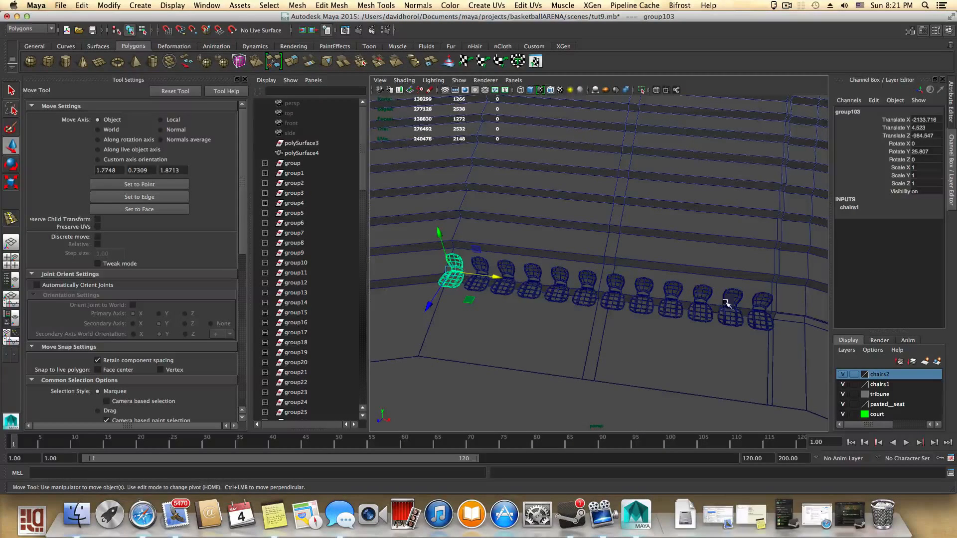
{"action": "key", "text": "Delete"}
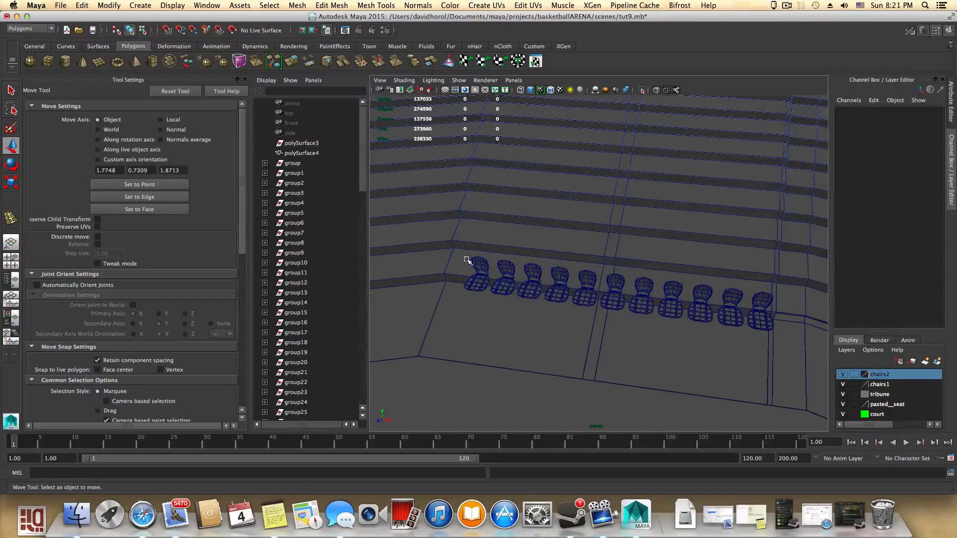
- Select the whole row of seats and shift it slightly along X, to about -10.8
{"action": "left_click_drag", "start_coordinate": [511, 282], "coordinate": [783, 329]}
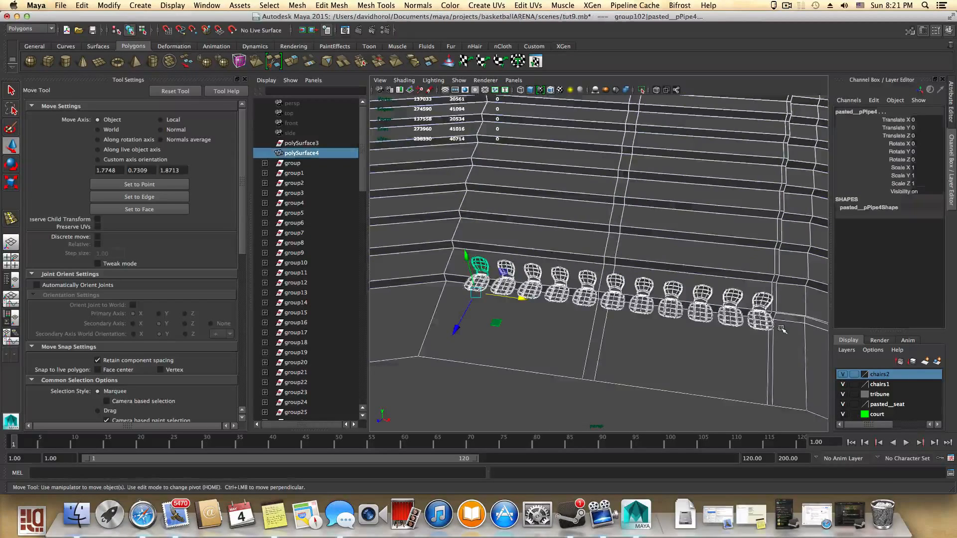
{"action": "left_click", "coordinate": [644, 222], "text": "shift"}
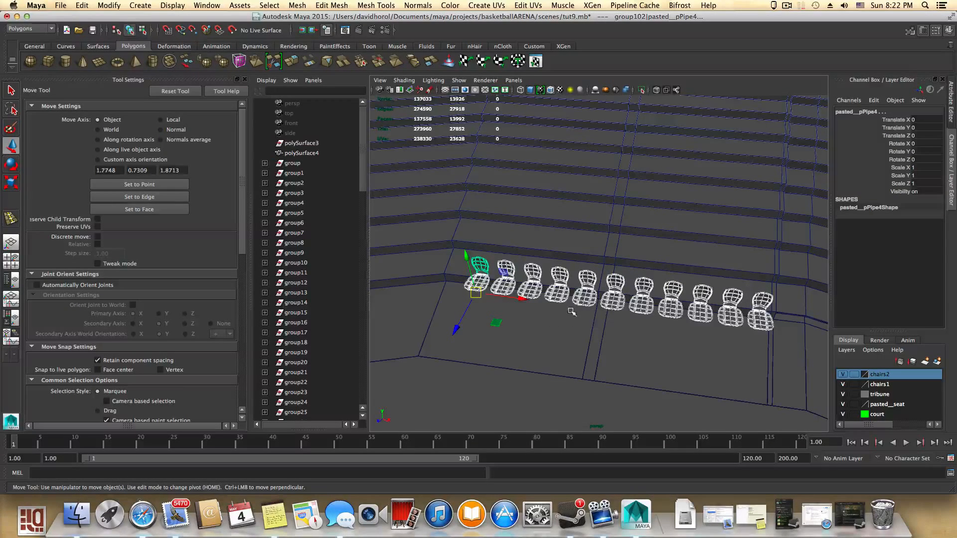
{"action": "left_click_drag", "start_coordinate": [522, 301], "coordinate": [512, 299]}
{"action": "left_click_drag", "start_coordinate": [552, 322], "coordinate": [514, 323], "text": "alt"}
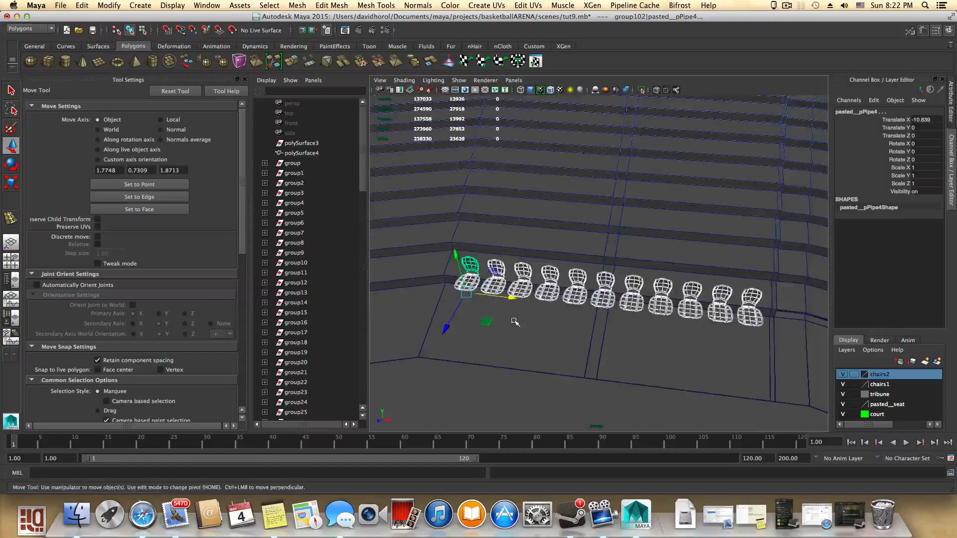
- Duplicate the selected row of seats and move the copy along X to about -286
{"action": "middle_click_drag", "start_coordinate": [513, 323], "coordinate": [753, 302], "text": "alt"}
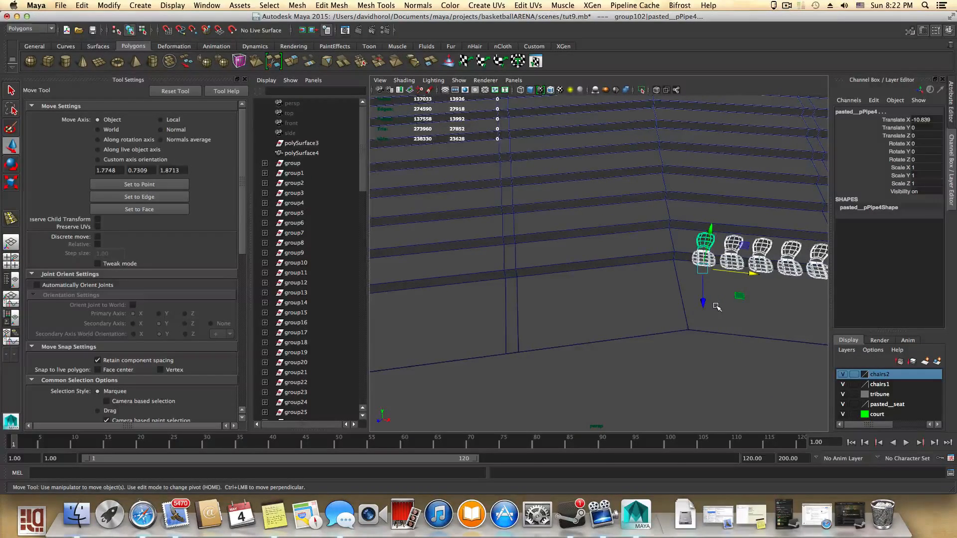
{"action": "key", "text": "ctrl+d"}
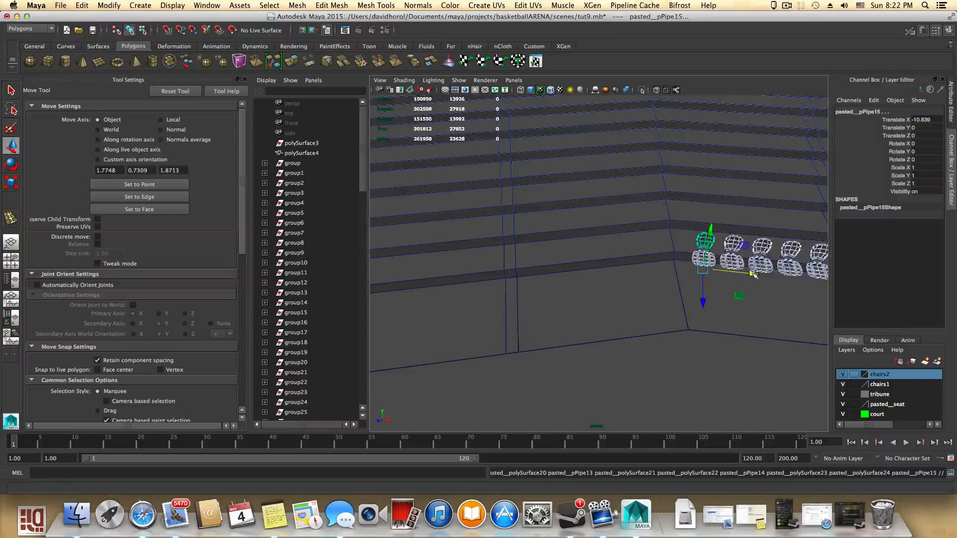
{"action": "left_click_drag", "start_coordinate": [753, 275], "coordinate": [504, 264]}
{"action": "scroll", "coordinate": [339, 283], "scroll_direction": "down", "scroll_amount": 20}
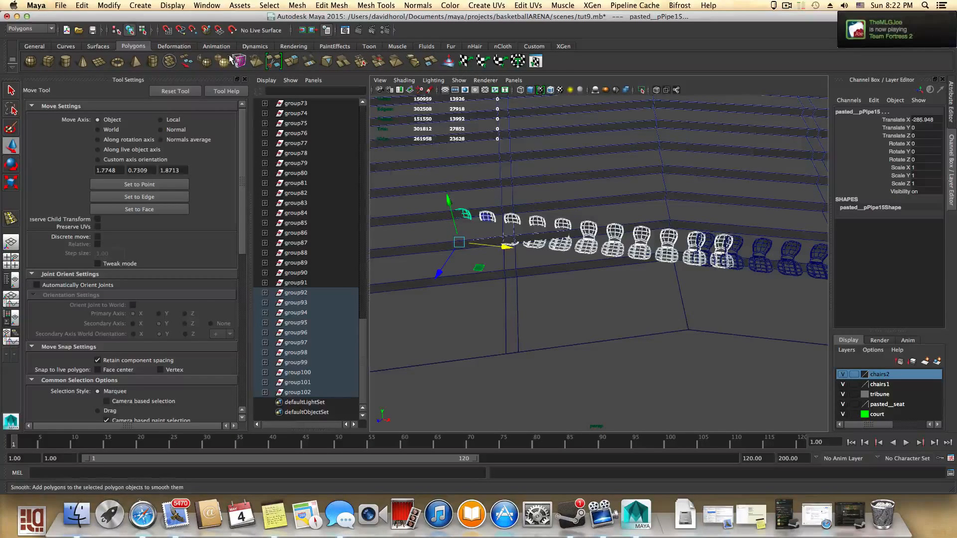
{"action": "left_click", "coordinate": [298, 5]}
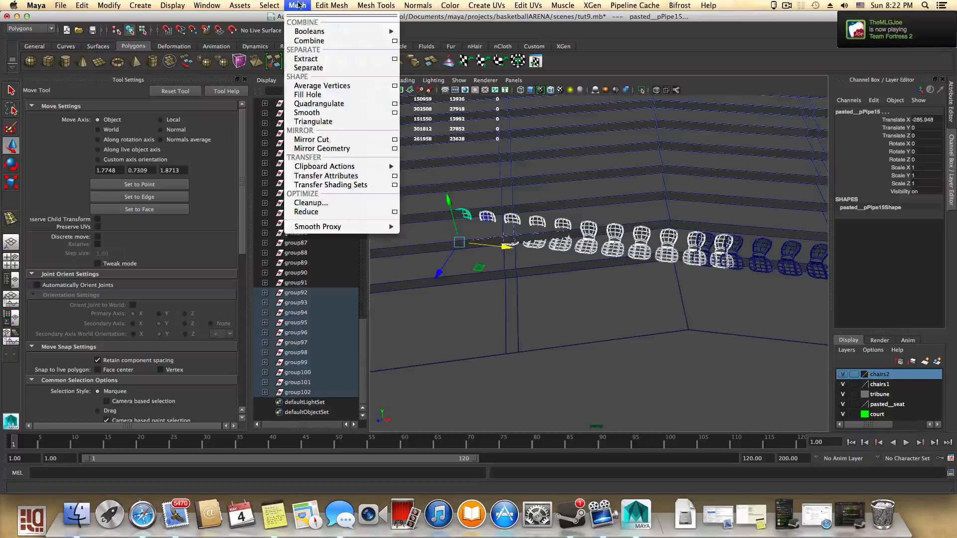
{"action": "mouse_move", "coordinate": [324, 5]}
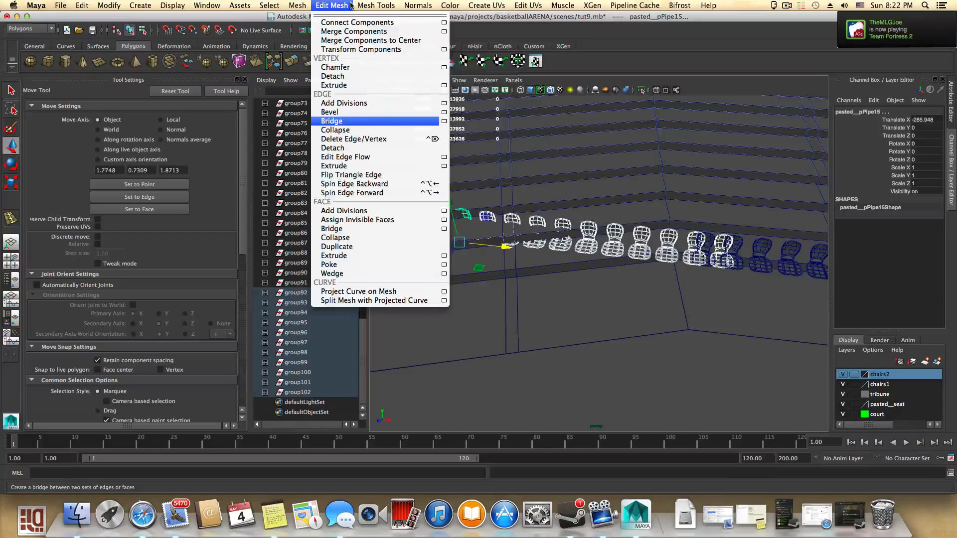
{"action": "mouse_move", "coordinate": [218, 6]}
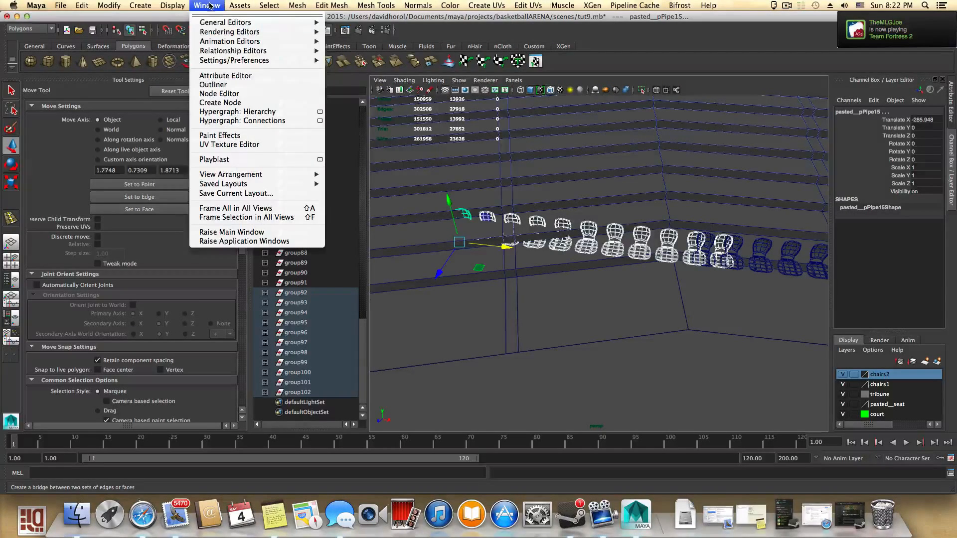
{"action": "mouse_move", "coordinate": [144, 8]}
{"action": "mouse_move", "coordinate": [177, 7]}
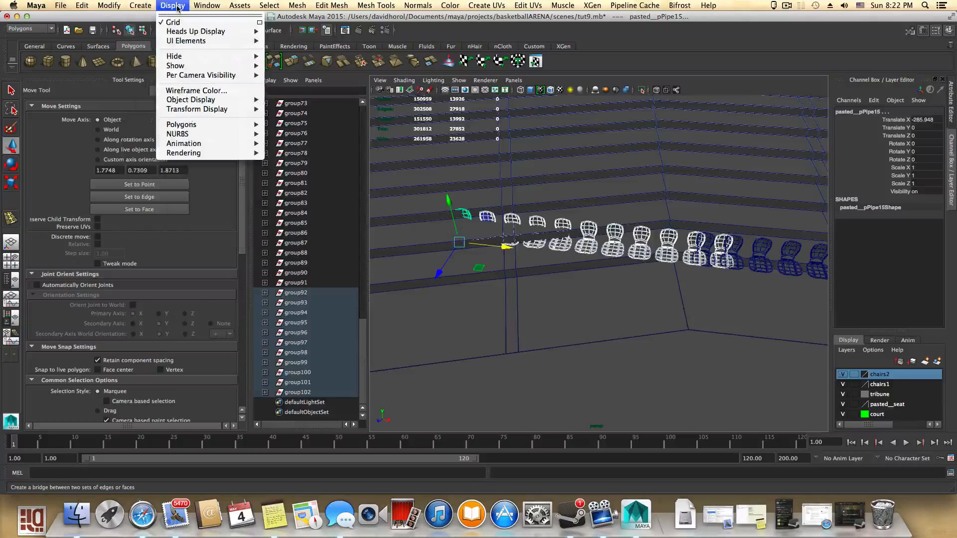
{"action": "left_click", "coordinate": [205, 9]}
{"action": "key", "text": "shift+super+s"}
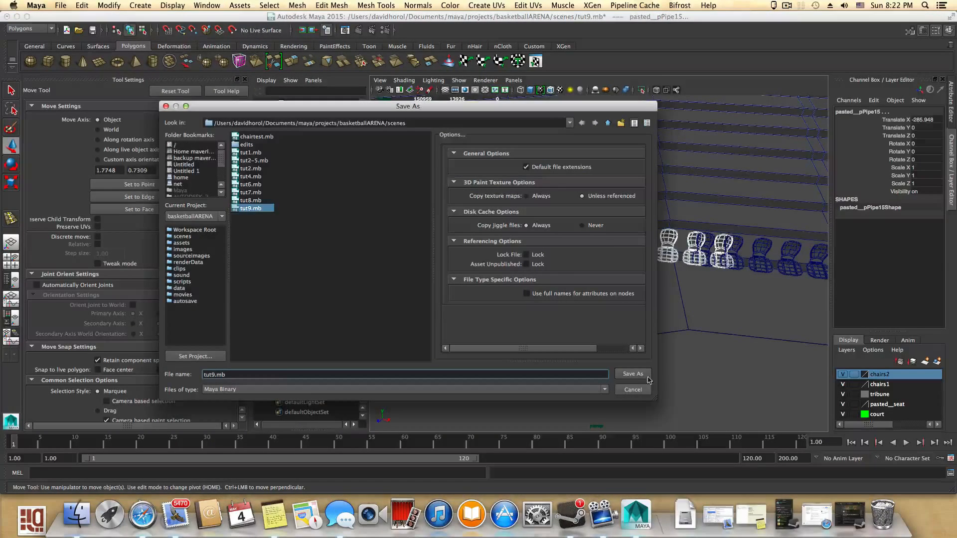
{"action": "left_click", "coordinate": [643, 392]}
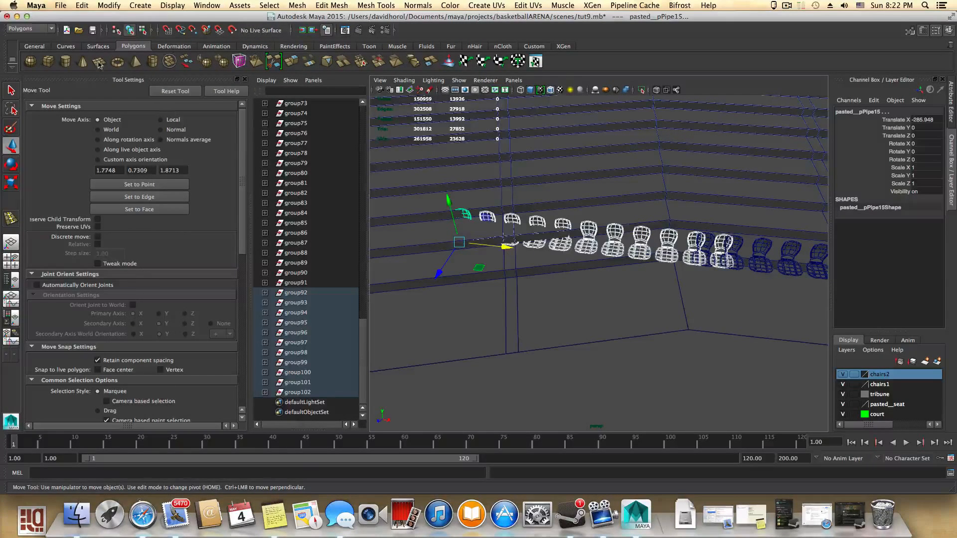
- Group the selected seats, center the group's pivot and rotate it about 22° in Y
{"action": "left_click", "coordinate": [36, 46]}
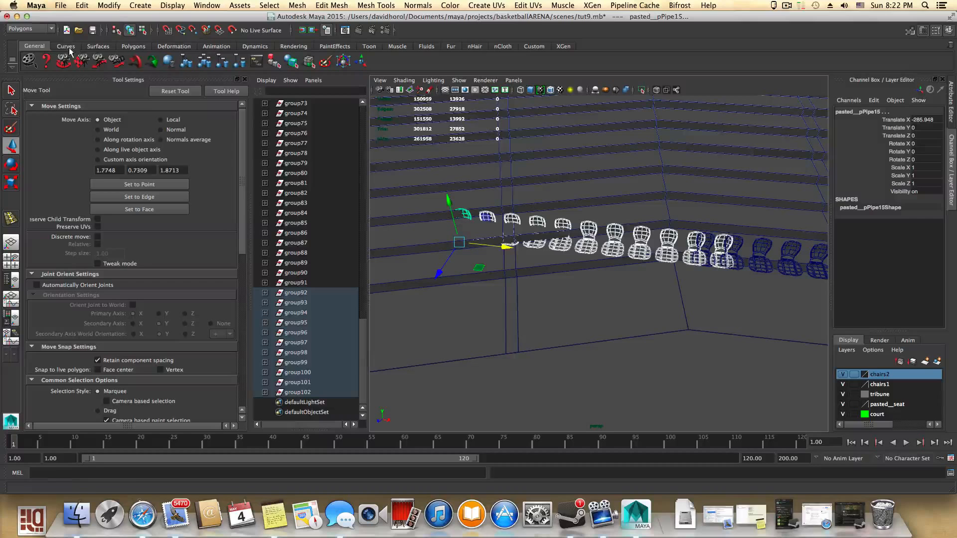
{"action": "left_click", "coordinate": [184, 62]}
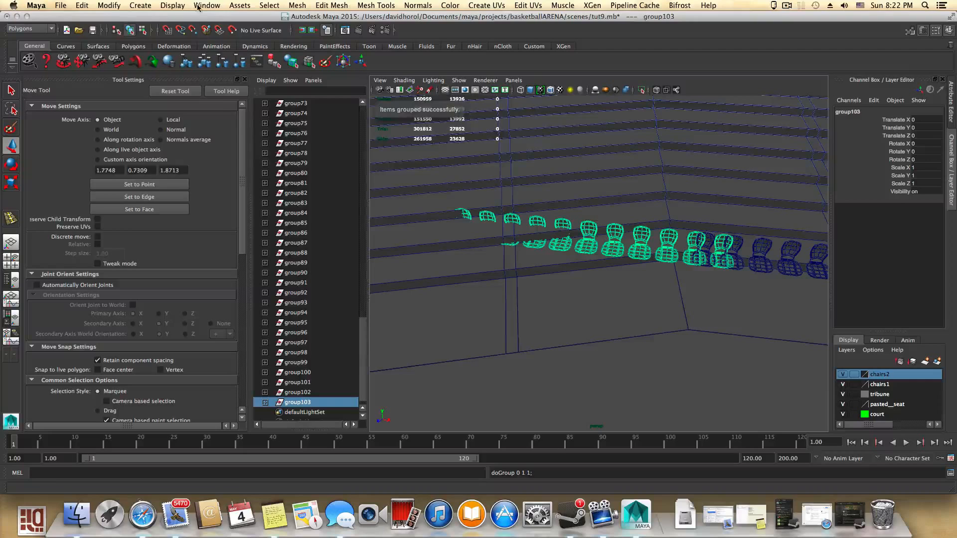
{"action": "left_click", "coordinate": [109, 5]}
{"action": "left_click", "coordinate": [130, 116]}
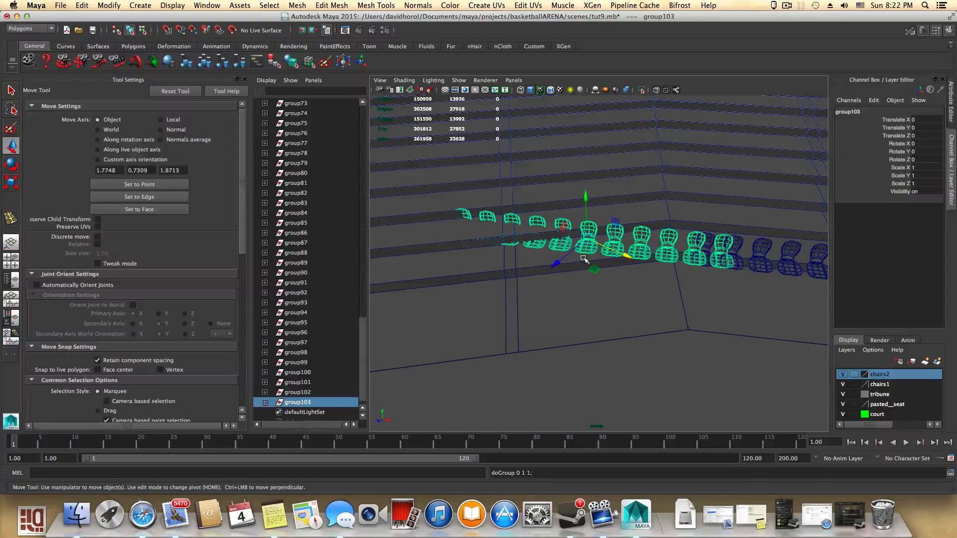
{"action": "key", "text": "e"}
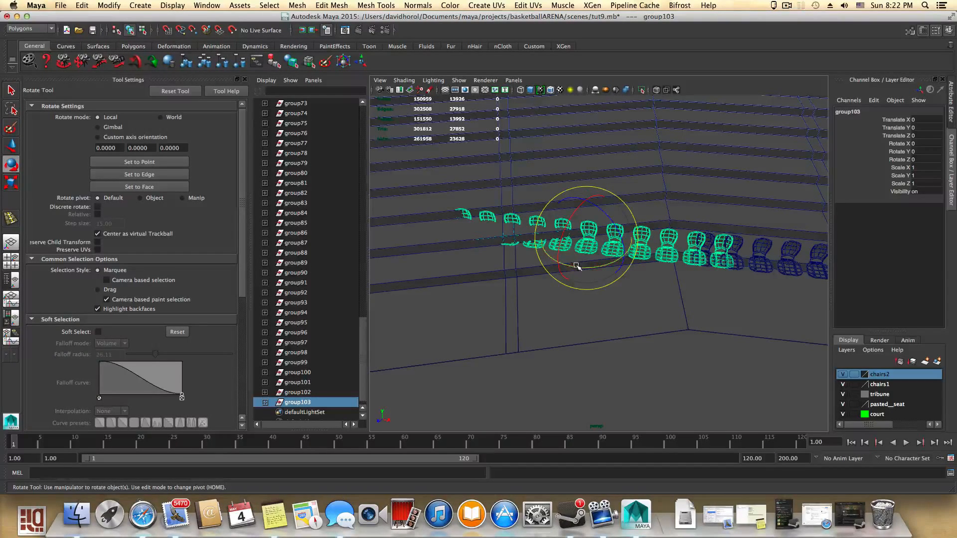
{"action": "left_click_drag", "start_coordinate": [577, 266], "coordinate": [548, 263]}
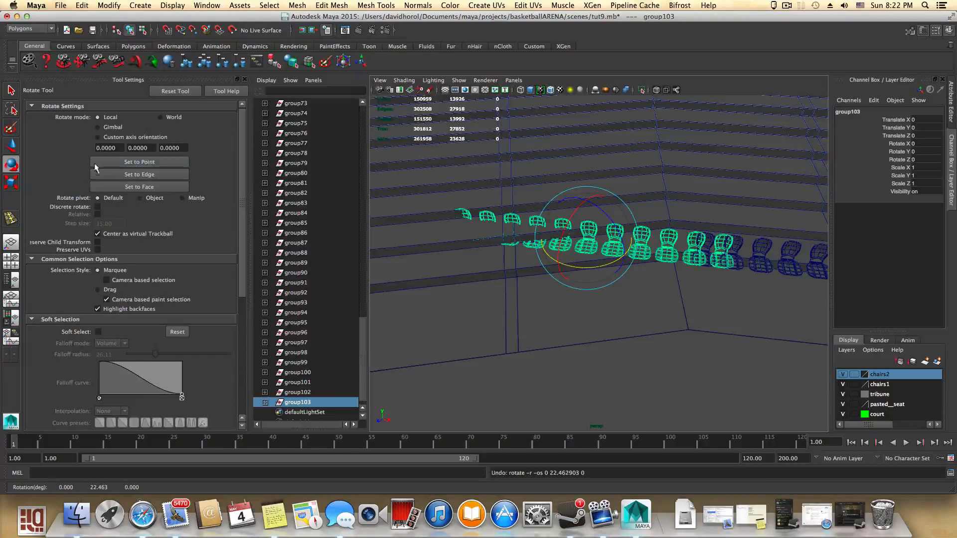
{"action": "left_click", "coordinate": [161, 118]}
{"action": "left_click", "coordinate": [99, 128]}
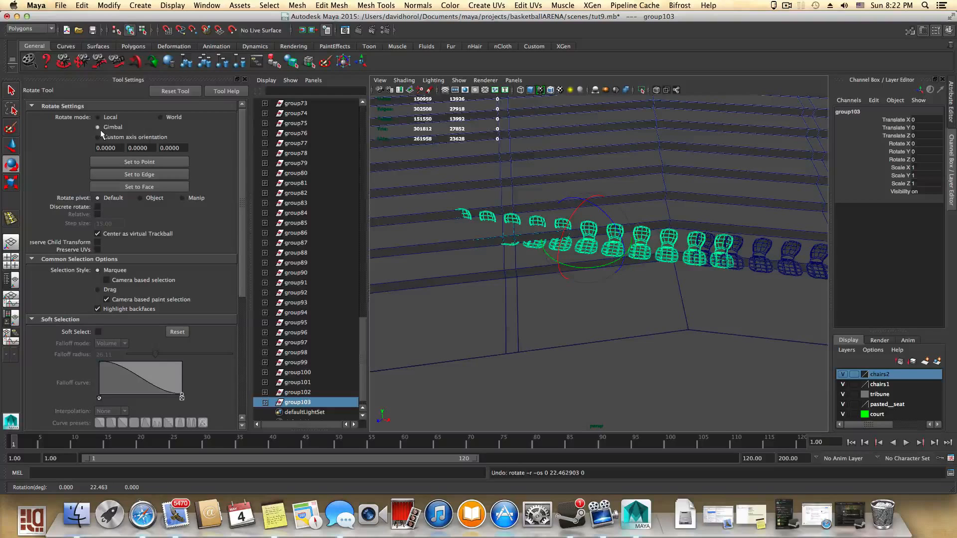
{"action": "left_click", "coordinate": [11, 147]}
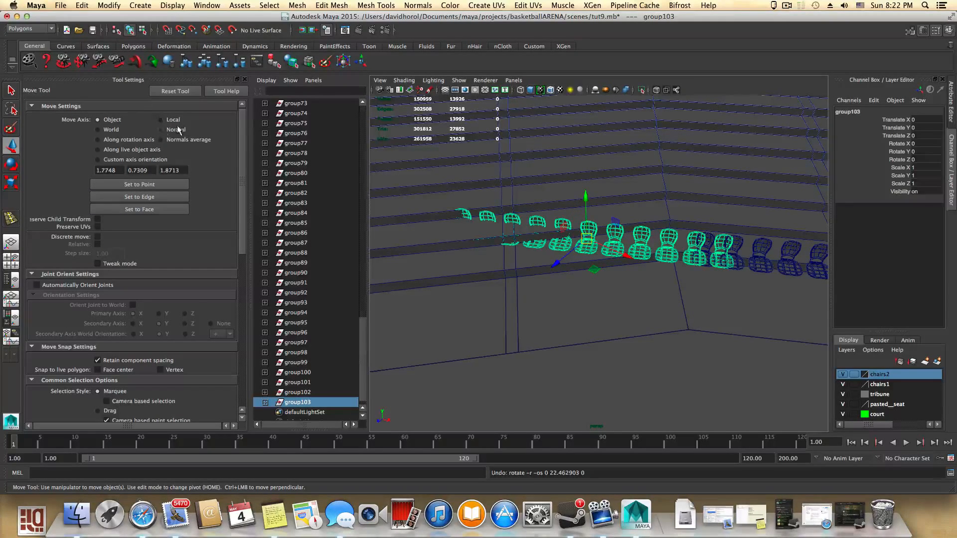
{"action": "left_click", "coordinate": [165, 129]}
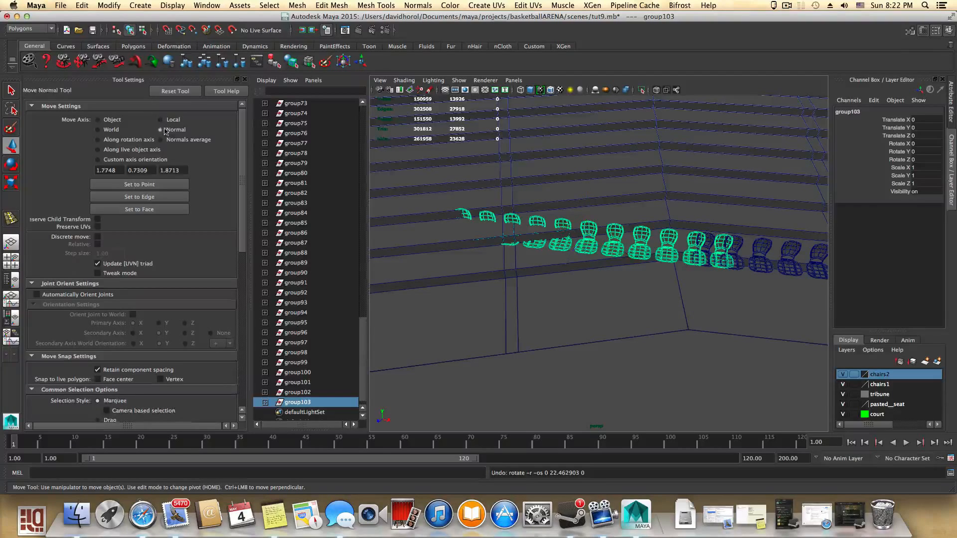
{"action": "left_click", "coordinate": [98, 130]}
- Undo the grouping, pivot centring and the copied row's last move
{"action": "key", "text": "super+z"}
{"action": "key", "text": "super+z"}
{"action": "key", "text": "super+z"}
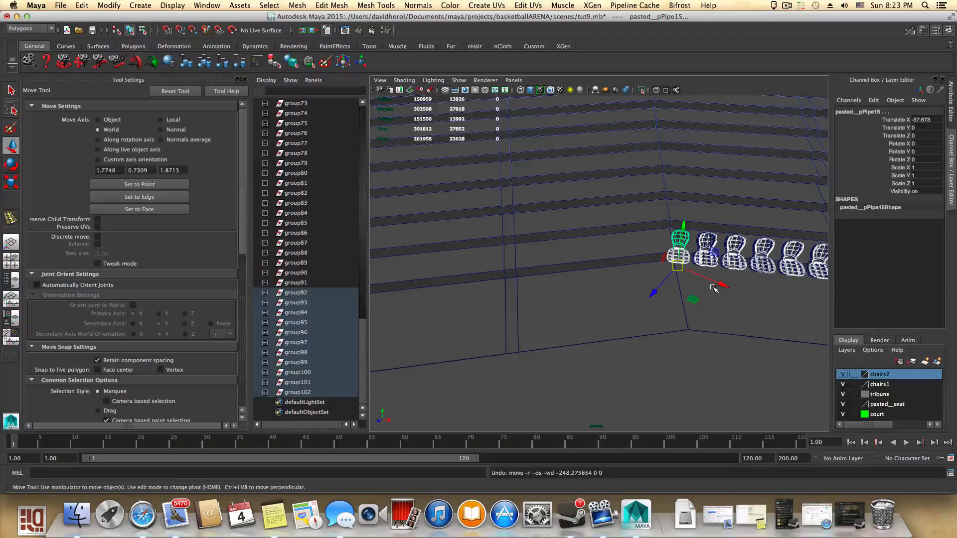
- Move the copied row of seats in object mode onto the next tribune step, to about -12.5 X and -38.6 Z
{"action": "left_click", "coordinate": [98, 120]}
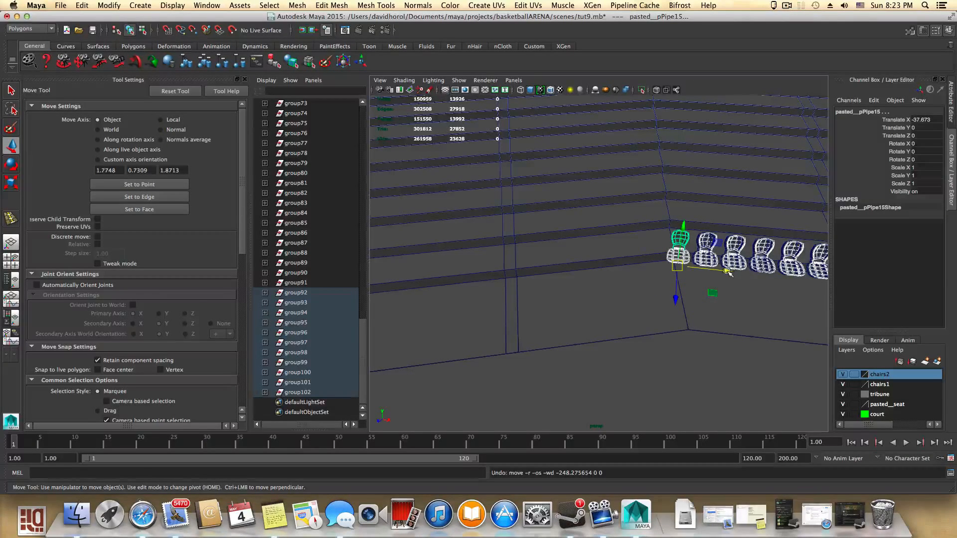
{"action": "left_click_drag", "start_coordinate": [726, 270], "coordinate": [642, 364]}
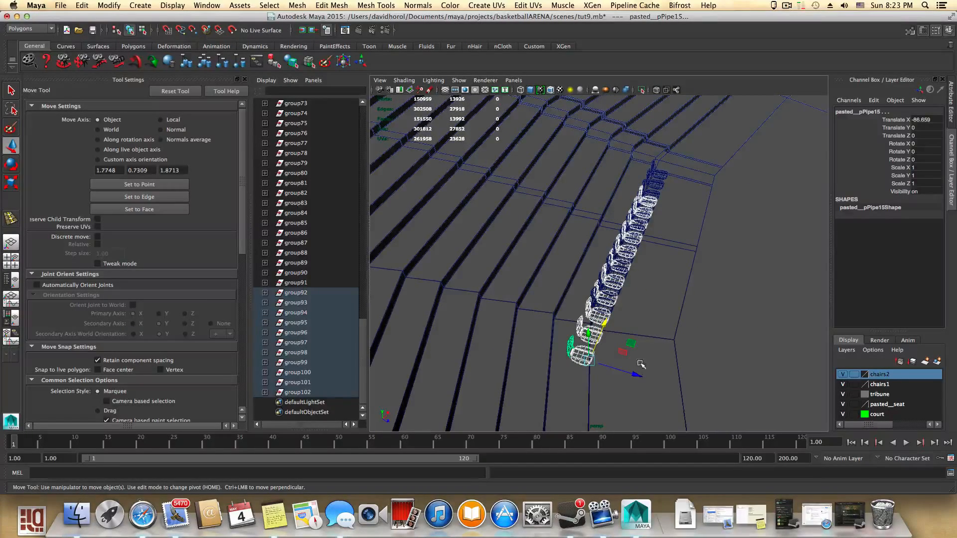
{"action": "left_click_drag", "start_coordinate": [605, 323], "coordinate": [613, 272]}
{"action": "left_click_drag", "start_coordinate": [652, 324], "coordinate": [685, 331]}
{"action": "right_click_drag", "start_coordinate": [686, 331], "coordinate": [670, 352], "text": "alt"}
{"action": "middle_click_drag", "start_coordinate": [660, 337], "coordinate": [675, 293], "text": "alt"}
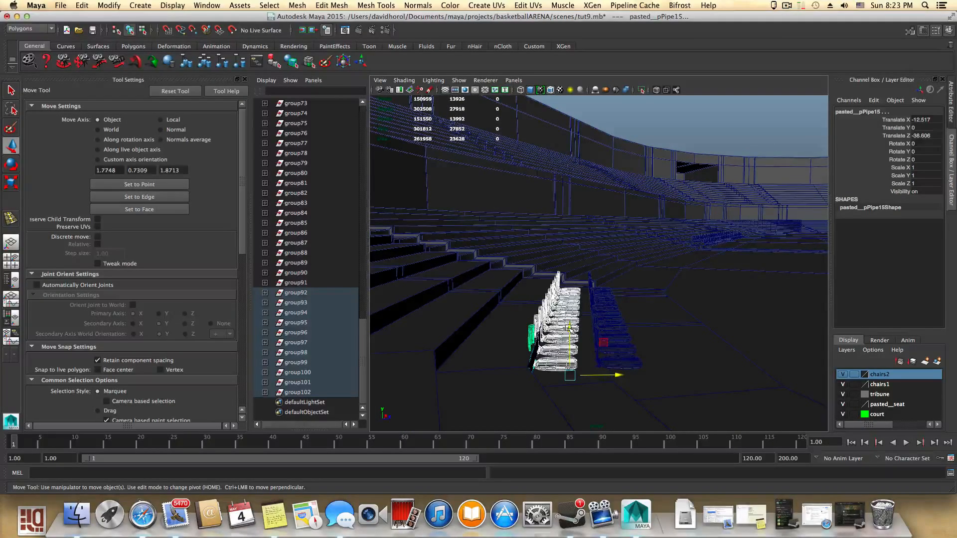
{"action": "left_click", "coordinate": [569, 326]}
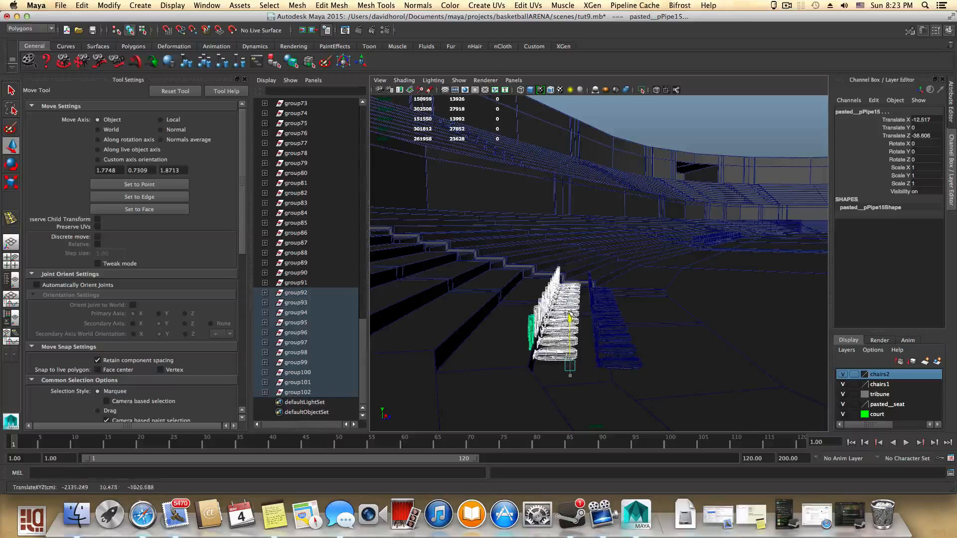
- Raise the copied row of seats onto the tribune step, to about 11.3 Y and -36.5 Z
{"action": "left_click_drag", "start_coordinate": [570, 313], "coordinate": [569, 311]}
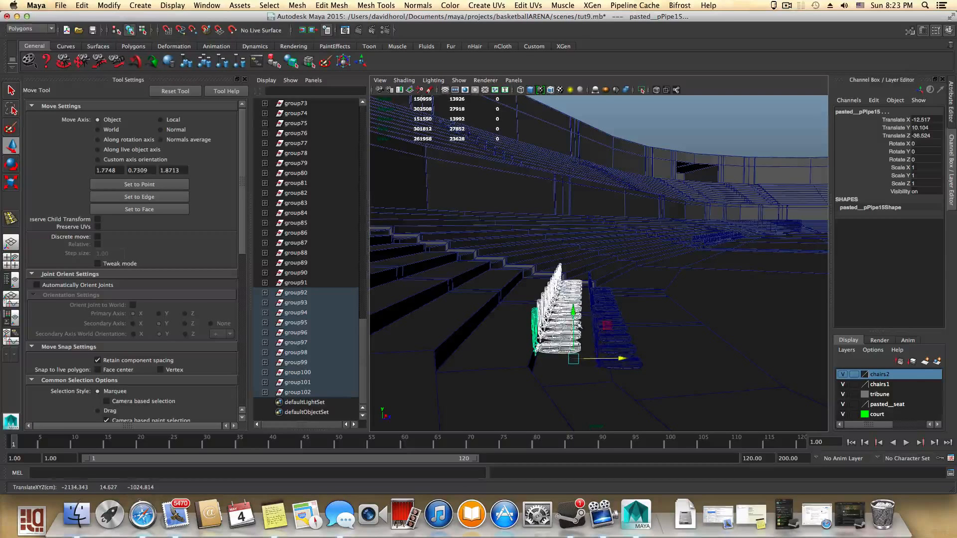
{"action": "left_click_drag", "start_coordinate": [572, 308], "coordinate": [572, 305]}
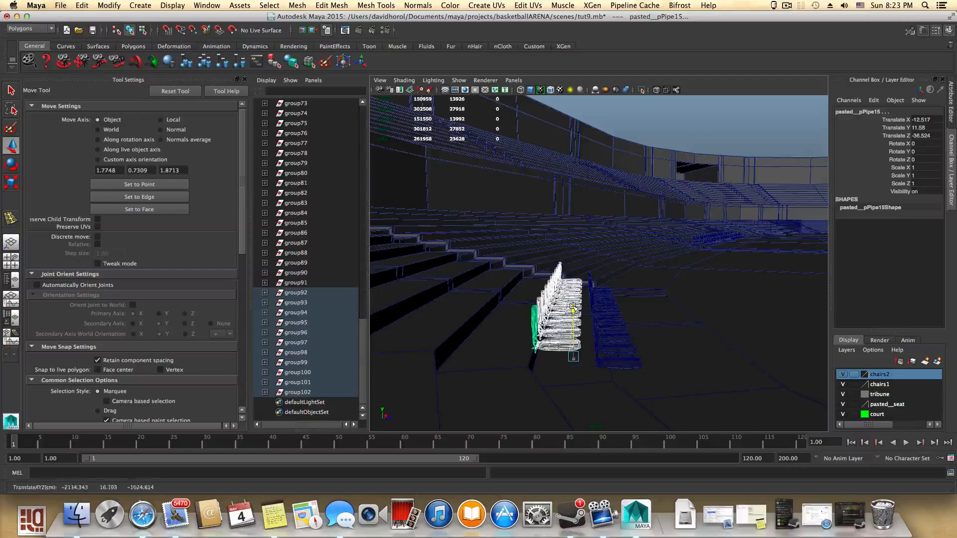
{"action": "left_click_drag", "start_coordinate": [621, 342], "coordinate": [503, 352], "text": "alt"}
{"action": "right_click_drag", "start_coordinate": [724, 352], "coordinate": [690, 371], "text": "alt"}
{"action": "middle_click_drag", "start_coordinate": [689, 372], "coordinate": [566, 408], "text": "alt"}
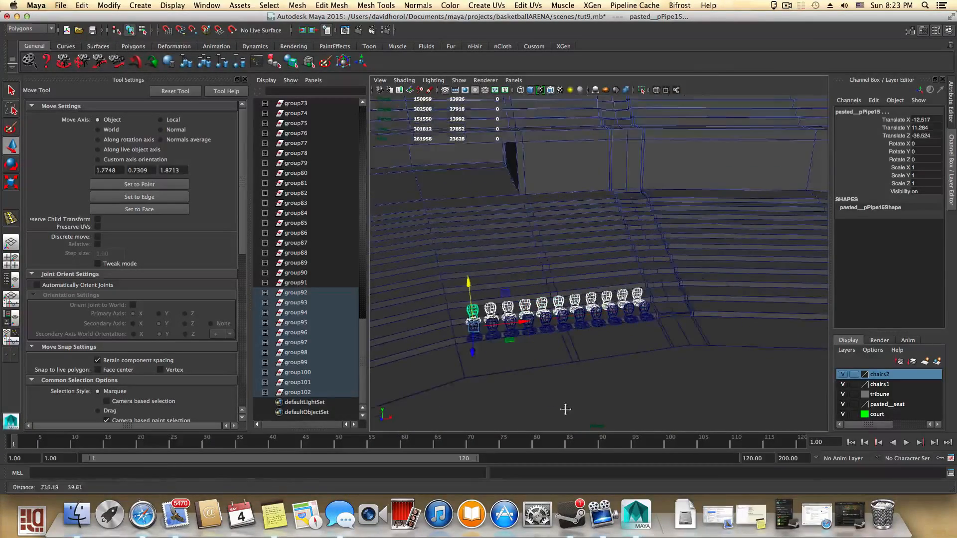
- Save the scene
{"action": "left_click_drag", "start_coordinate": [588, 391], "coordinate": [546, 421], "text": "alt"}
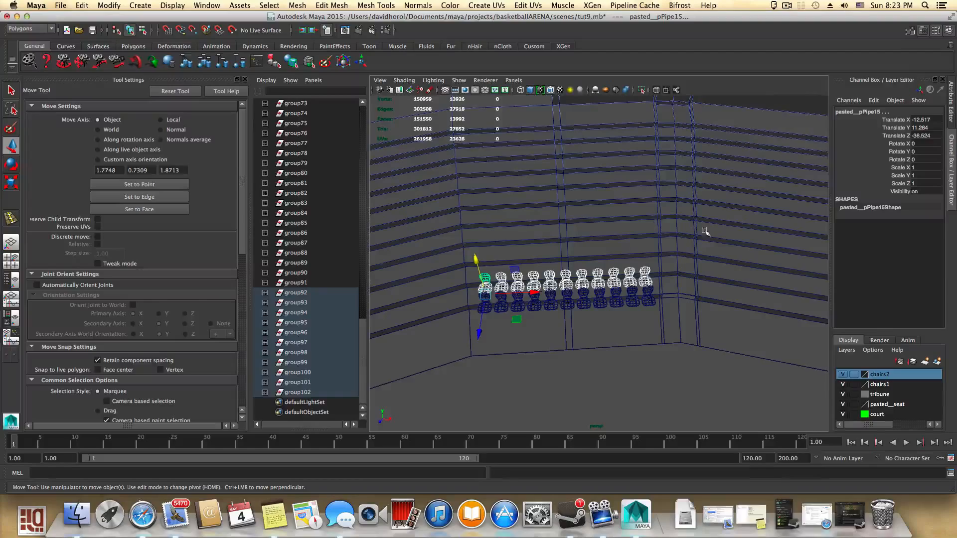
{"action": "left_click_drag", "start_coordinate": [704, 232], "coordinate": [677, 299], "text": "alt"}
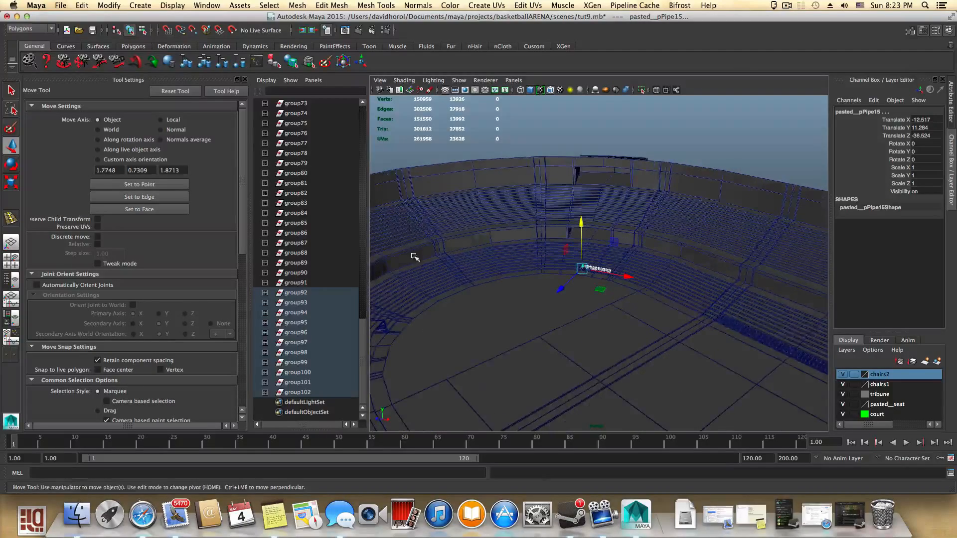
{"action": "left_click_drag", "start_coordinate": [754, 334], "coordinate": [782, 378], "text": "alt"}
{"action": "right_click_drag", "start_coordinate": [669, 315], "coordinate": [827, 344], "text": "alt"}
{"action": "middle_click_drag", "start_coordinate": [754, 288], "coordinate": [568, 256], "text": "alt"}
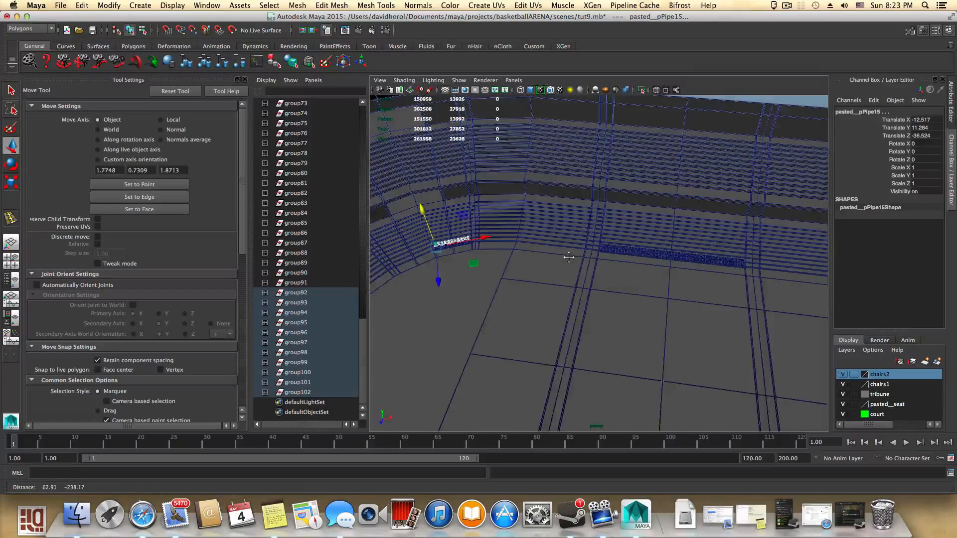
{"action": "scroll", "coordinate": [744, 338], "scroll_direction": "down", "scroll_amount": 5}
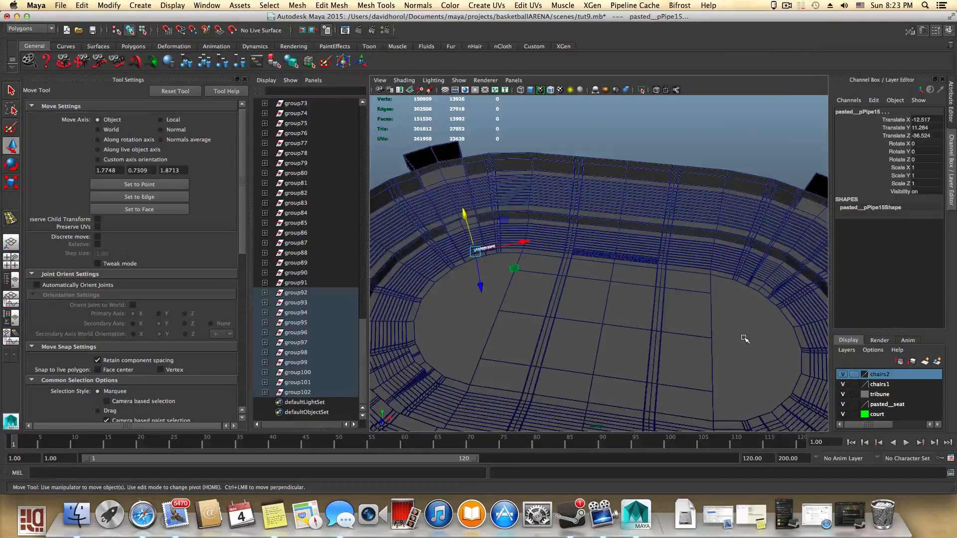
{"action": "scroll", "coordinate": [744, 338], "scroll_direction": "down", "scroll_amount": 5}
{"action": "scroll", "coordinate": [745, 338], "scroll_direction": "up", "scroll_amount": 8}
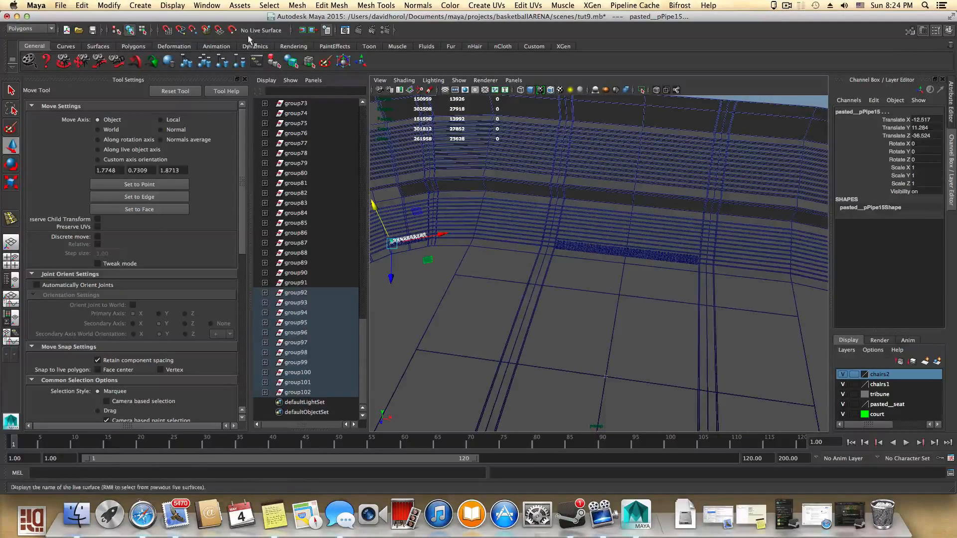
{"action": "left_click", "coordinate": [61, 6]}
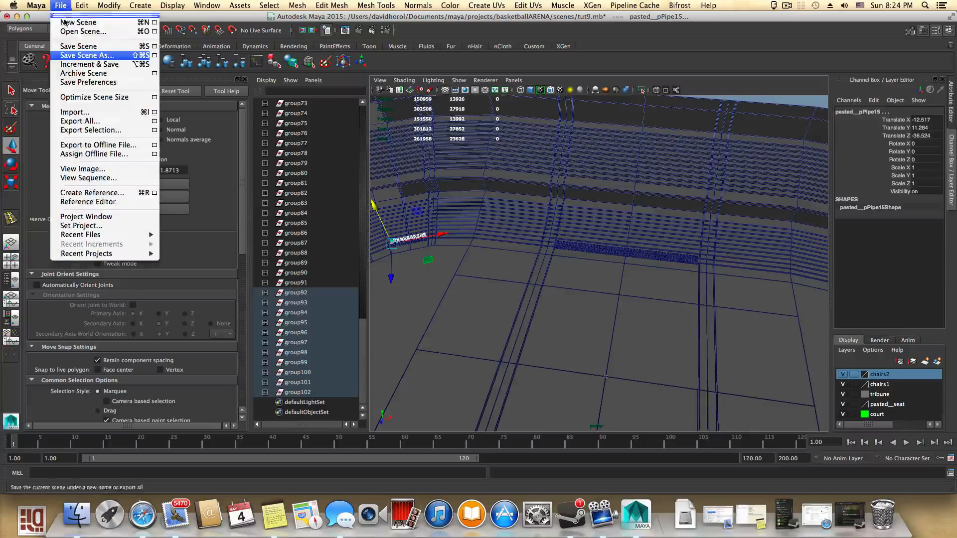
{"action": "left_click", "coordinate": [78, 46]}
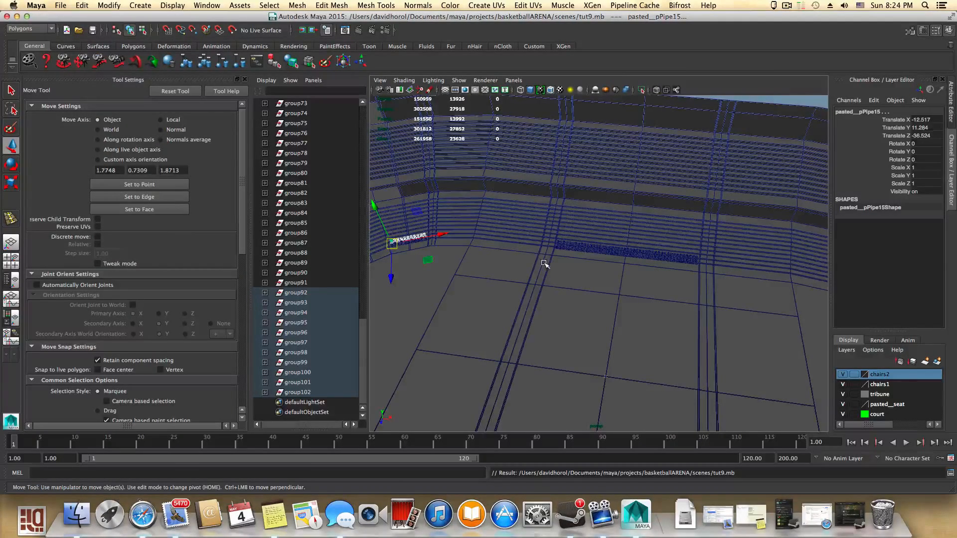
- Orbit and zoom around the arena to review the placed seat rows on the tribune
{"action": "scroll", "coordinate": [545, 264], "scroll_direction": "down", "scroll_amount": 3}
{"action": "scroll", "coordinate": [545, 264], "scroll_direction": "up", "scroll_amount": 5}
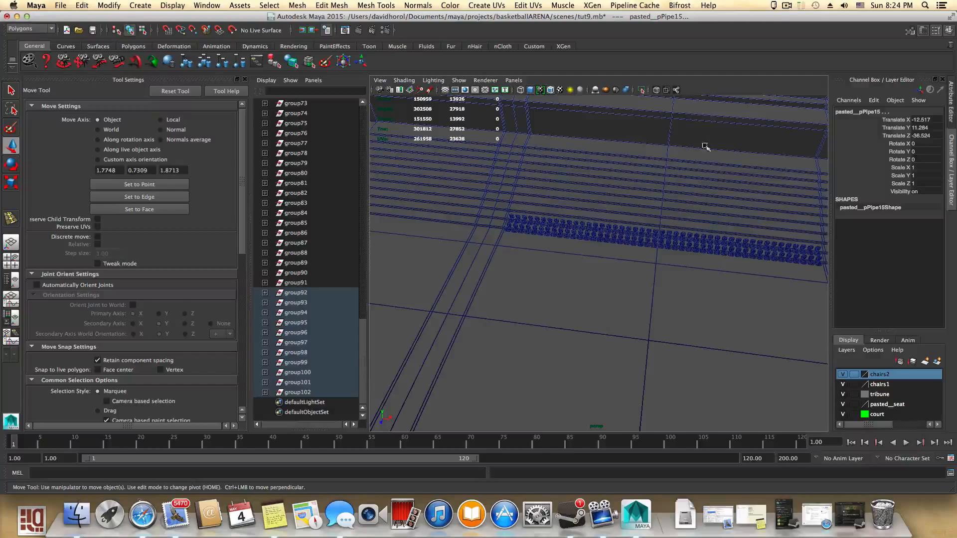
{"action": "scroll", "coordinate": [696, 203], "scroll_direction": "down", "scroll_amount": 10}
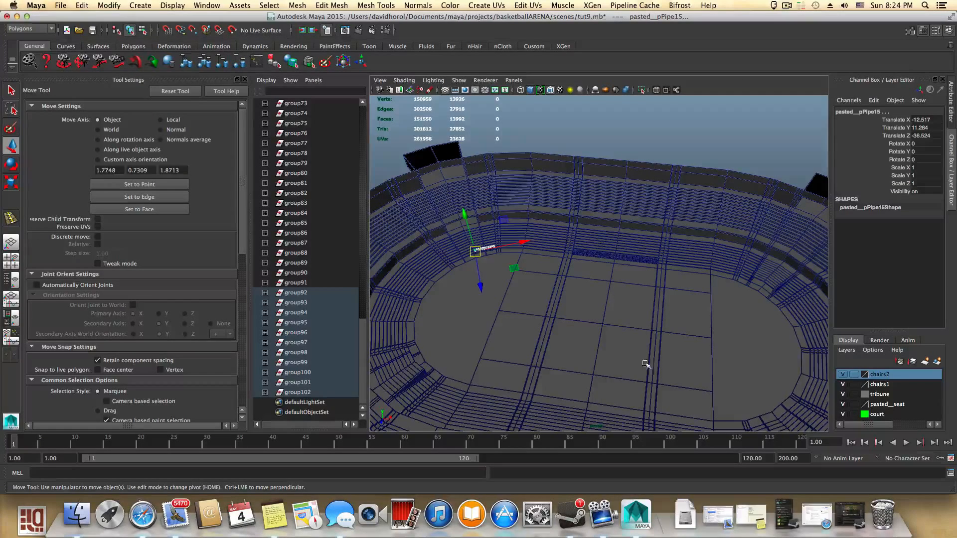
{"action": "left_click_drag", "start_coordinate": [632, 331], "coordinate": [573, 322], "text": "alt"}
{"action": "right_click_drag", "start_coordinate": [666, 352], "coordinate": [750, 367], "text": "alt"}
{"action": "right_click_drag", "start_coordinate": [596, 330], "coordinate": [691, 353], "text": "alt"}
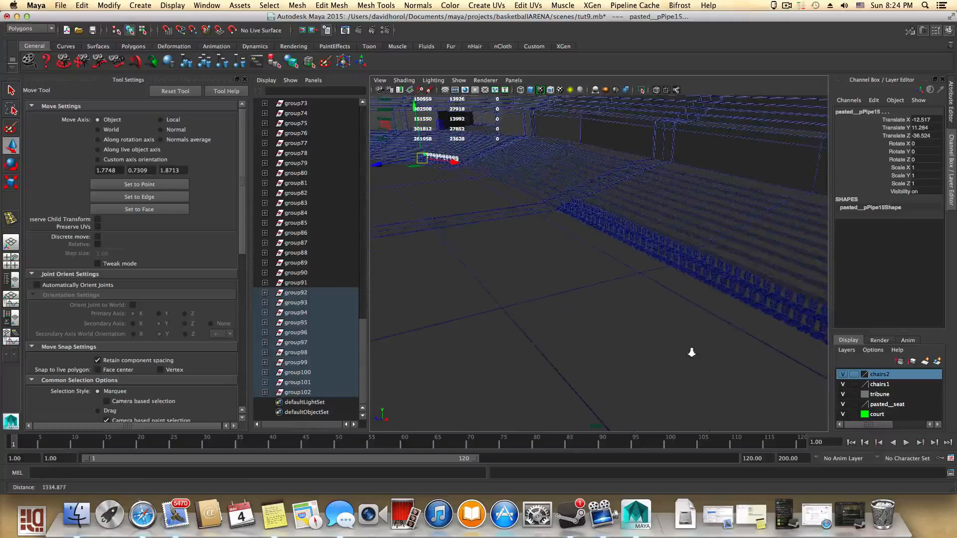
{"action": "left_click_drag", "start_coordinate": [638, 357], "coordinate": [579, 354], "text": "alt"}
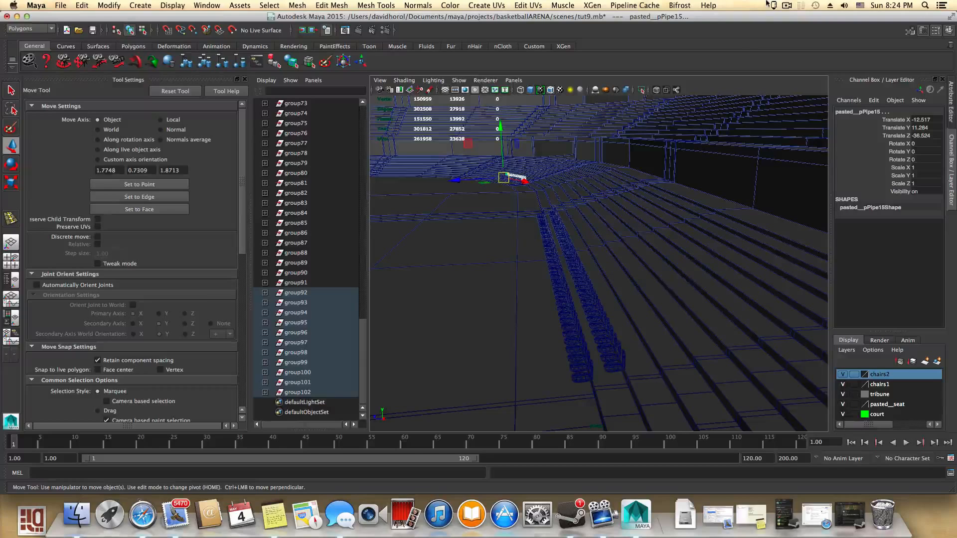
{"action": "left_click", "coordinate": [786, 6]}
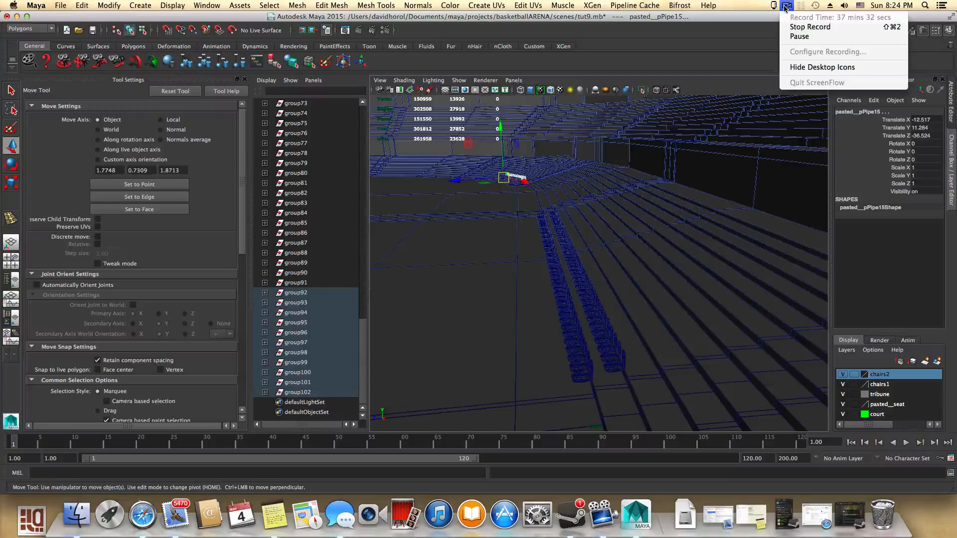